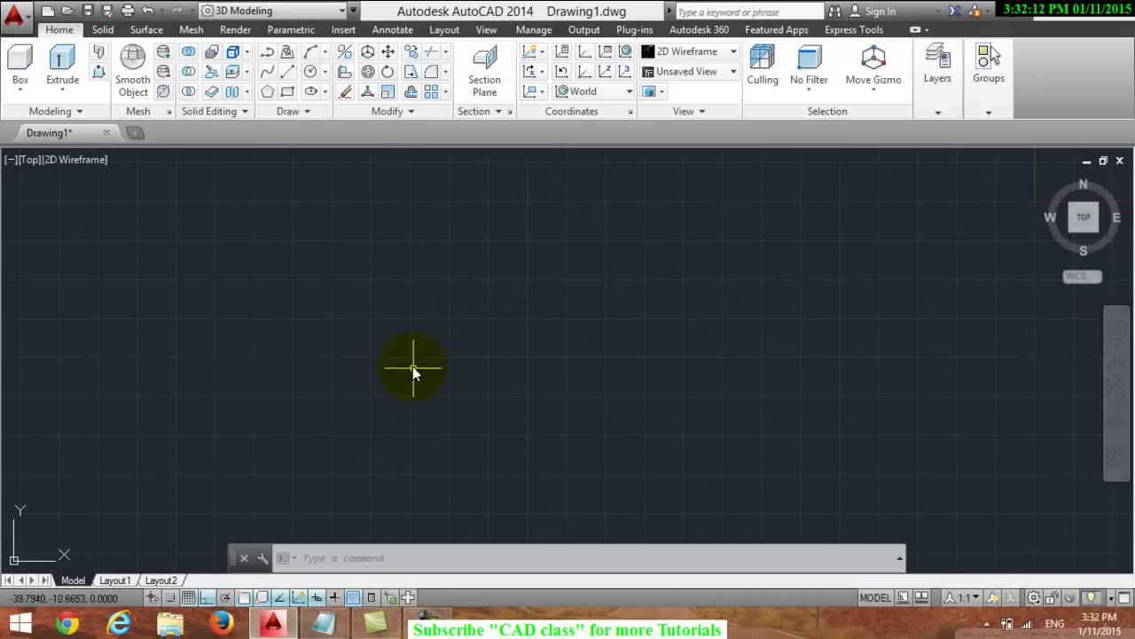
Start a rectangle from a first corner point and choose its Dimensions option
click(287, 92)
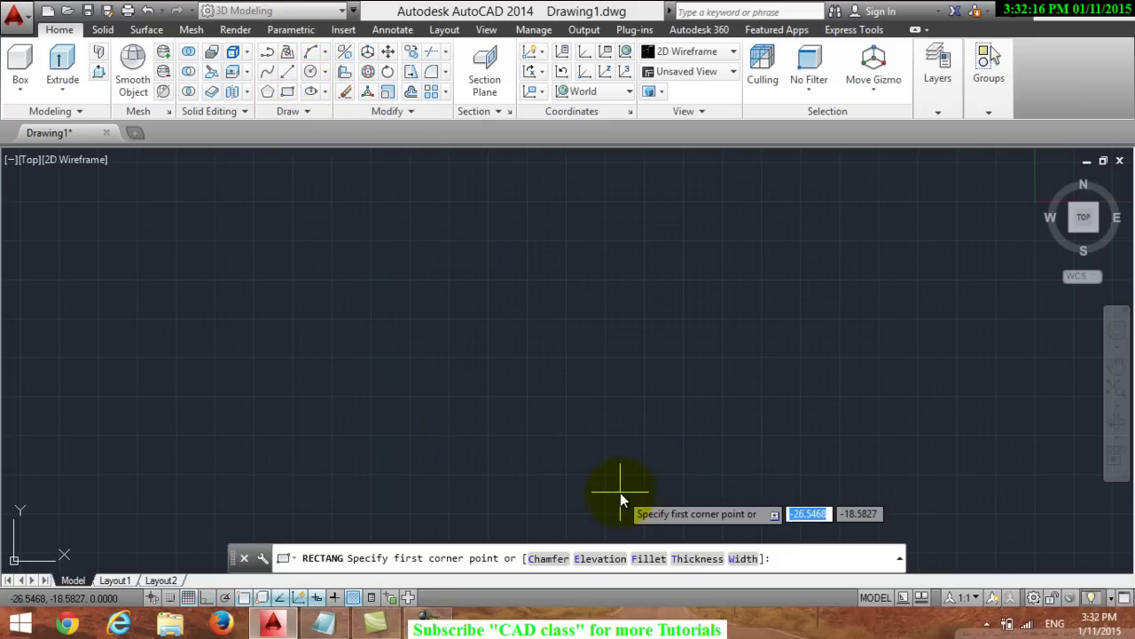
click(257, 236)
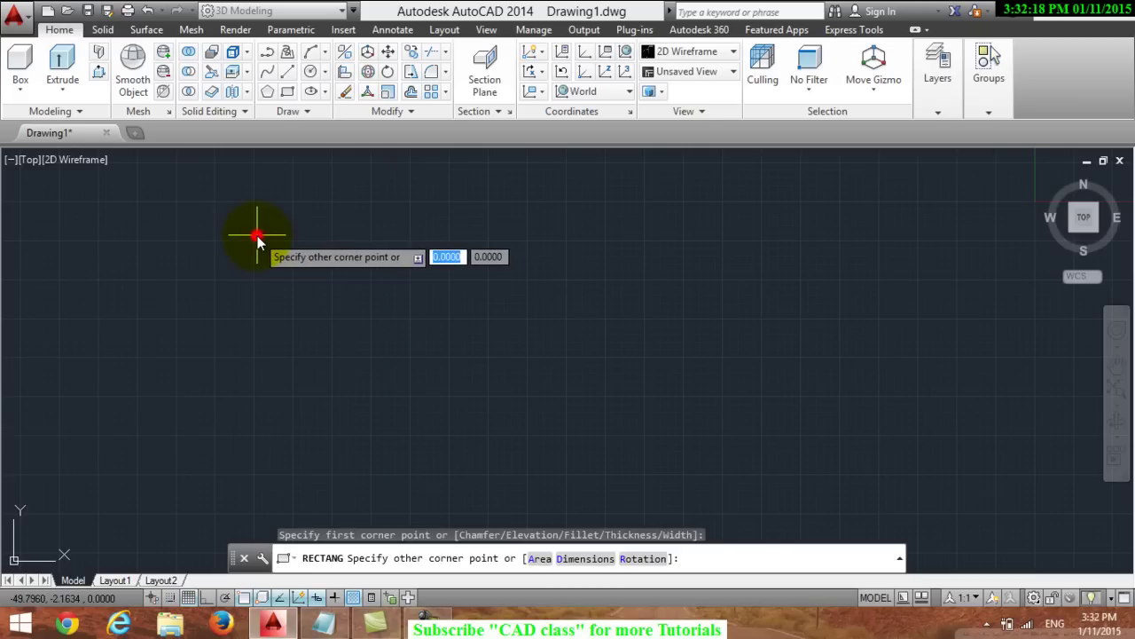
click(600, 568)
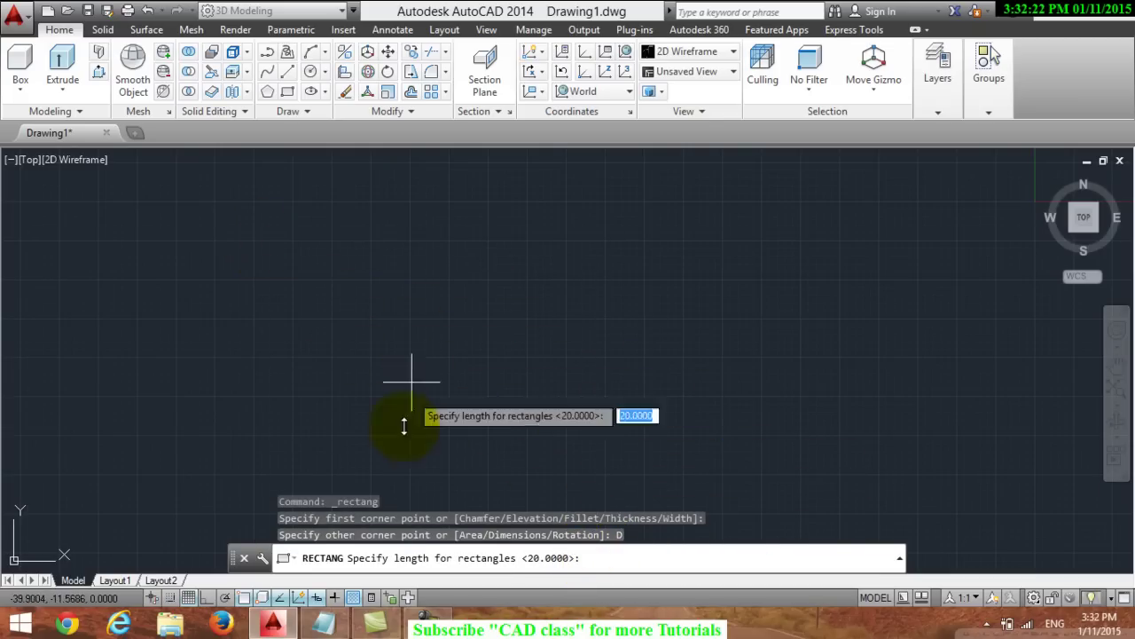
click(321, 622)
Write the notes 'clickon dimension', 'length 20' and 'width 10' in Notepad
text(clickon d)
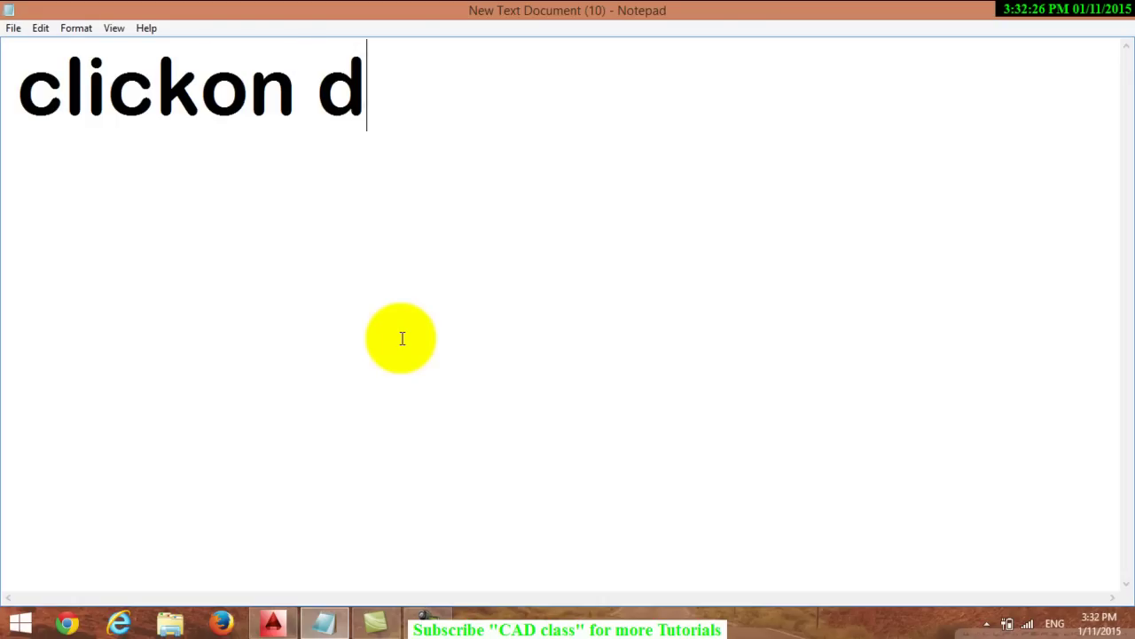
text(imension )
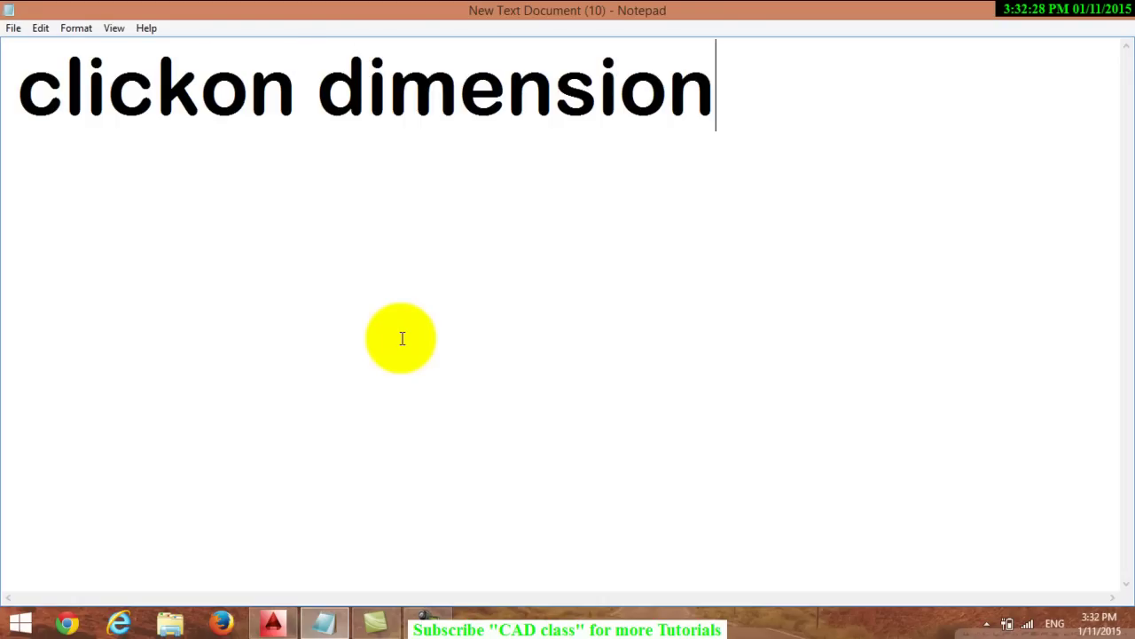
text(len)
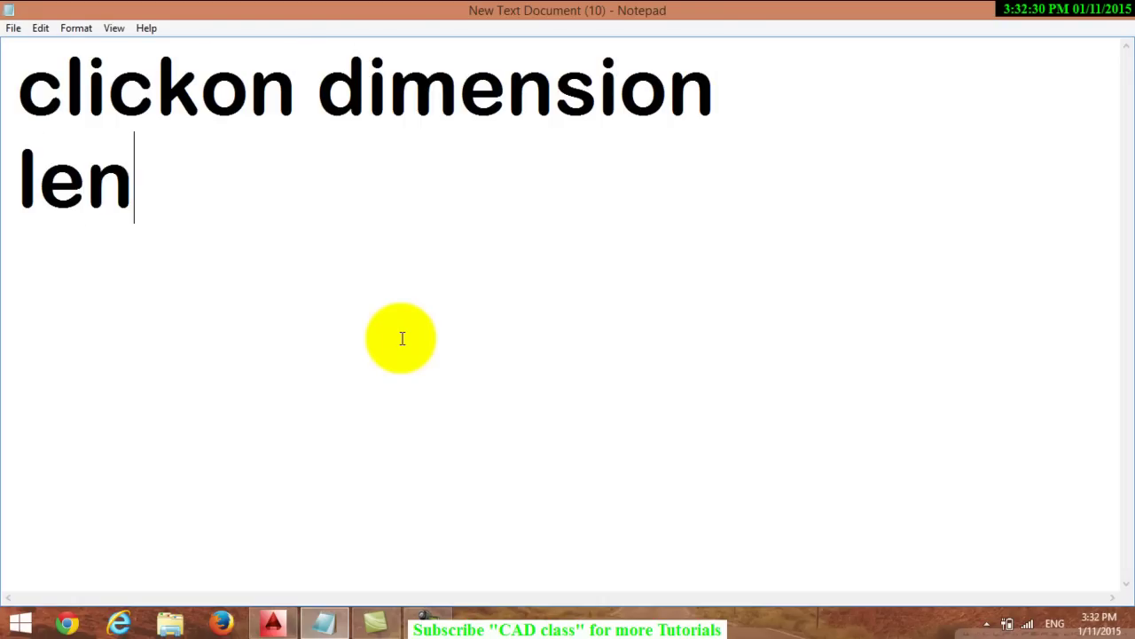
text(gth 20 )
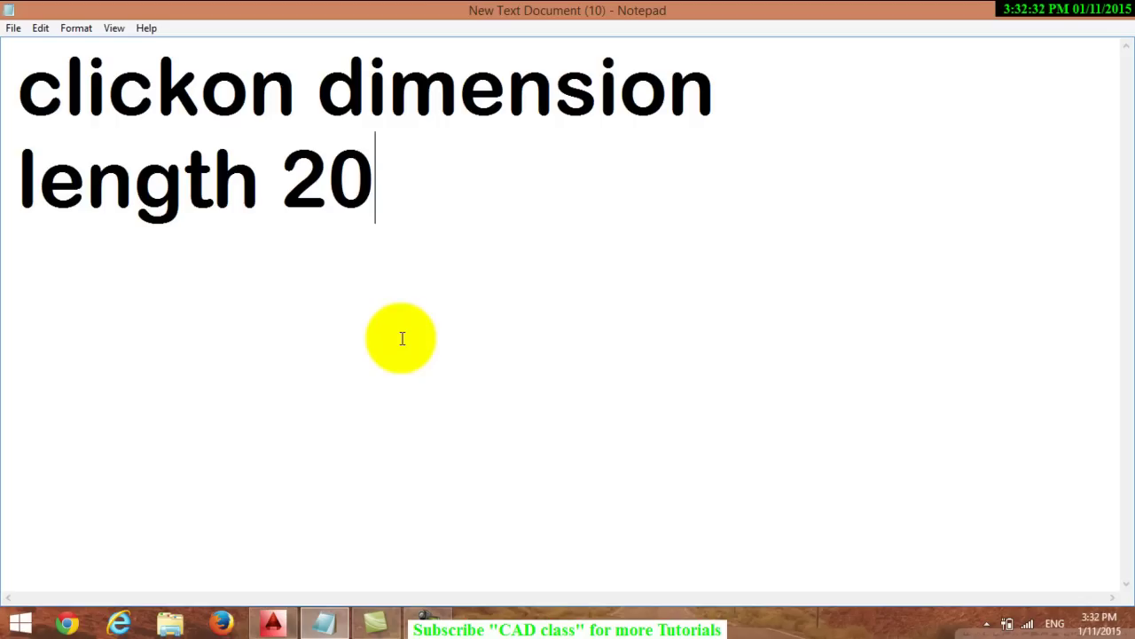
text(wid)
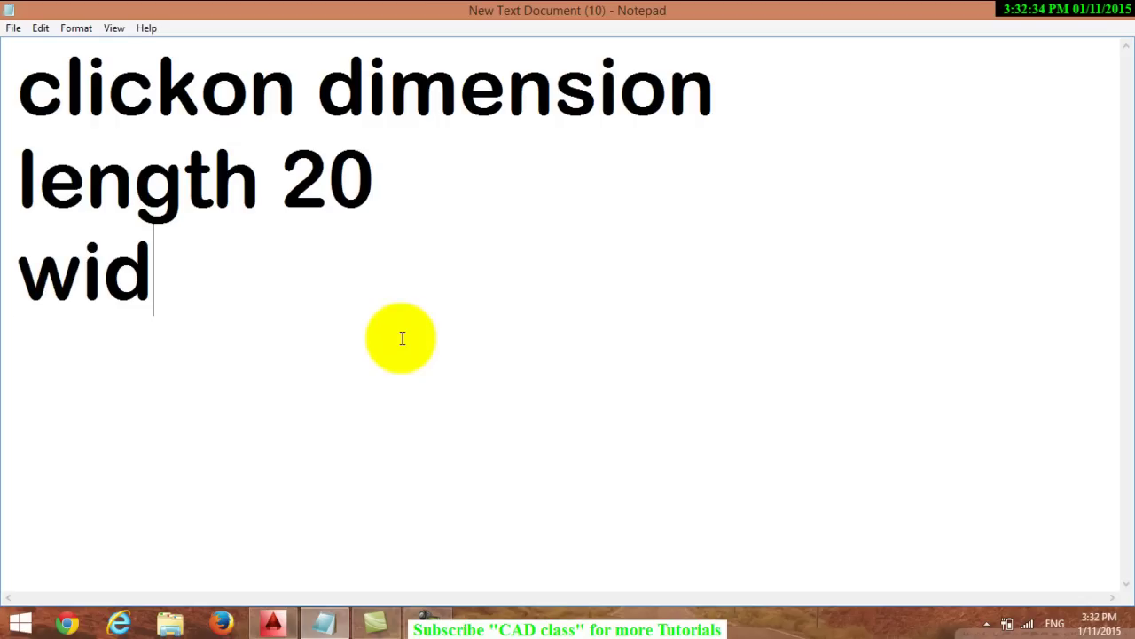
text(th 10)
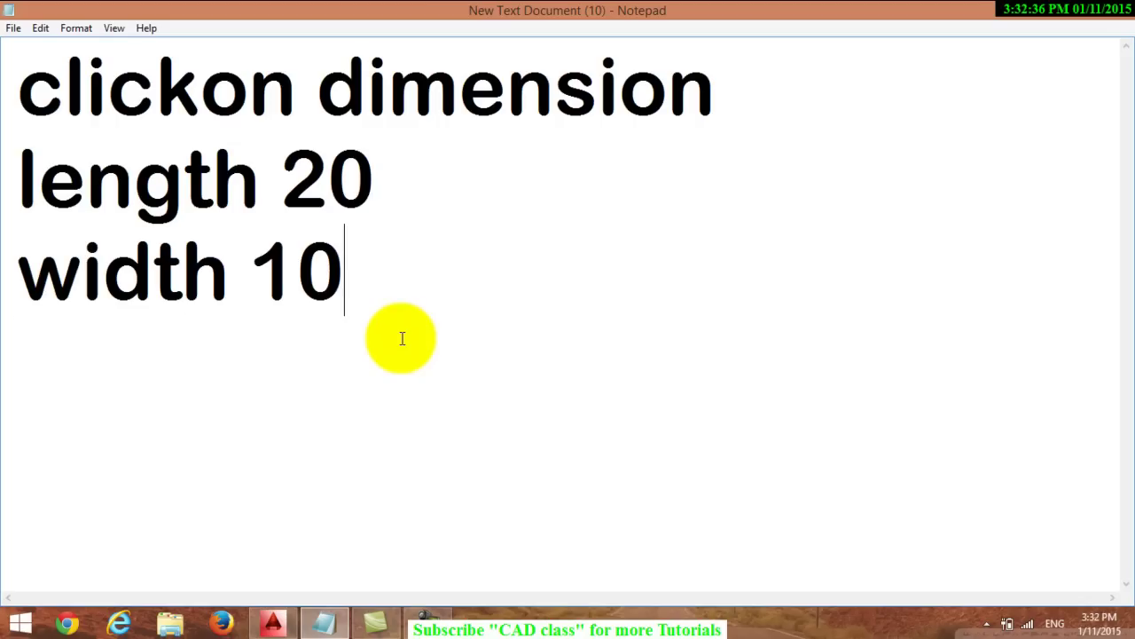
Give the rectangle a length of 20 and a width of 10
click(279, 621)
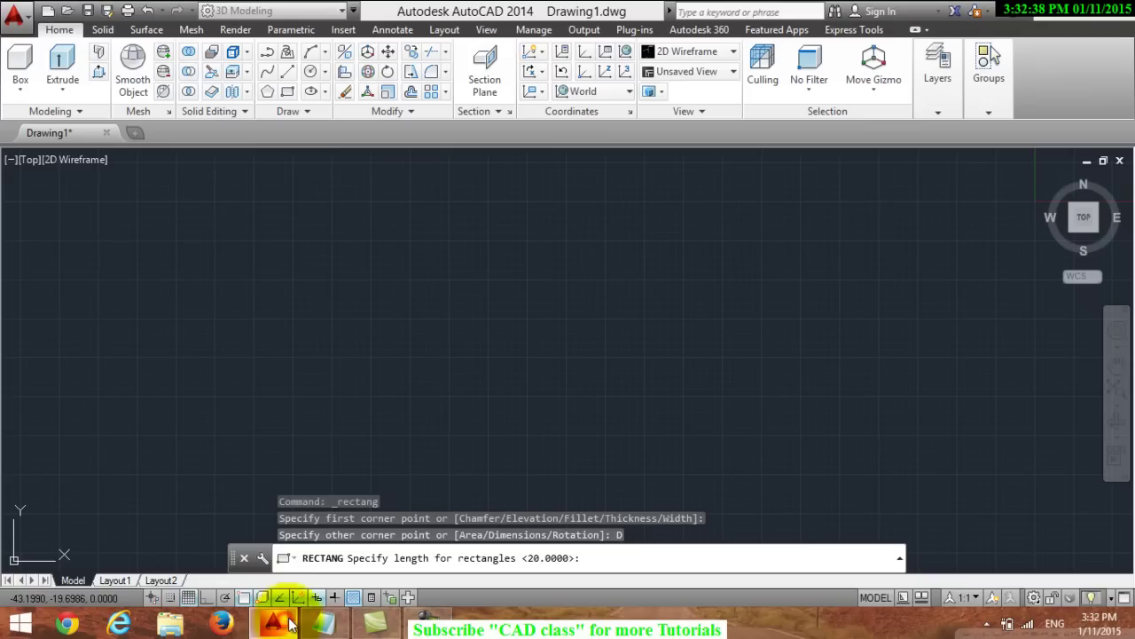
click(598, 559)
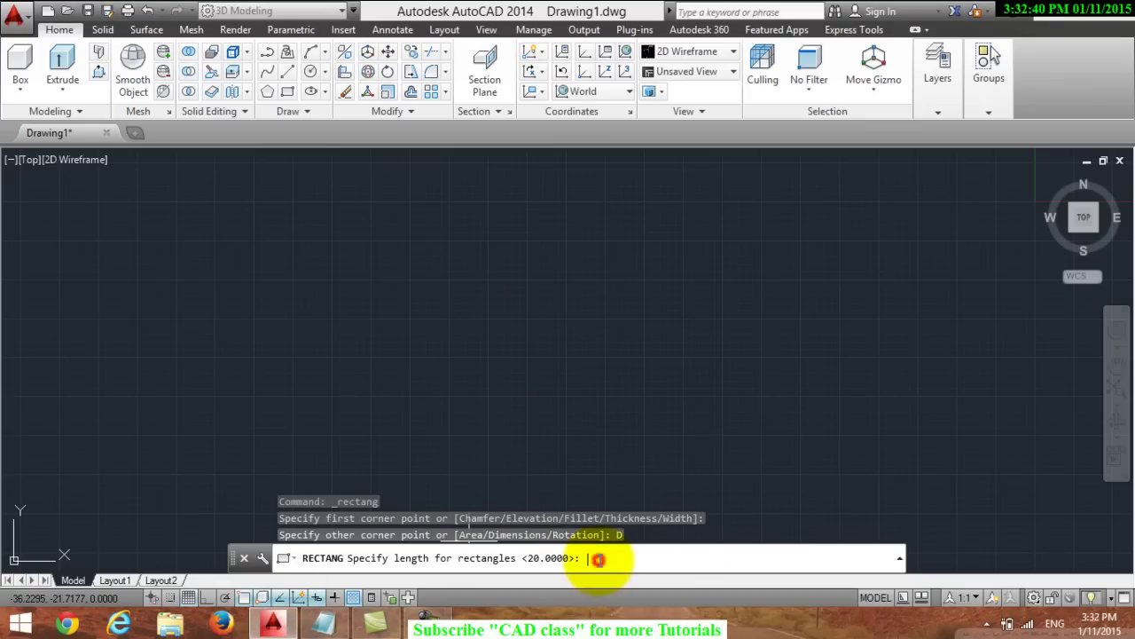
text(20)
key(Return)
text(10)
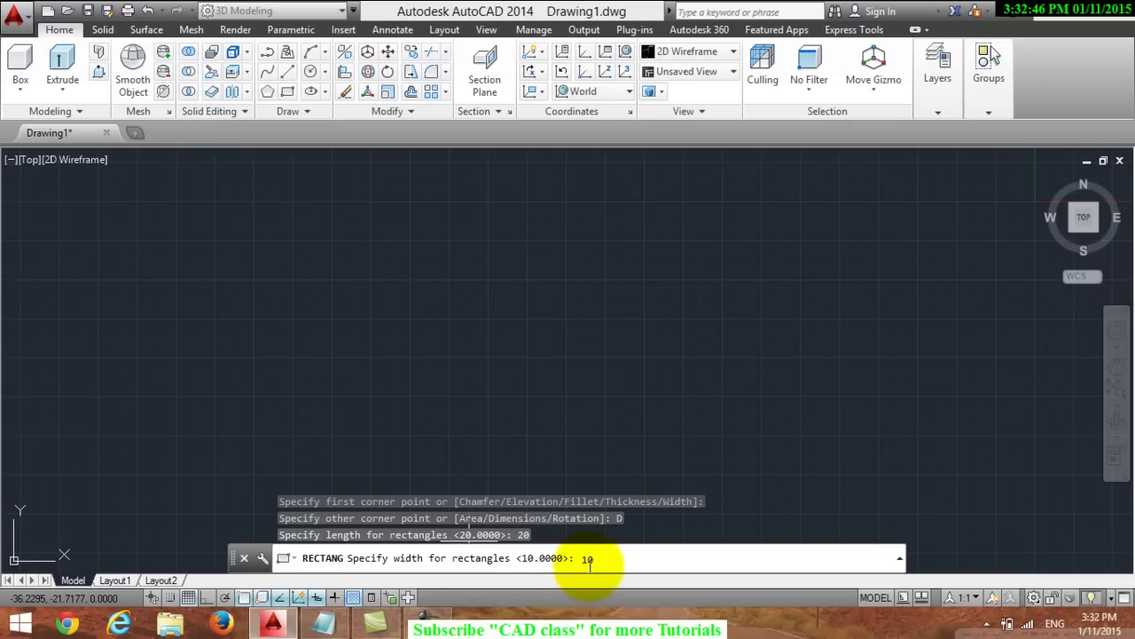
key(Return)
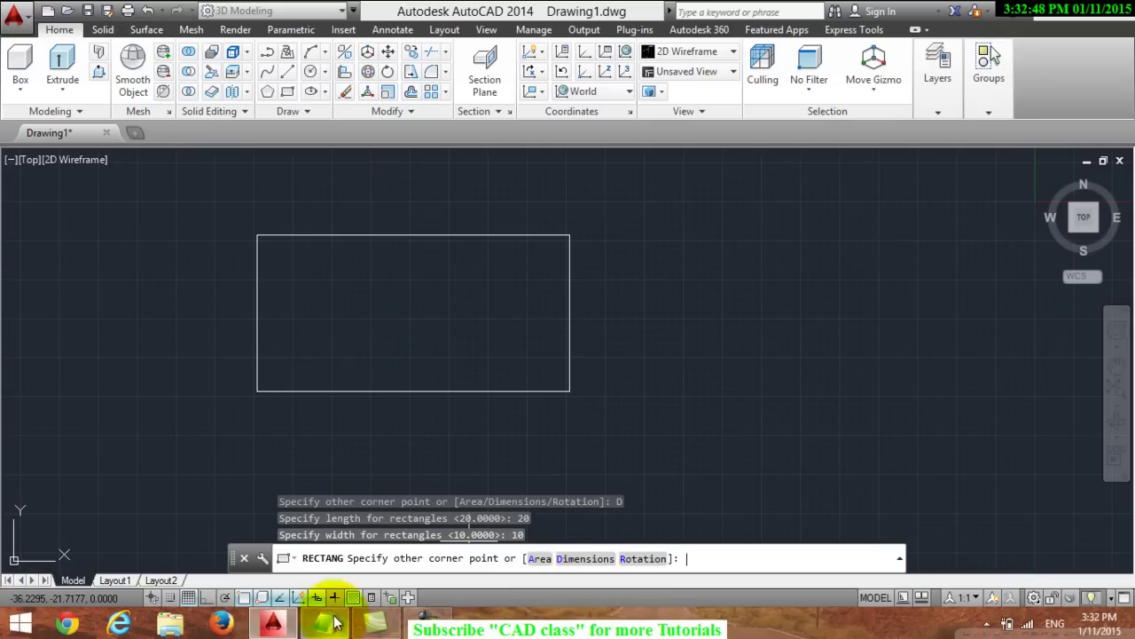
Add the note 'press enter' in Notepad and return to AutoCAD
click(325, 622)
text(pr)
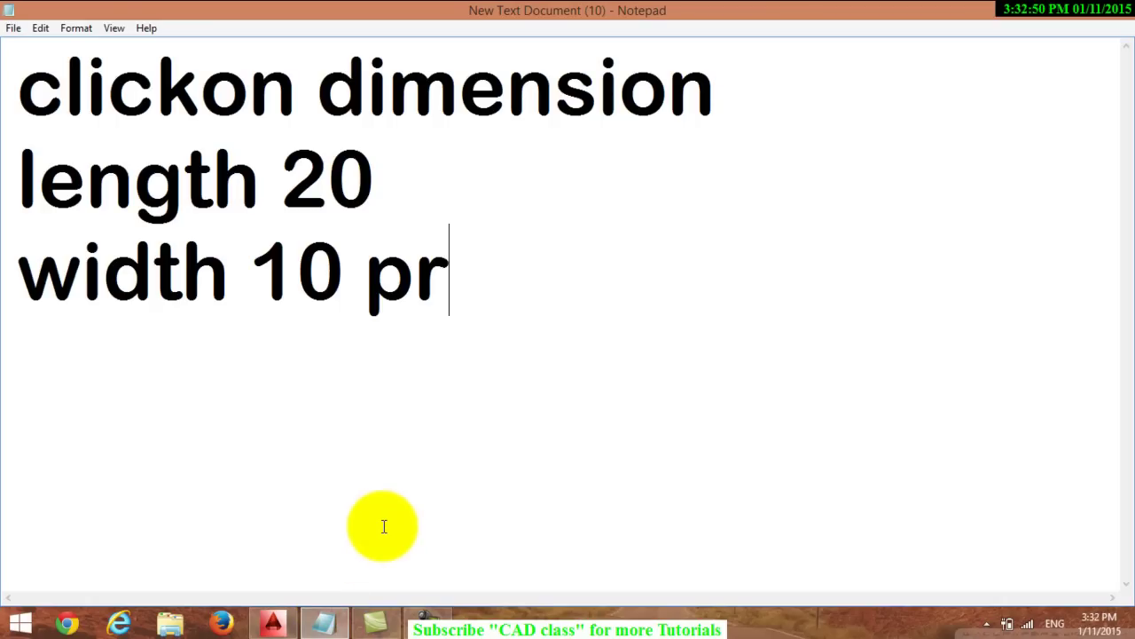
text(ess enter)
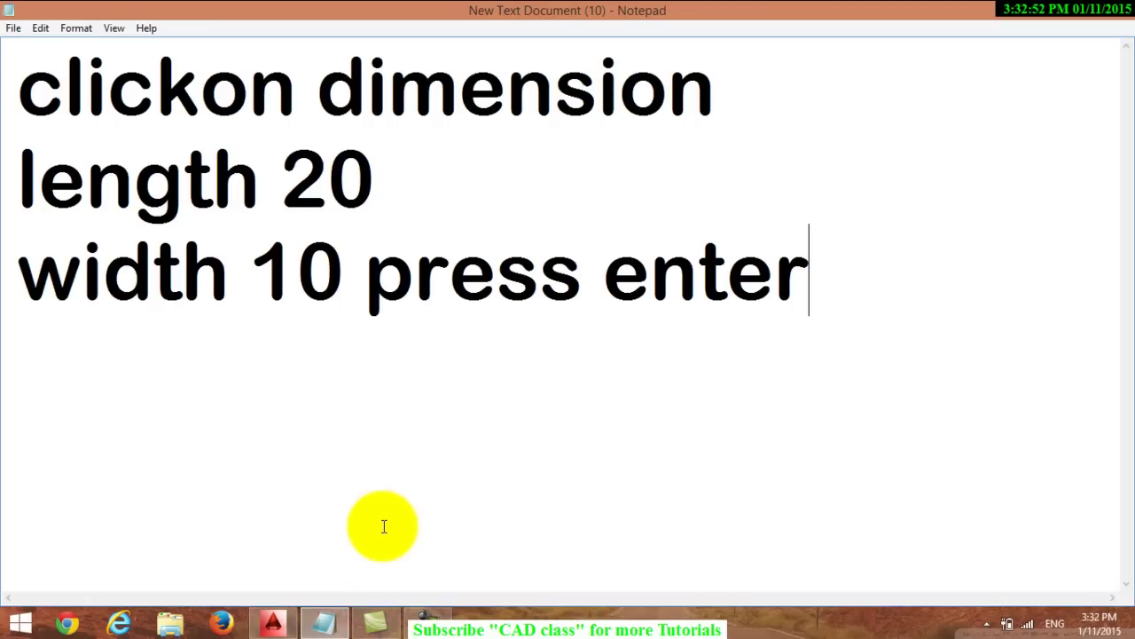
click(282, 621)
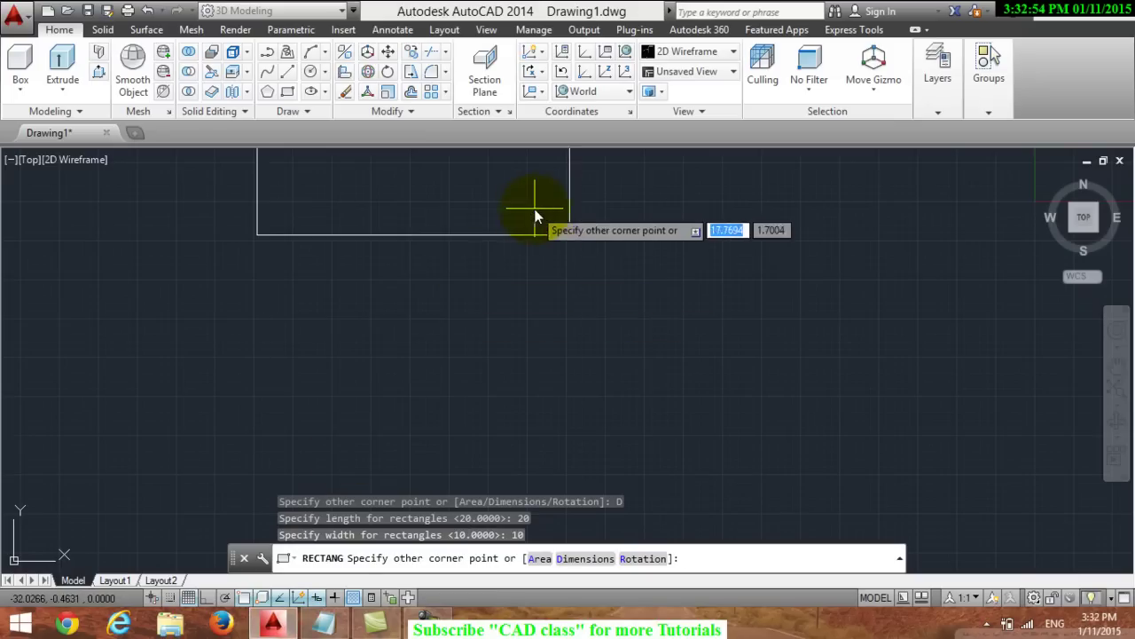
Place the 20 by 10 rectangle on the canvas, zoom in, and start a line
click(524, 315)
scroll(439, 301, up, 2)
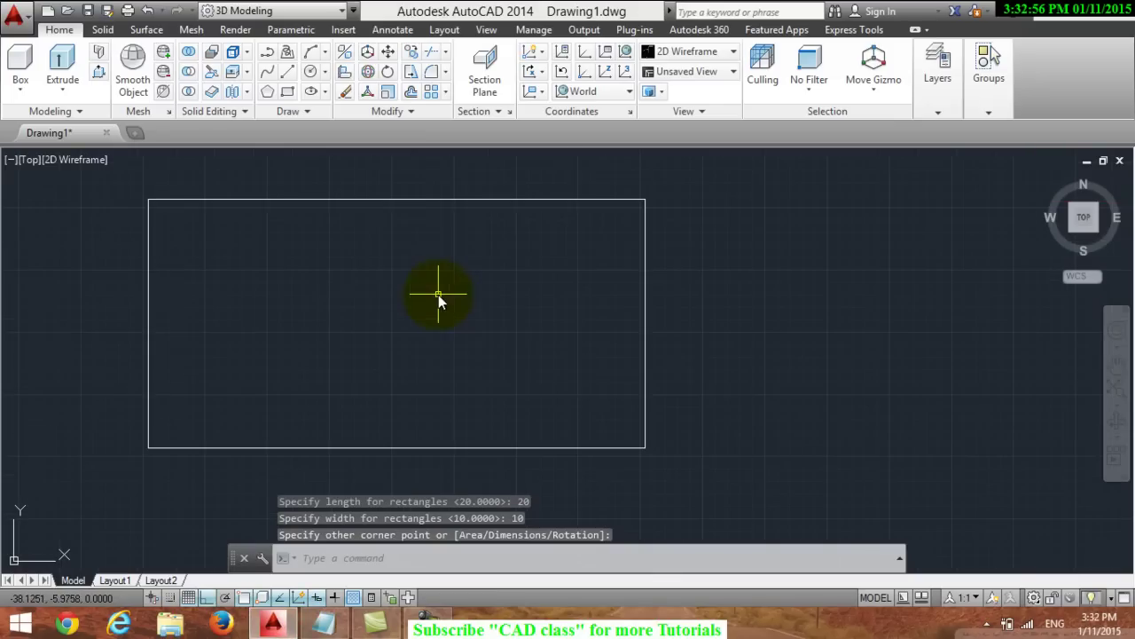
scroll(420, 255, up, 2)
scroll(419, 255, down, 2)
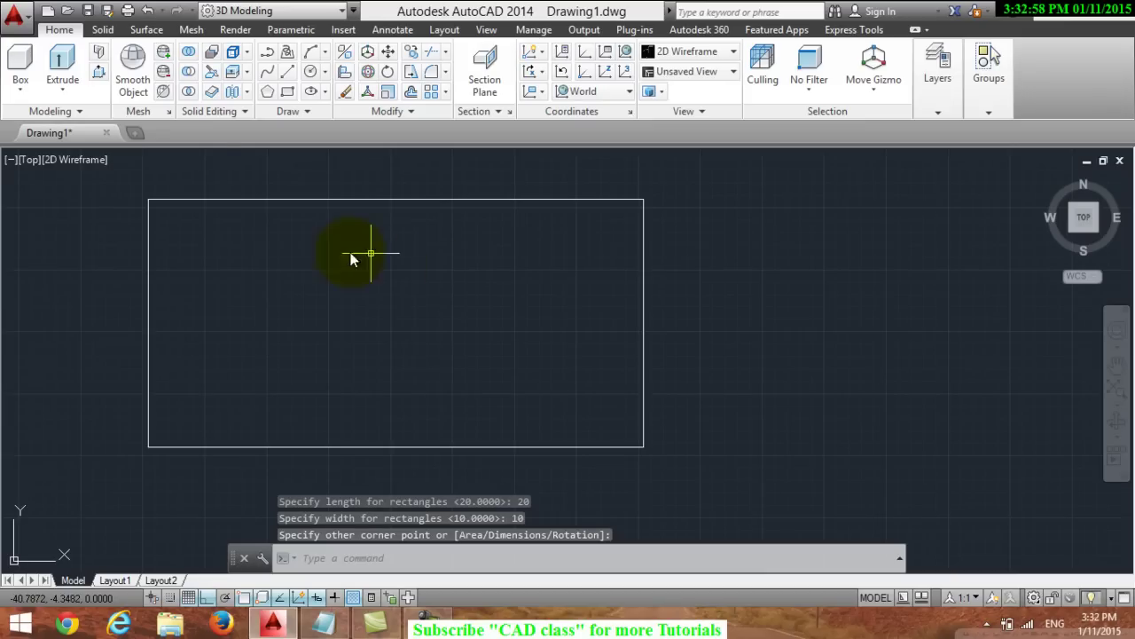
click(287, 73)
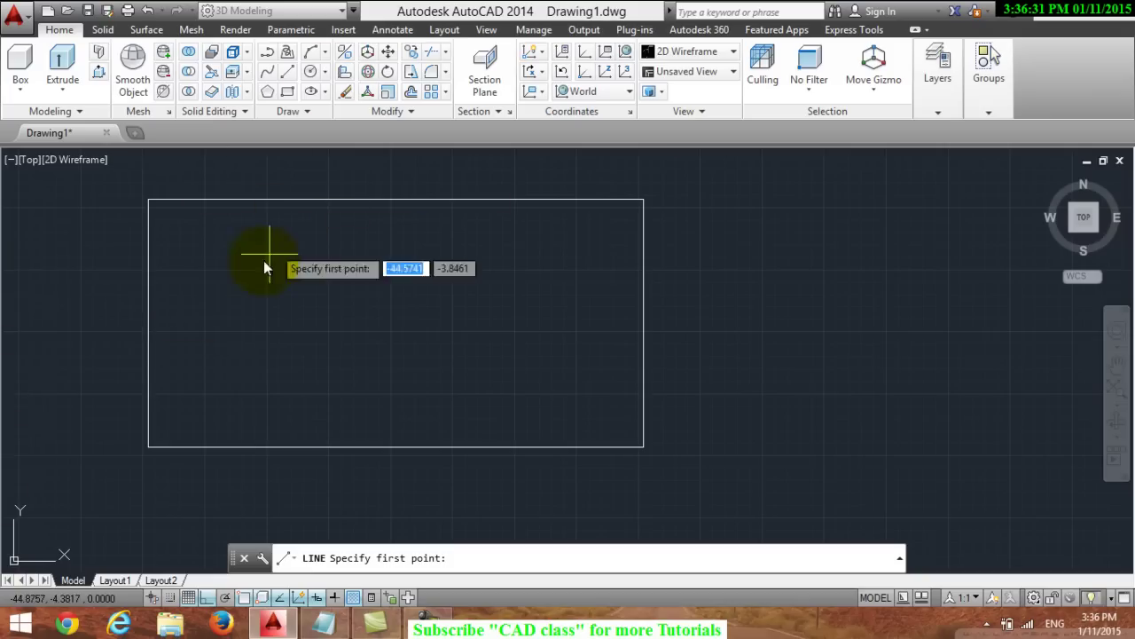
Draw lines from the left-edge midpoint to the right-edge midpoint and down the left edge
click(148, 330)
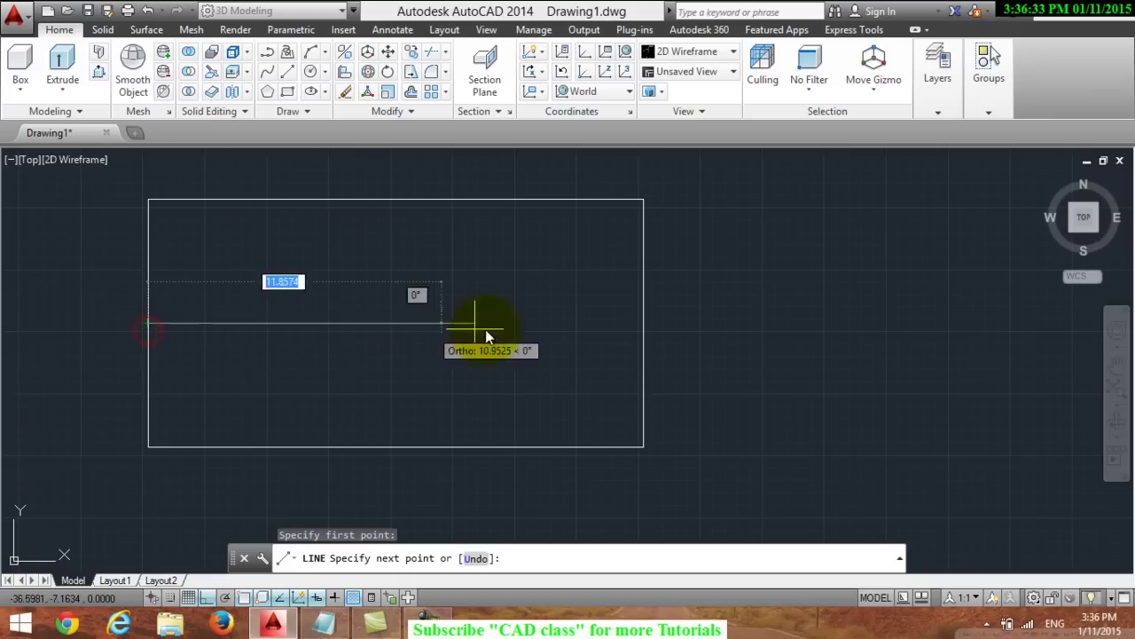
click(643, 325)
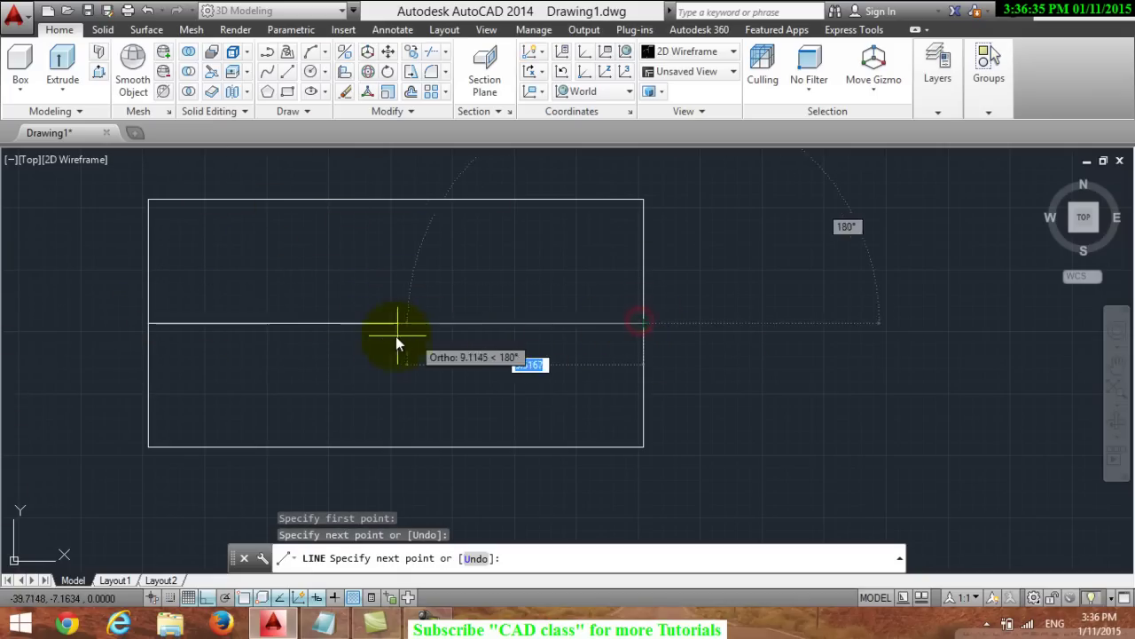
key(Return)
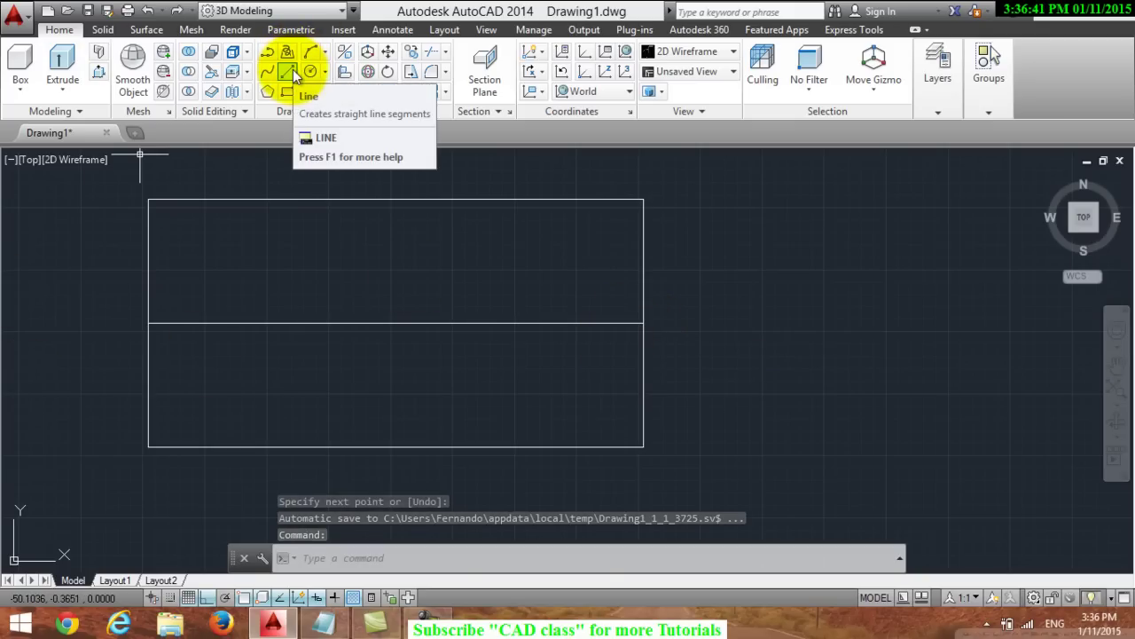
click(293, 69)
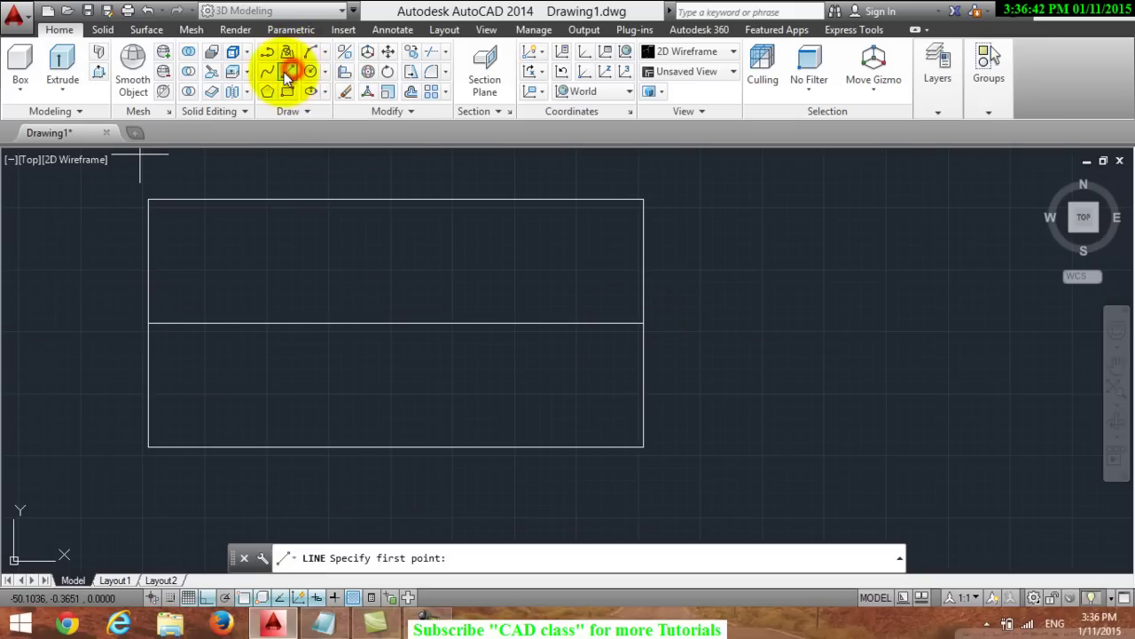
click(147, 202)
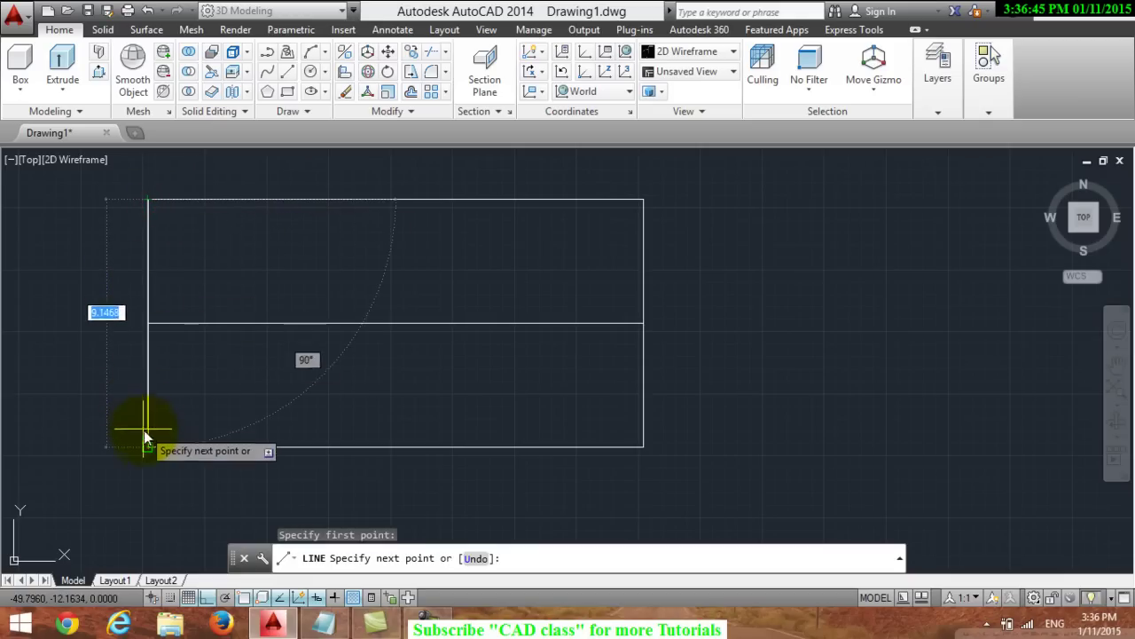
click(148, 446)
key(Return)
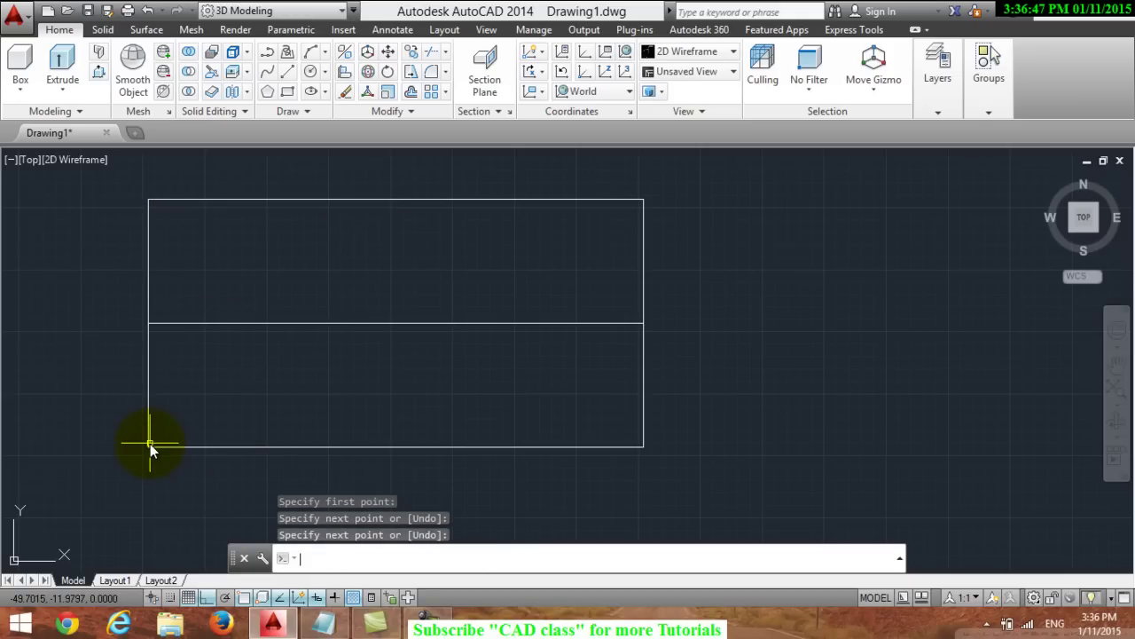
Replace the Notepad notes with 'type "array"' and return to AutoCAD's command line
click(326, 626)
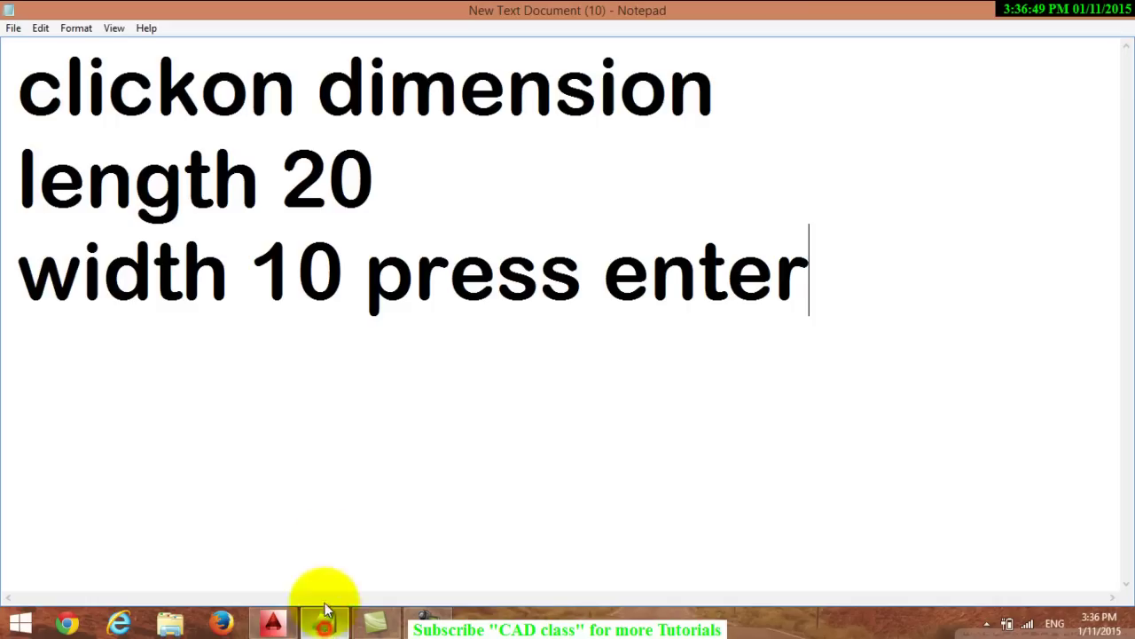
drag(846, 310, 4, 58)
text(type a)
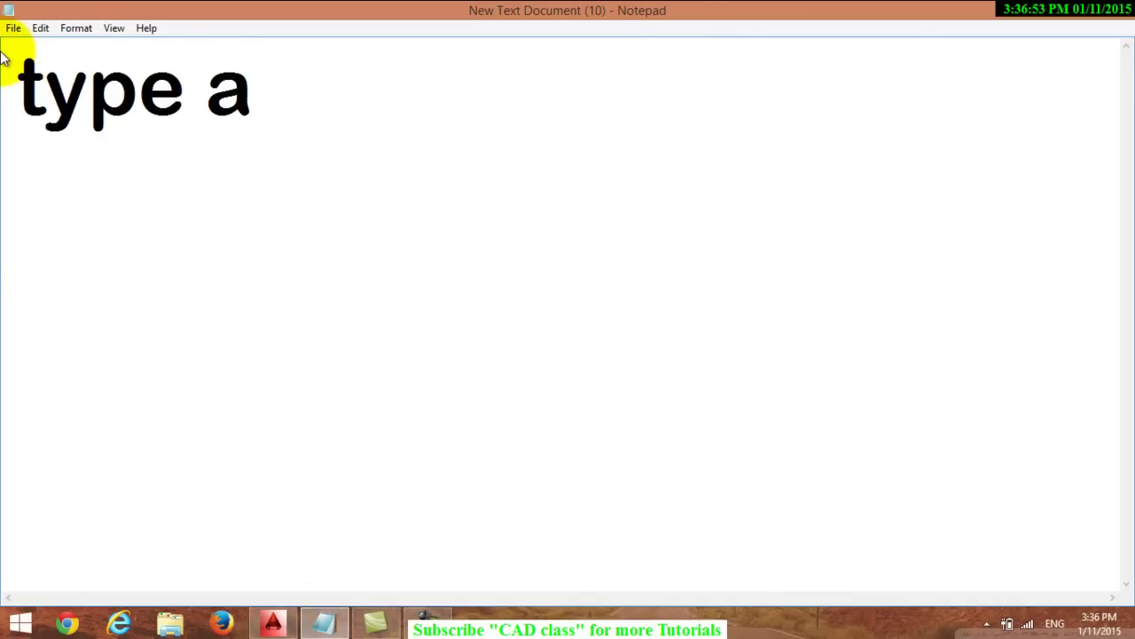
key(BackSpace)
text("arr)
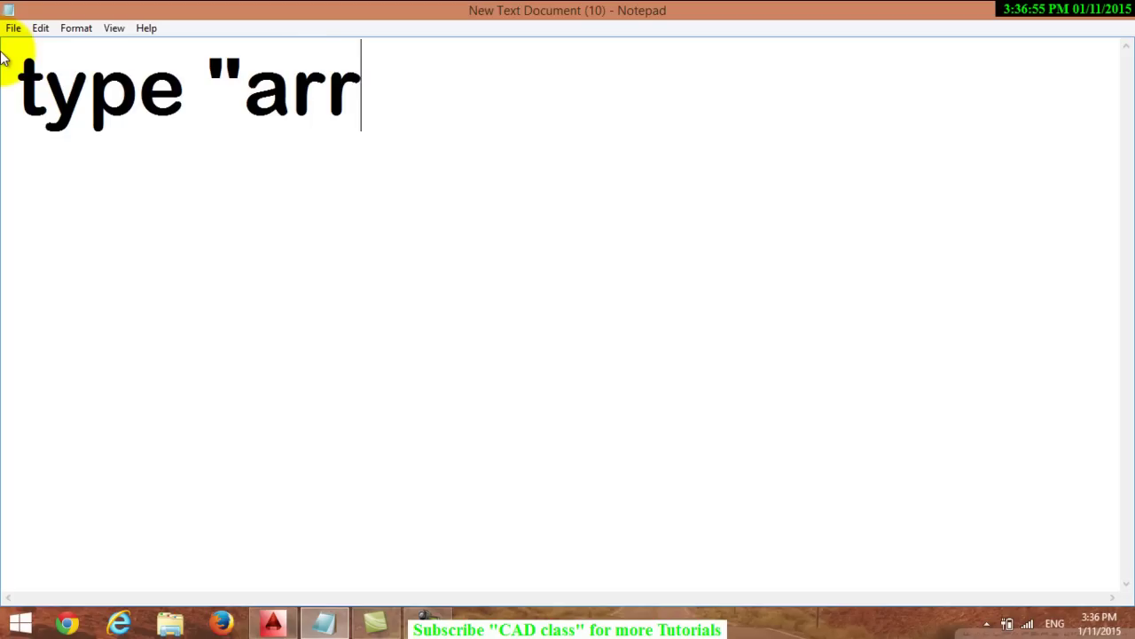
text(ay")
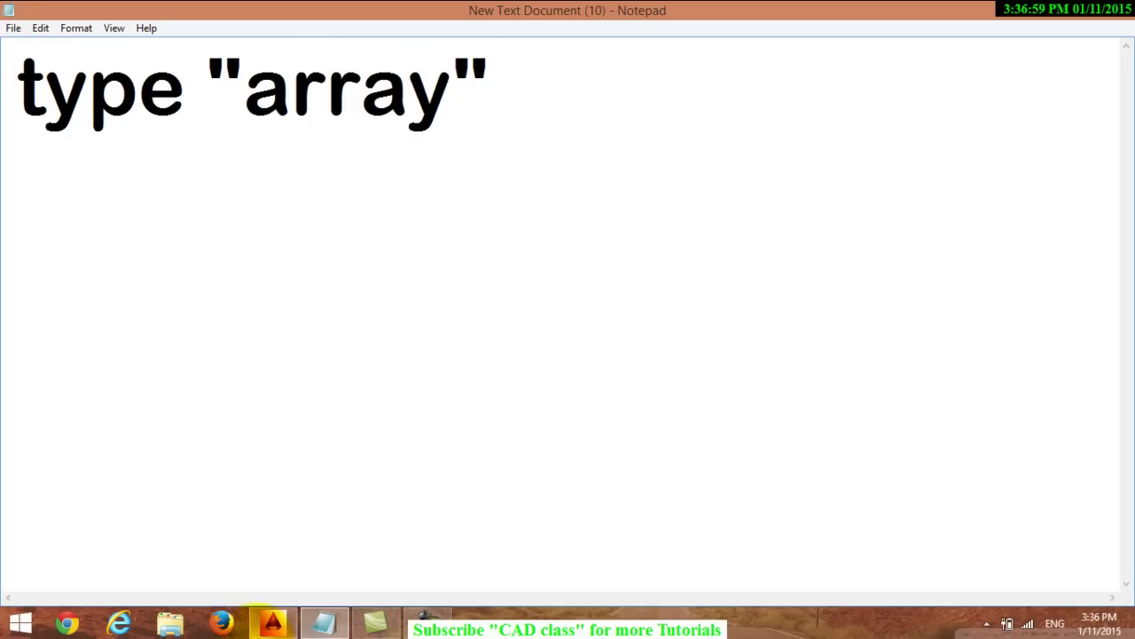
click(272, 623)
click(362, 556)
Start ARRAY with AR and pick the rectangle's left vertical edge as the object
text(AR)
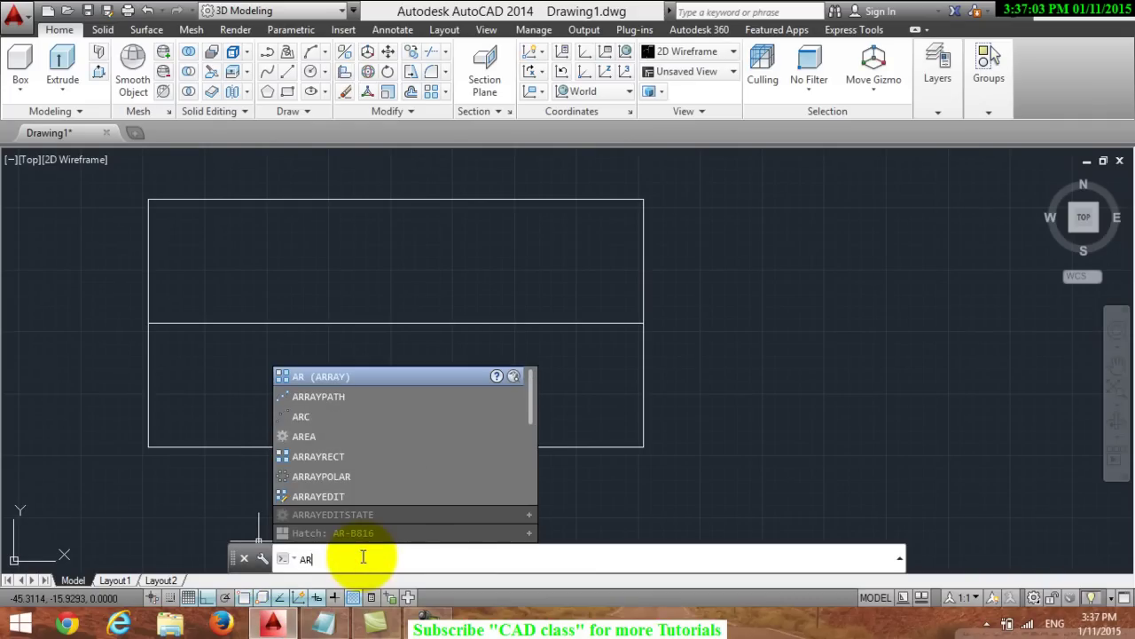
click(370, 376)
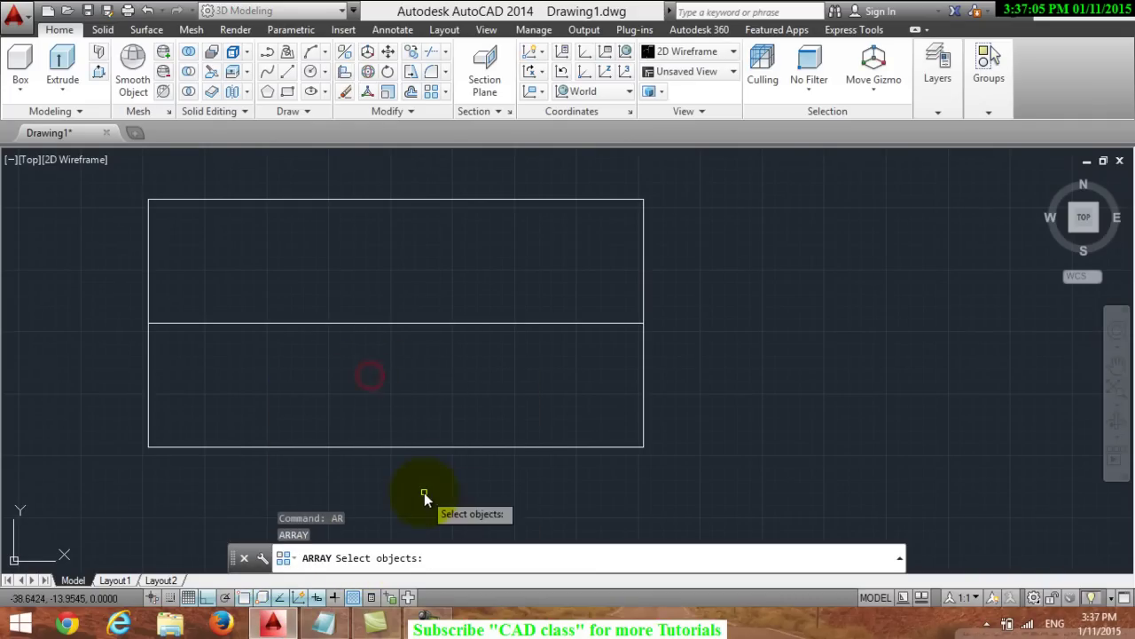
click(150, 354)
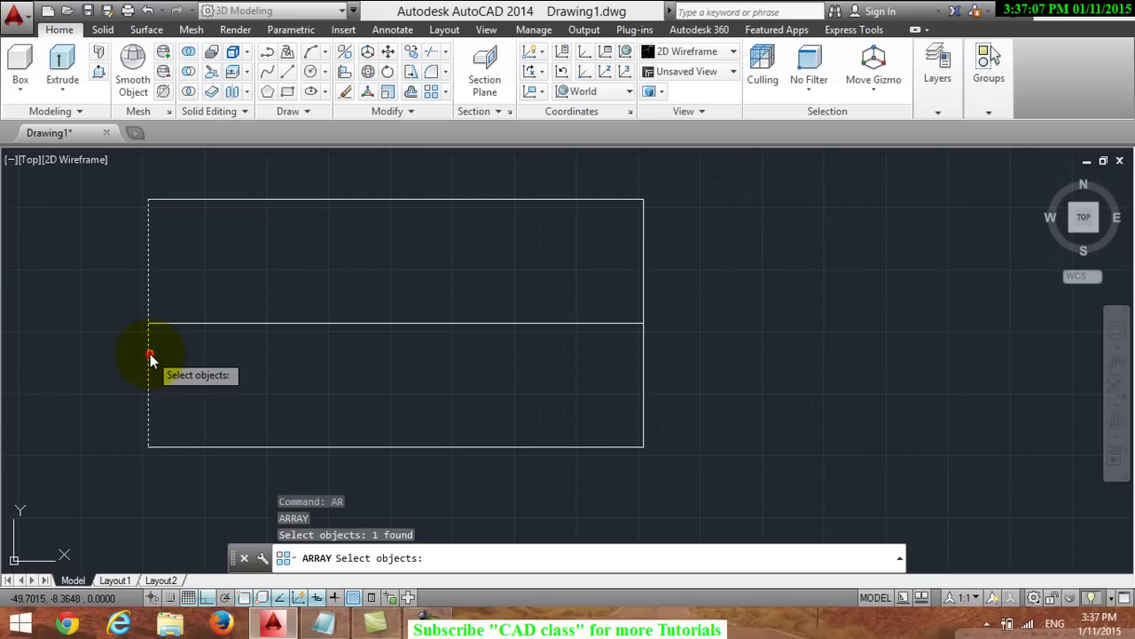
click(323, 623)
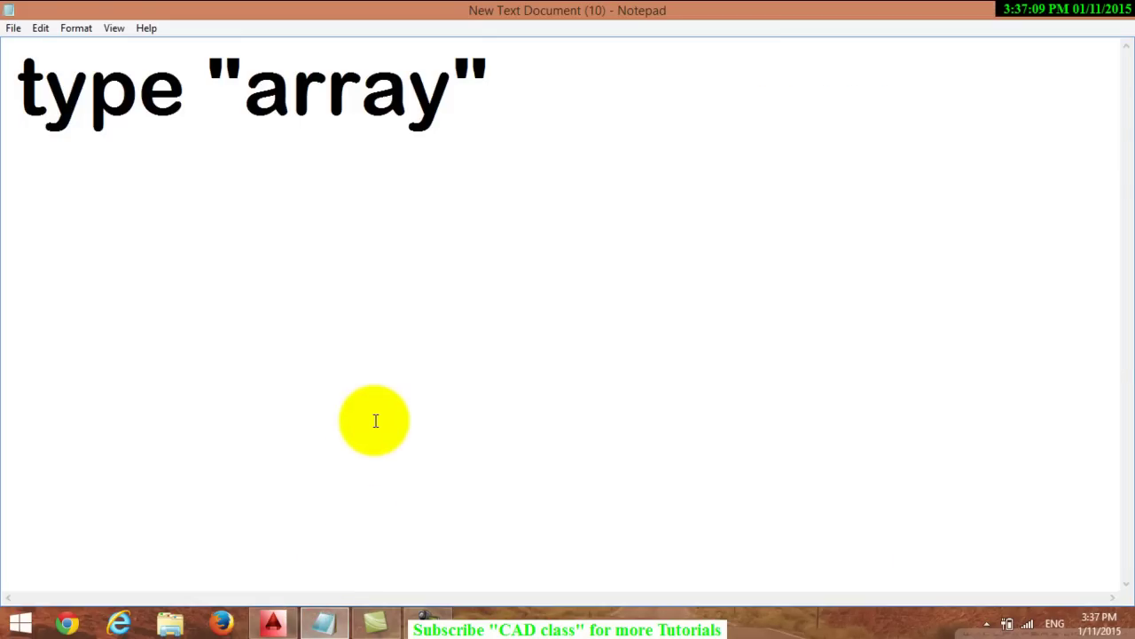
Add the note 'select line>press enter' in Notepad and return to AutoCAD
text(select )
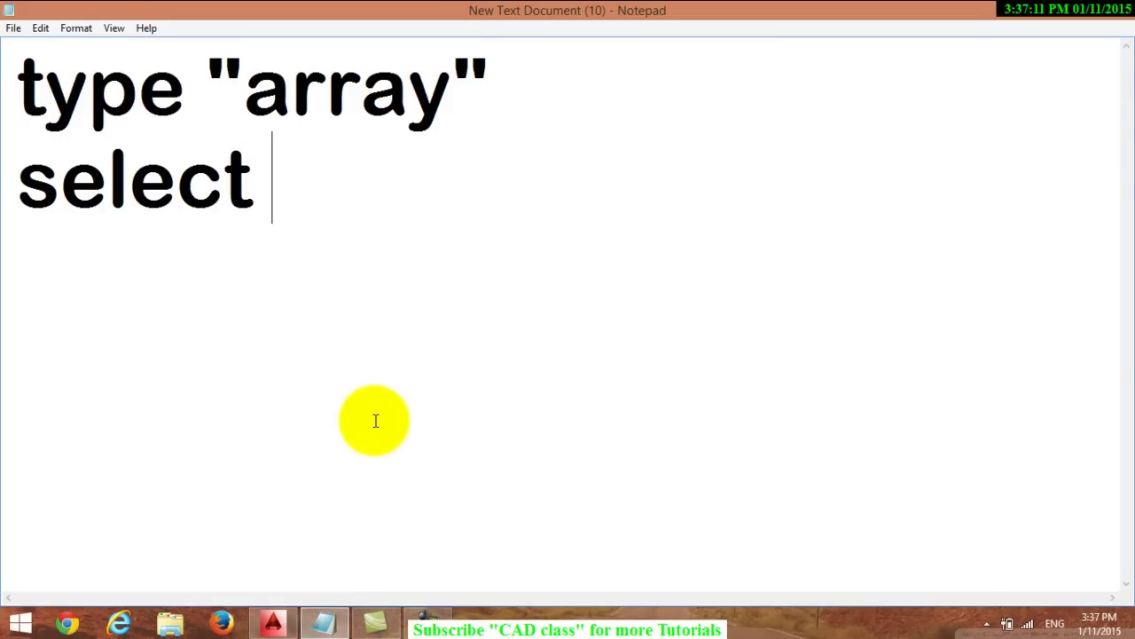
text(line)
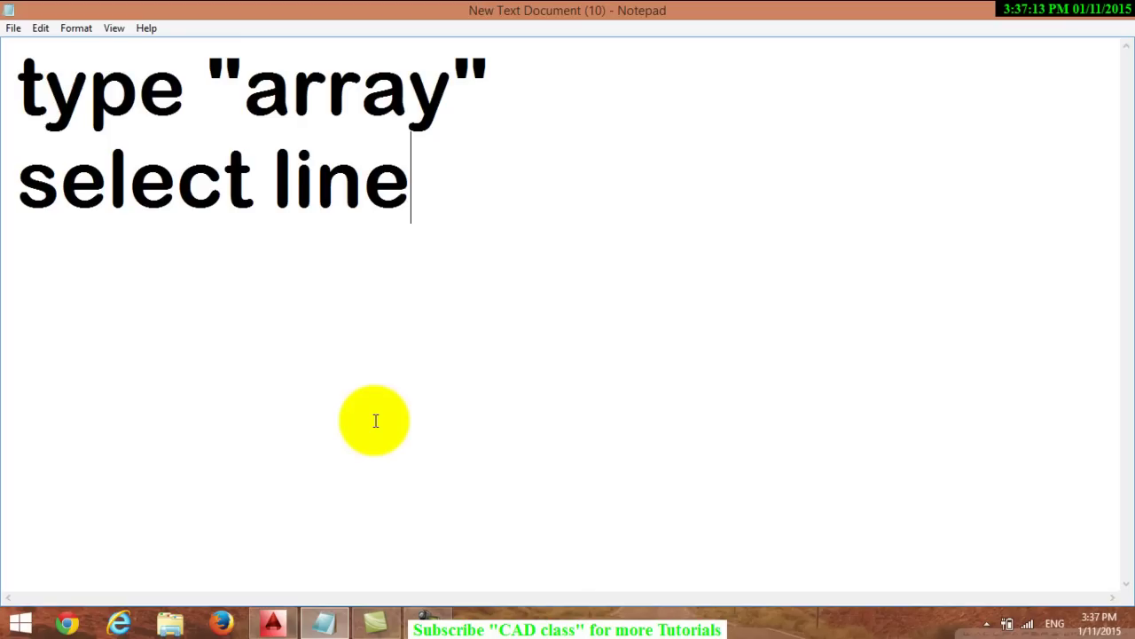
text(>press )
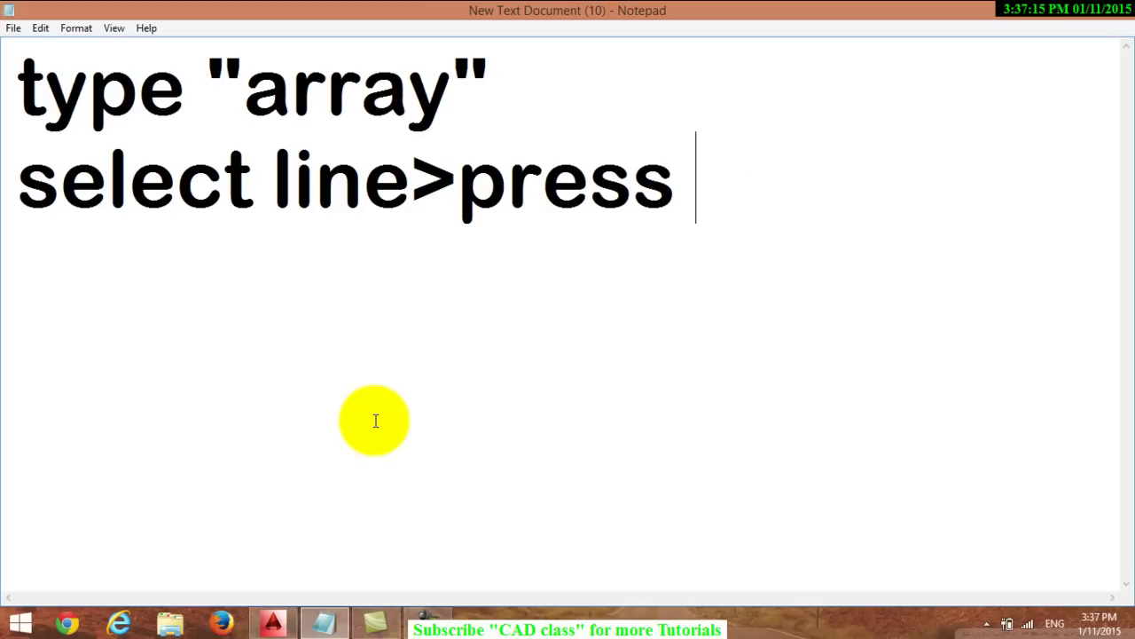
text(enter)
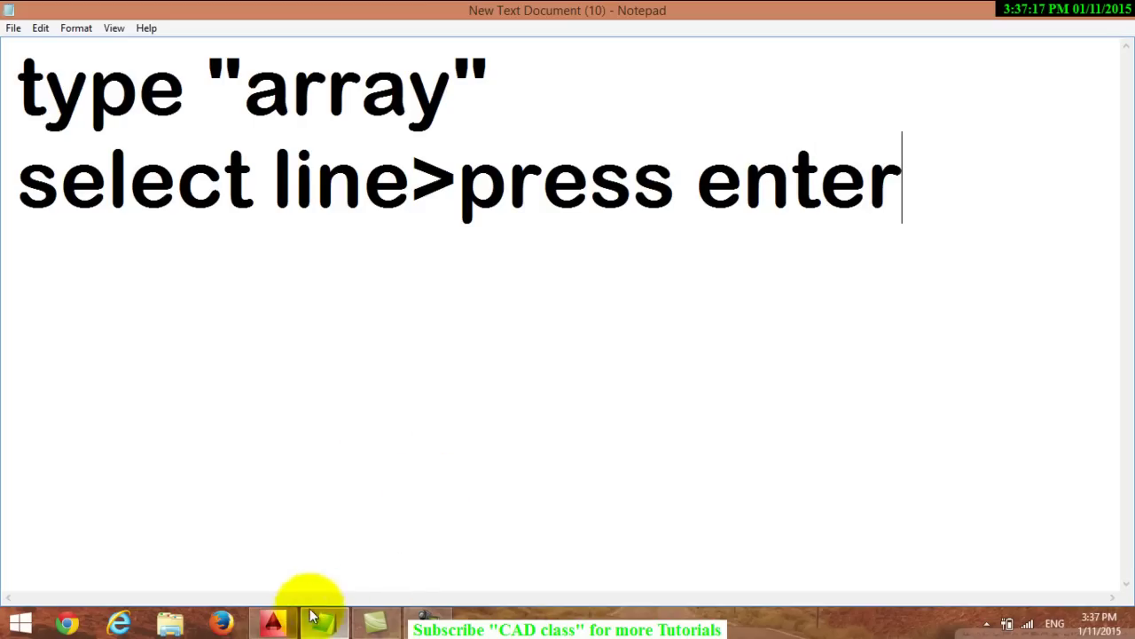
click(275, 623)
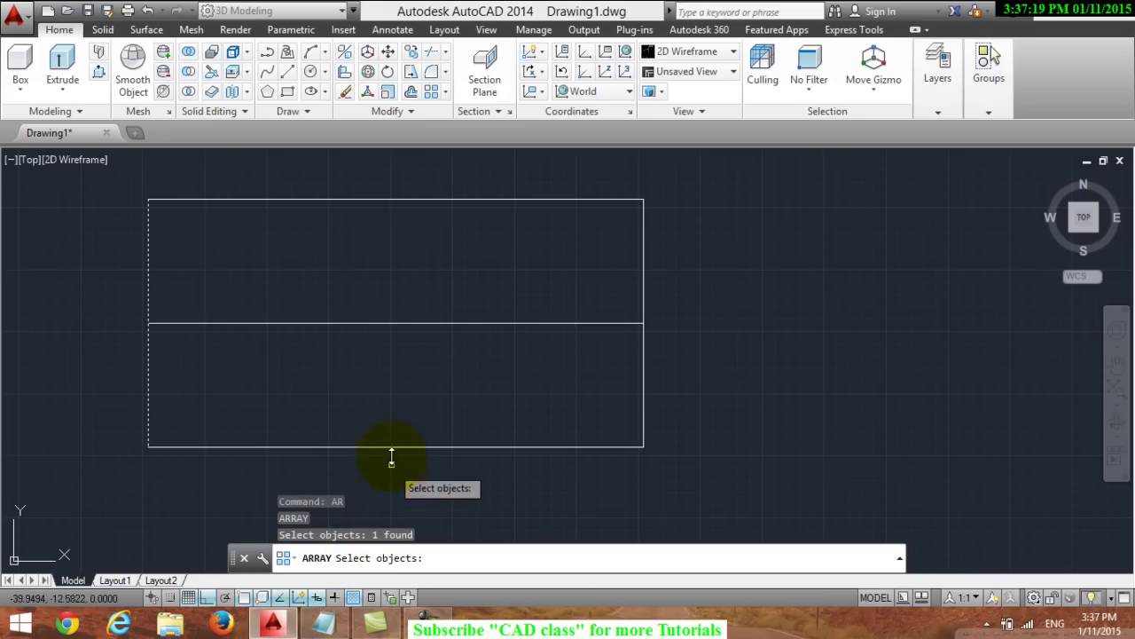
Make a path array of the left edge along the horizontal midline, producing 21 lines
key(Return)
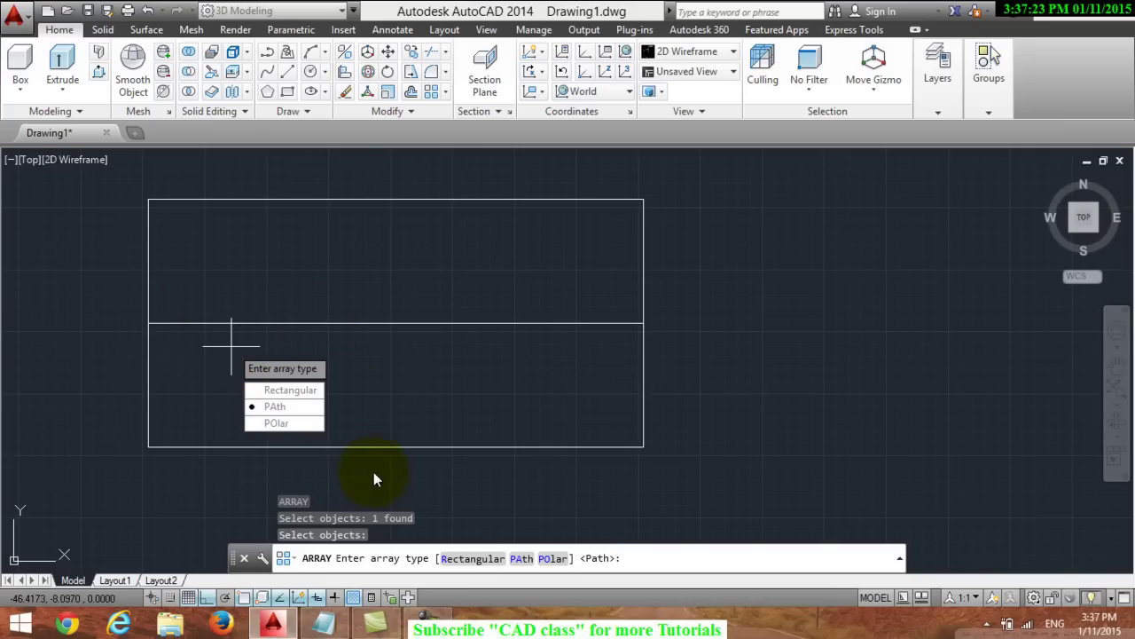
click(276, 406)
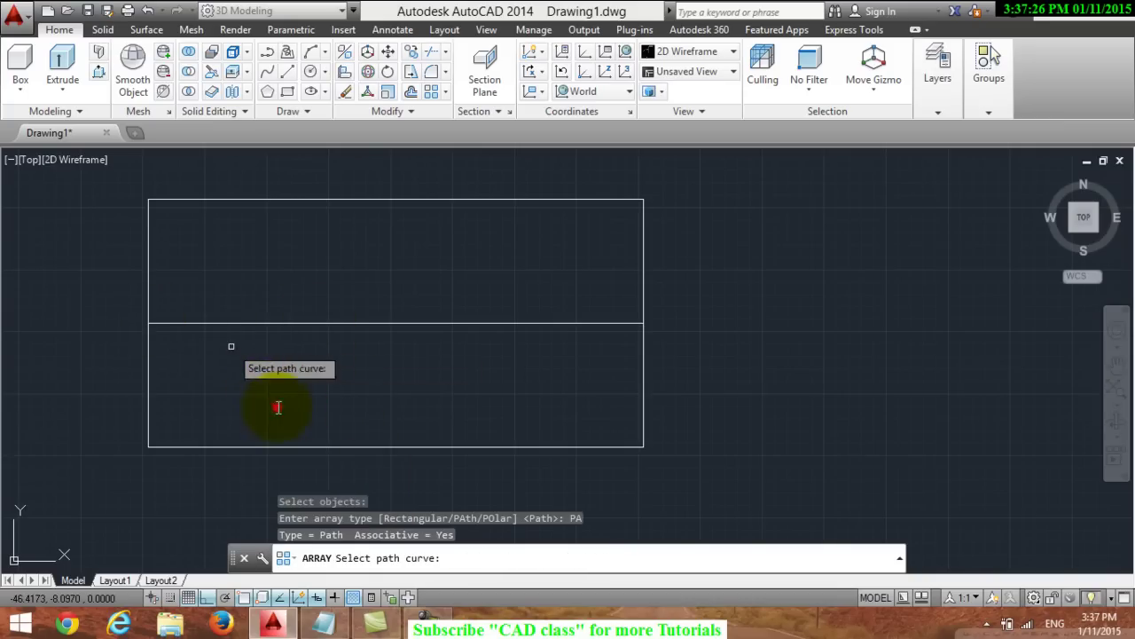
click(244, 323)
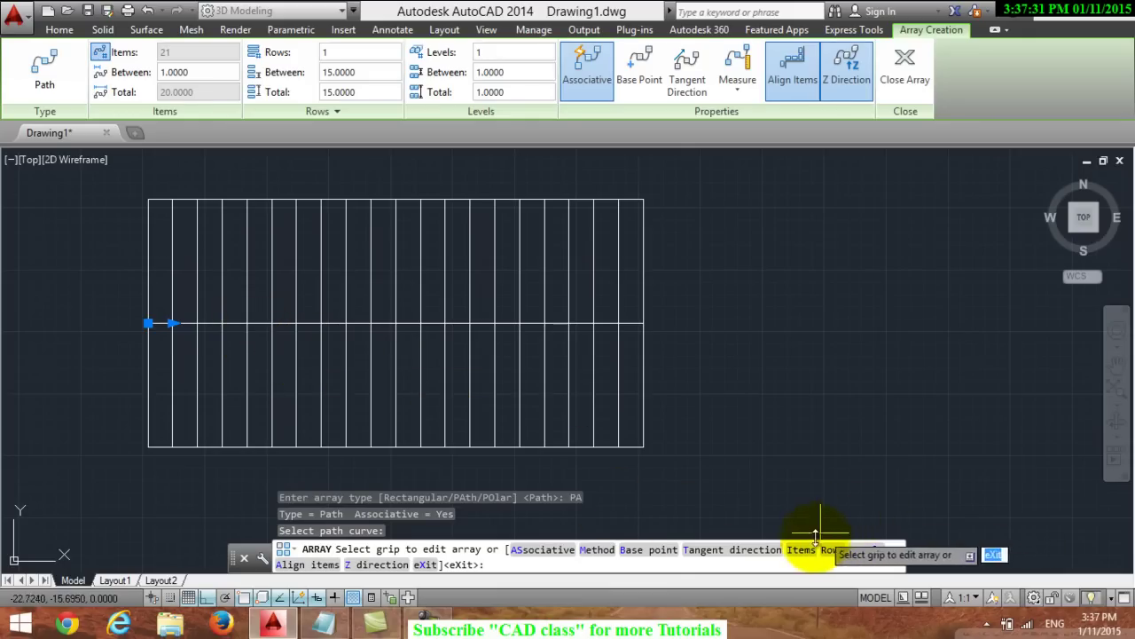
click(324, 621)
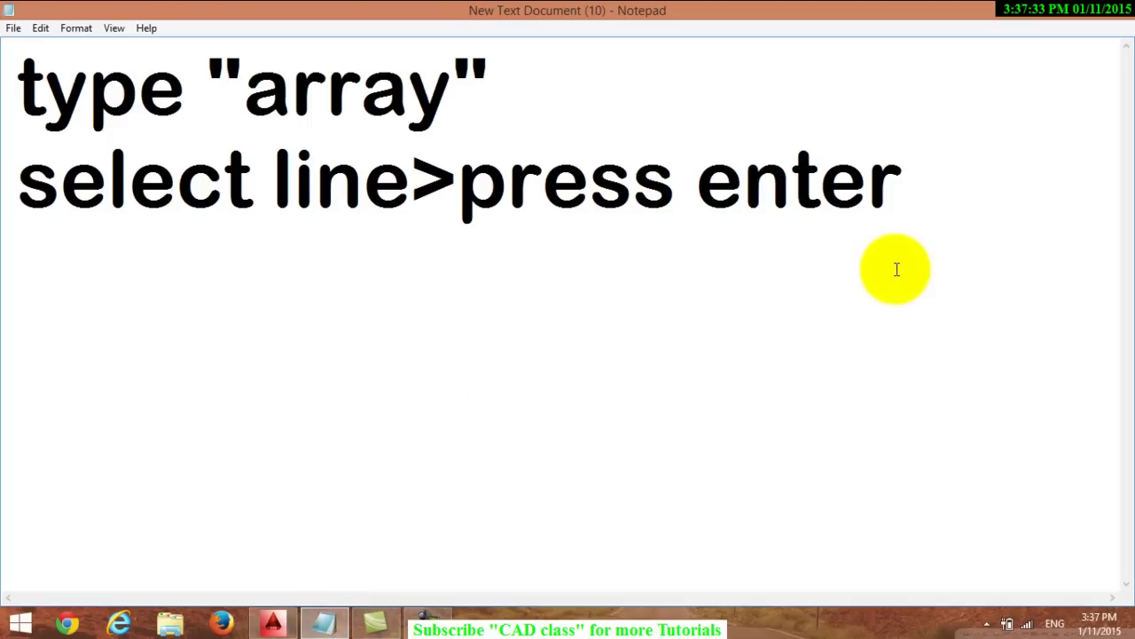
Note 'click path press enter', choose the array's Items option, then select the old notes
text(click p)
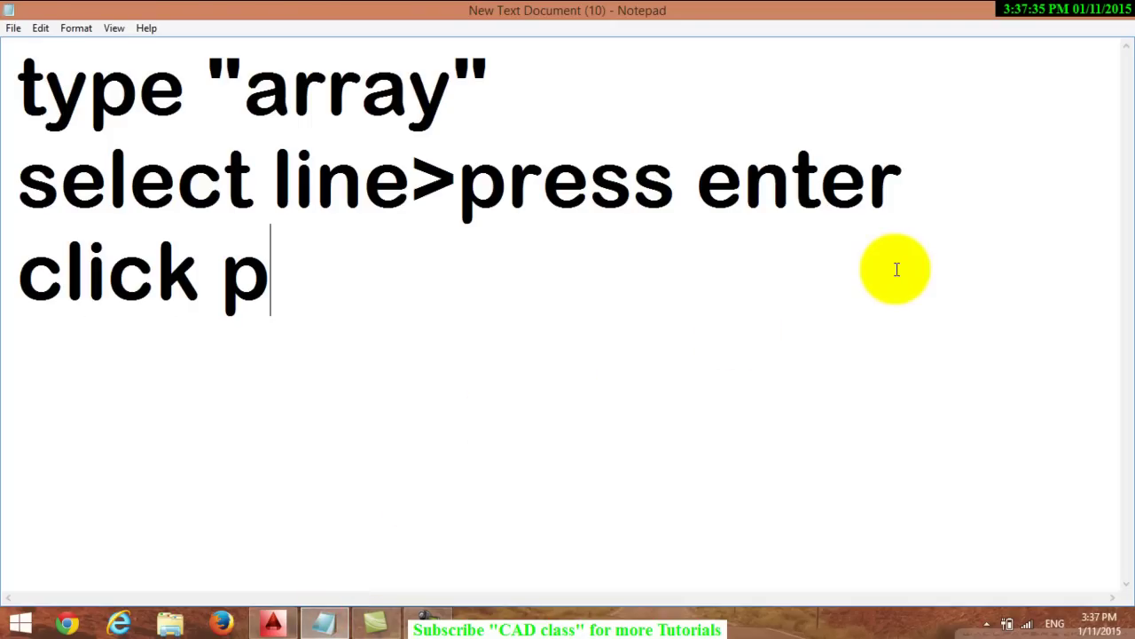
text(ath pr)
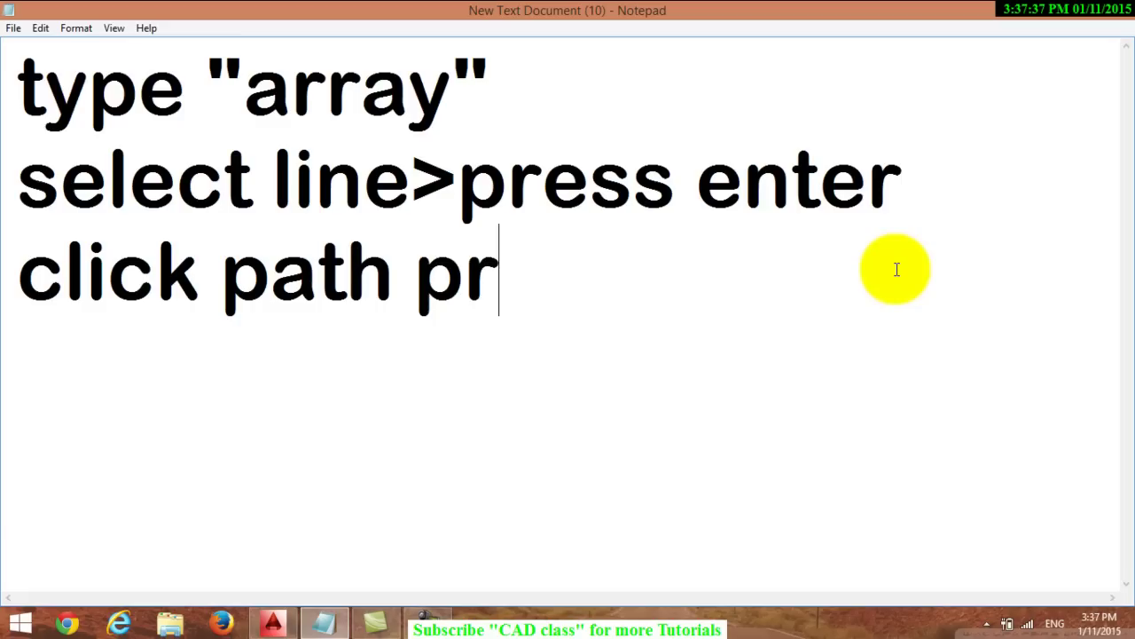
text(ess enter)
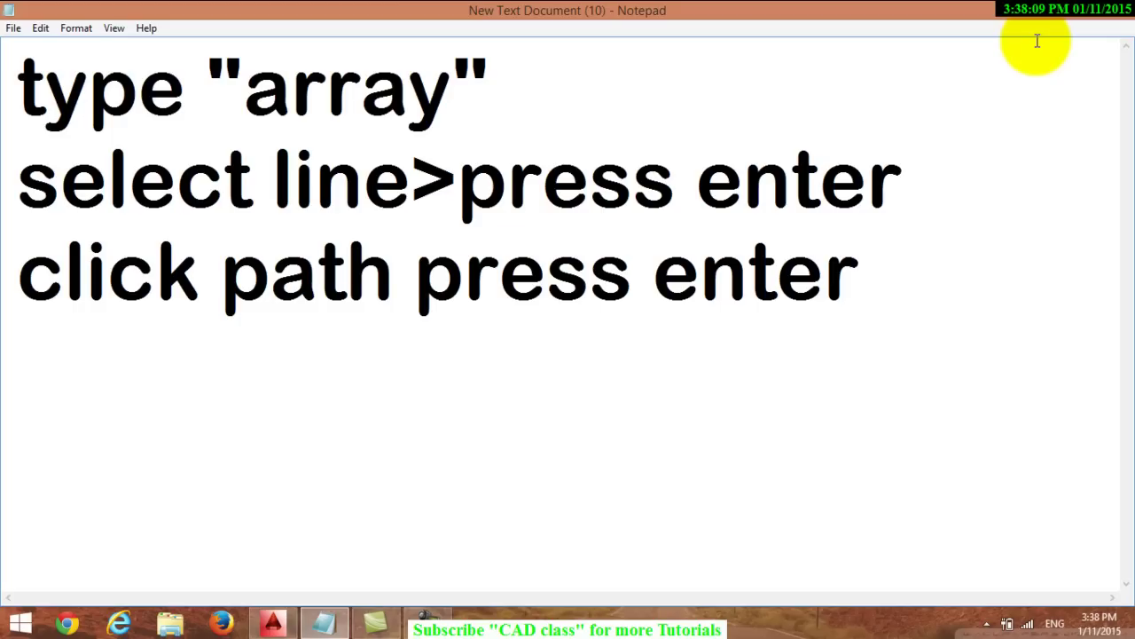
click(269, 623)
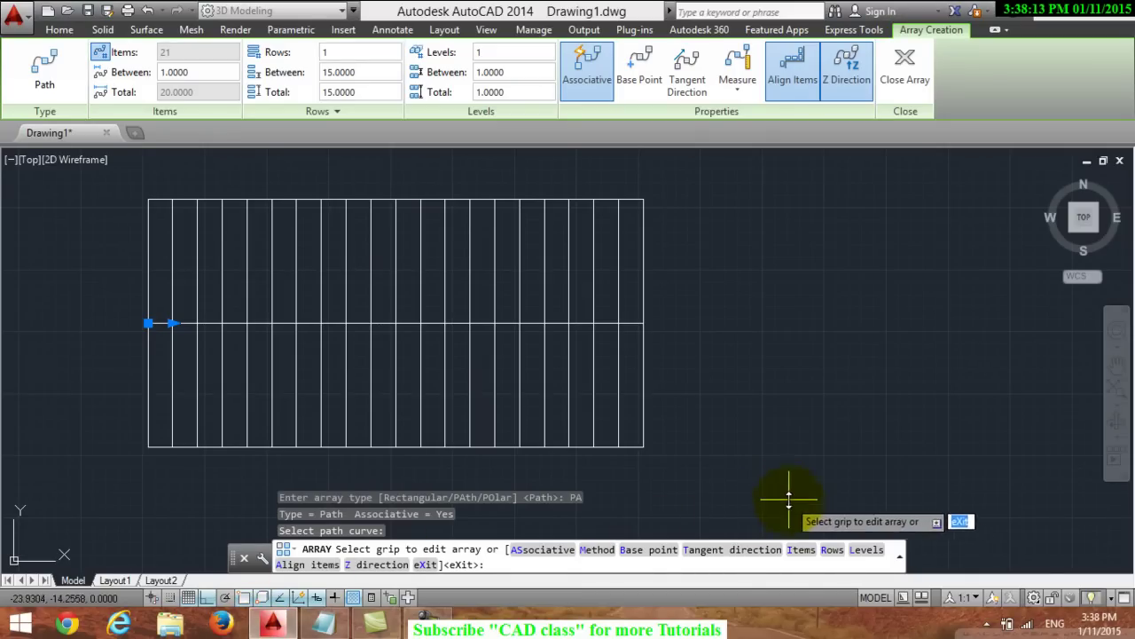
click(800, 550)
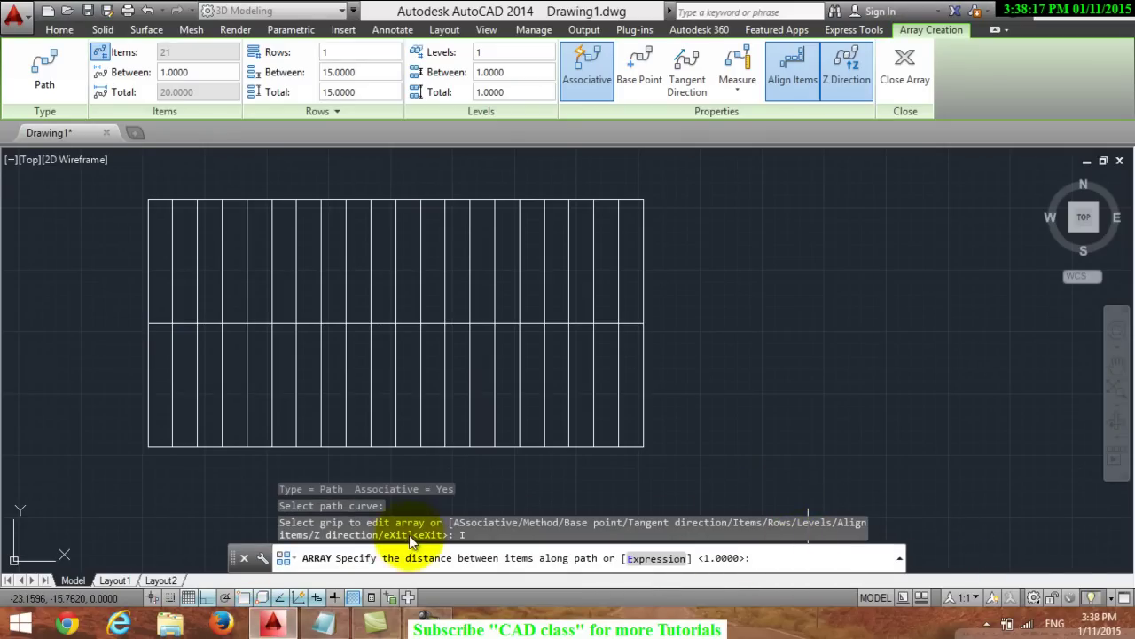
click(324, 621)
mouse_move(926, 304)
mouse_down()
mouse_move(426, 206)
mouse_move(3, 59)
mouse_up()
Write the note 'select the distance' with '20/10= 2cm' on the line below
text(select the )
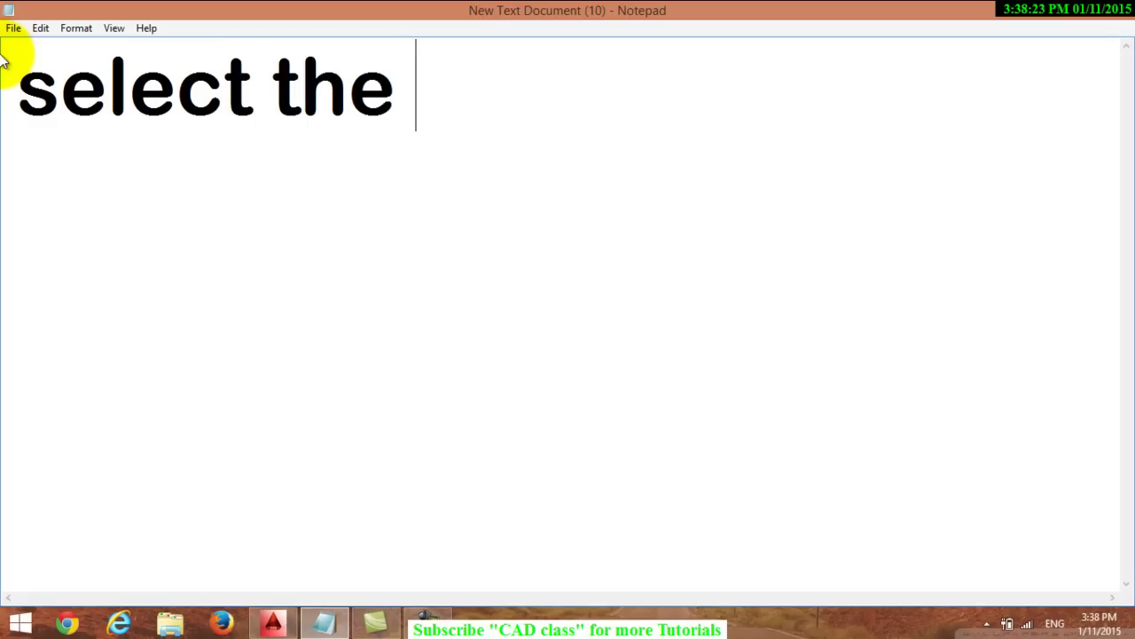
text(distan)
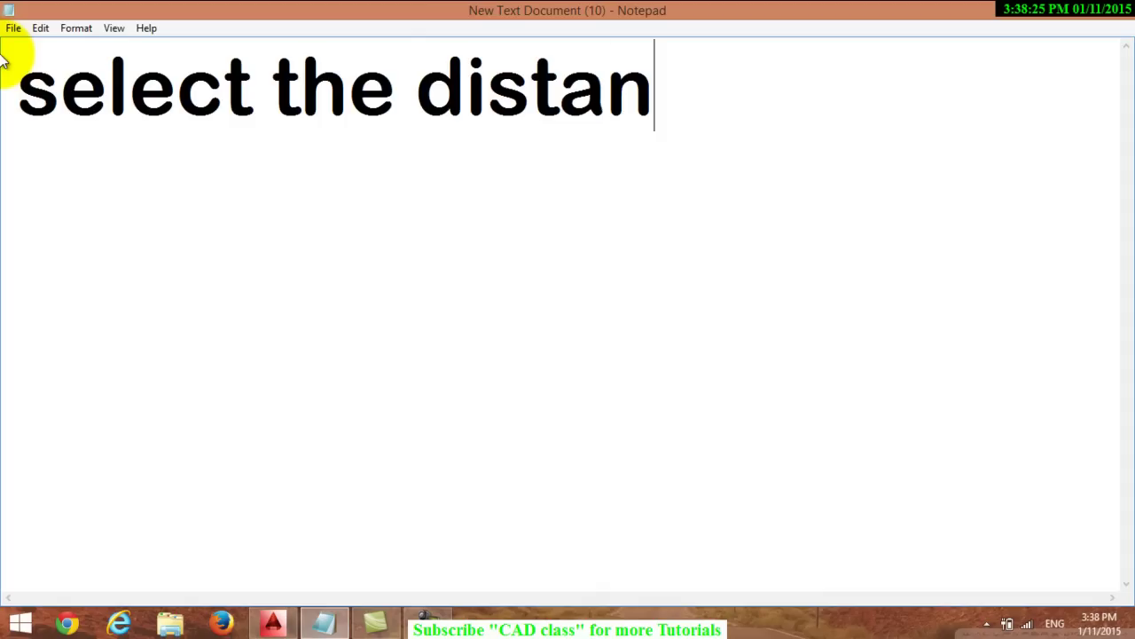
text(ce)
key(Return)
text(2)
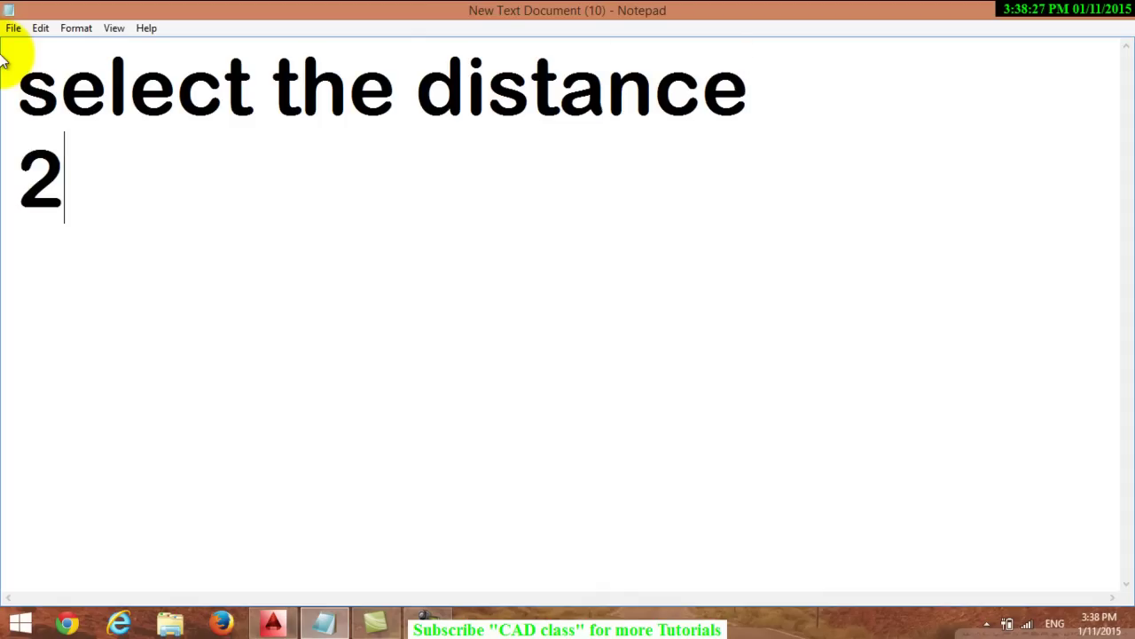
text(0/)
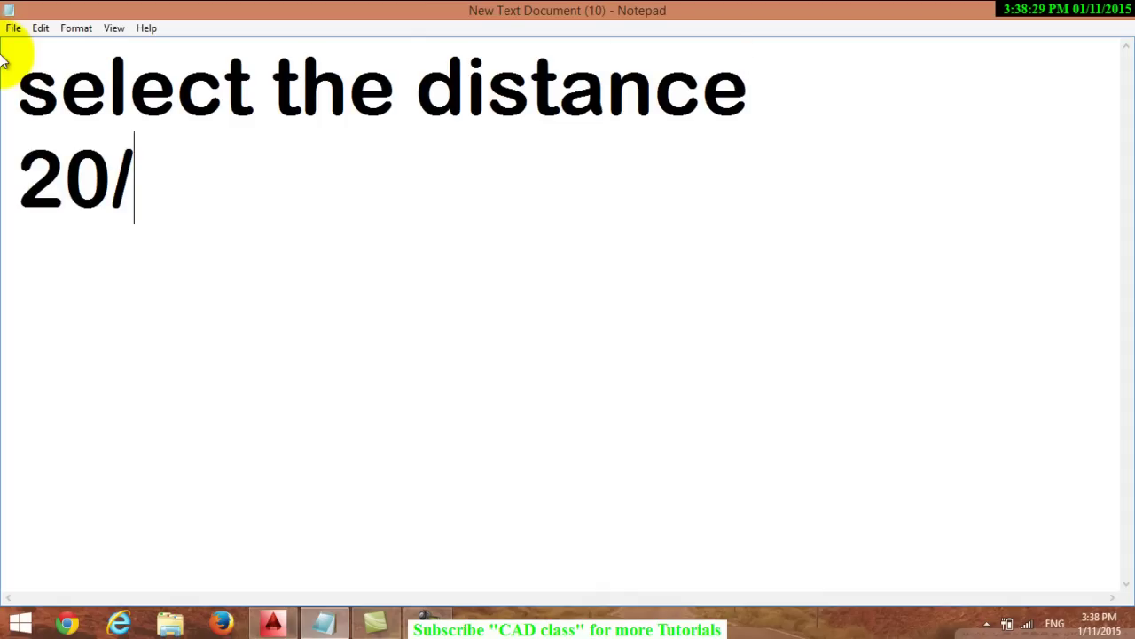
text(10)
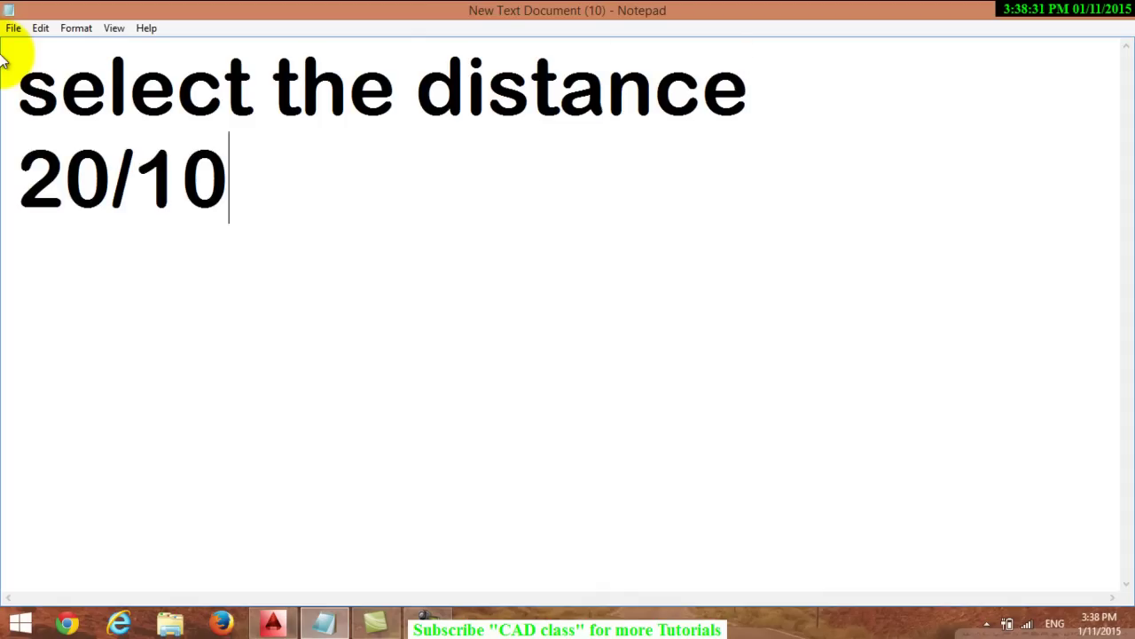
text(= )
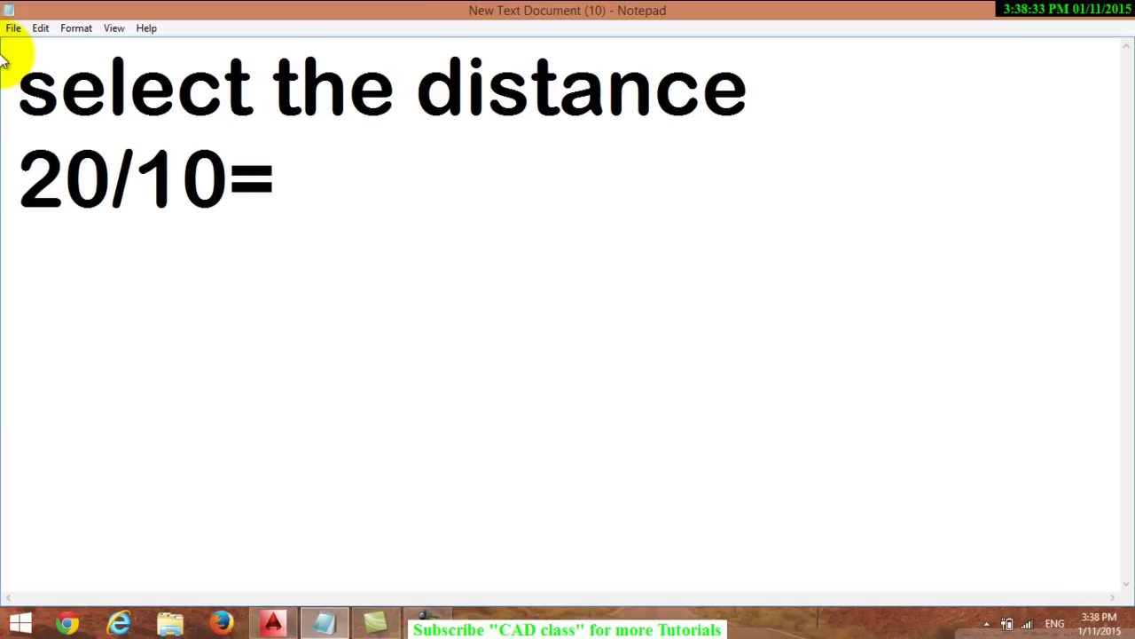
text(2cm)
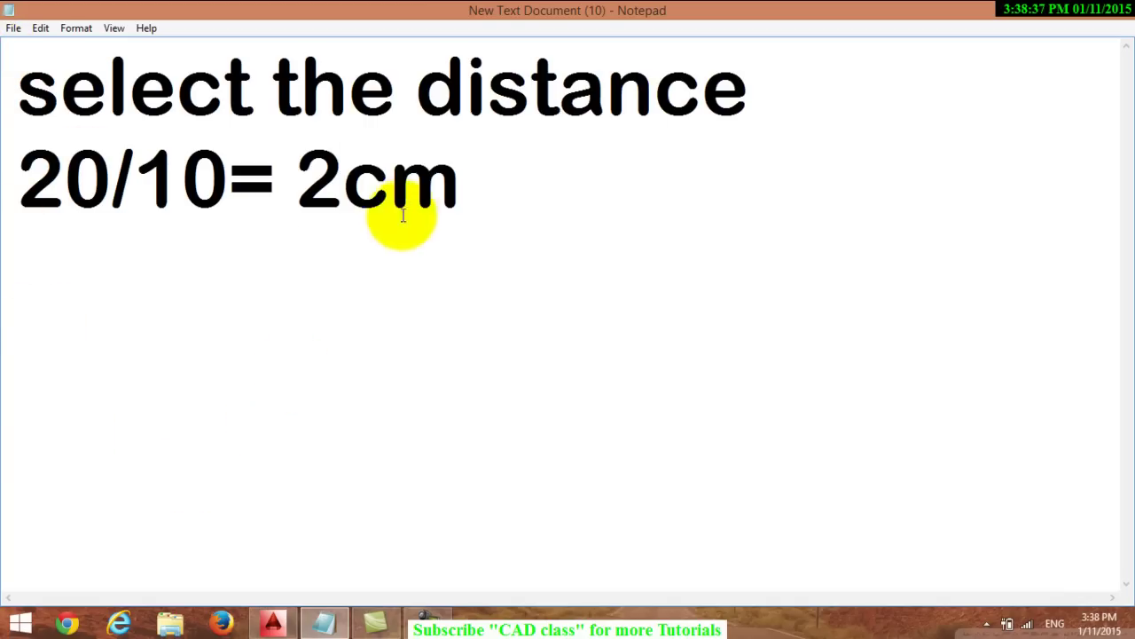
Enter 2 as the path array item spacing, then bring the Notepad notes back
click(326, 623)
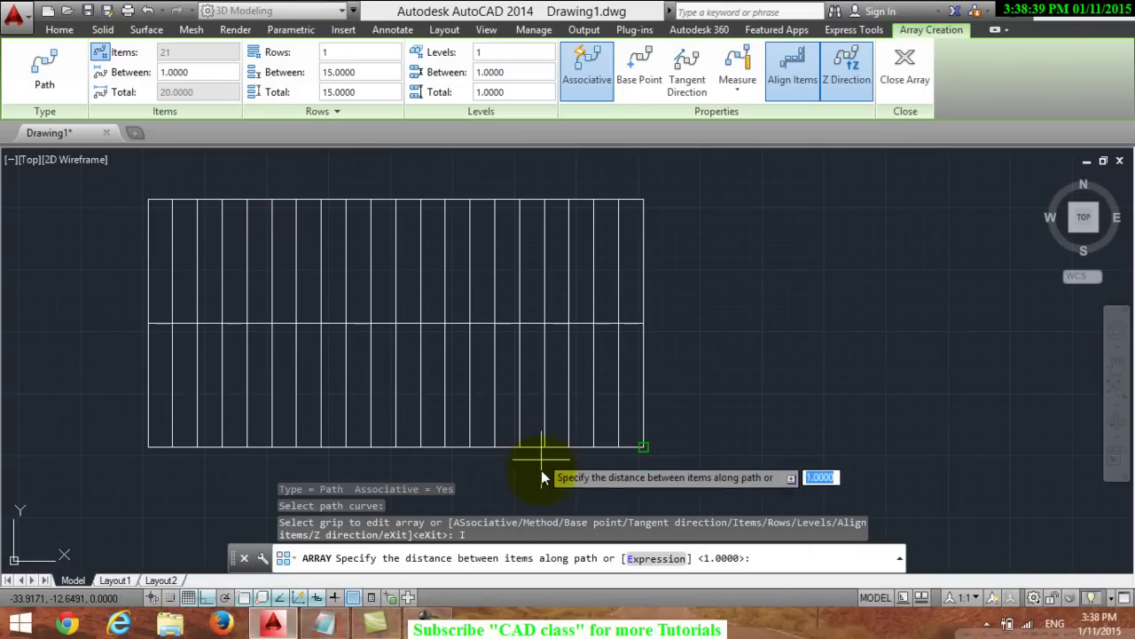
text(2)
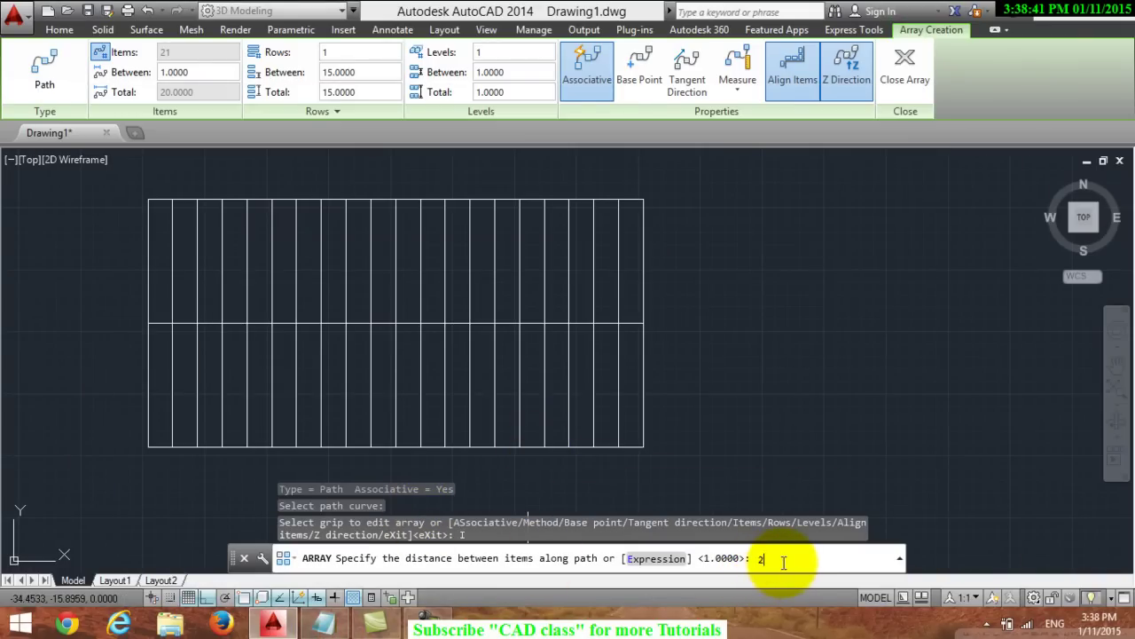
key(Return)
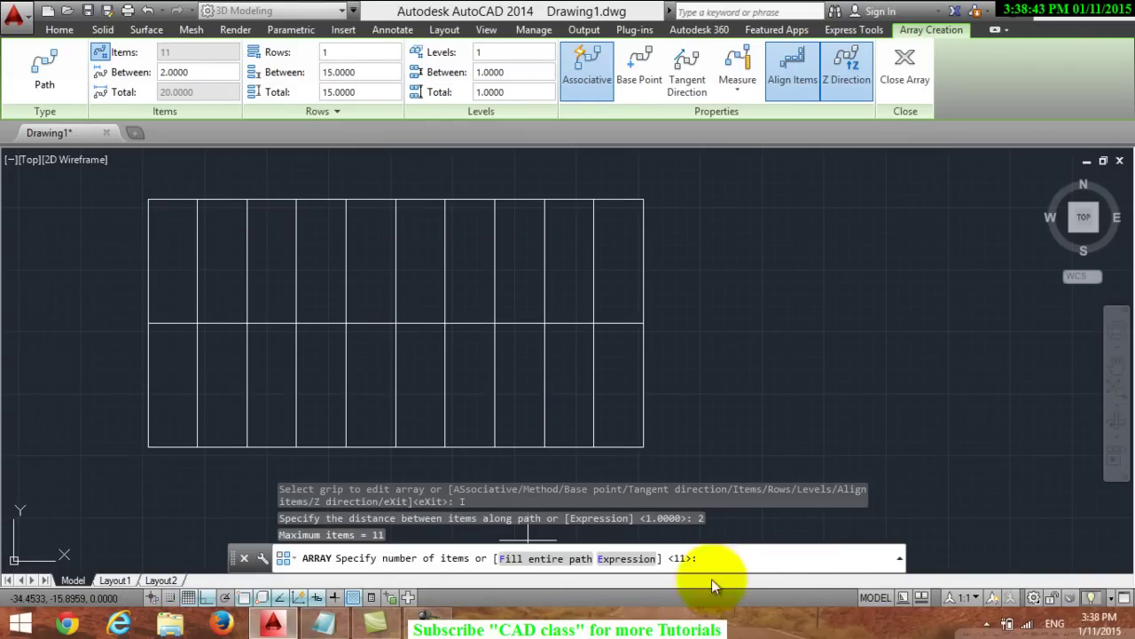
click(326, 621)
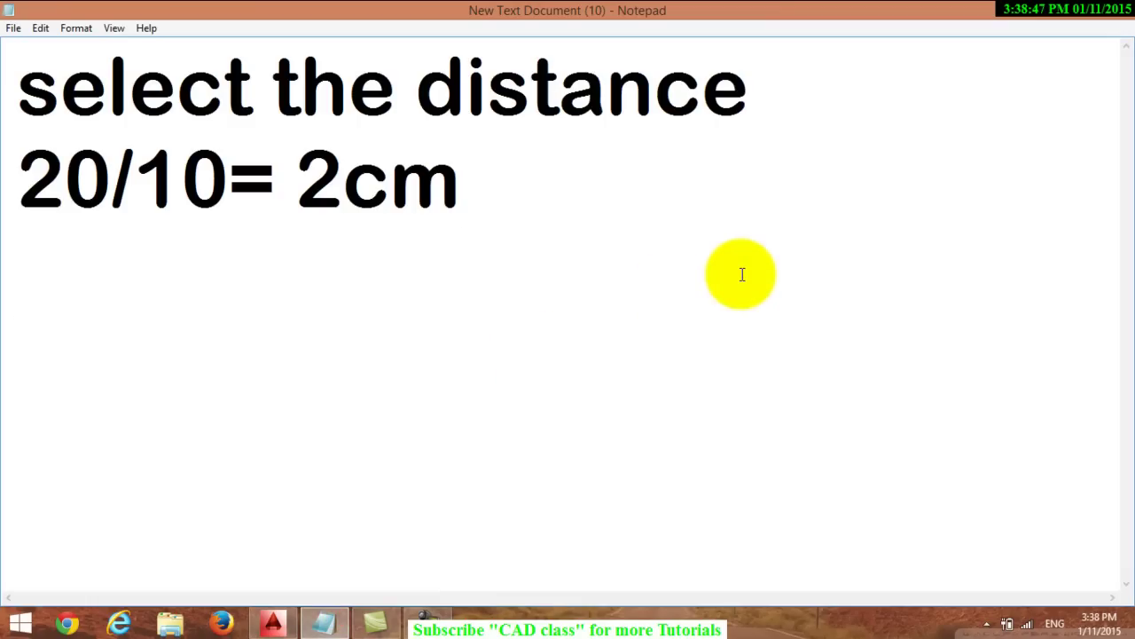
Add the line 'noof items = 10' to the notes
text(no)
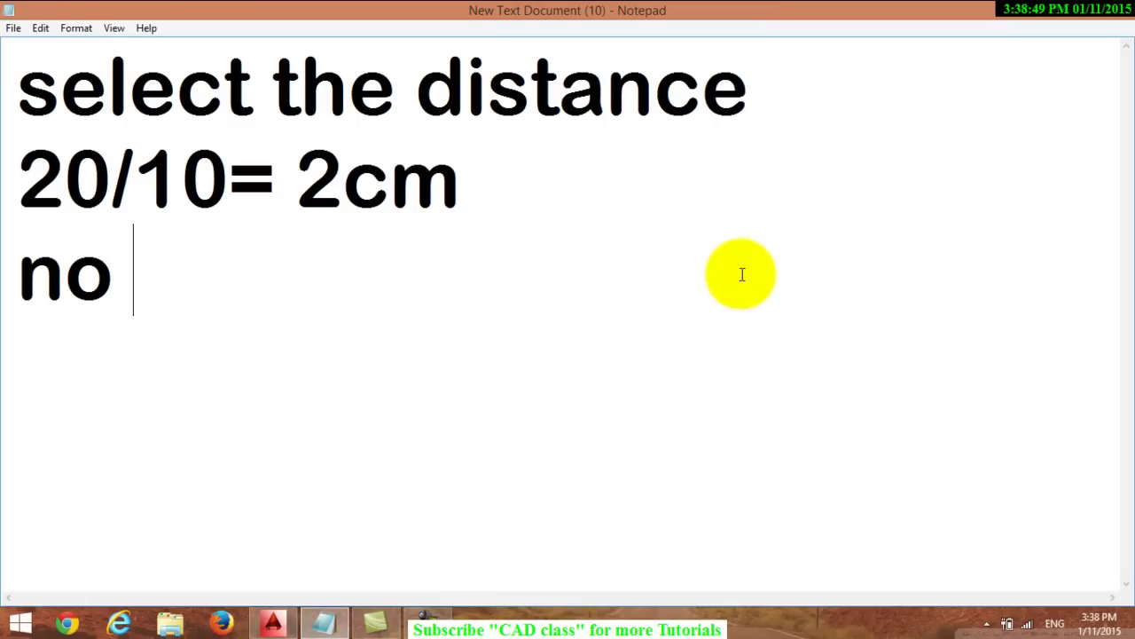
text(of item)
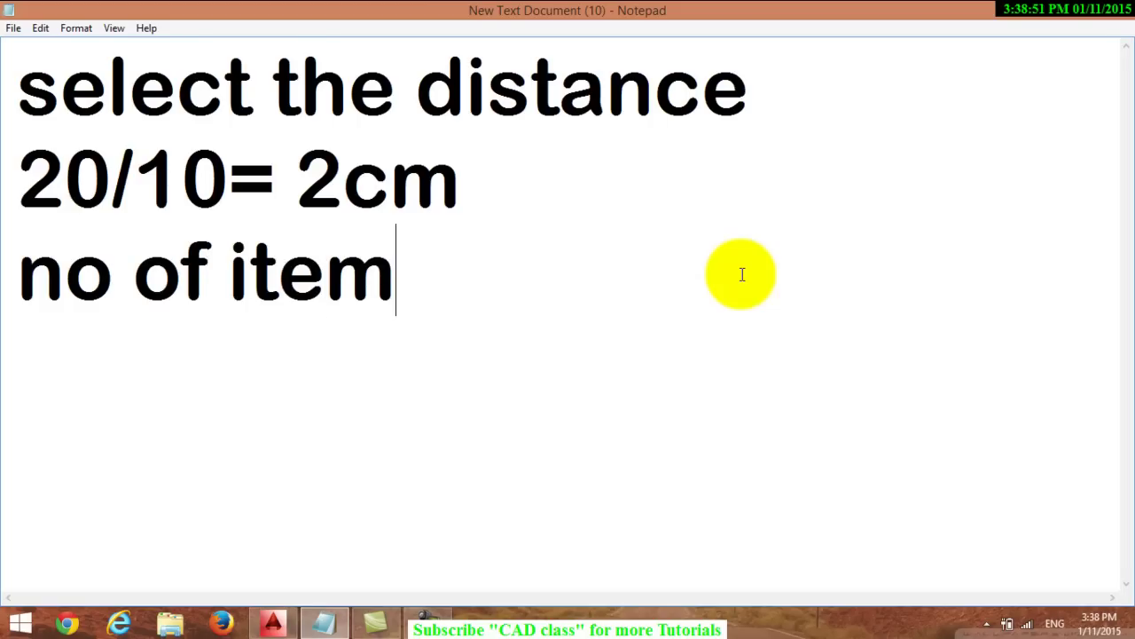
text(s = )
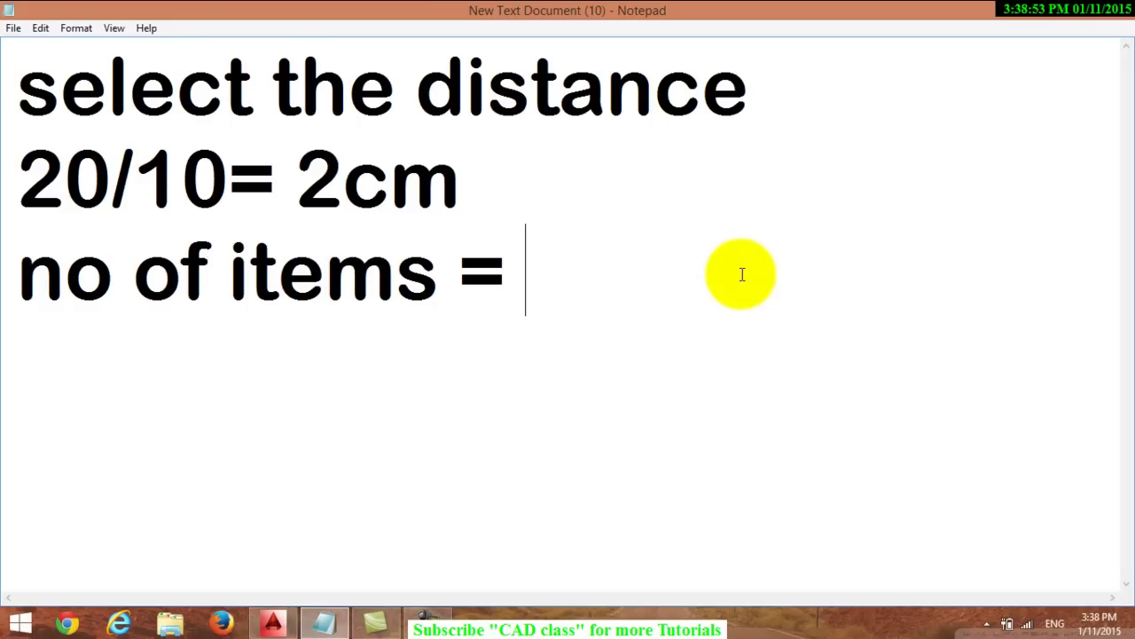
text(10)
Accept 10 items to complete the path array, then repeat the ARRAY command
click(272, 623)
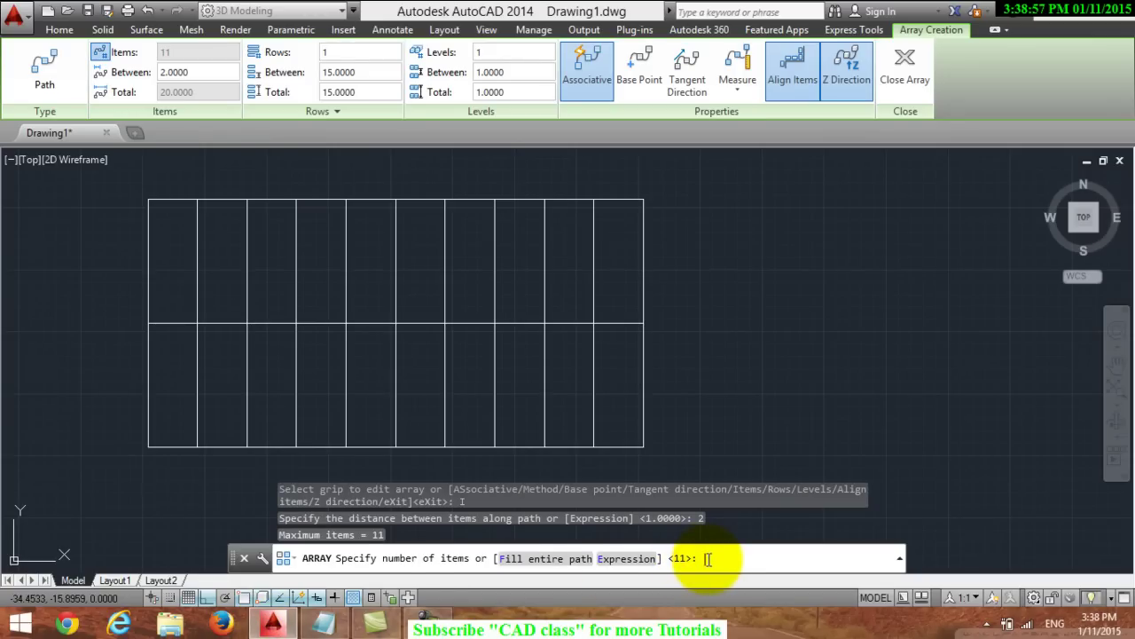
key(Return)
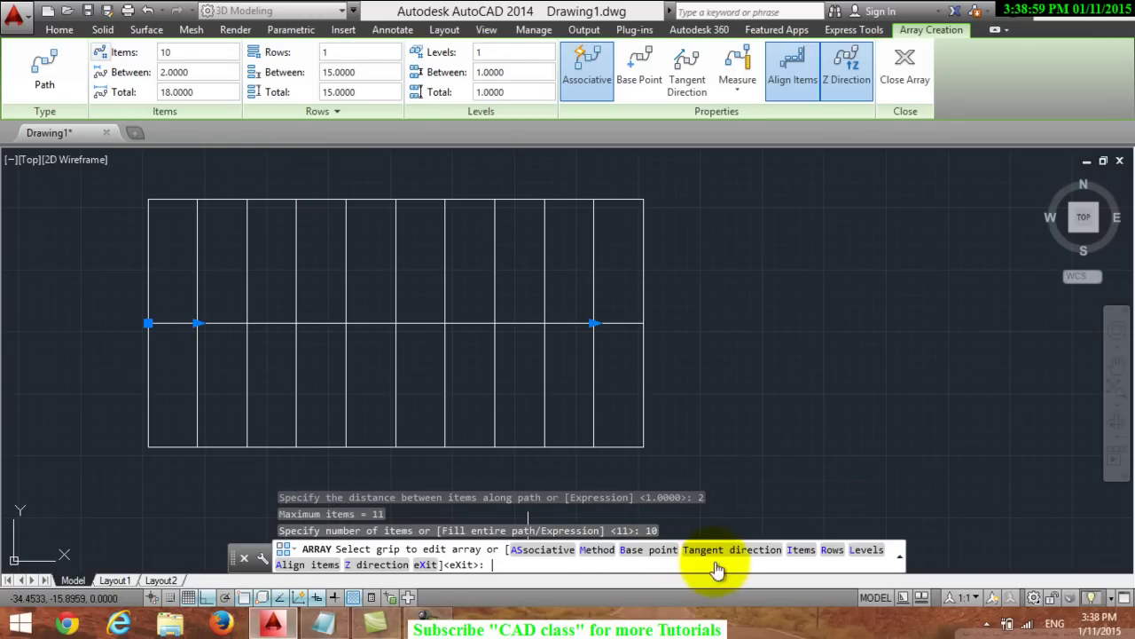
key(Return)
key(Return)
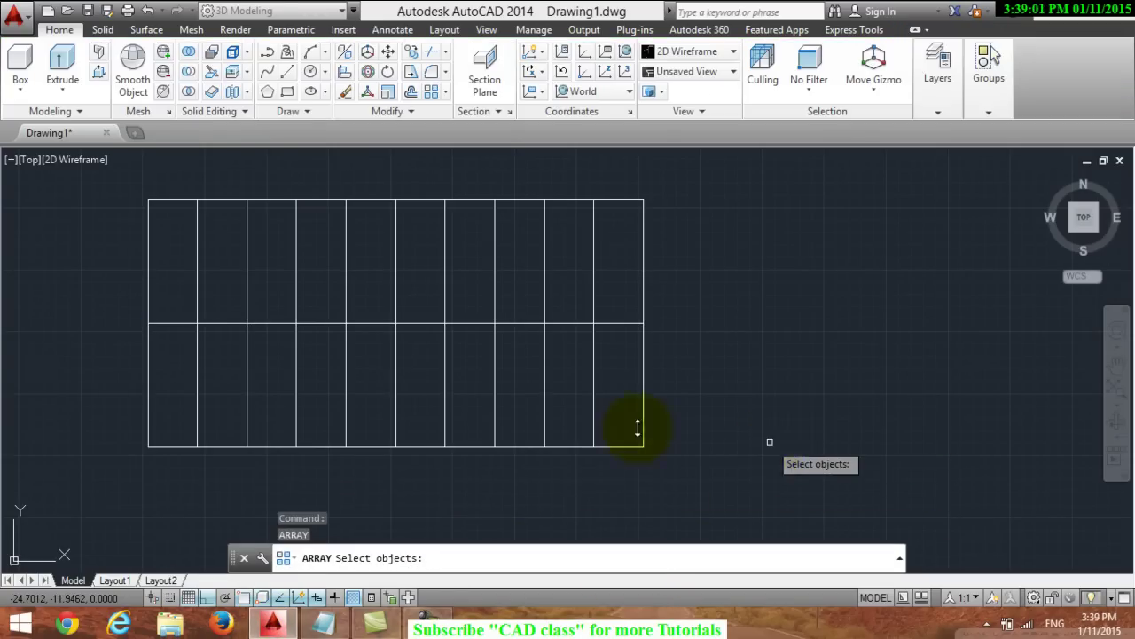
Abandon the path array on the horizontal middle line and erase that line instead
click(374, 323)
key(Return)
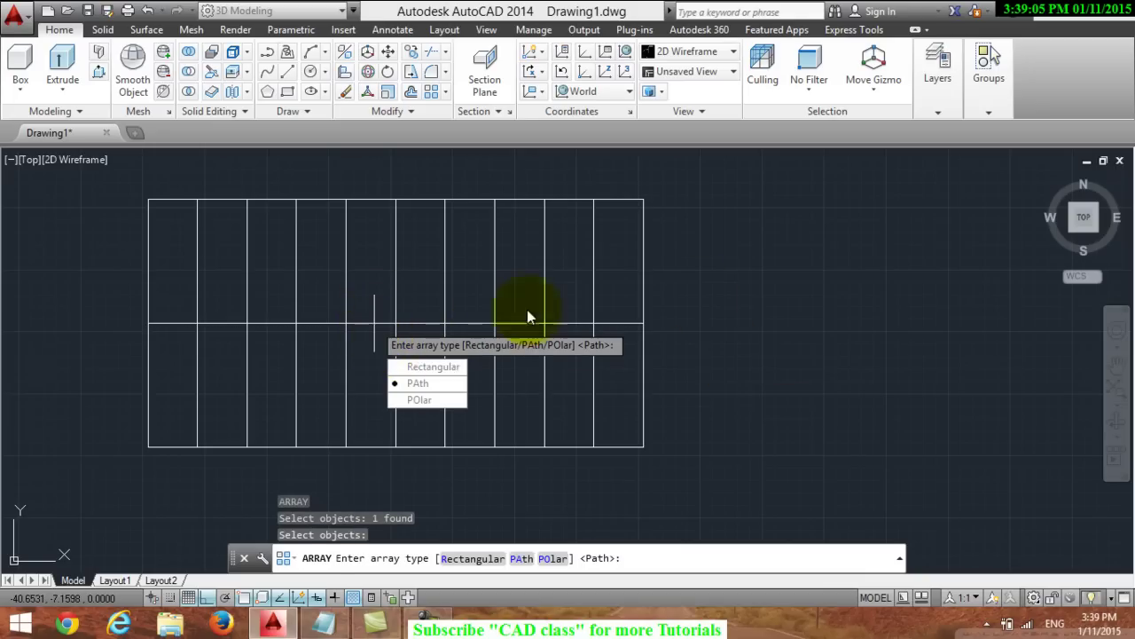
key(Return)
double_click(698, 304)
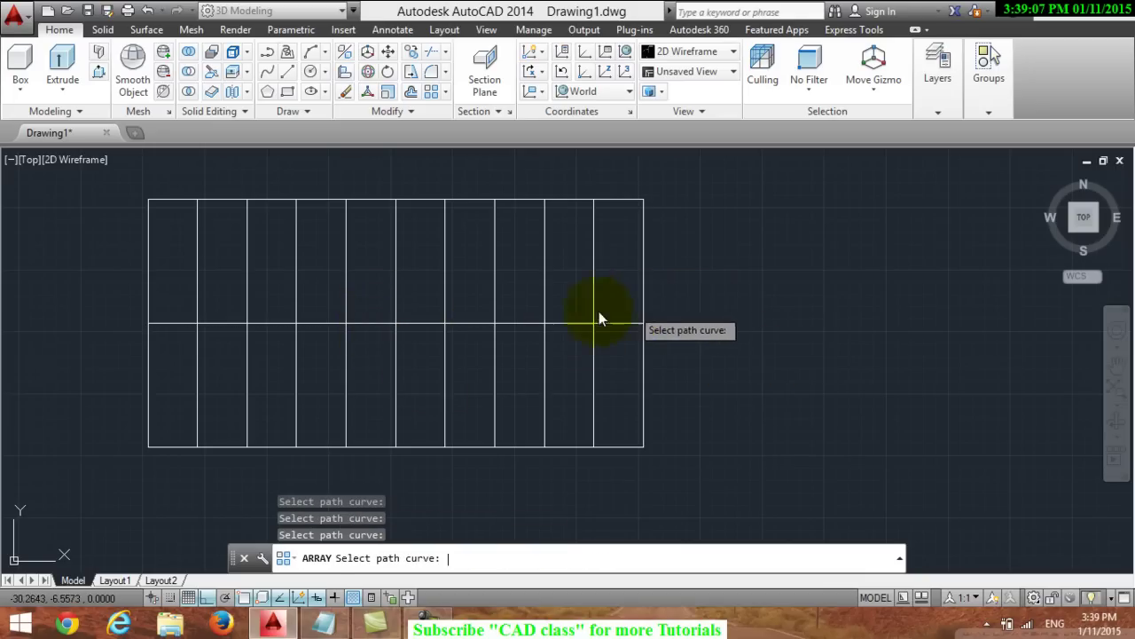
key(Escape)
click(513, 324)
right_click(515, 329)
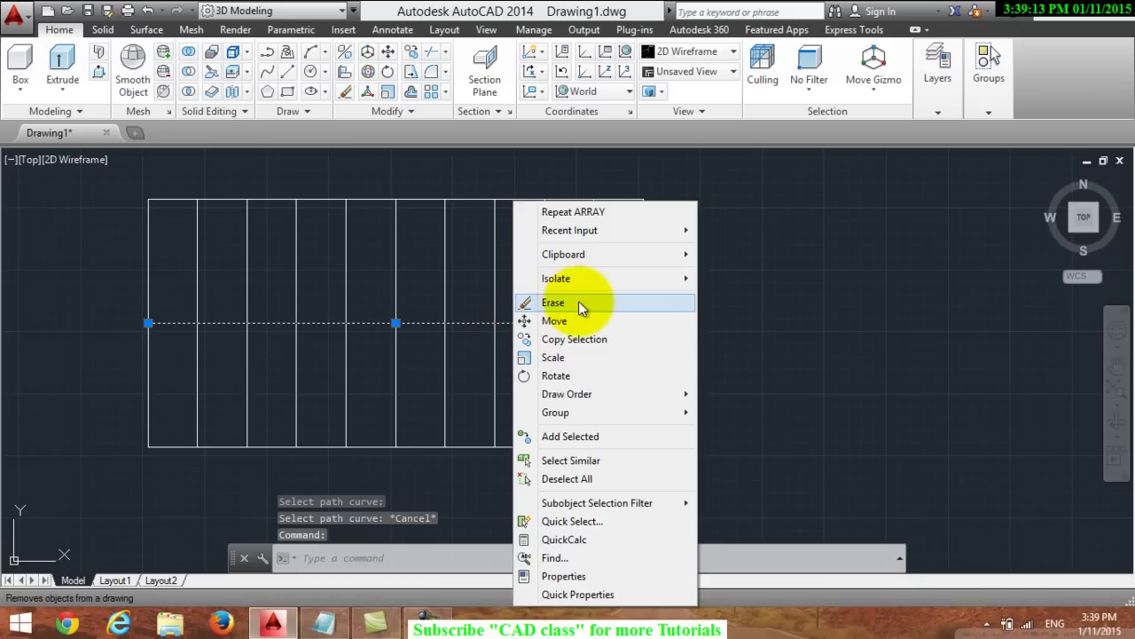
click(578, 303)
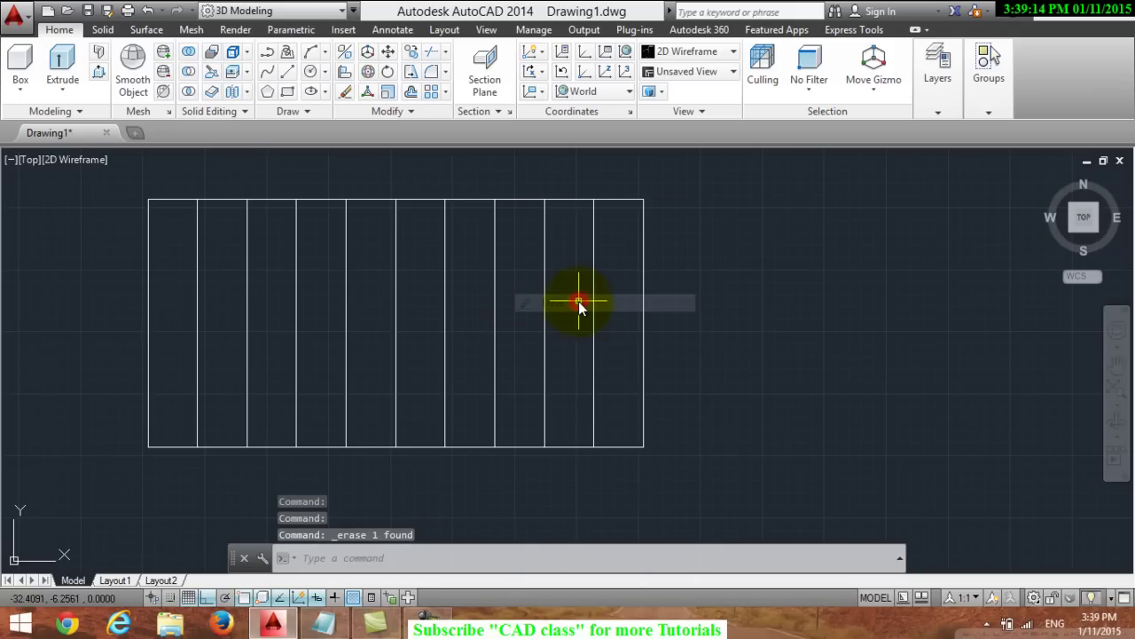
Show the drawing zoomed in from the south-west isometric view, then select all the Notepad notes
click(1071, 230)
scroll(722, 408, up, 1)
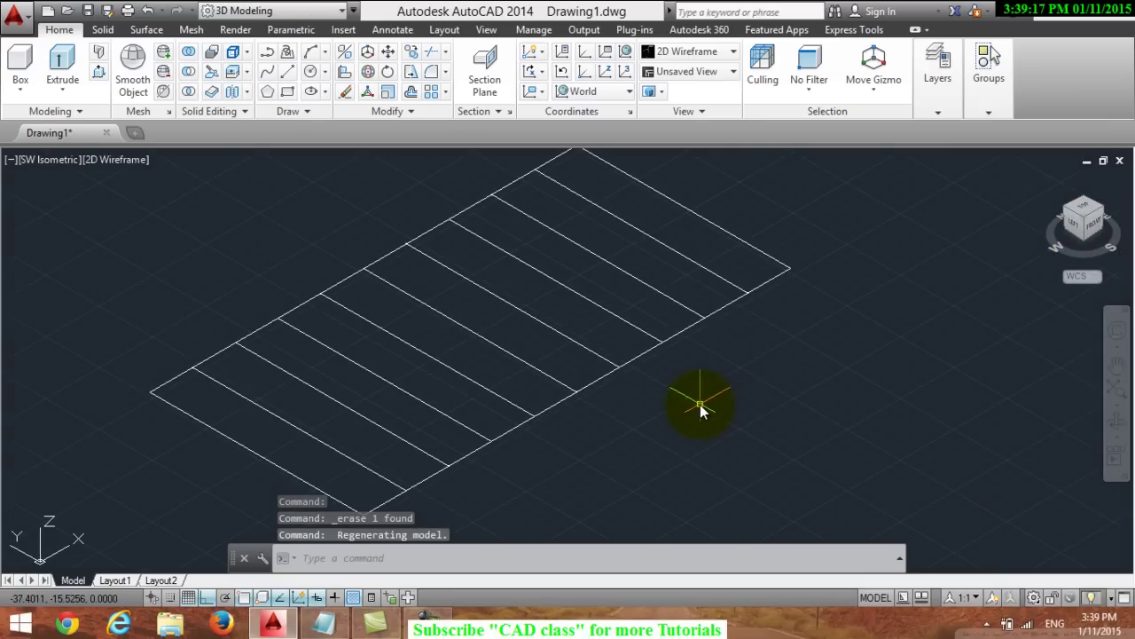
mouse_move(324, 623)
click(402, 494)
drag(730, 322, 3, 84)
Replace the notes with 'type "boundary"' and return to AutoCAD
text(type ")
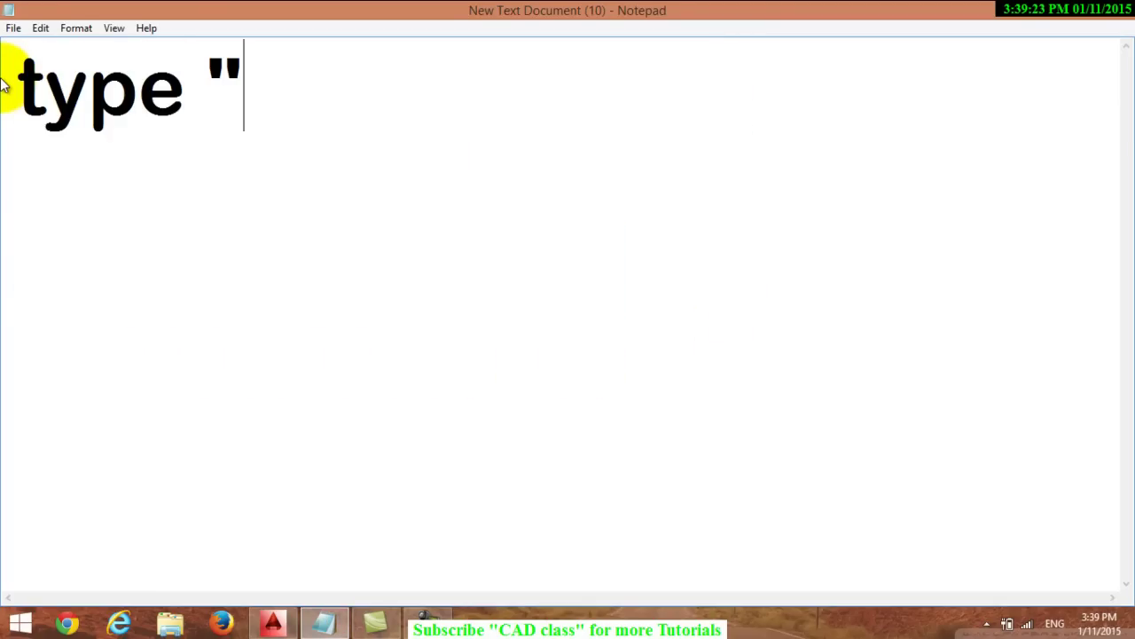
text(boundar)
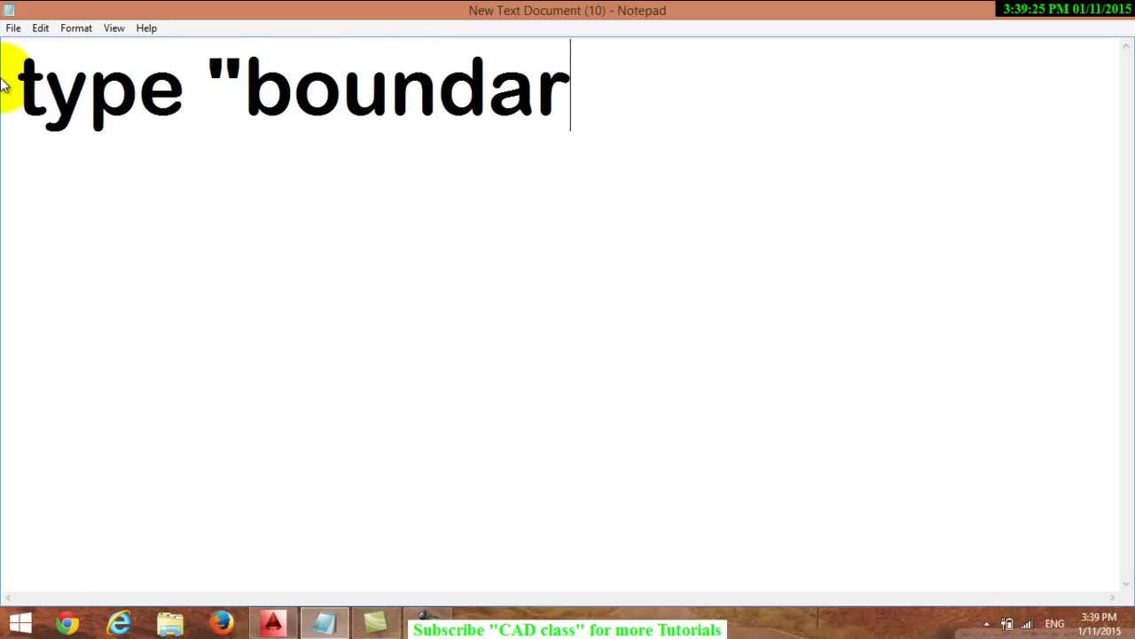
text(y")
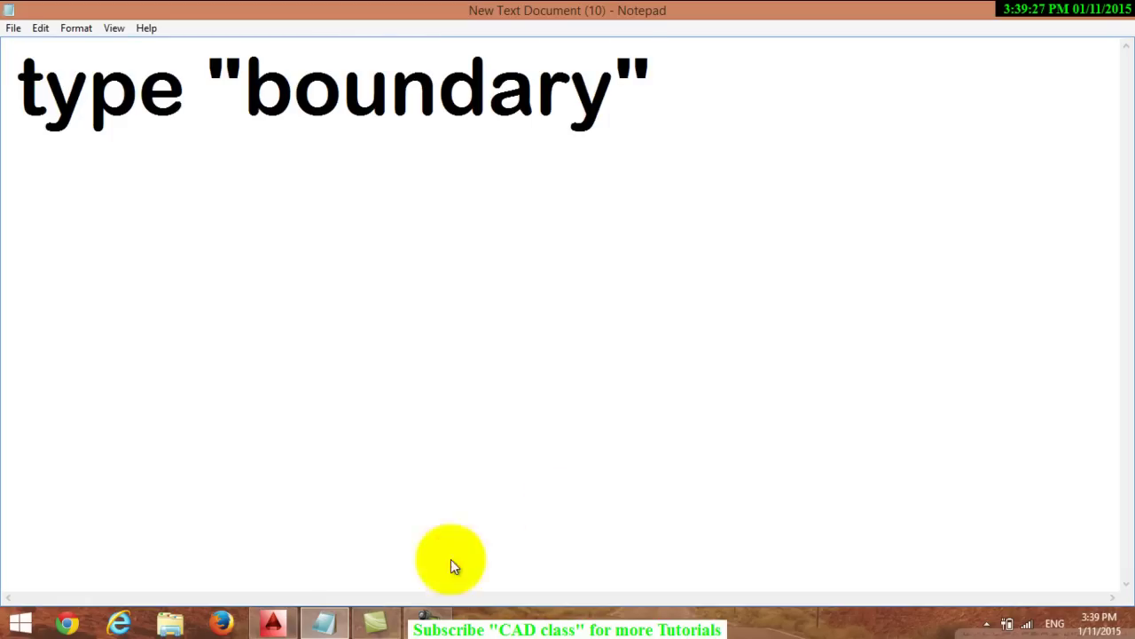
click(273, 623)
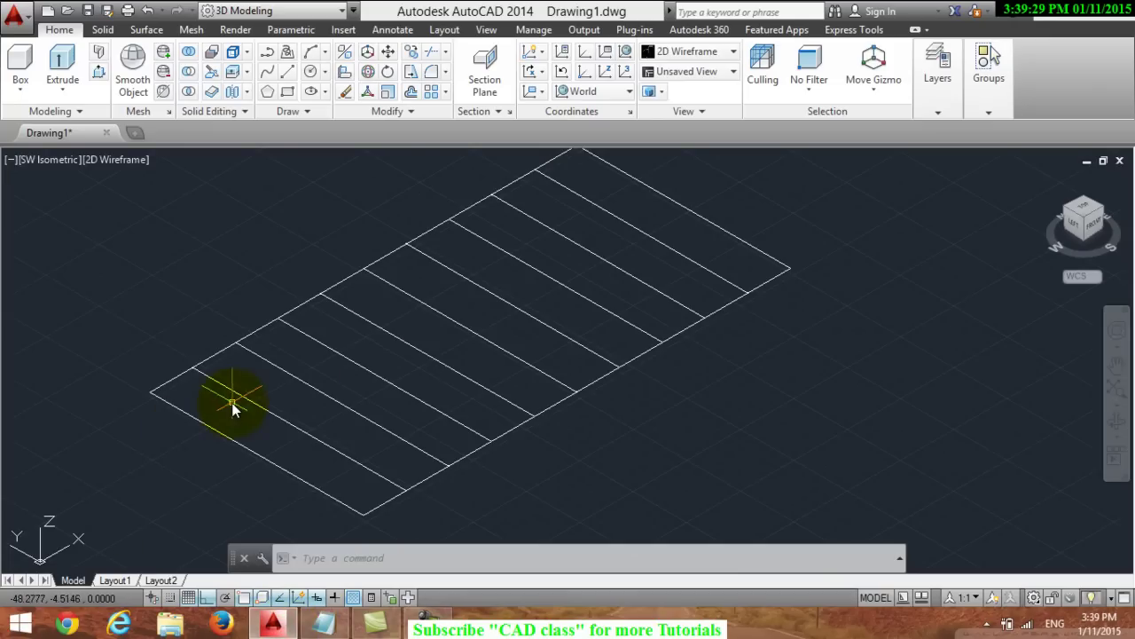
click(344, 558)
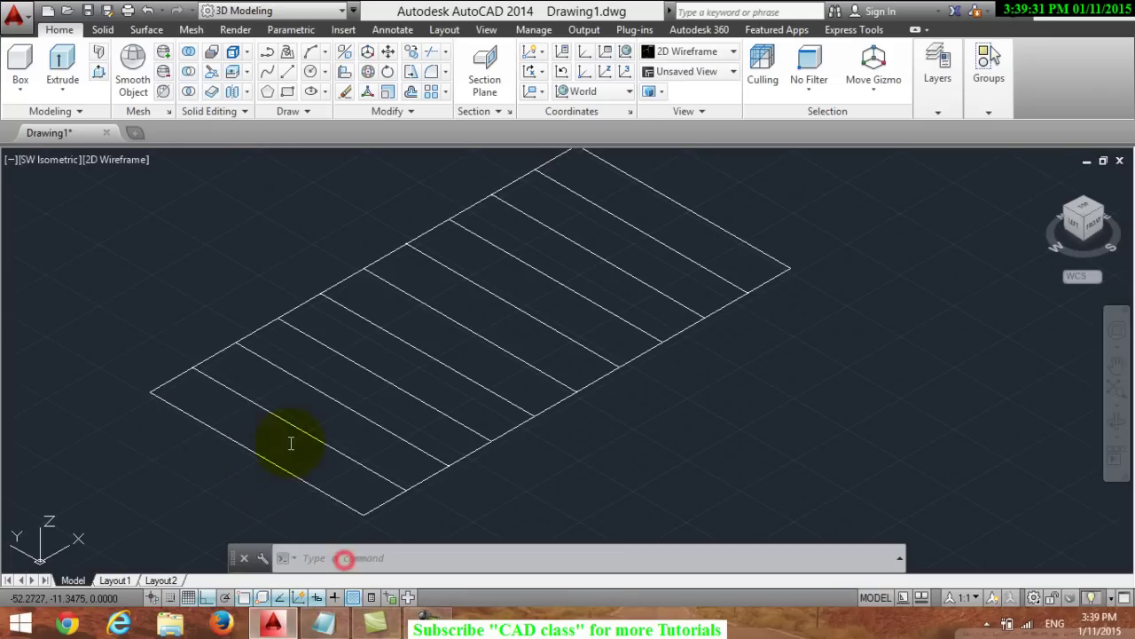
click(501, 308)
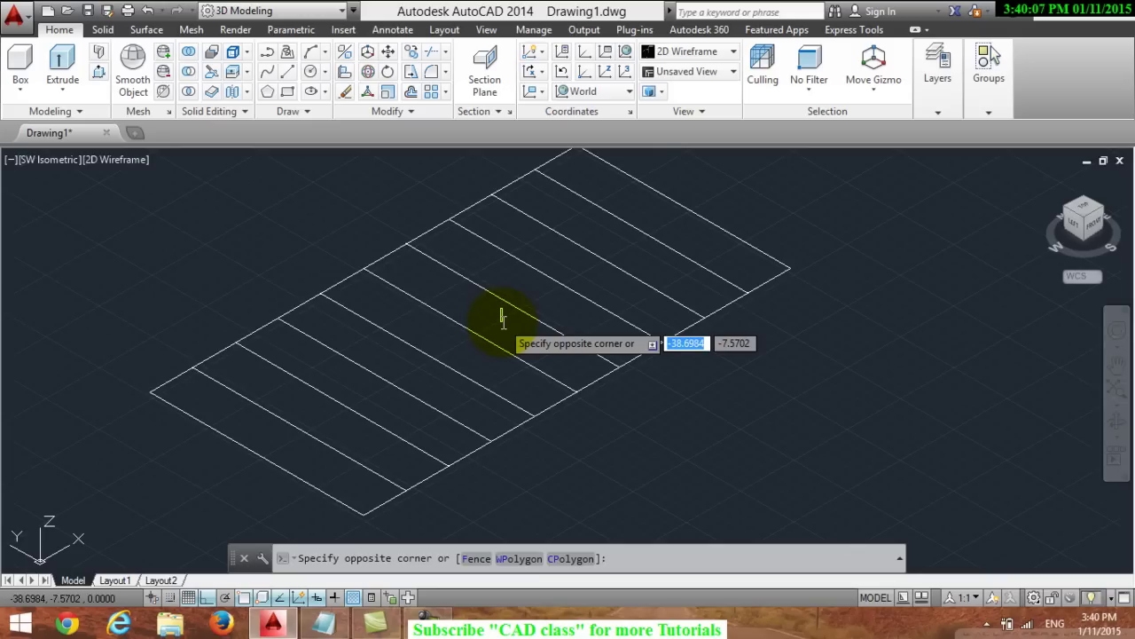
click(858, 445)
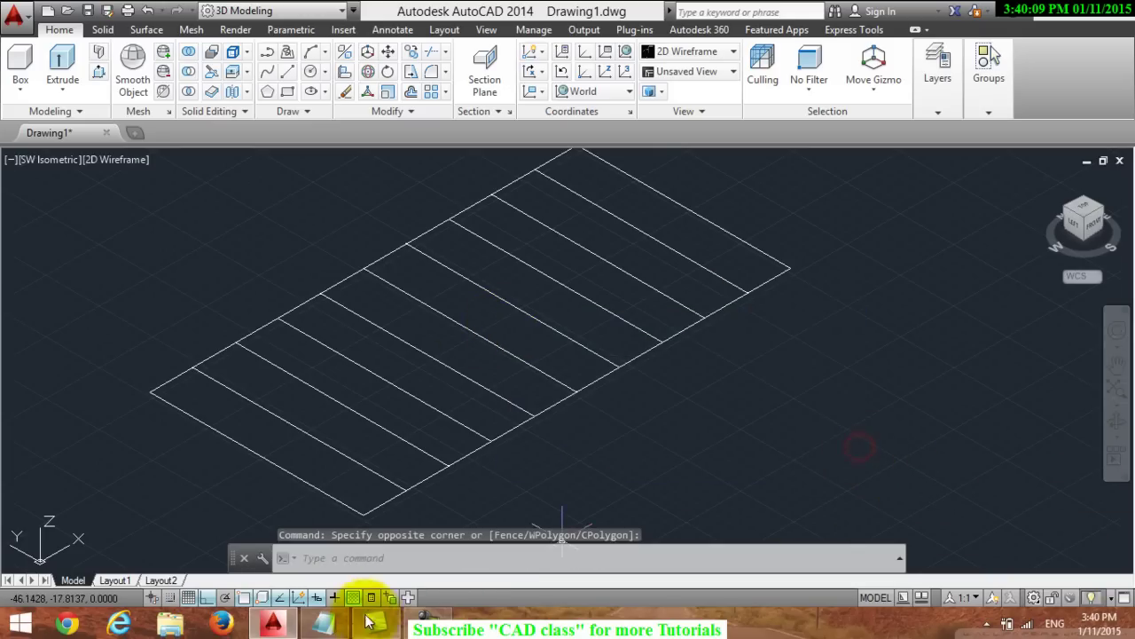
click(324, 621)
click(707, 94)
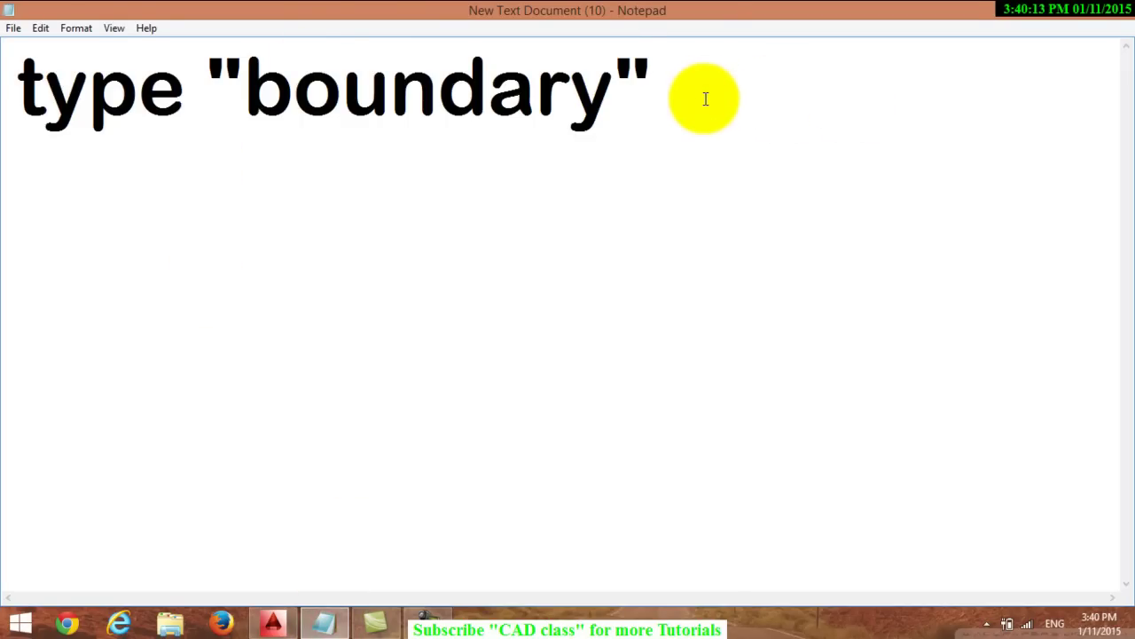
click(272, 621)
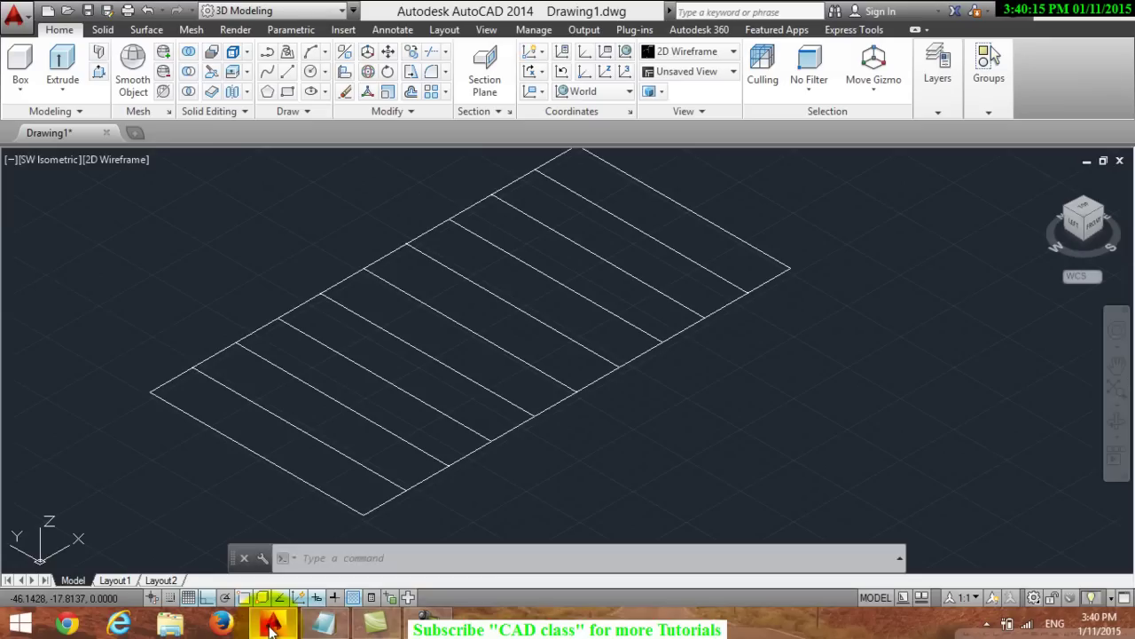
Use BOUNDARY with Pick Points inside each of the 10 strips to create 10 closed polylines
text(b)
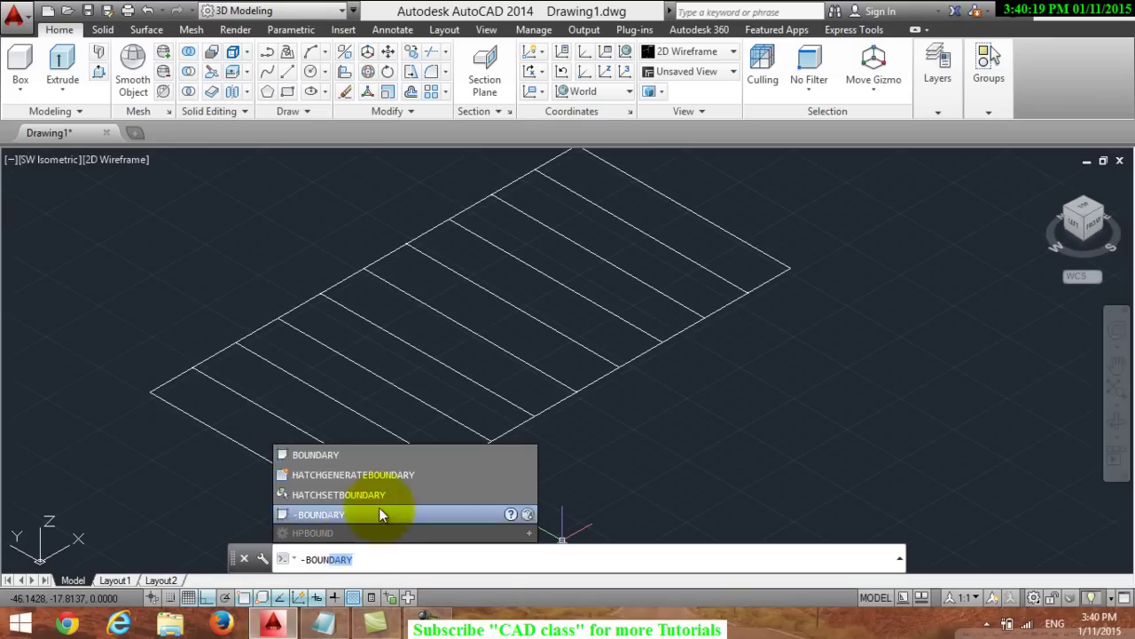
click(368, 455)
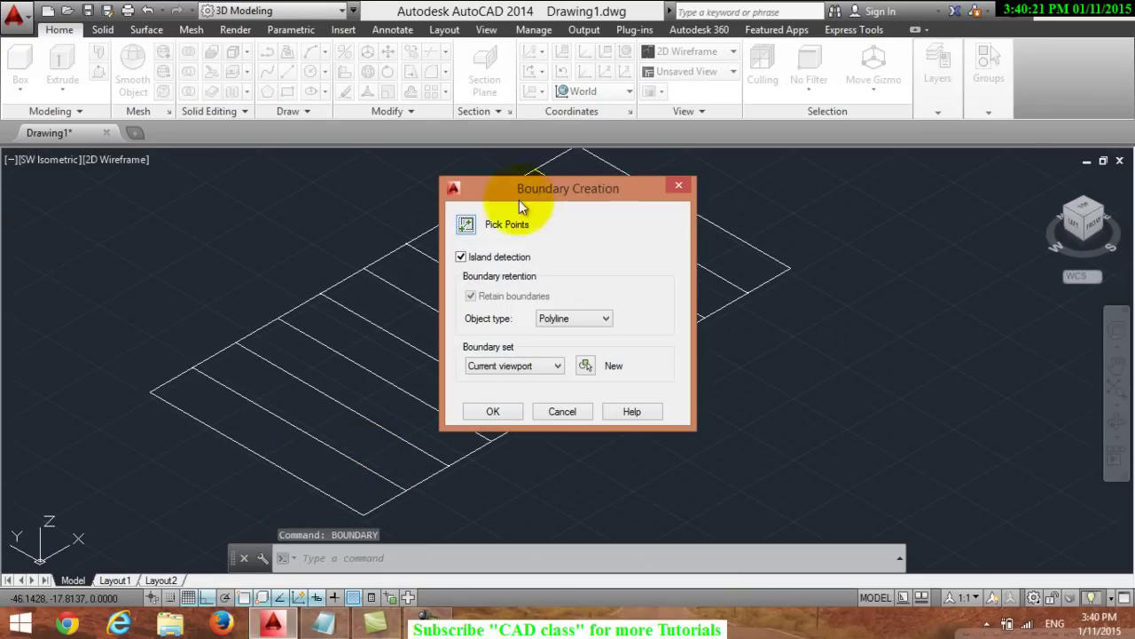
click(466, 222)
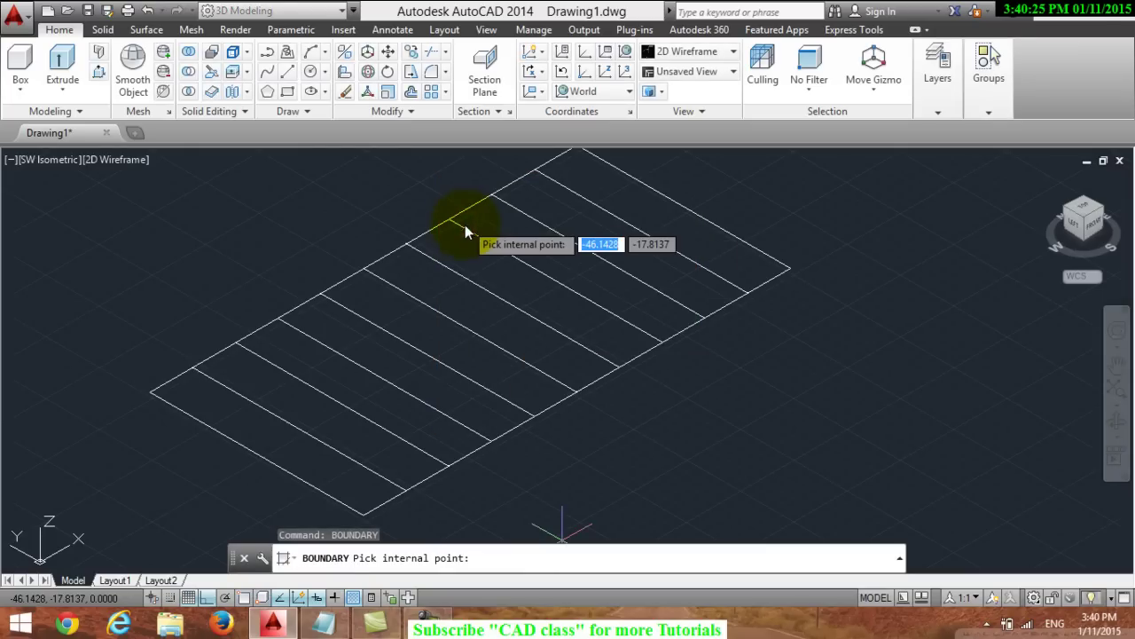
click(284, 434)
click(312, 407)
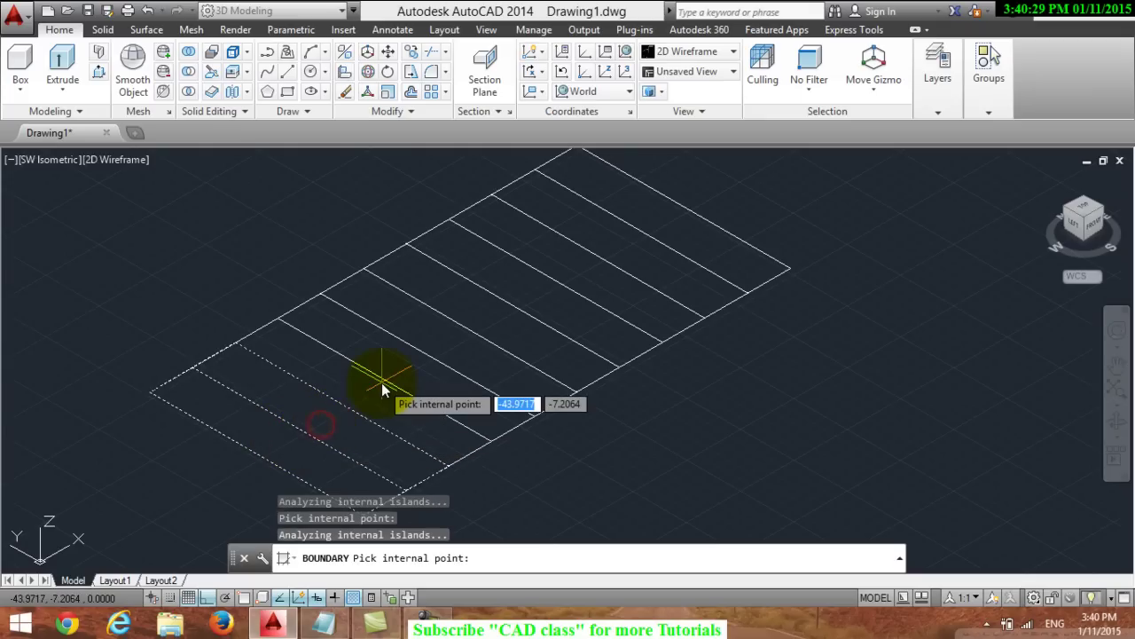
click(407, 367)
click(448, 346)
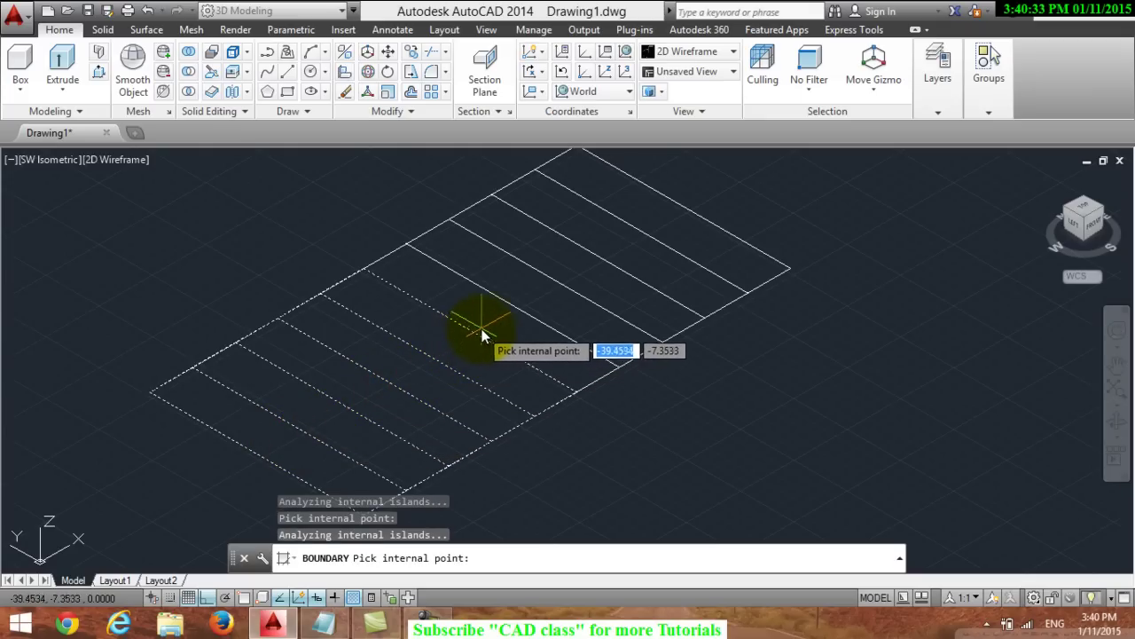
click(486, 328)
click(533, 301)
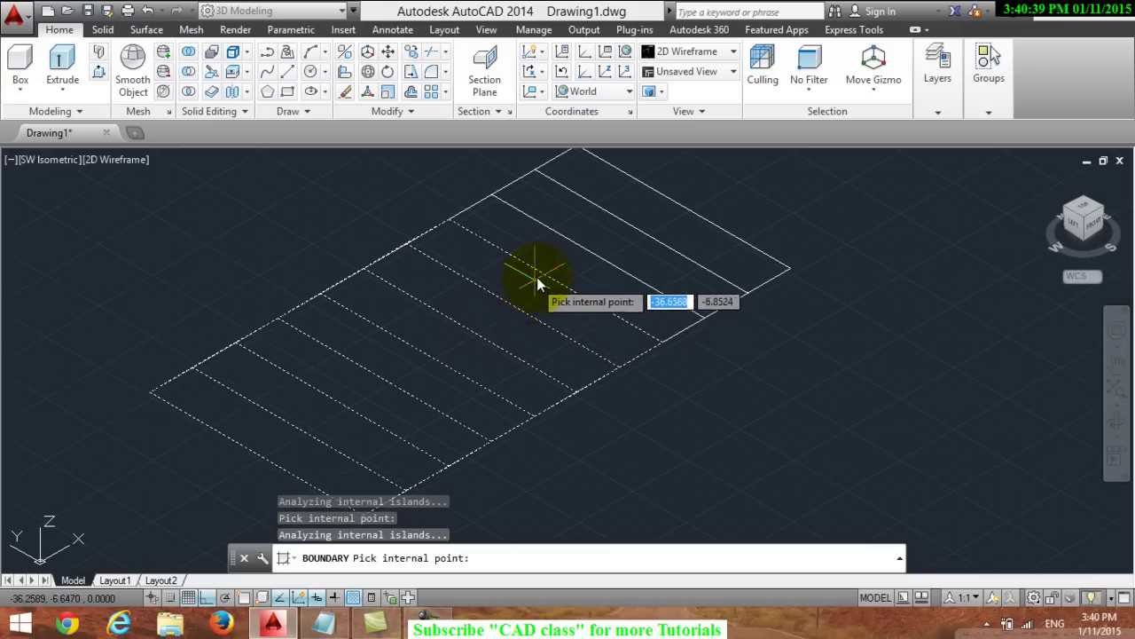
click(550, 271)
click(621, 240)
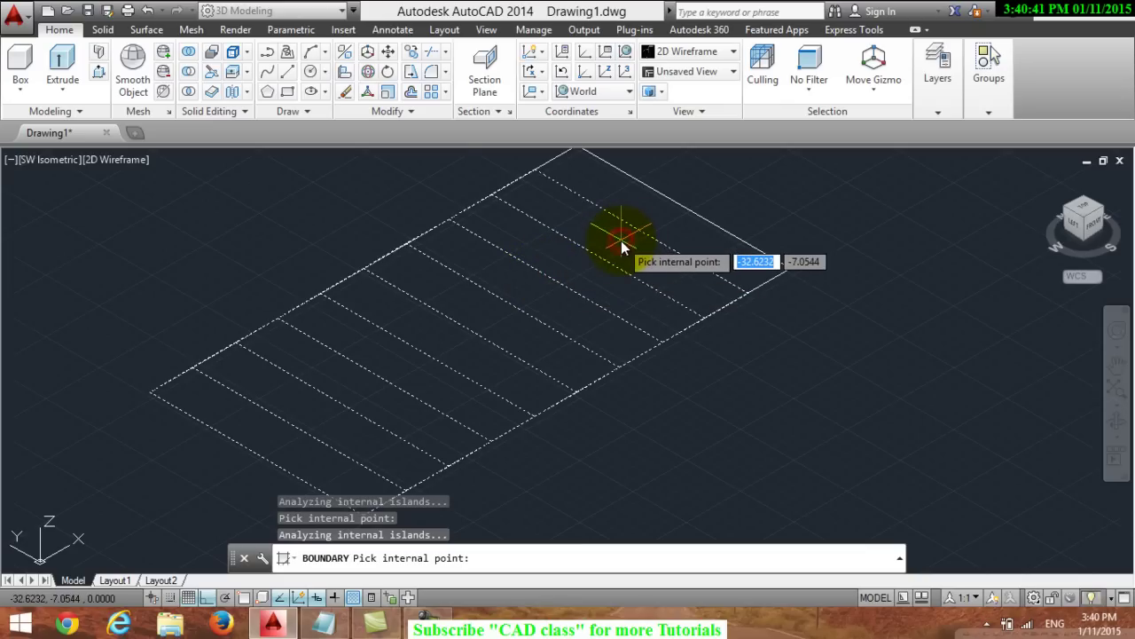
click(653, 223)
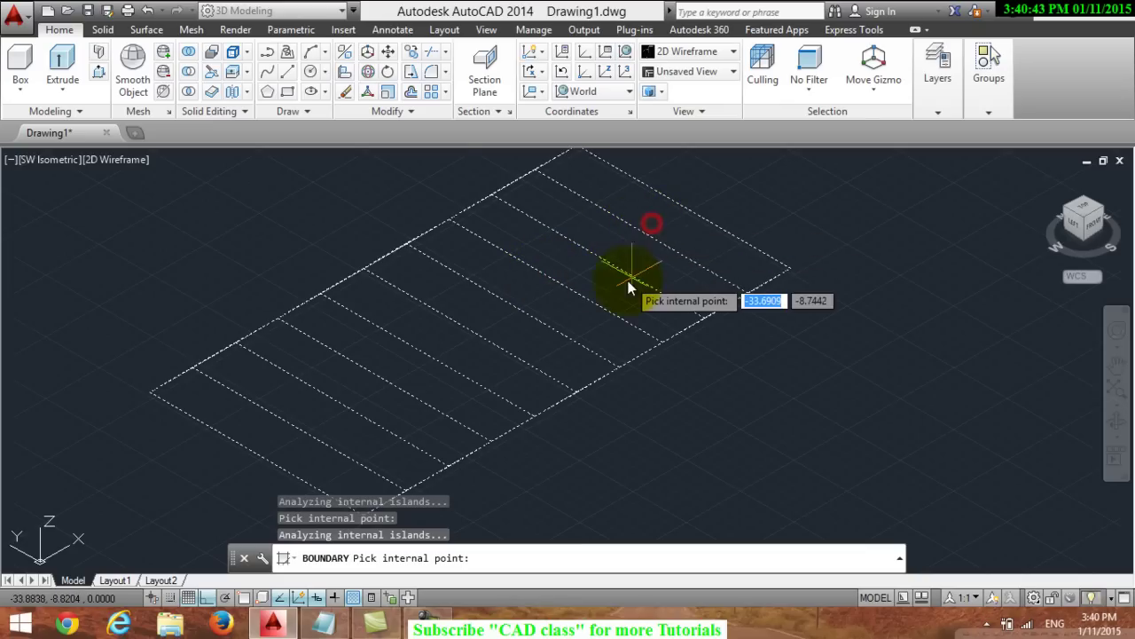
key(Return)
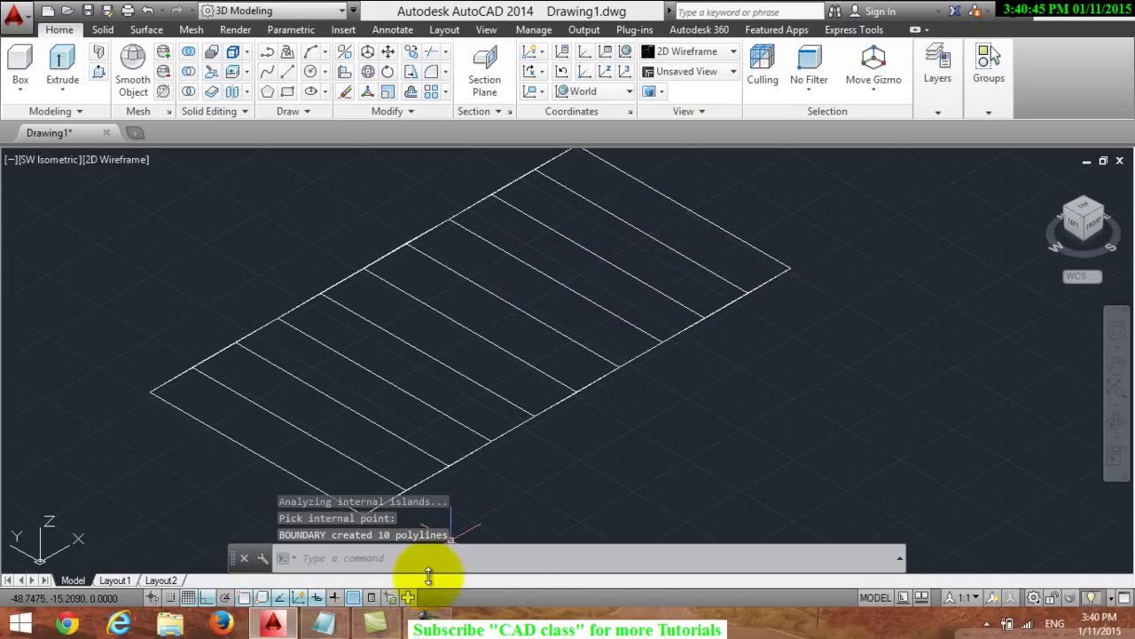
click(333, 624)
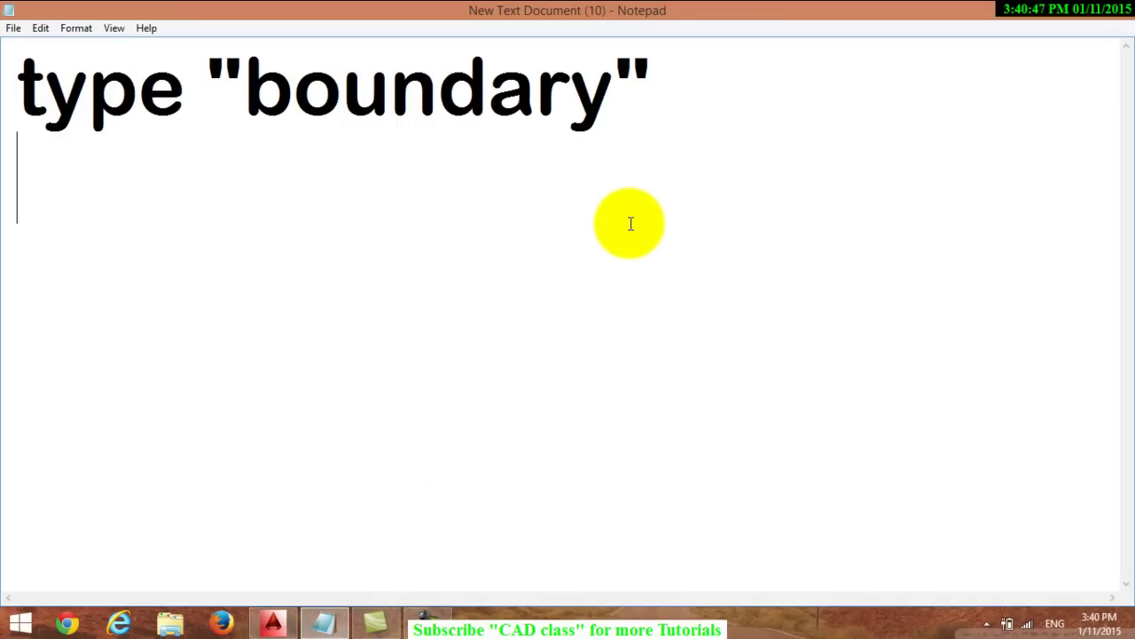
Add the lines 'select all the boundries' and 'press enter' to the notes, then return to AutoCAD
text(select all)
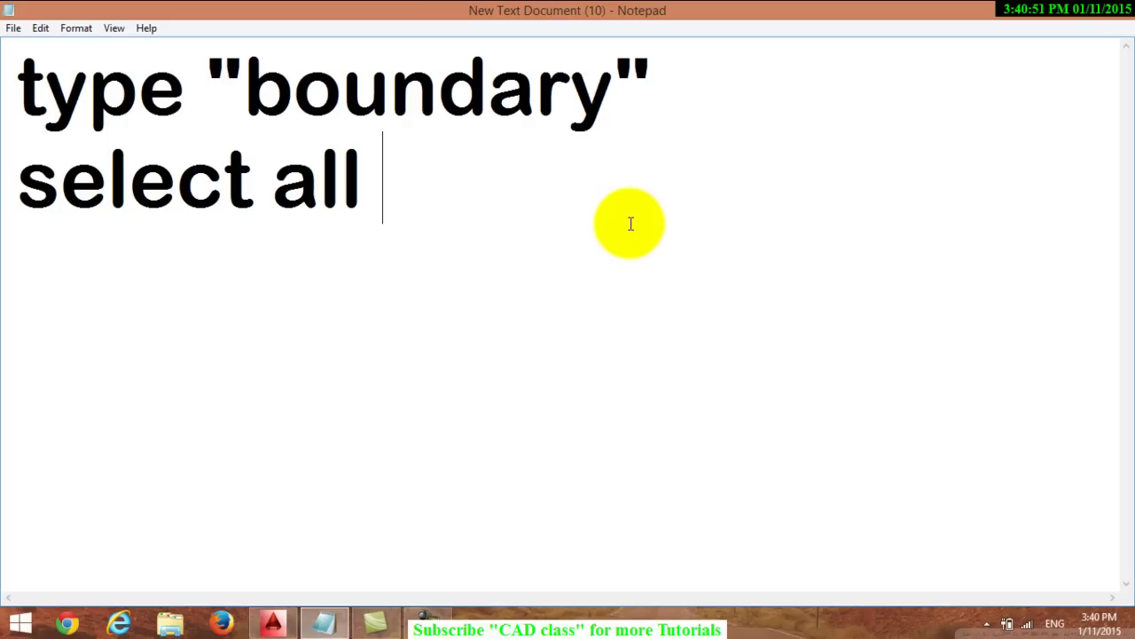
text( the )
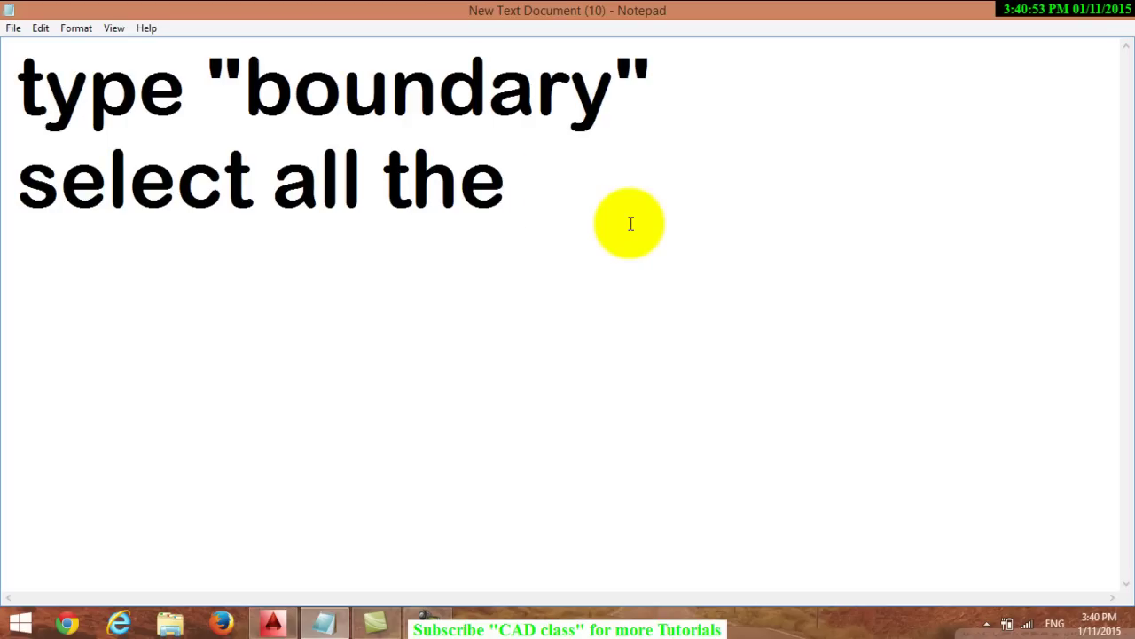
text(bound)
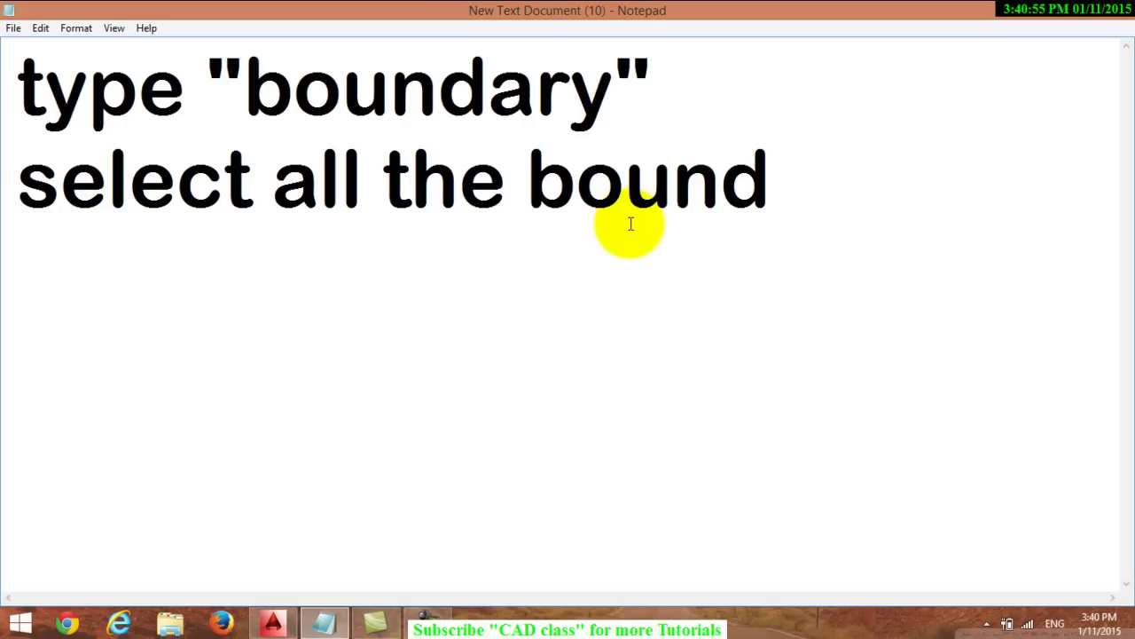
text(ries )
text(p)
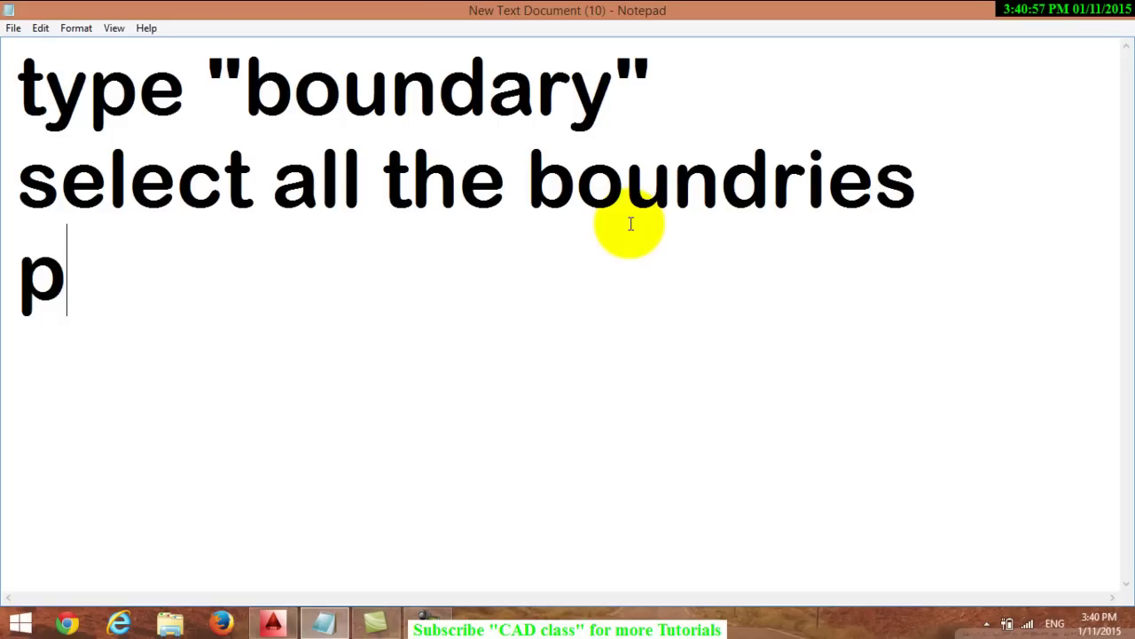
text(e)
key(BackSpace)
text(res)
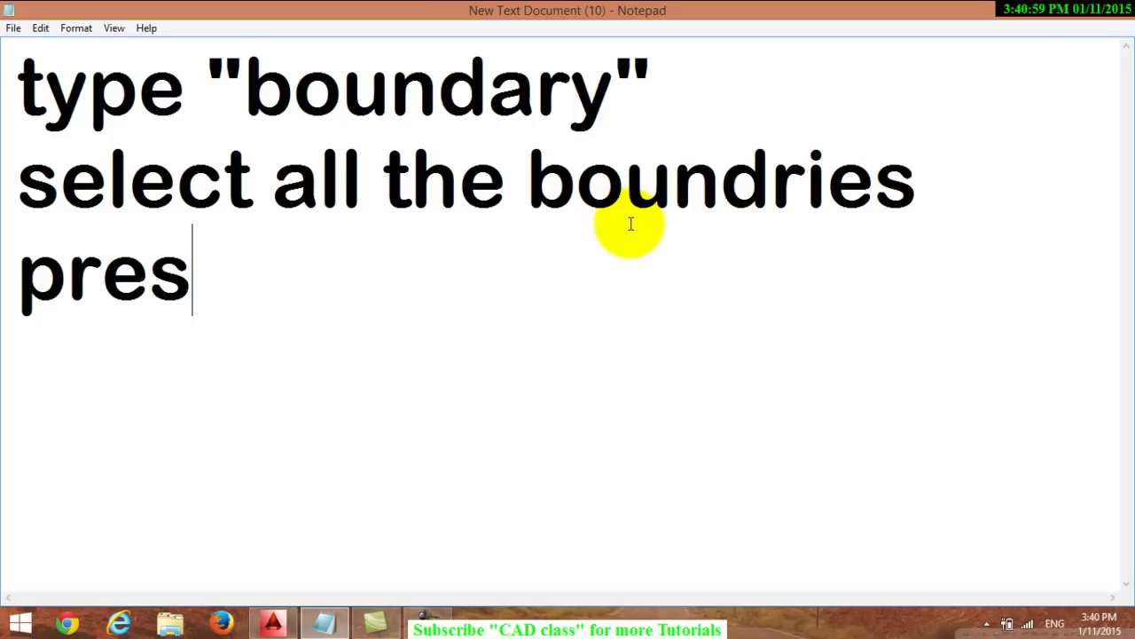
text(s enter)
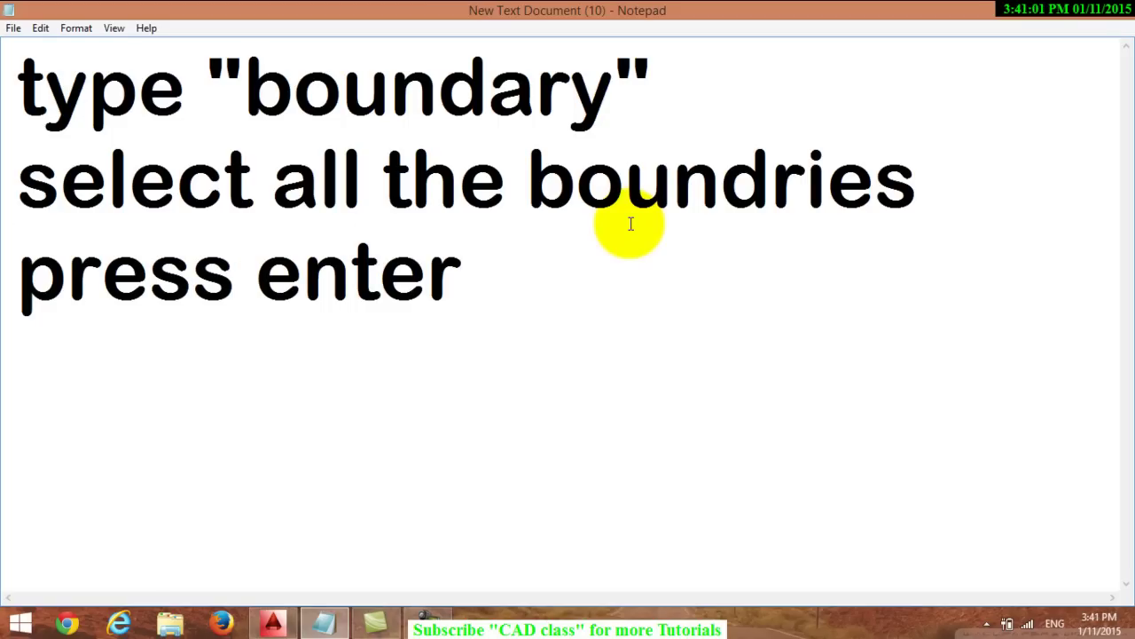
click(270, 621)
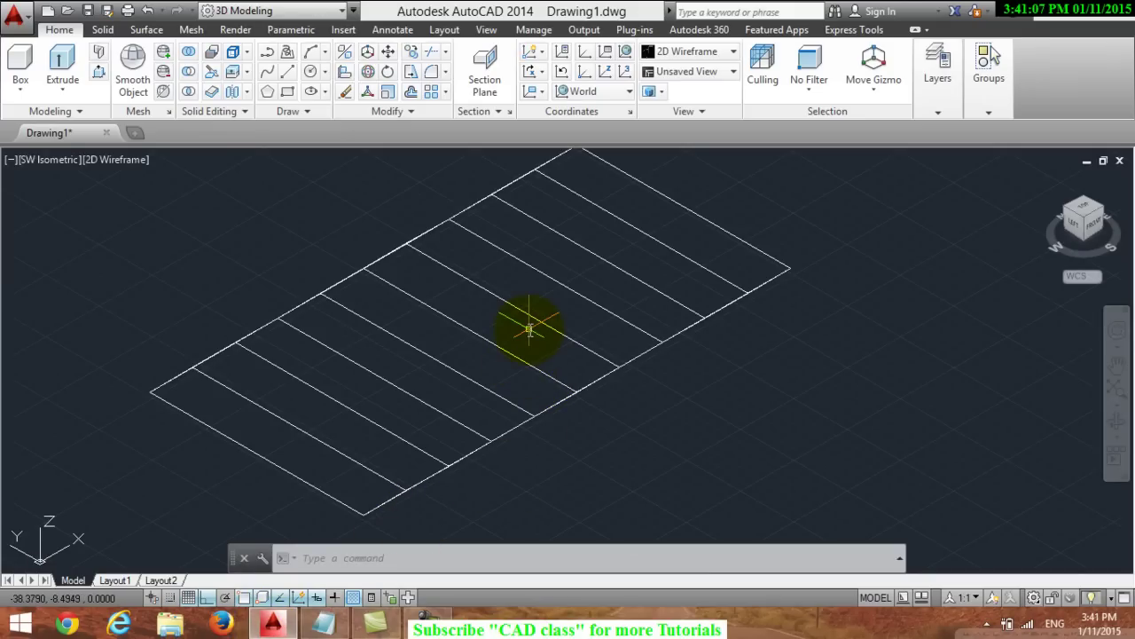
Start a polyline left of the strips and draw two wavy arcs using Second pt
click(267, 52)
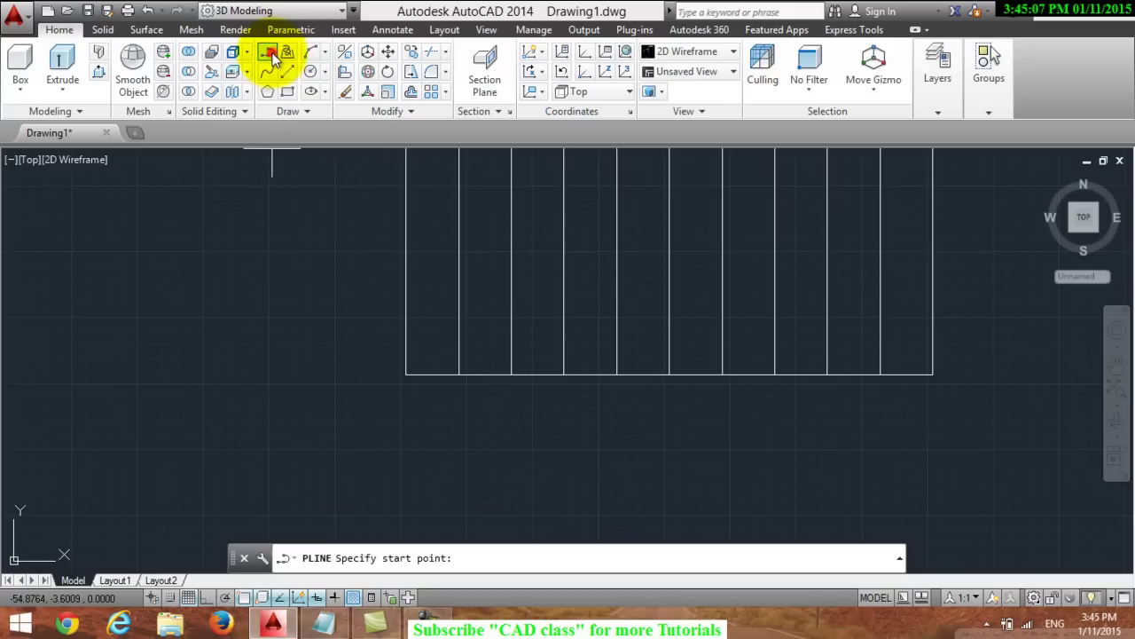
click(202, 239)
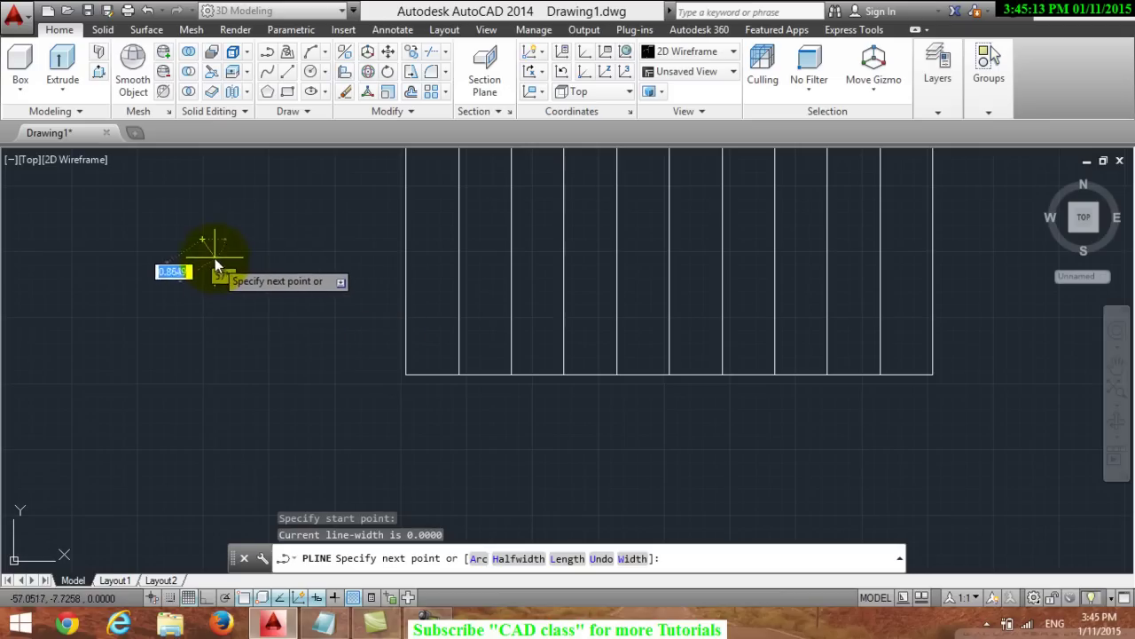
right_click(205, 245)
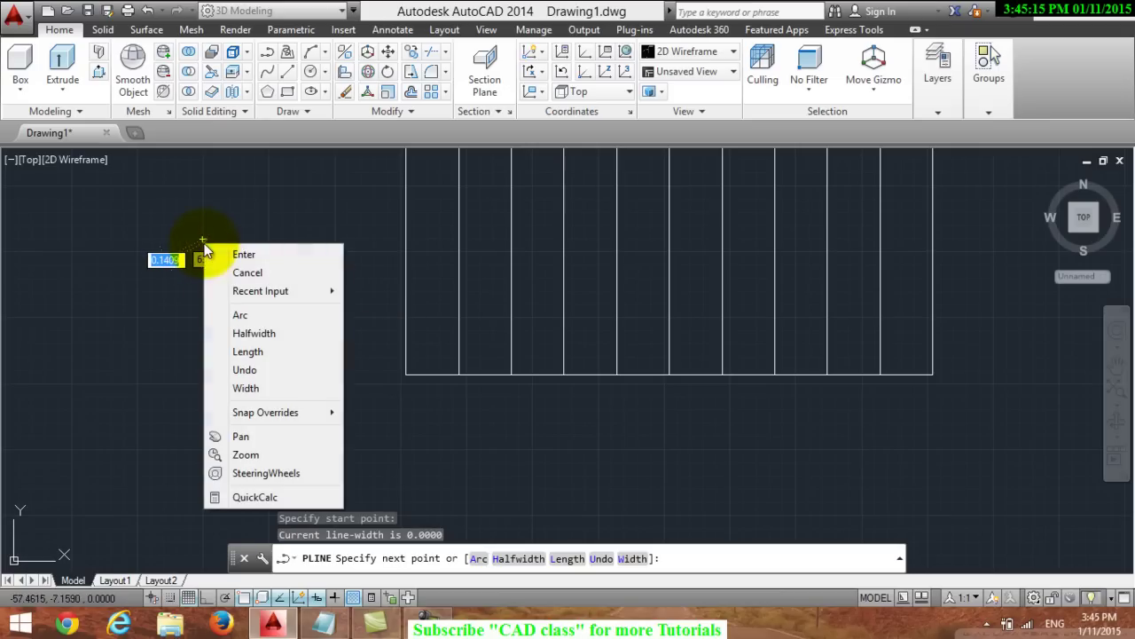
click(256, 315)
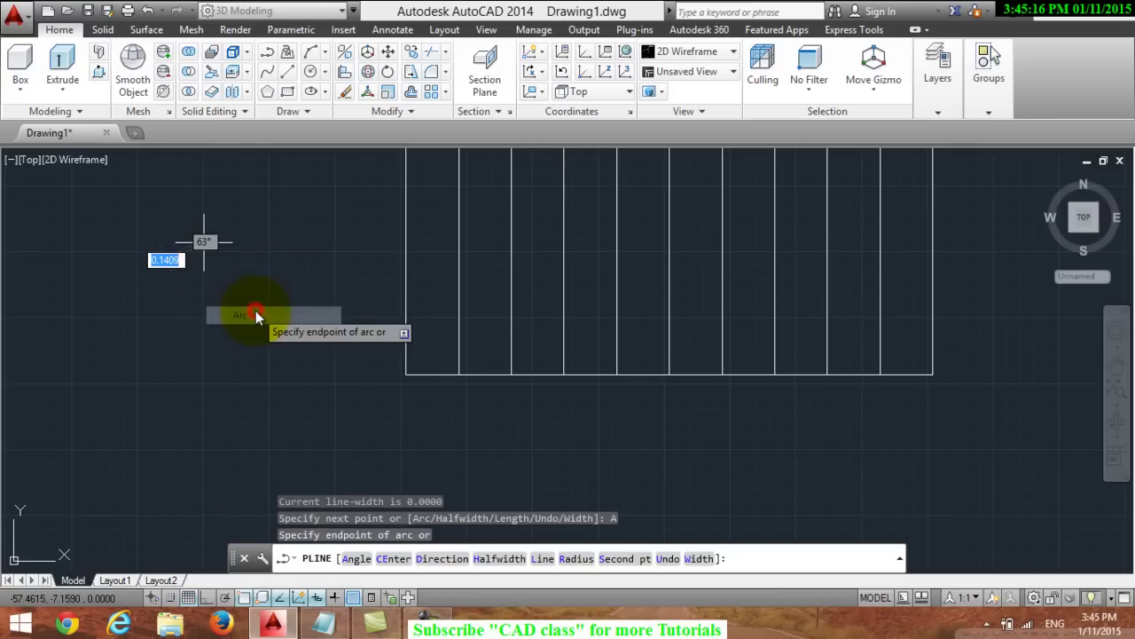
click(623, 558)
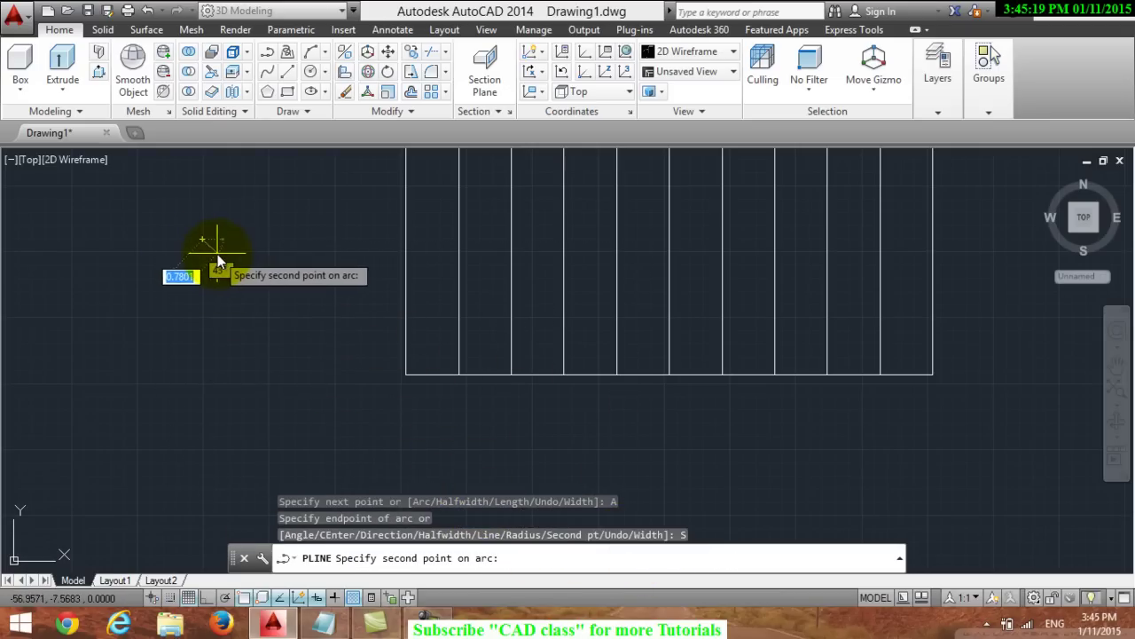
click(220, 251)
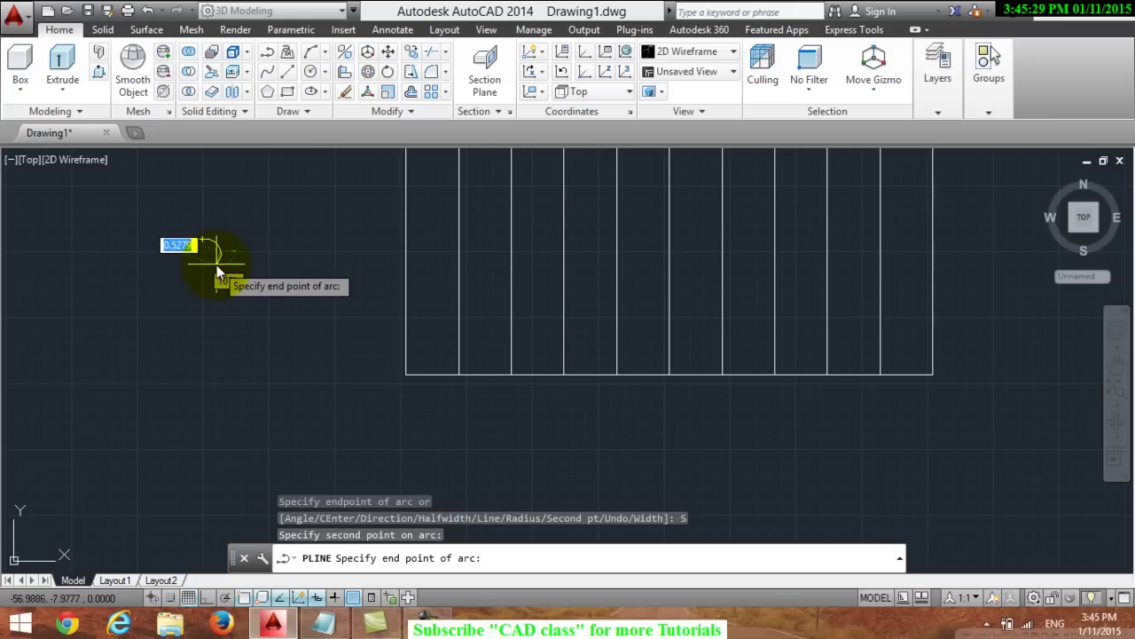
click(216, 264)
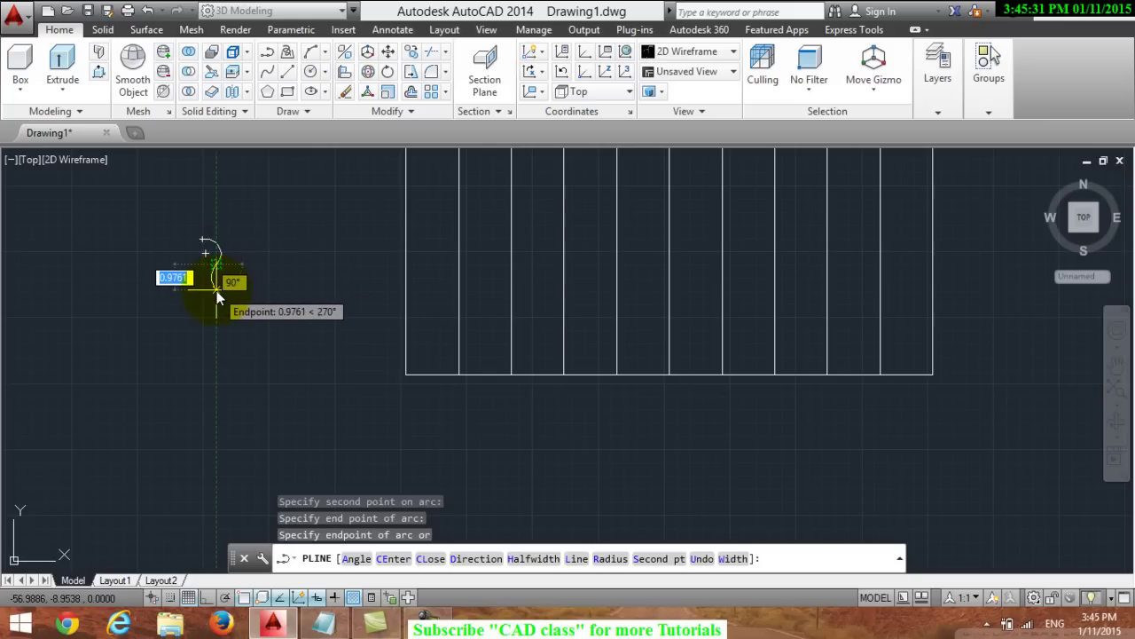
click(217, 298)
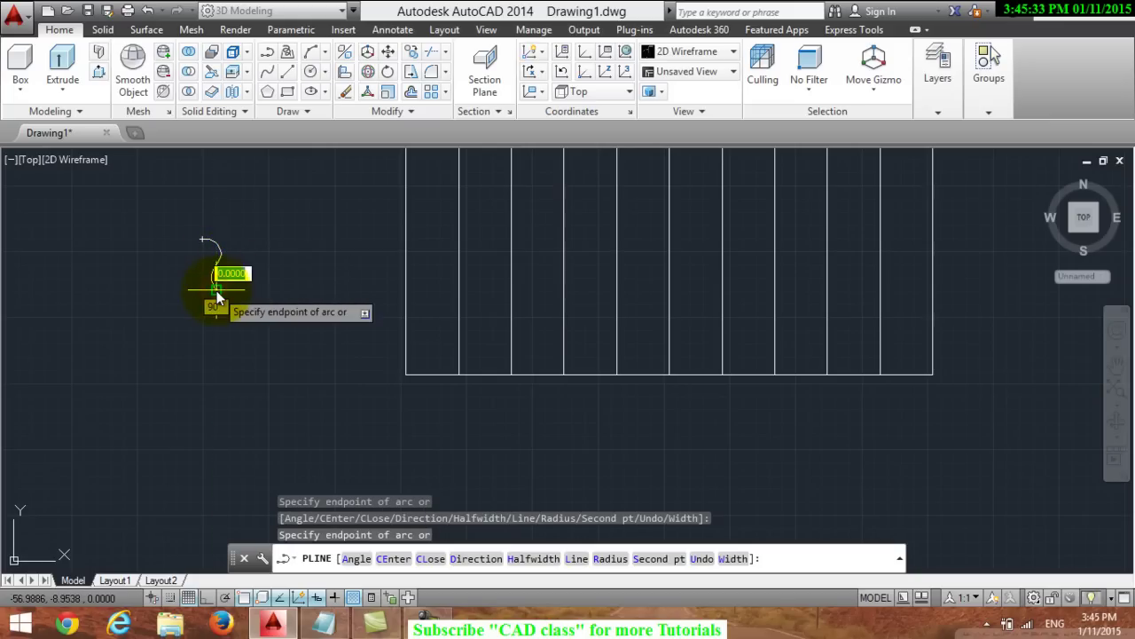
Switch the polyline to line segments and draw a straight stretch downward
right_click(213, 297)
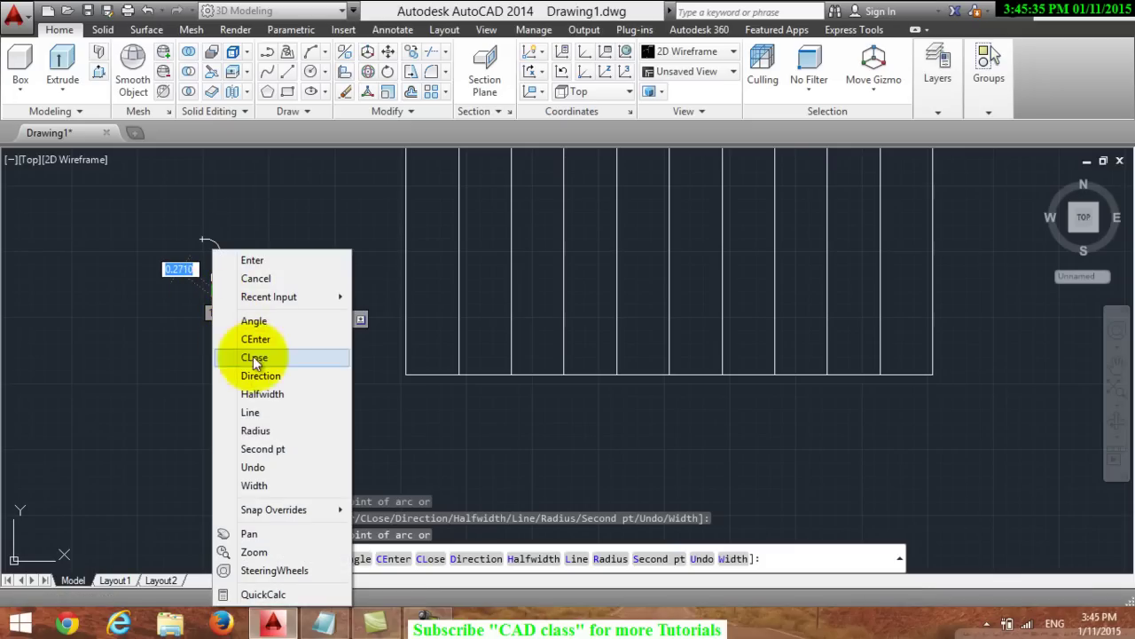
click(266, 411)
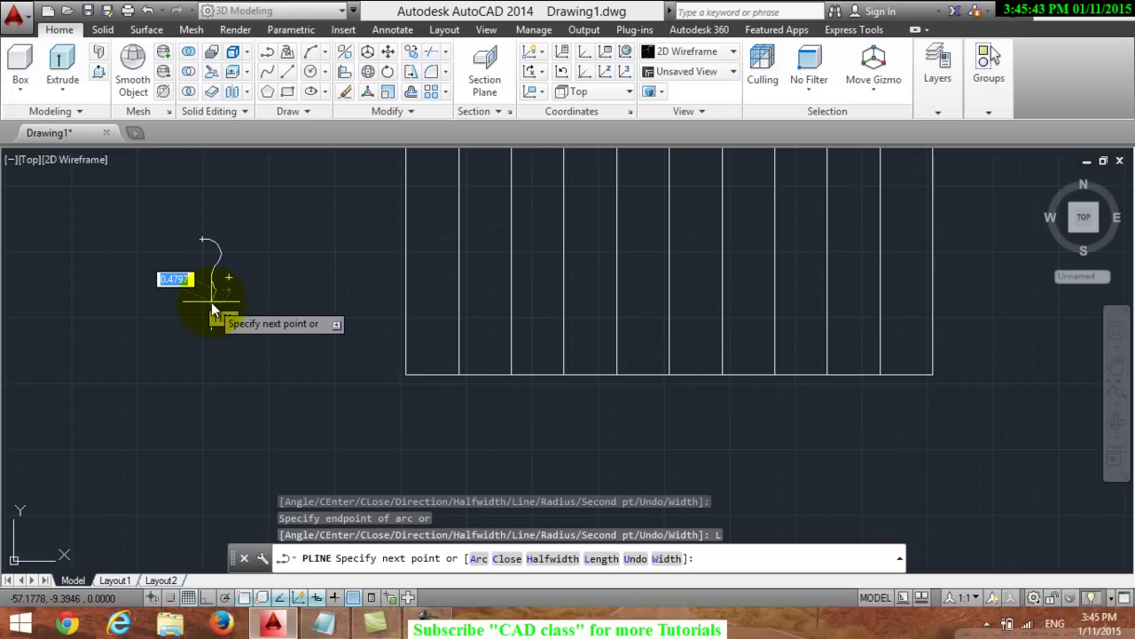
click(211, 302)
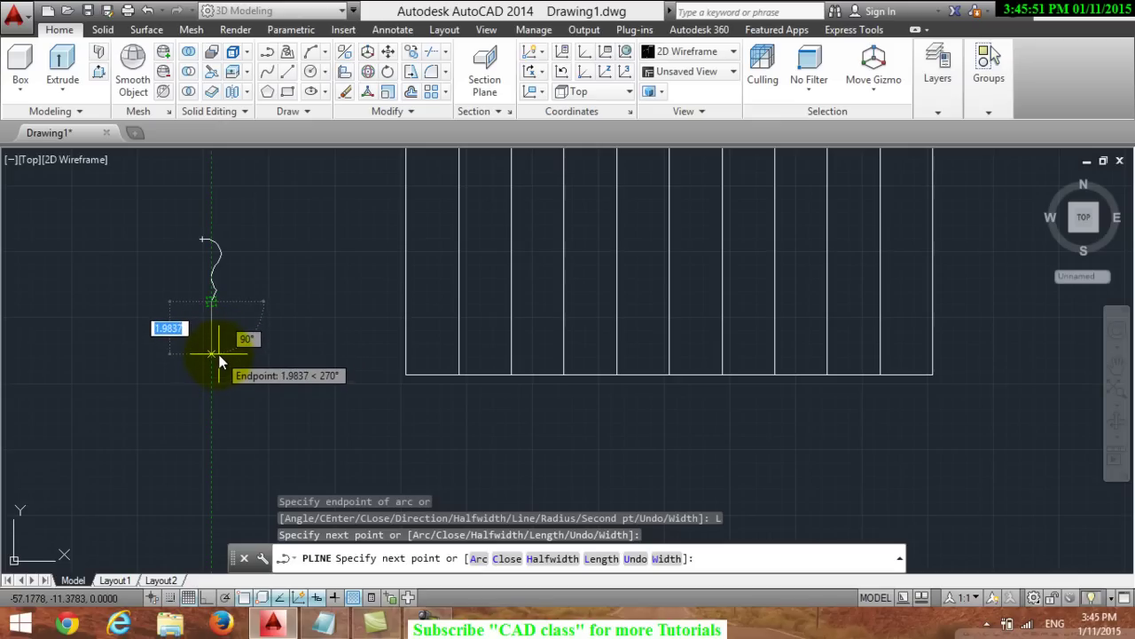
click(220, 357)
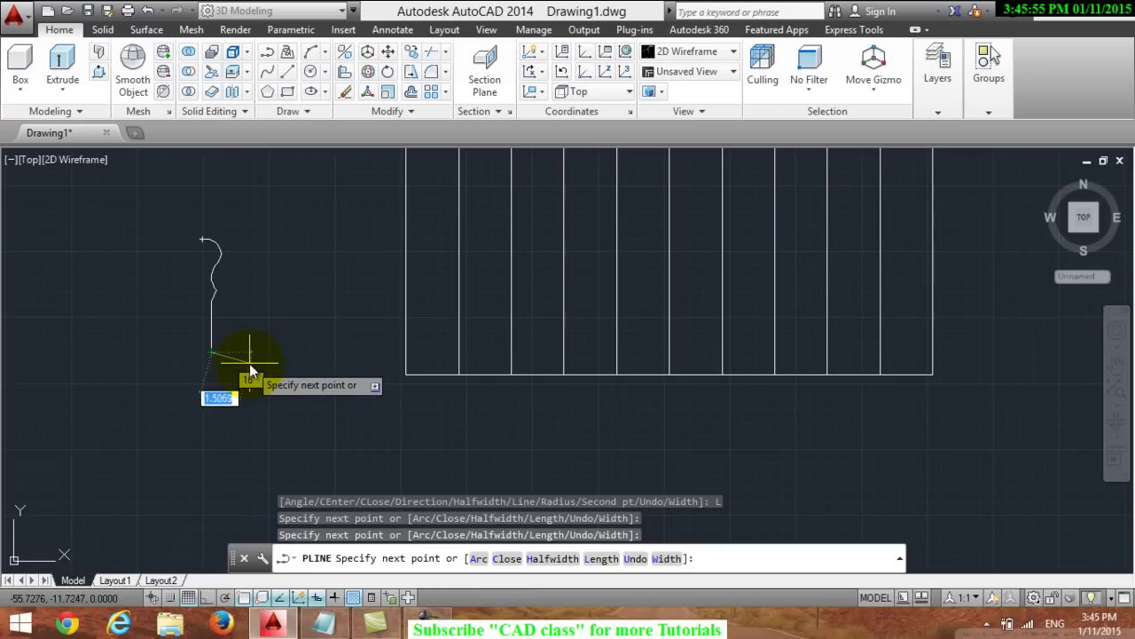
Add a rounded bulge arc and a short straight tail, then end the spindle polyline
right_click(278, 337)
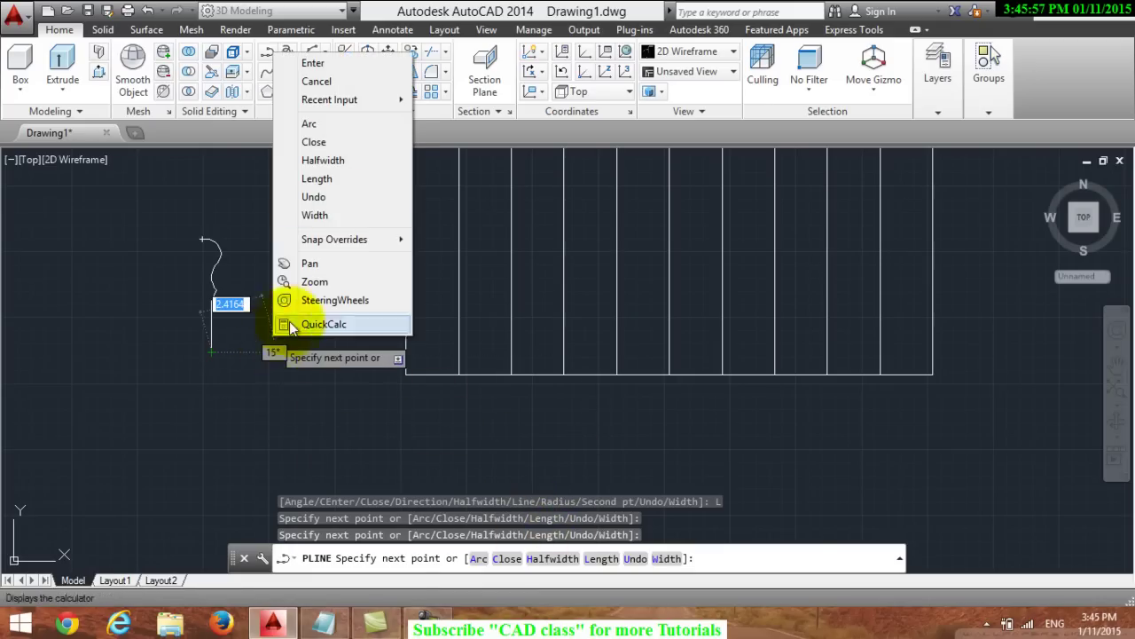
click(327, 118)
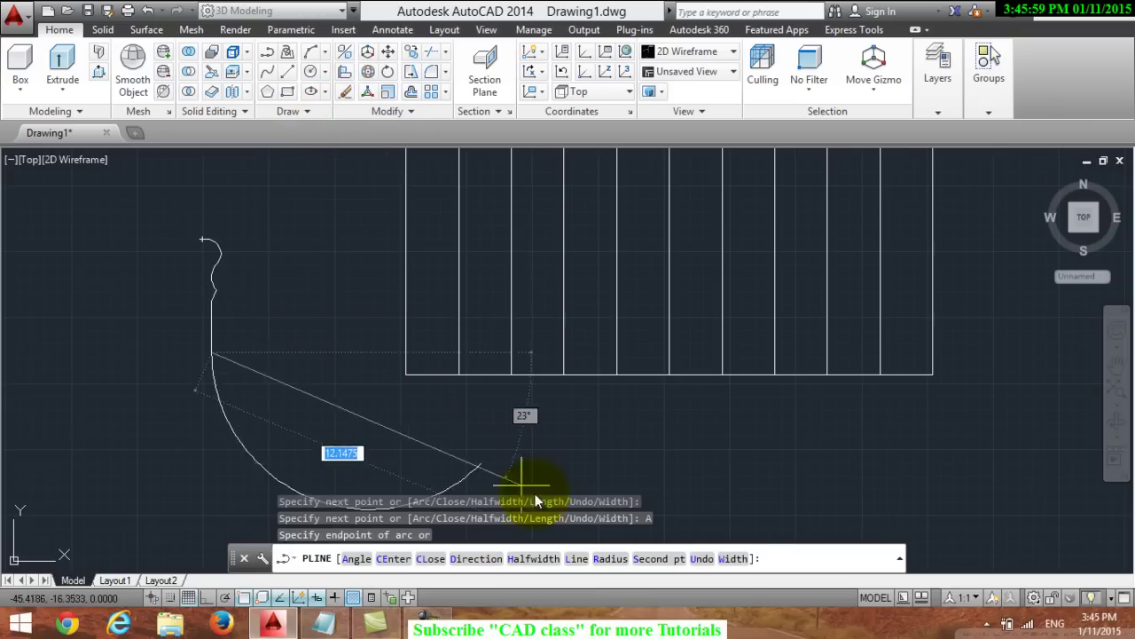
click(656, 558)
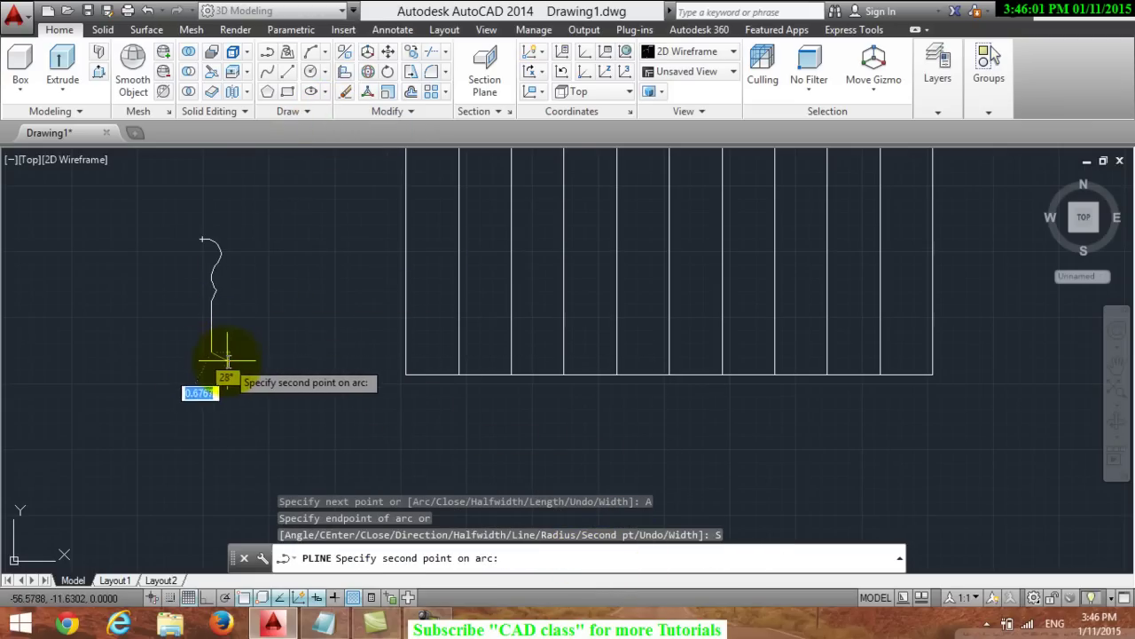
click(230, 363)
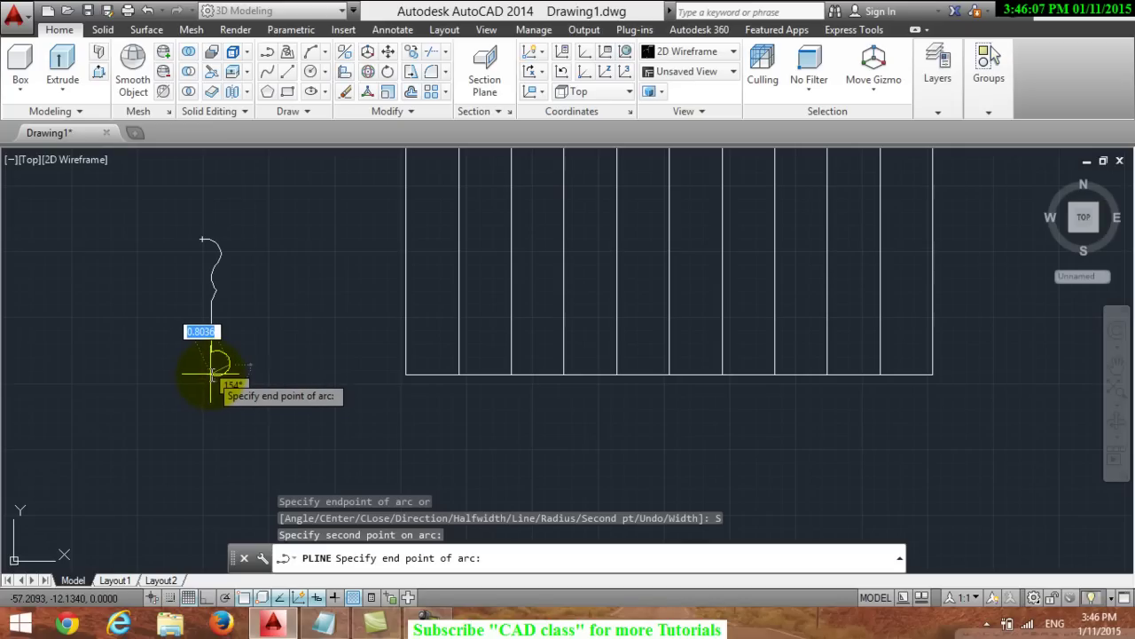
click(211, 373)
right_click(221, 421)
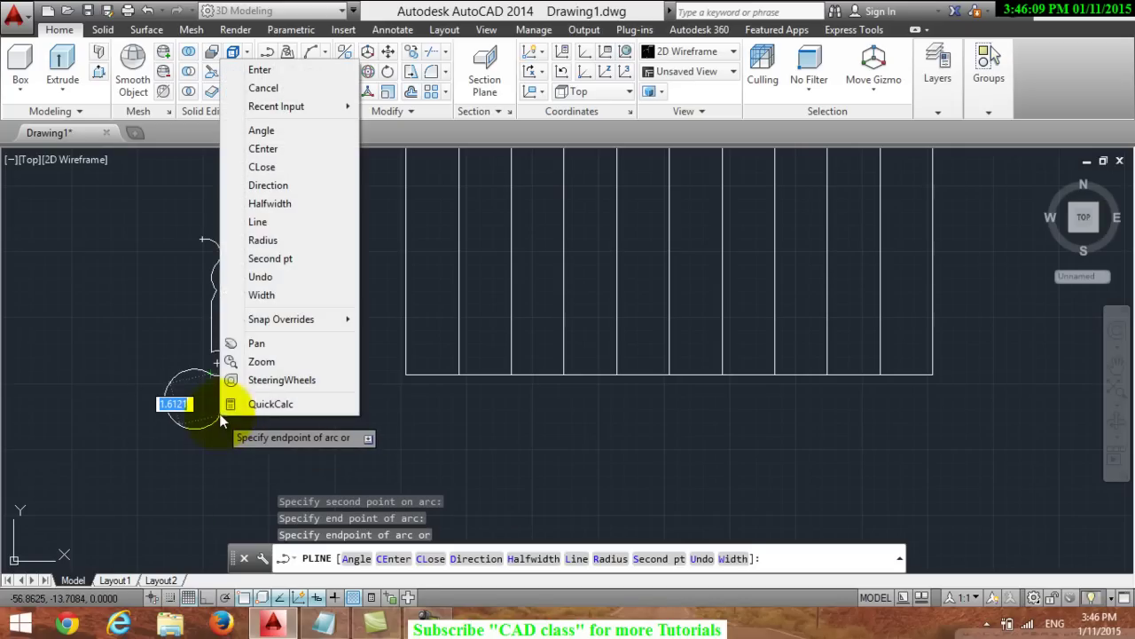
click(256, 223)
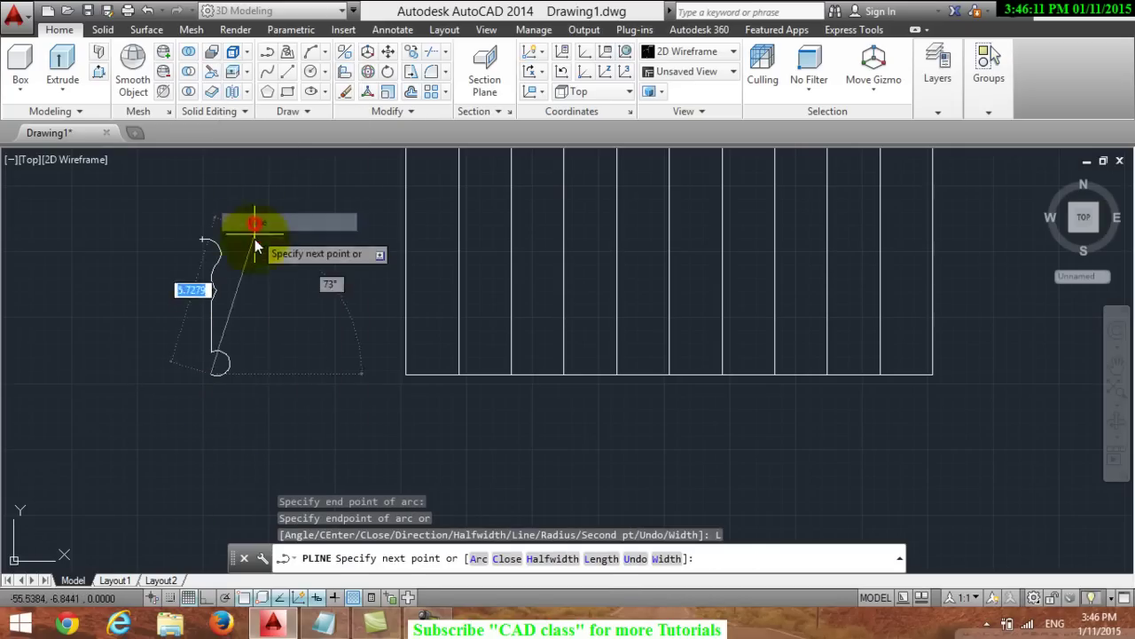
click(212, 391)
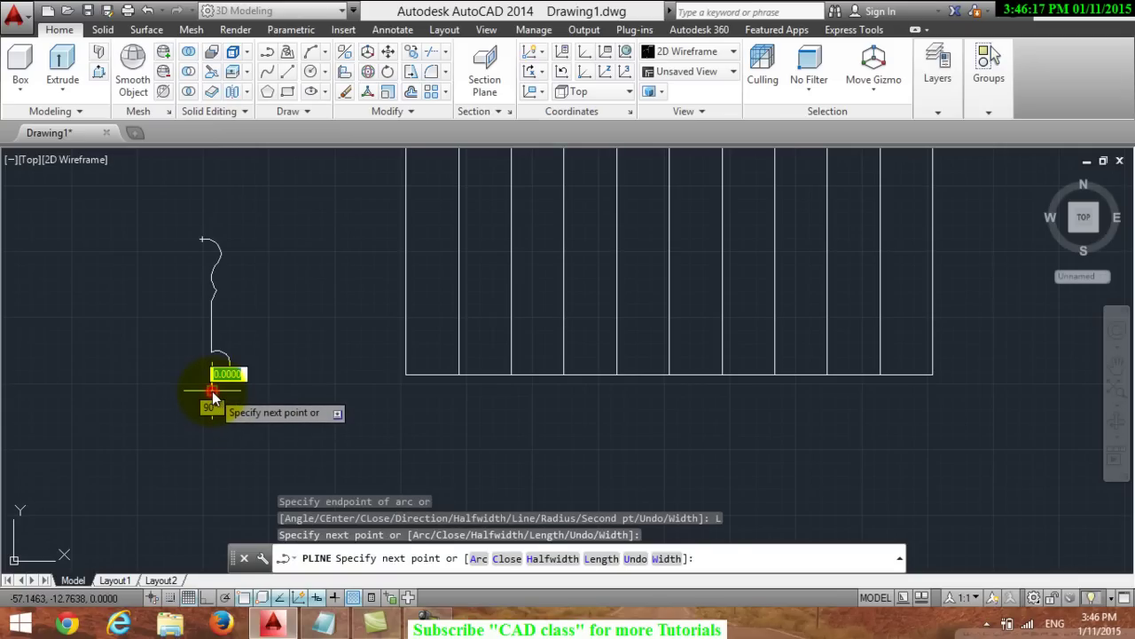
key(Return)
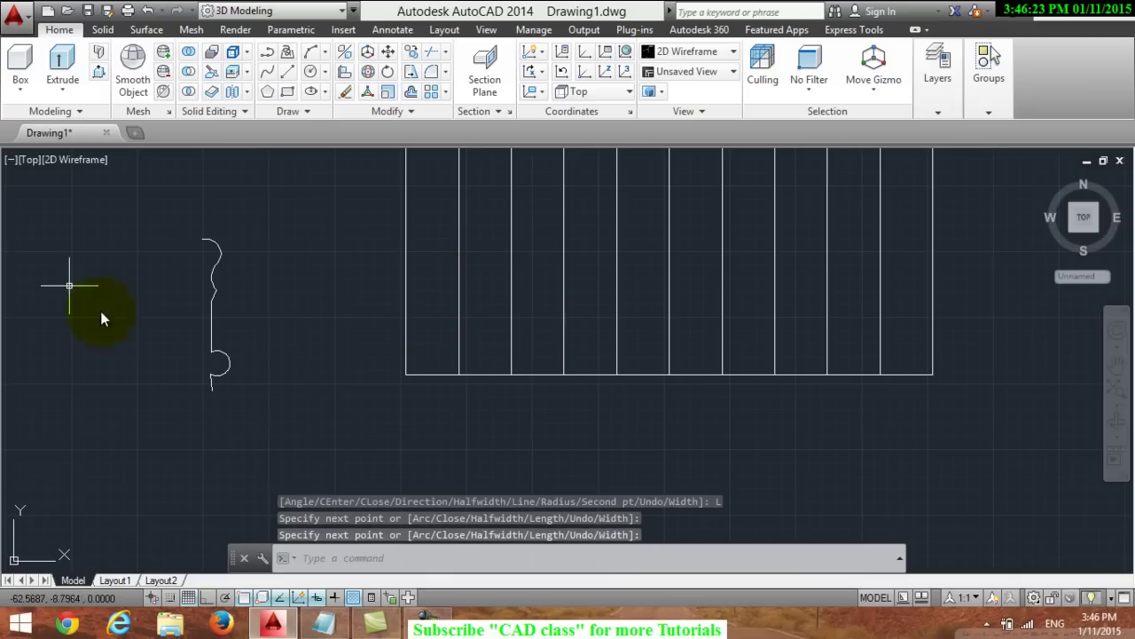
Start REVOLVE (vol) and select the spindle profile curve to revolve
click(377, 566)
text(Re)
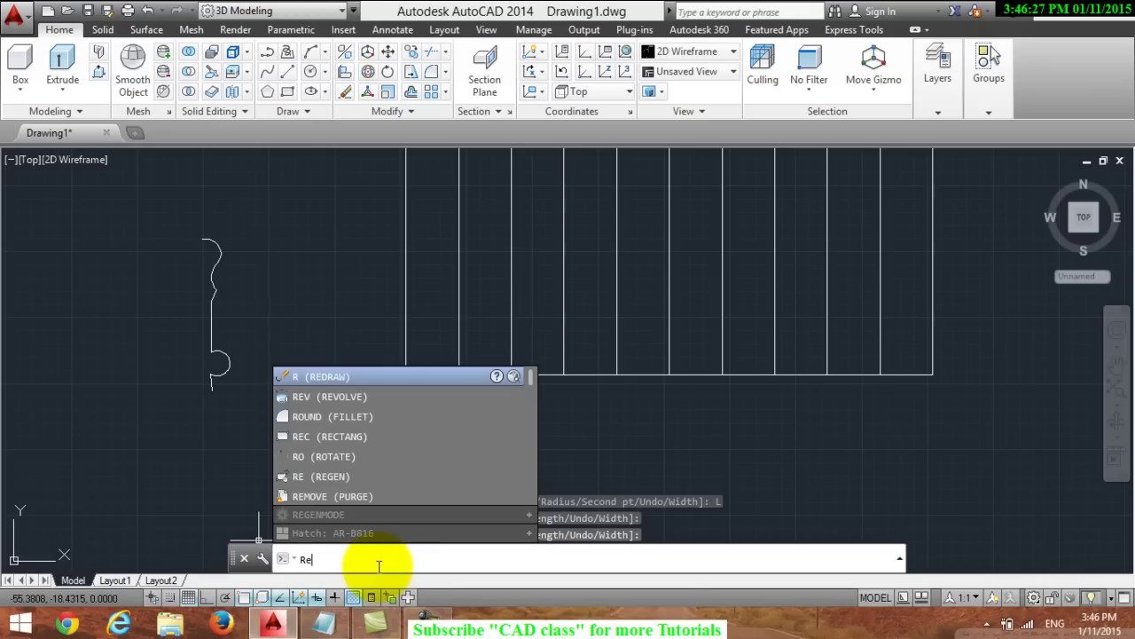
text(v)
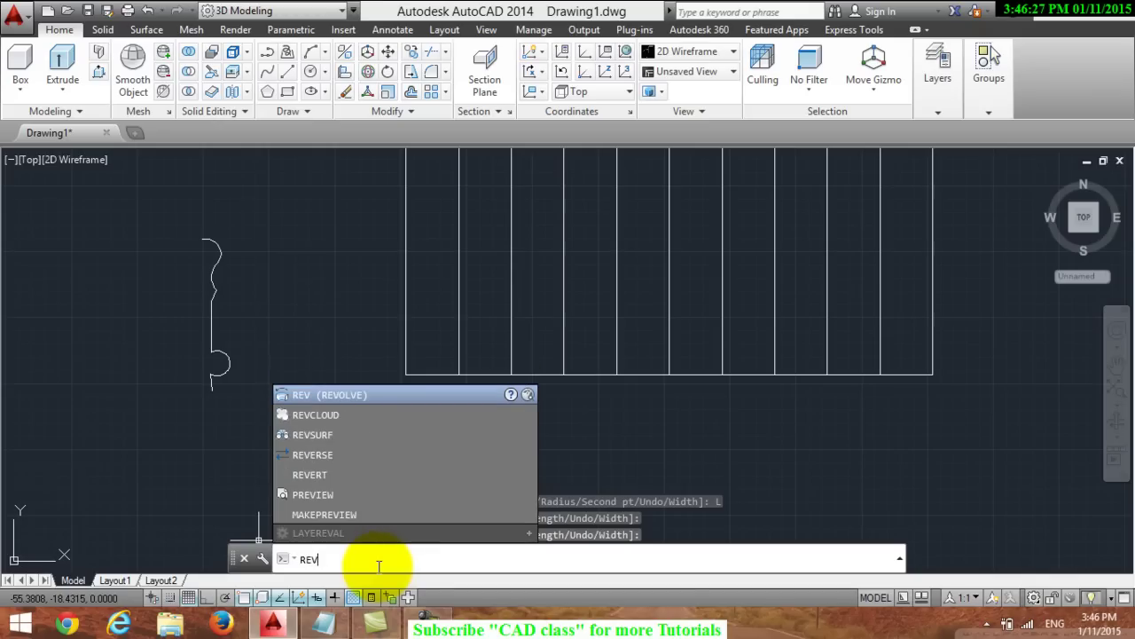
text(ol)
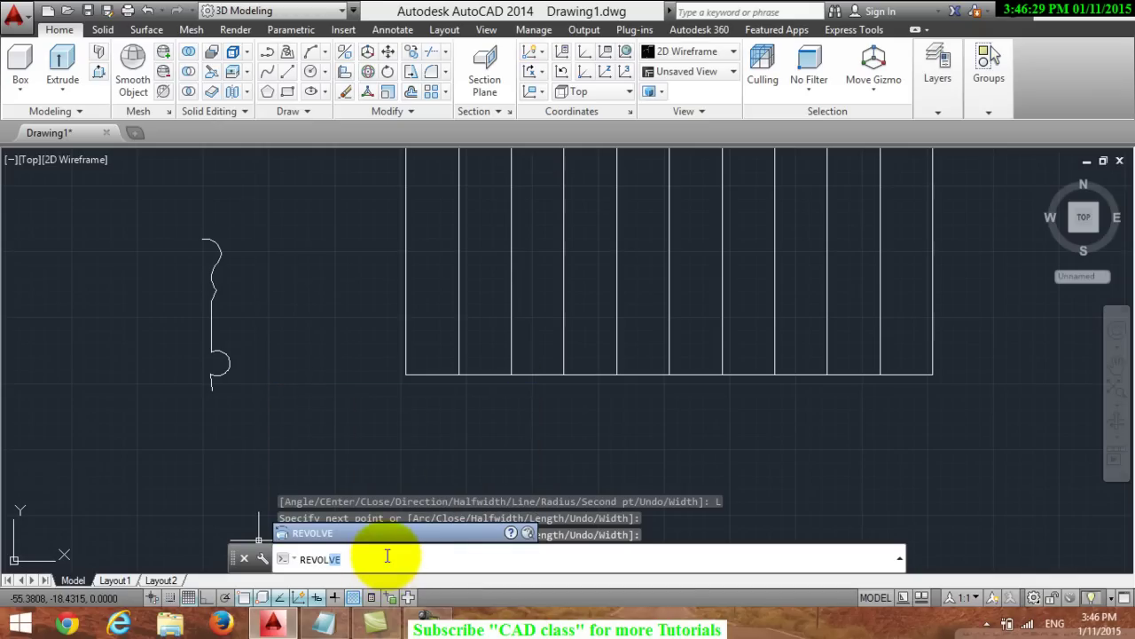
click(358, 559)
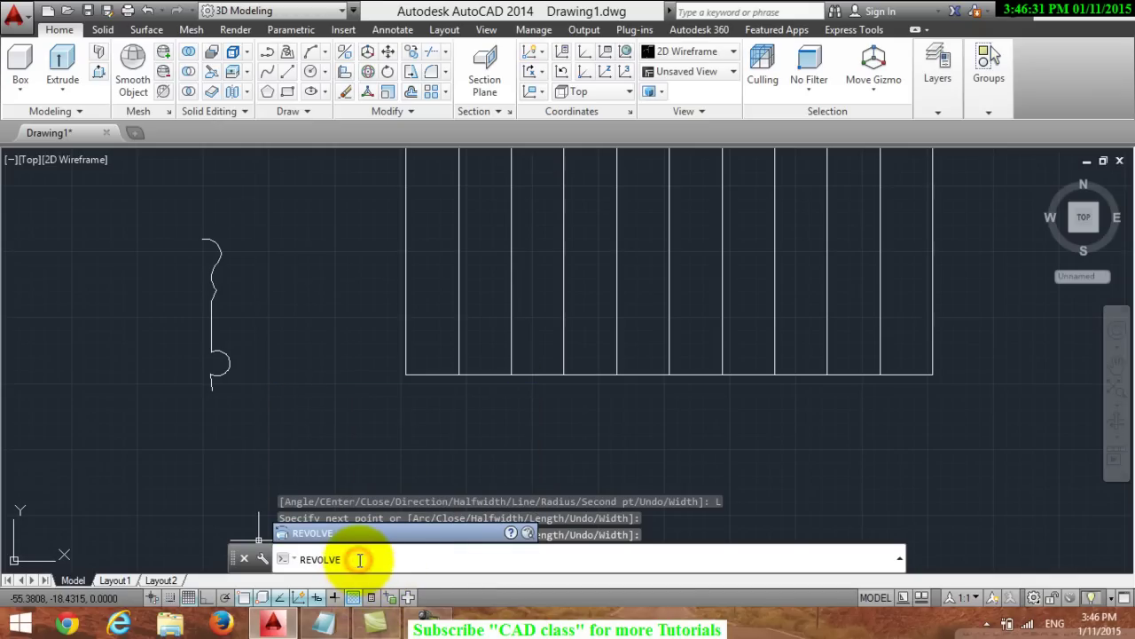
key(Return)
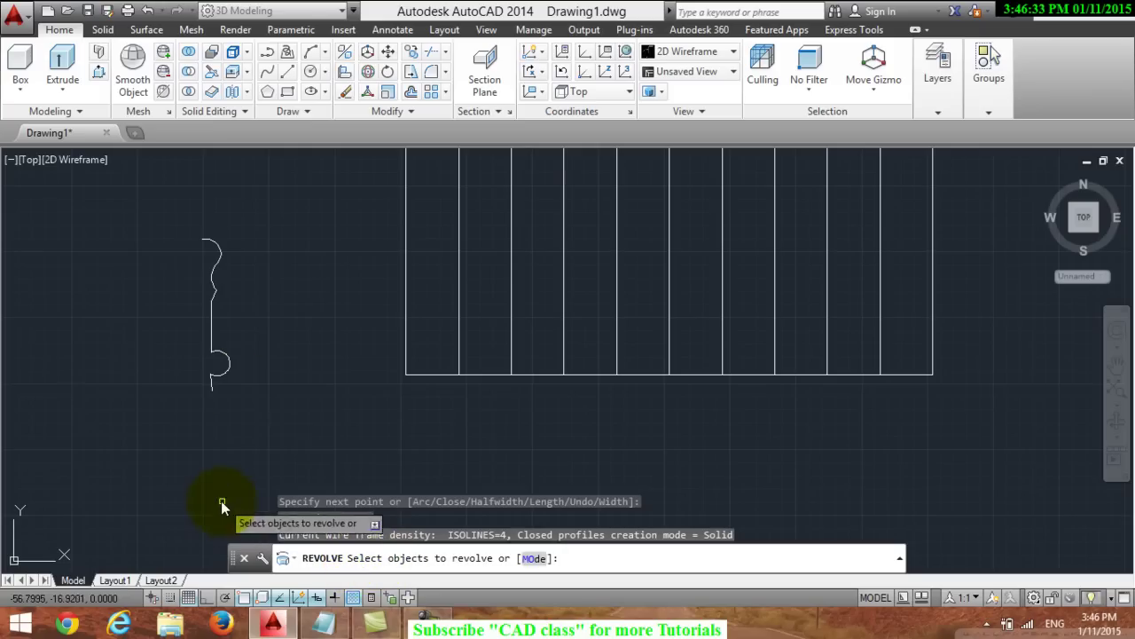
click(216, 263)
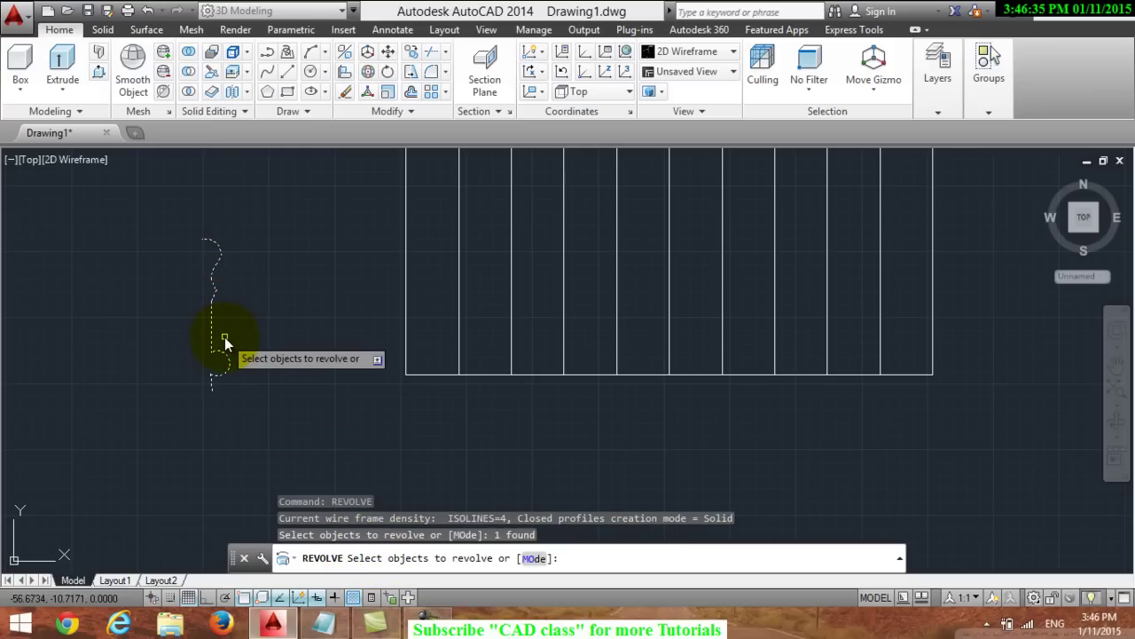
key(Return)
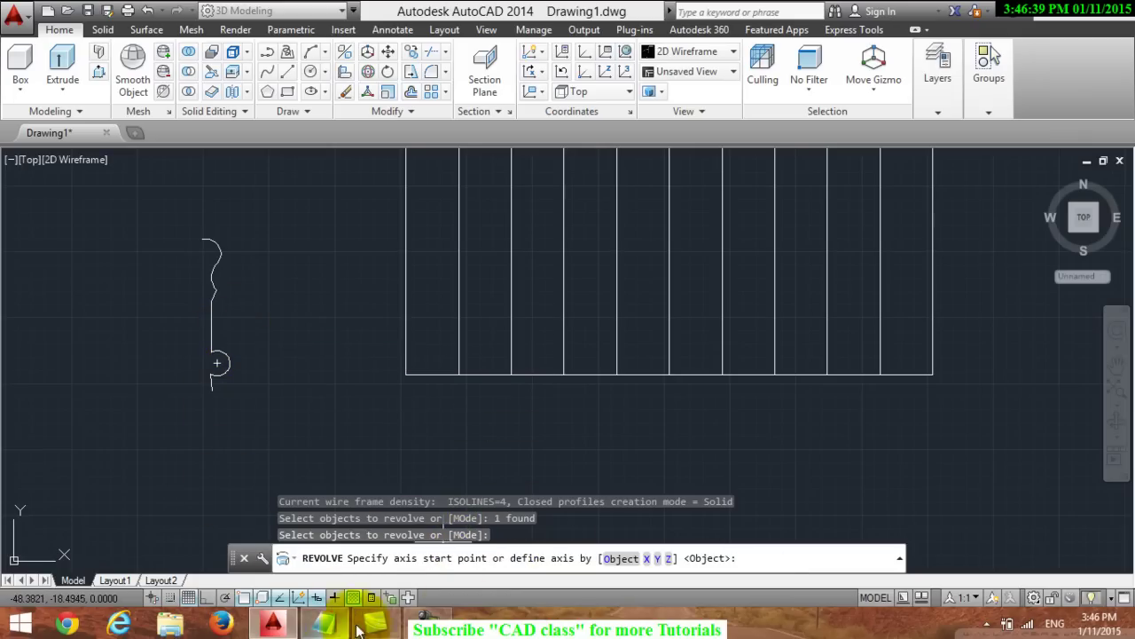
Define a vertical revolve axis from the profile's top end straight down, then view SW Isometric
scroll(194, 370, up, 2)
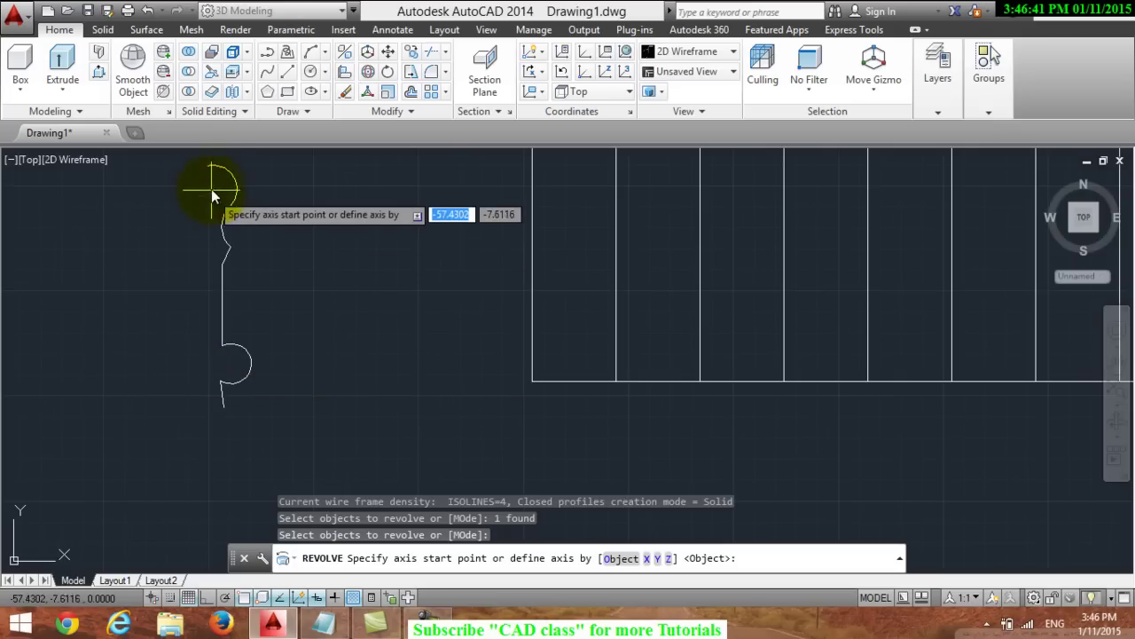
scroll(208, 181, up, 2)
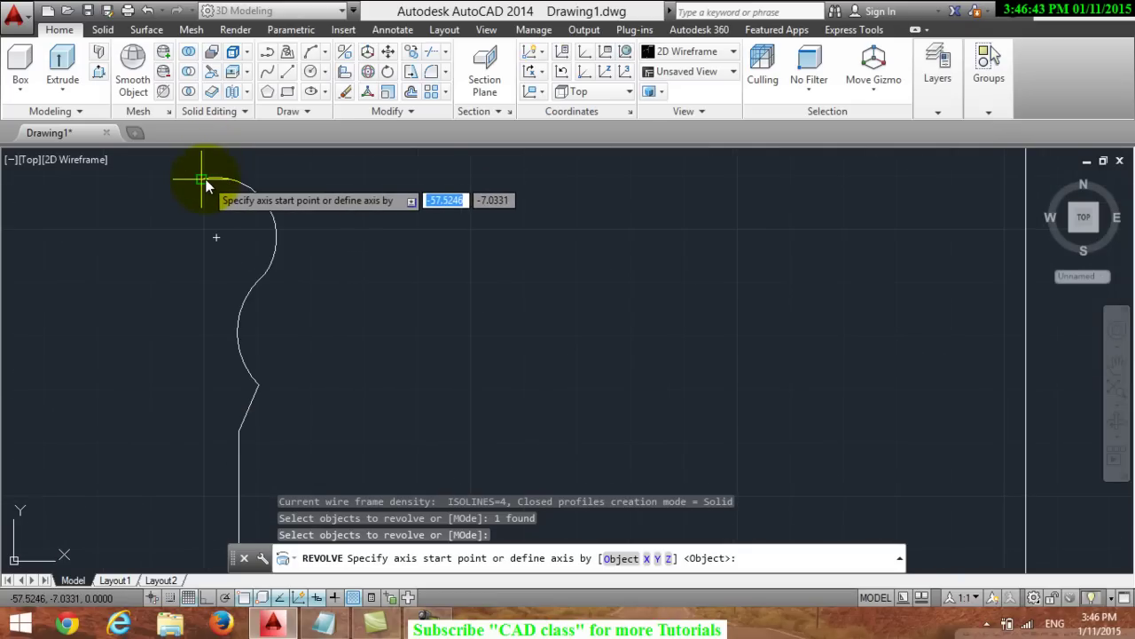
click(203, 180)
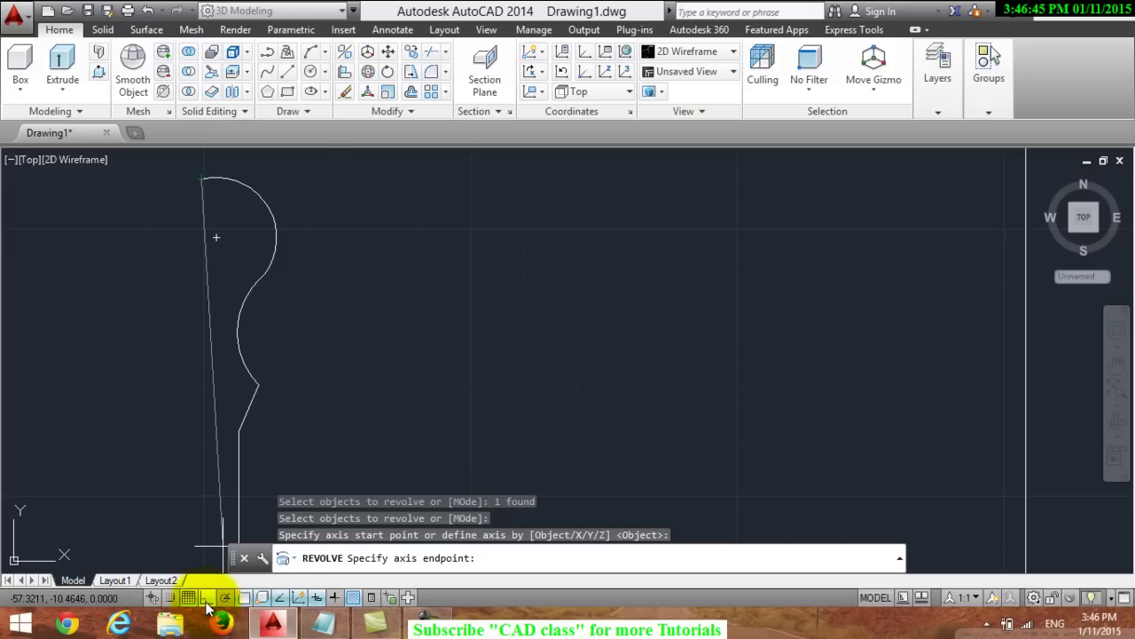
click(207, 597)
scroll(211, 534, down, 3)
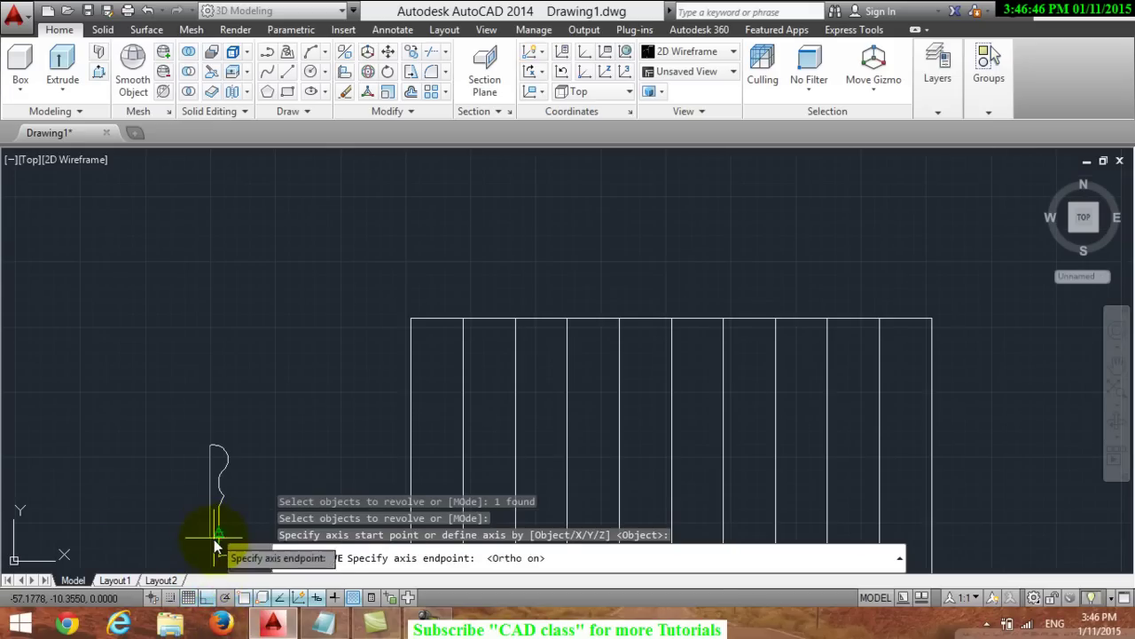
click(1117, 365)
drag(826, 278, 809, 75)
right_click(313, 297)
click(326, 305)
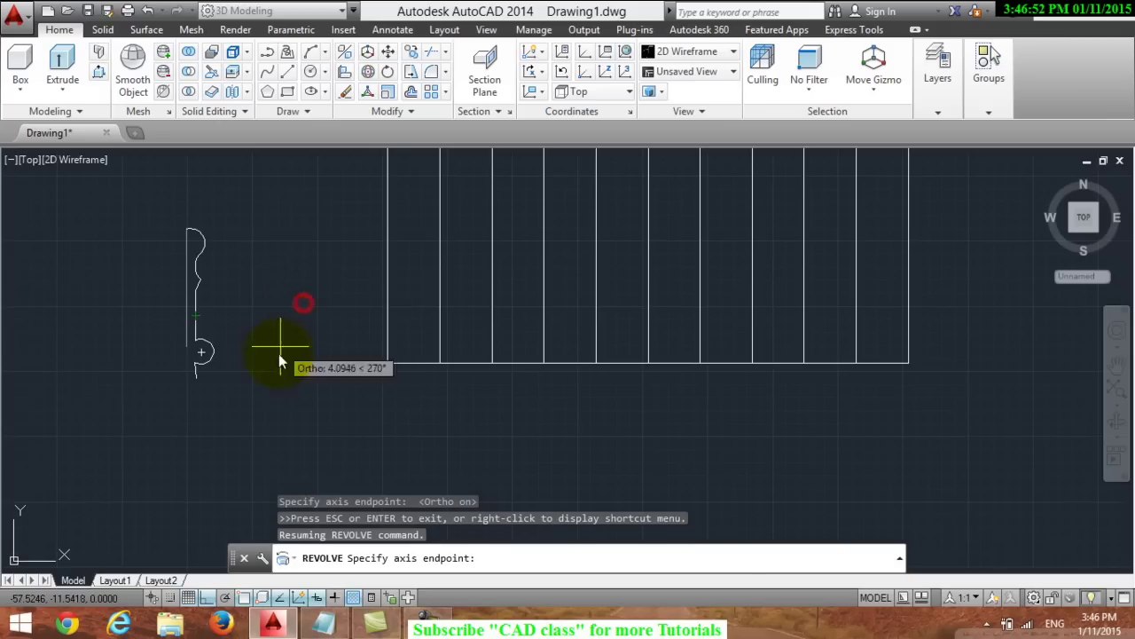
click(187, 392)
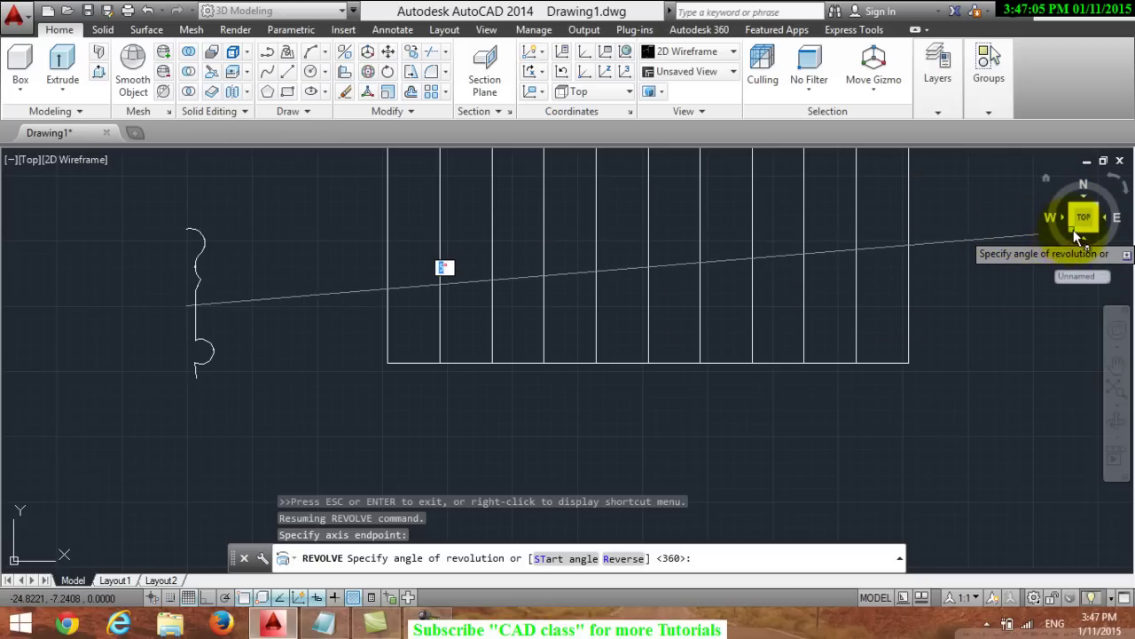
click(1073, 229)
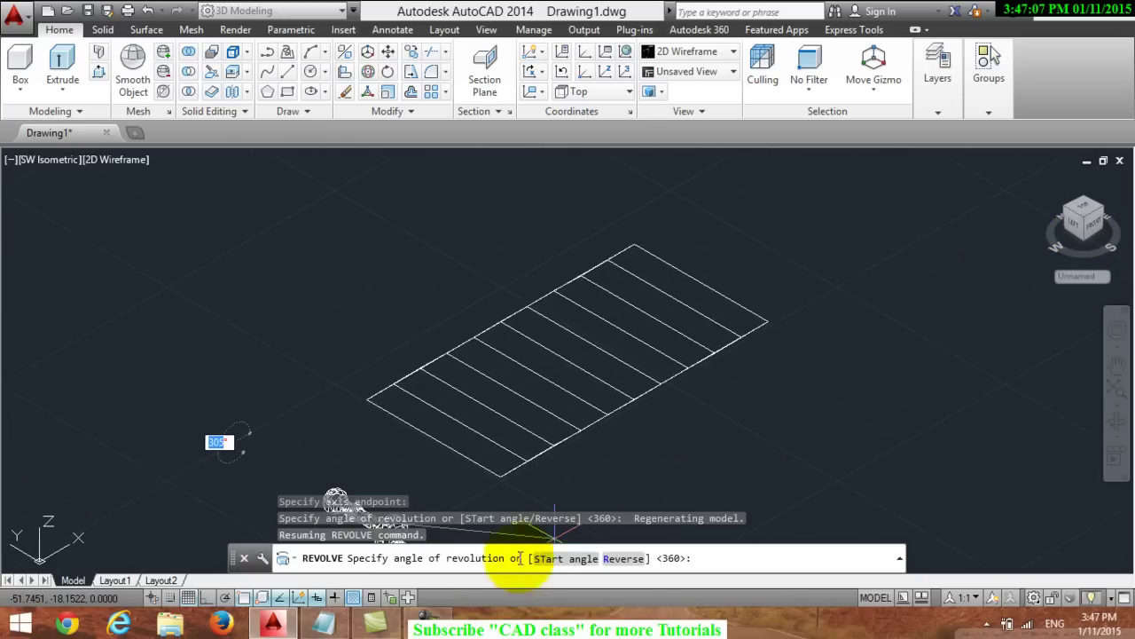
Zoom the isometric view in and out to inspect the revolved spindle
scroll(461, 545, up, 4)
scroll(346, 541, up, 3)
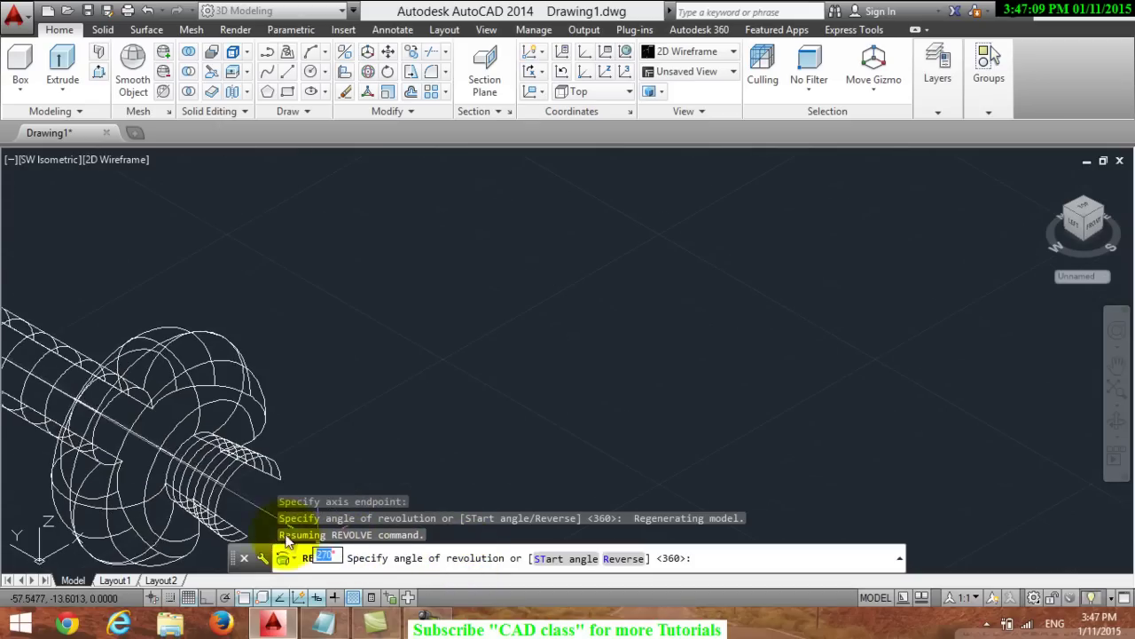
scroll(268, 533, up, 3)
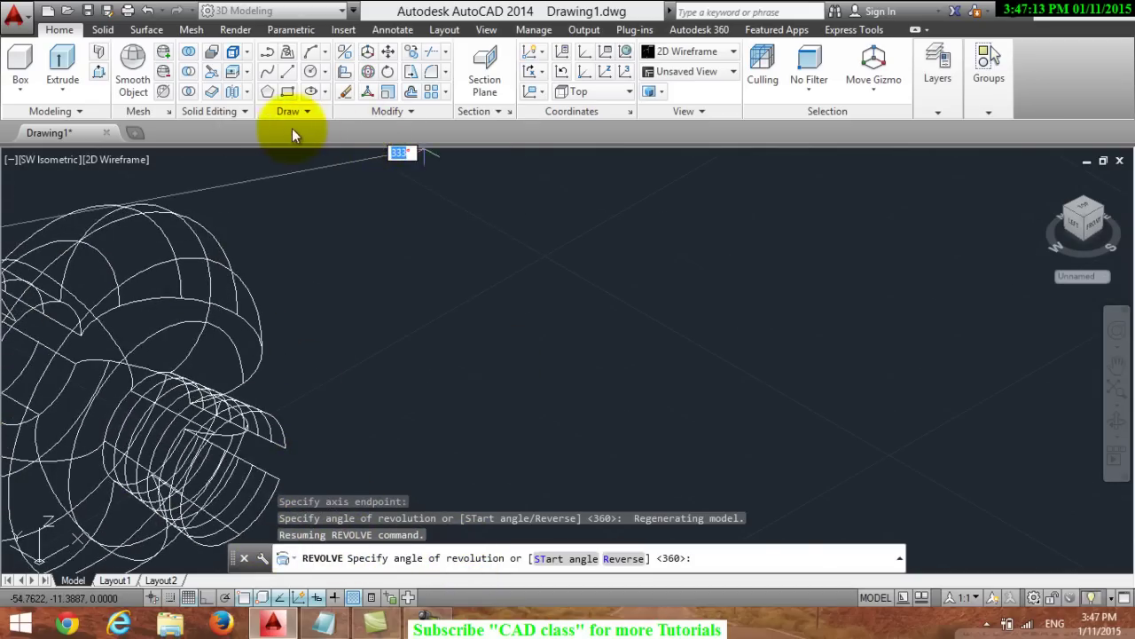
scroll(325, 434, down, 2)
scroll(335, 443, down, 3)
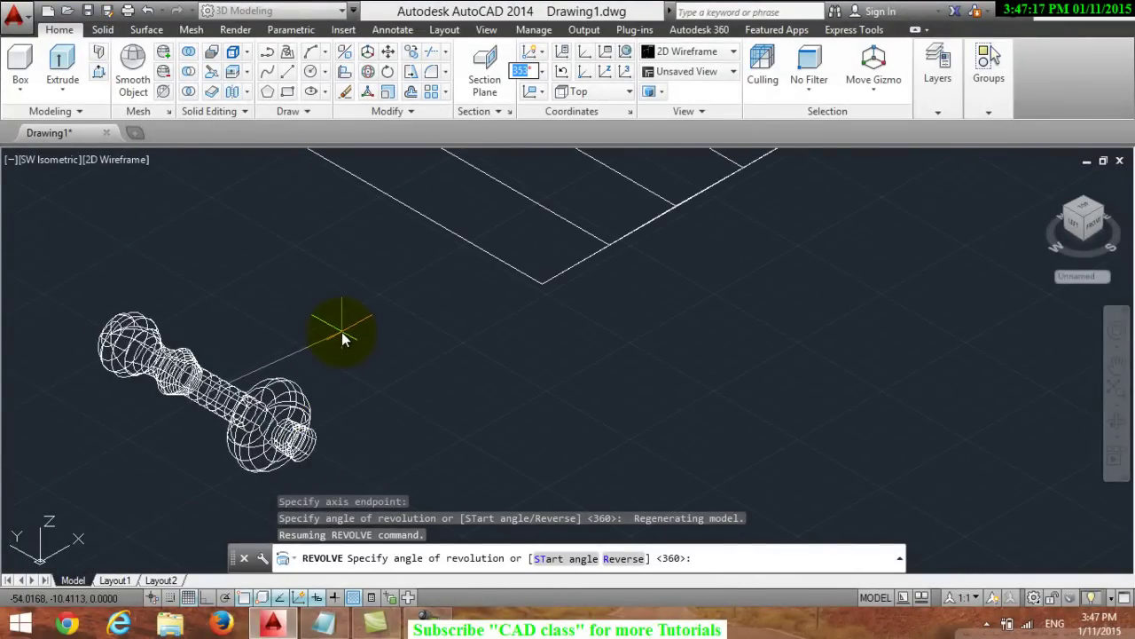
scroll(343, 337, up, 4)
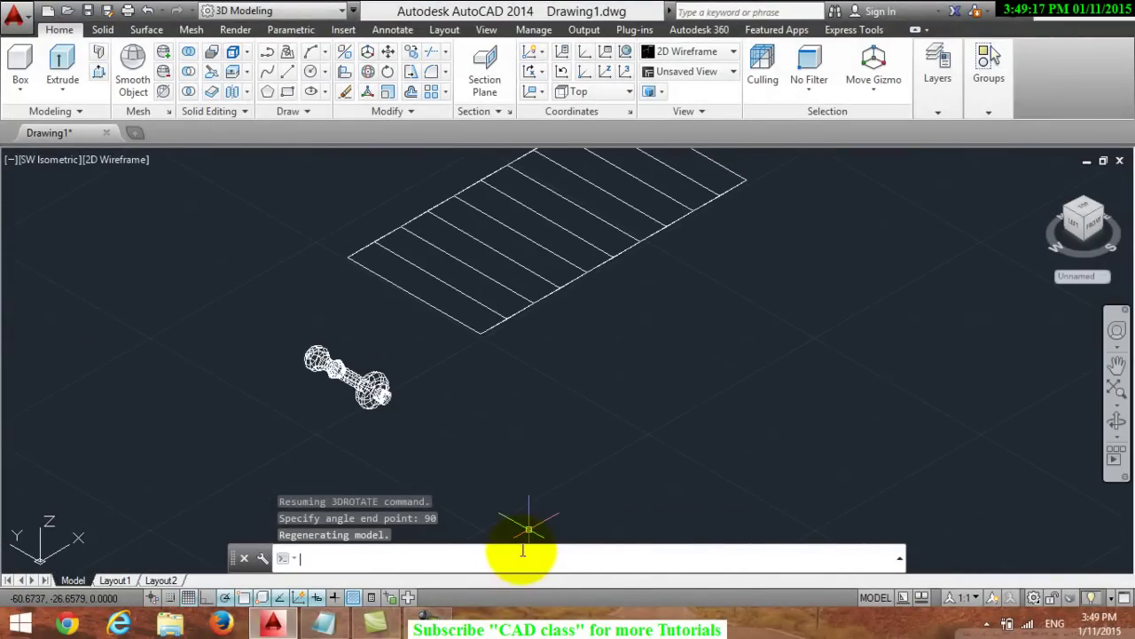
scroll(391, 393, up, 2)
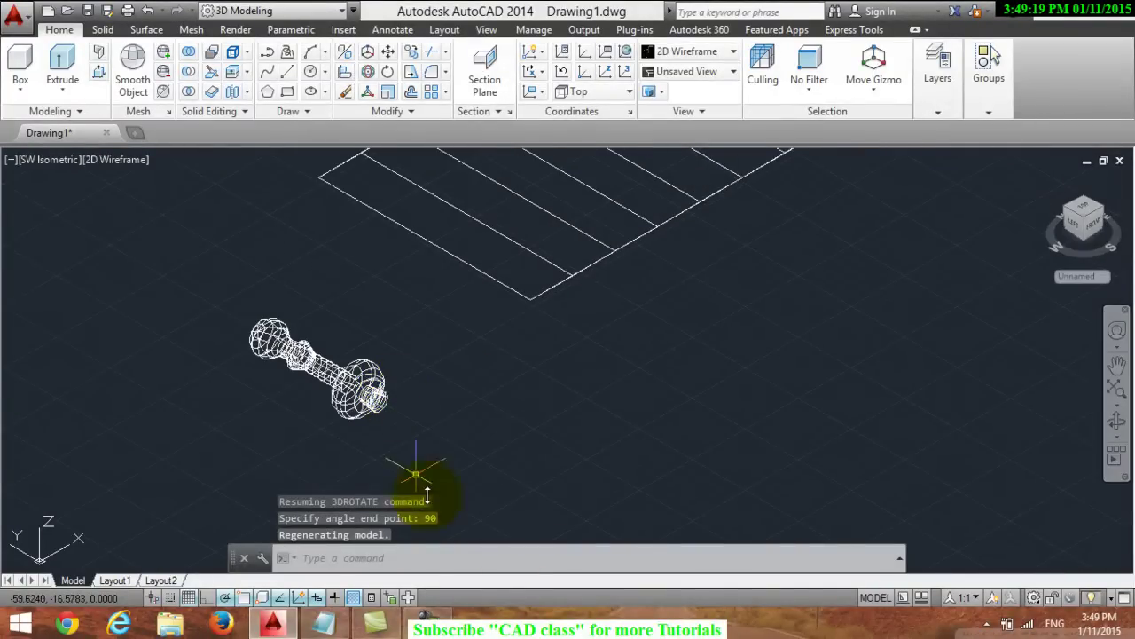
Start 3DROTATE and window-select the spindle
click(398, 557)
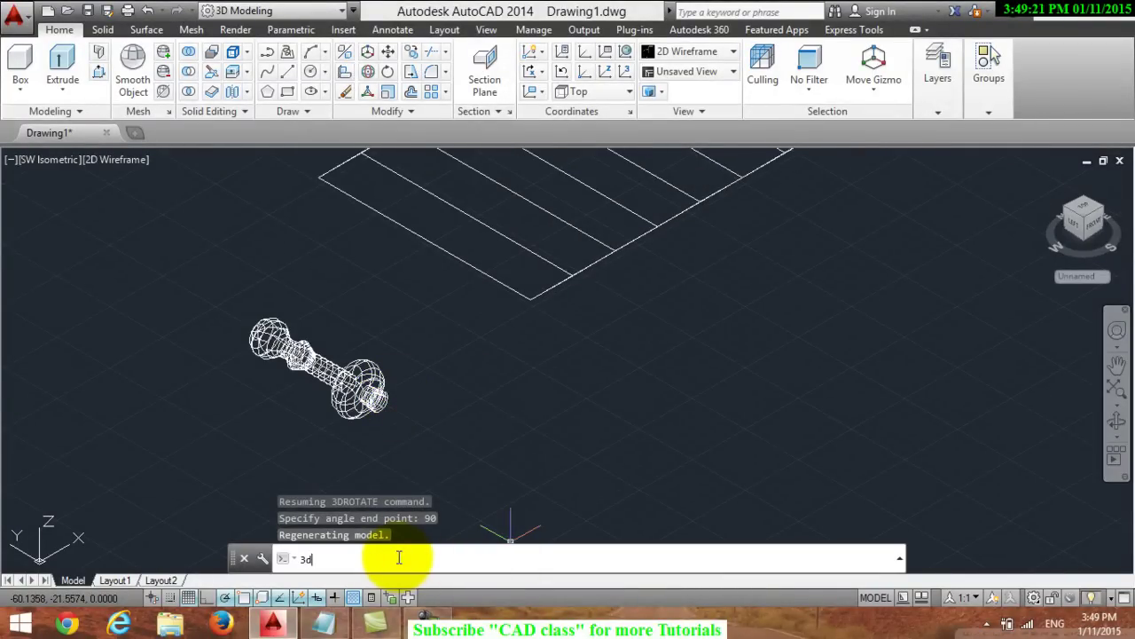
text(d)
click(364, 396)
key(Return)
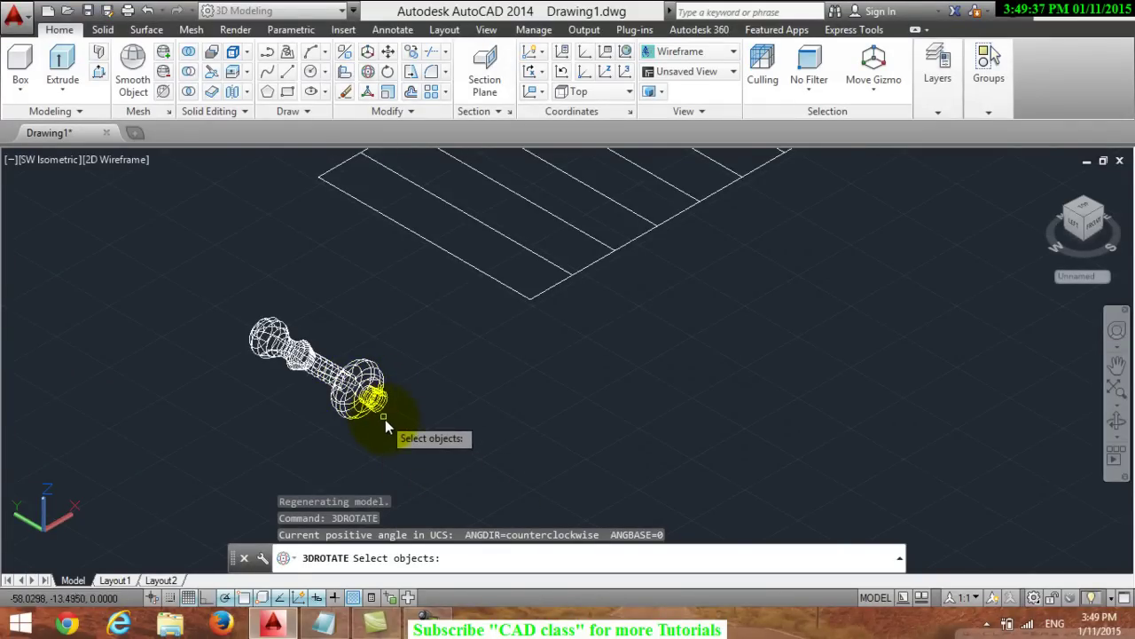
click(387, 430)
click(192, 285)
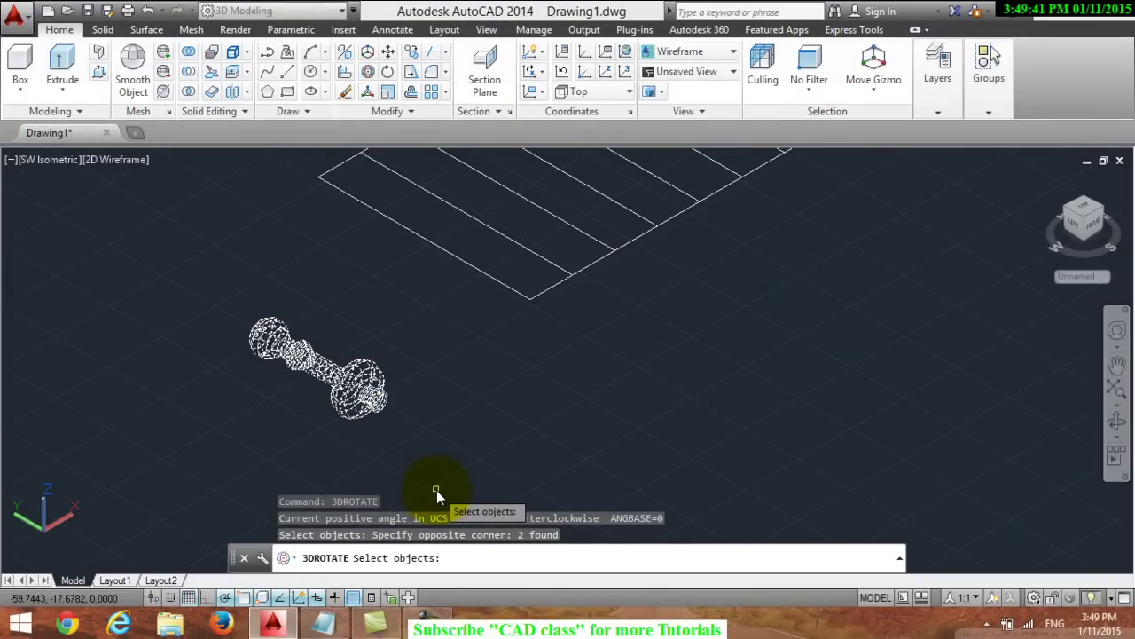
key(Return)
Rotate the spindle 90° about the X axis from a base point at its end
scroll(421, 433, down, 2)
scroll(421, 433, up, 2)
scroll(408, 433, up, 2)
scroll(263, 305, up, 3)
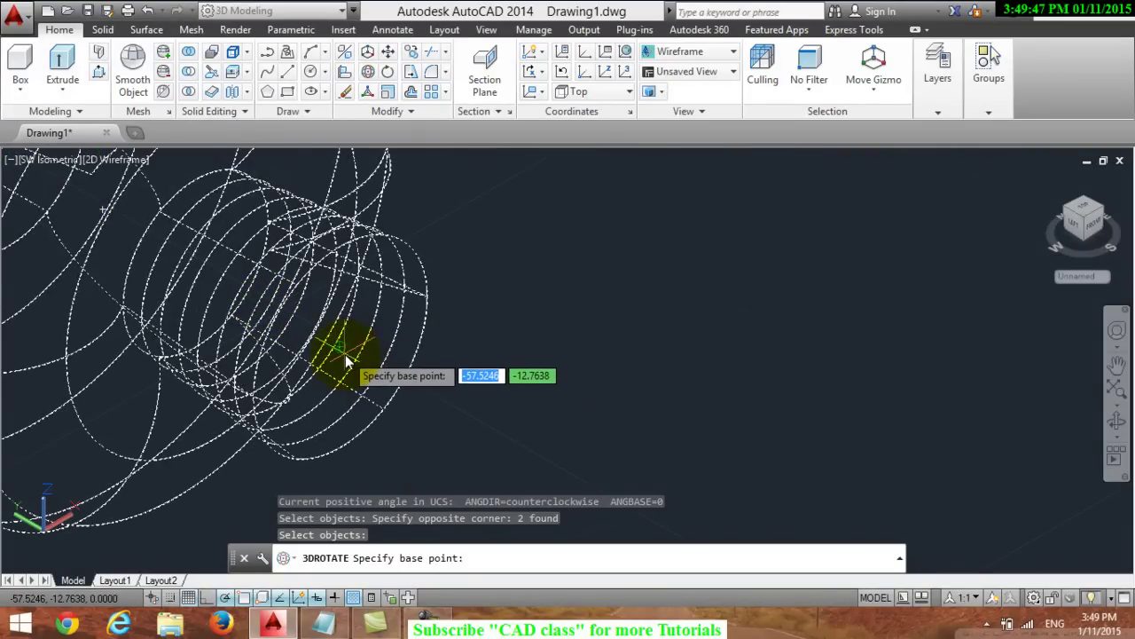
click(346, 355)
scroll(345, 354, down, 1)
scroll(344, 354, down, 2)
scroll(346, 356, down, 1)
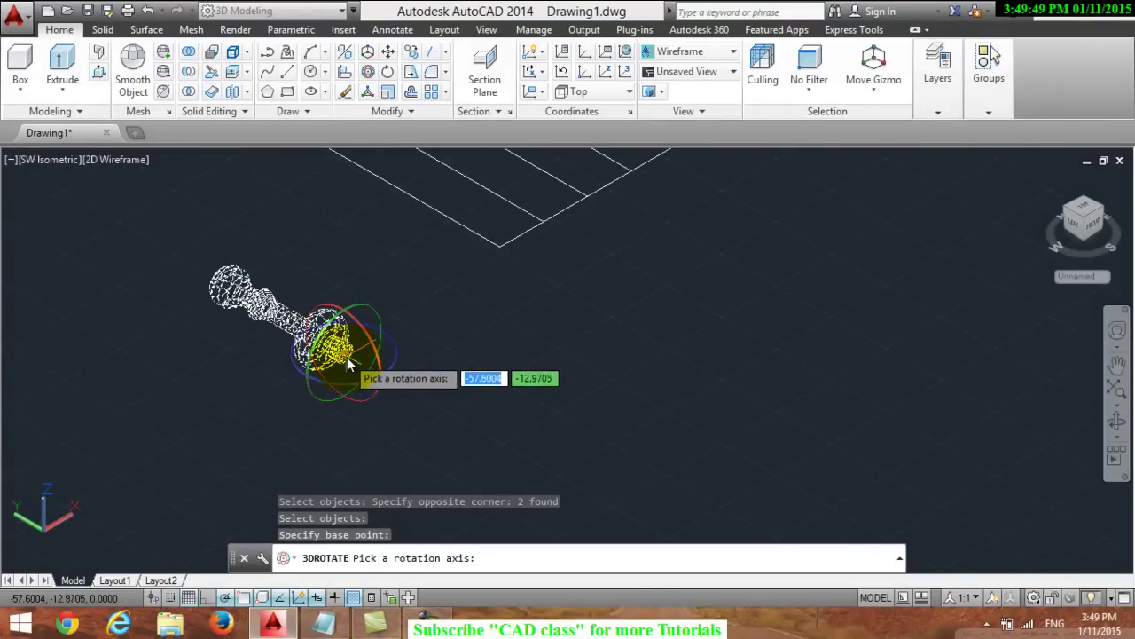
click(375, 354)
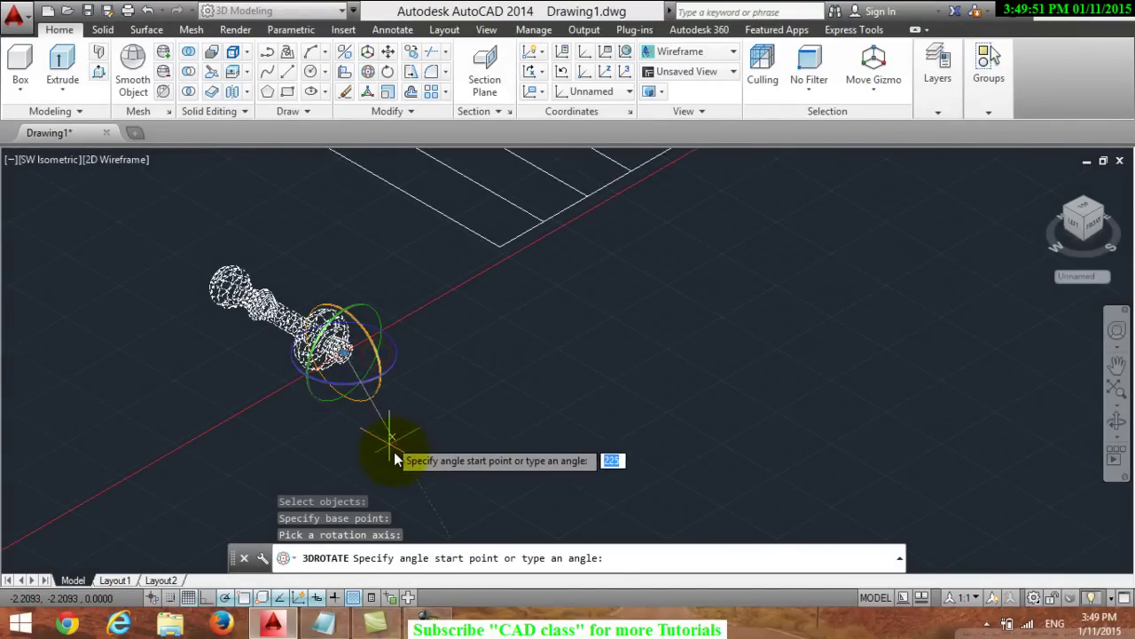
click(173, 265)
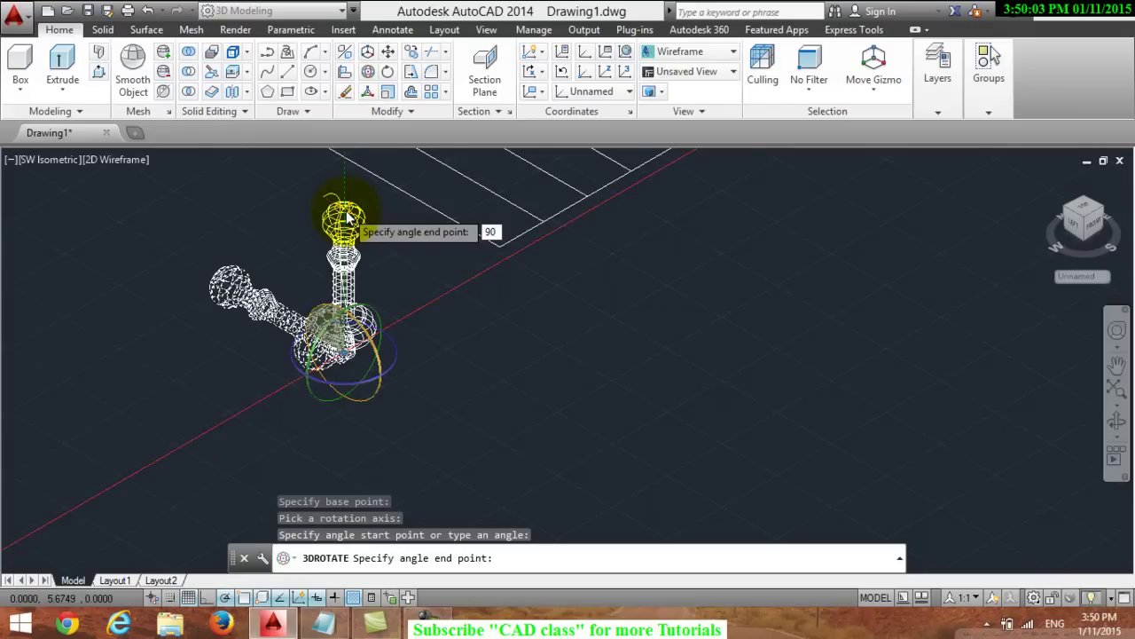
click(348, 217)
scroll(405, 232, down, 2)
scroll(405, 234, down, 2)
scroll(407, 239, up, 1)
scroll(410, 239, up, 1)
scroll(413, 239, up, 2)
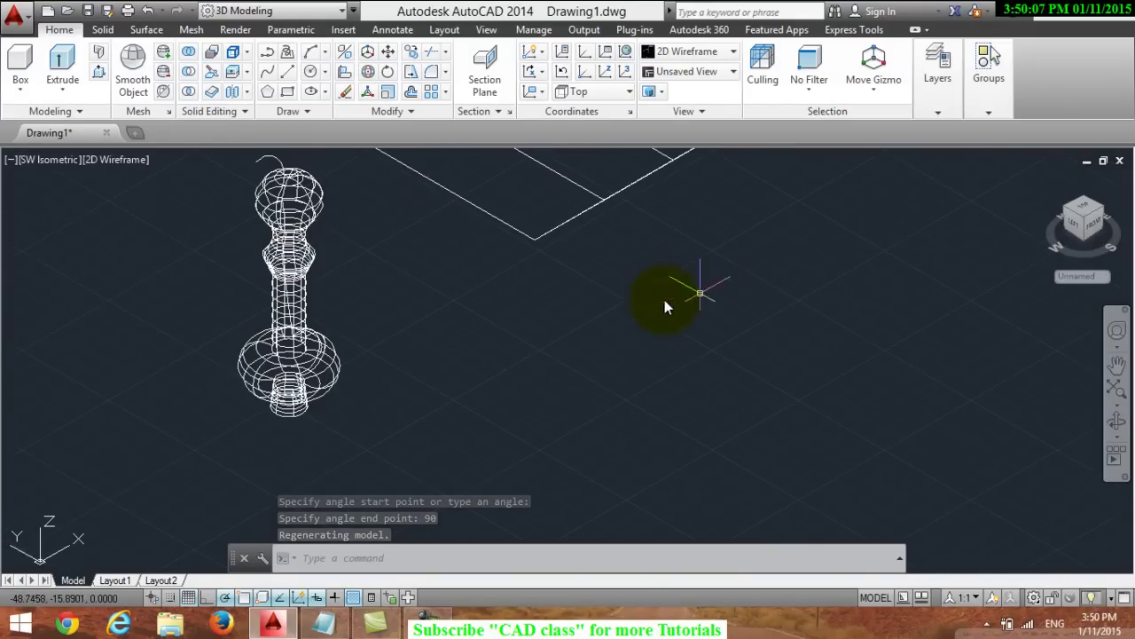
Select the extra object on the spindle and delete it
scroll(328, 211, up, 2)
scroll(353, 225, down, 2)
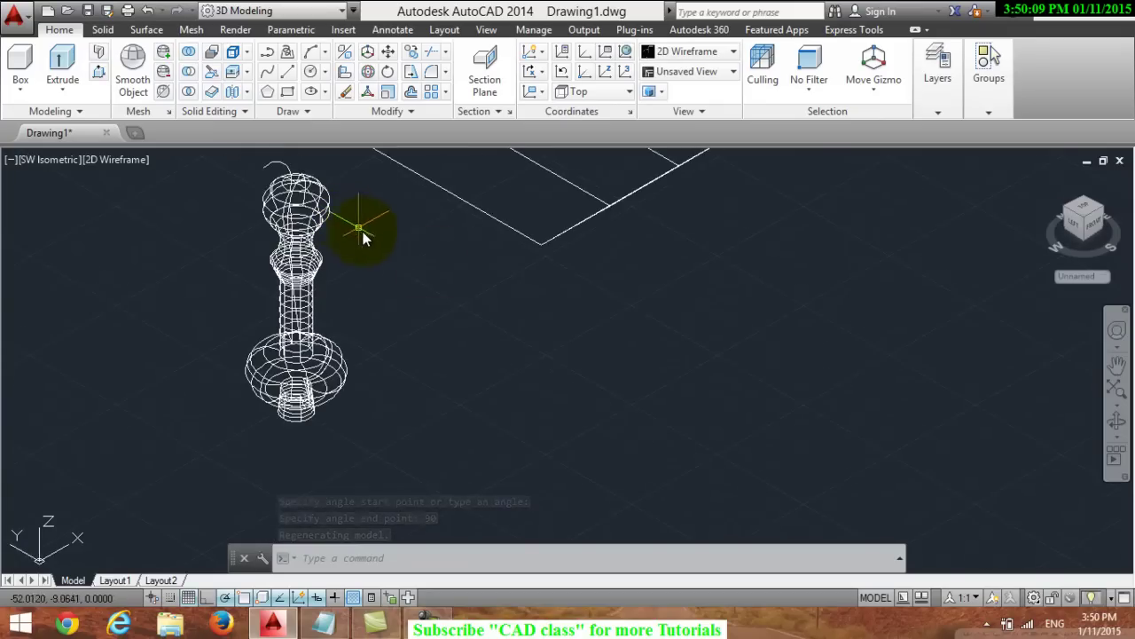
click(278, 166)
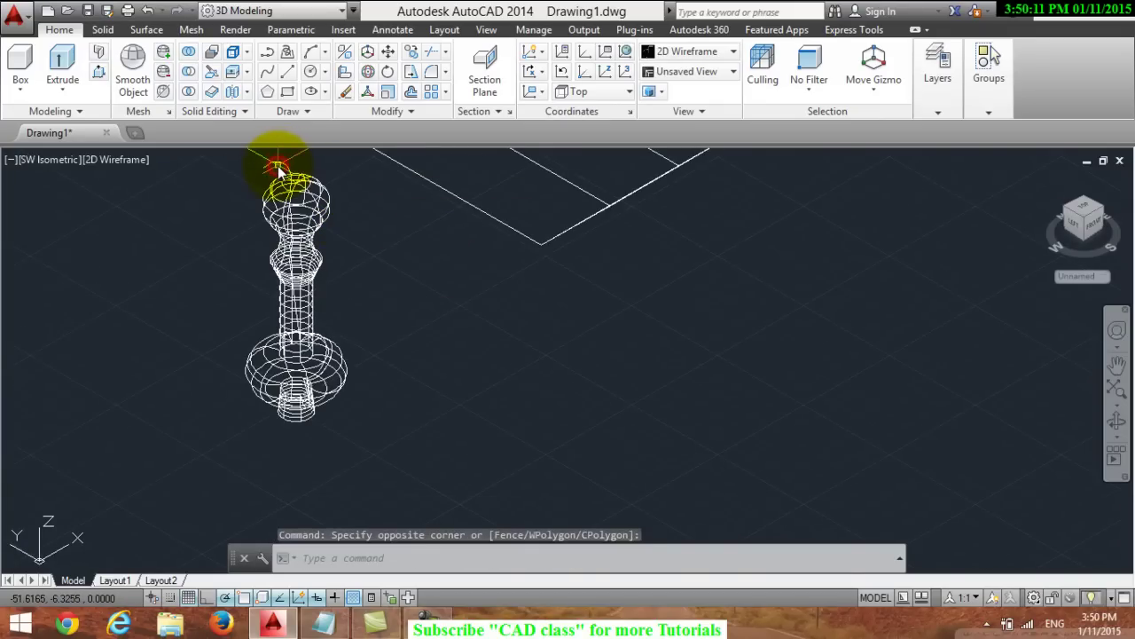
click(276, 166)
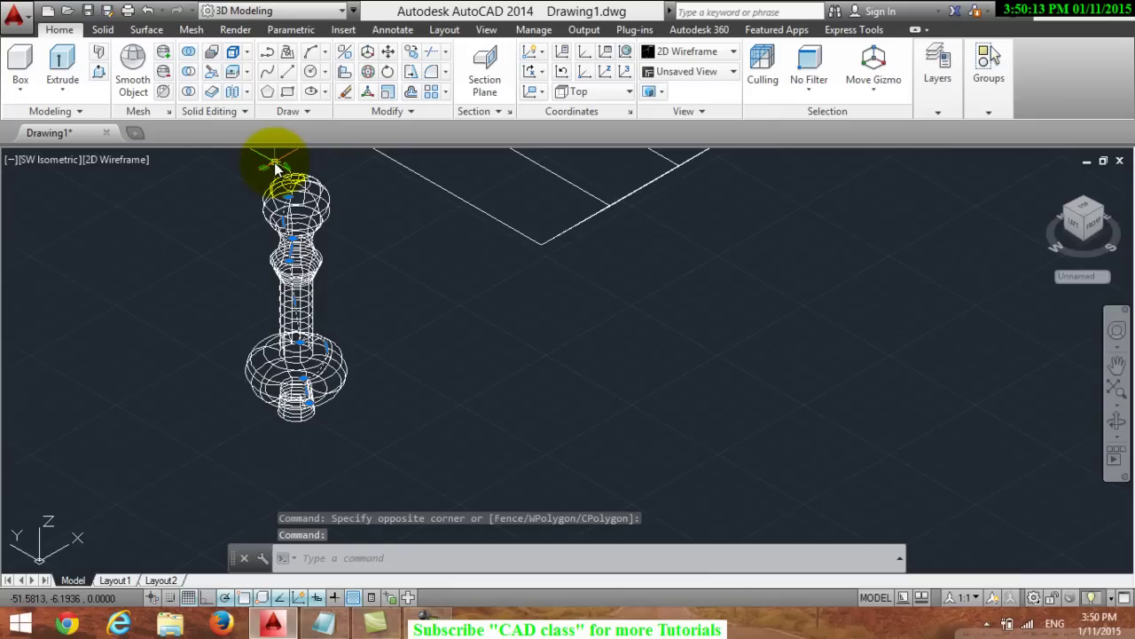
key(Delete)
Pan and zoom to bring the model toward the centre of the view
scroll(381, 244, down, 4)
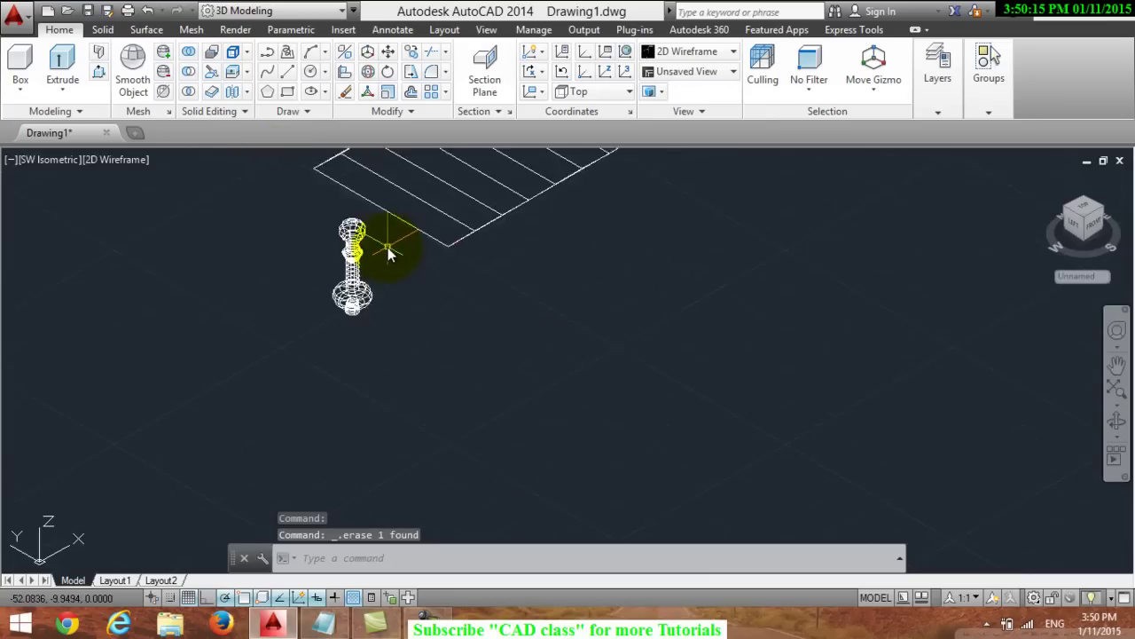
scroll(370, 240, up, 6)
click(1116, 364)
mouse_move(451, 322)
mouse_down()
mouse_move(807, 367)
mouse_move(608, 296)
mouse_up()
scroll(730, 321, down, 4)
scroll(586, 301, down, 2)
scroll(589, 303, down, 2)
drag(672, 281, 517, 337)
right_click(543, 388)
click(560, 402)
Drag two selection windows, then pan and zoom again to reposition the slab
click(547, 389)
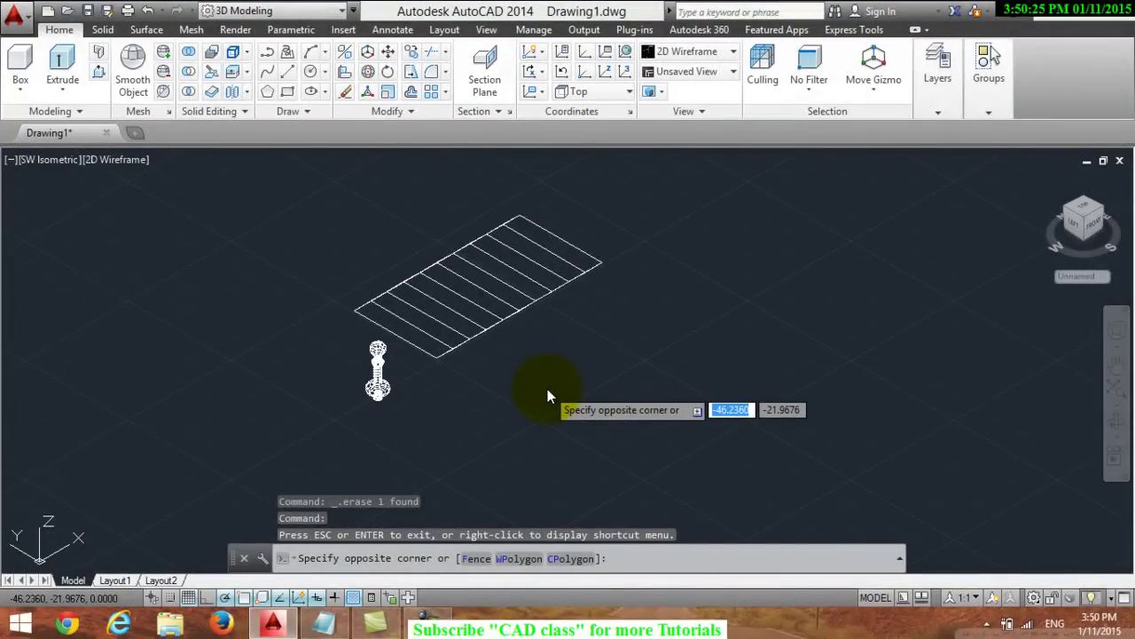
scroll(548, 389, up, 4)
scroll(469, 330, down, 4)
click(469, 329)
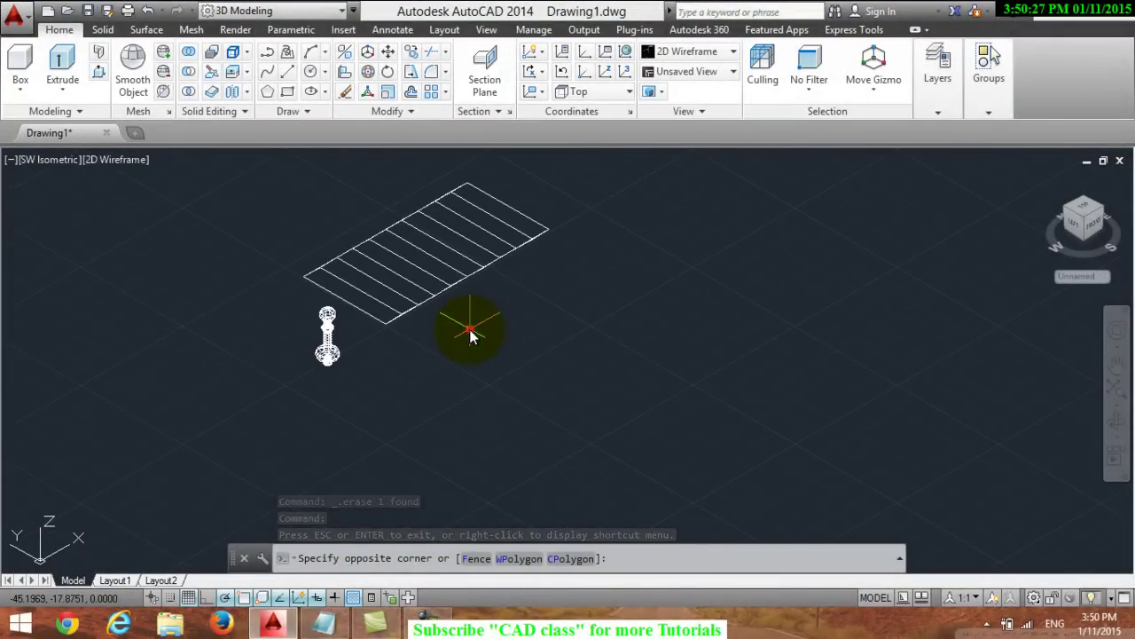
click(385, 335)
click(400, 422)
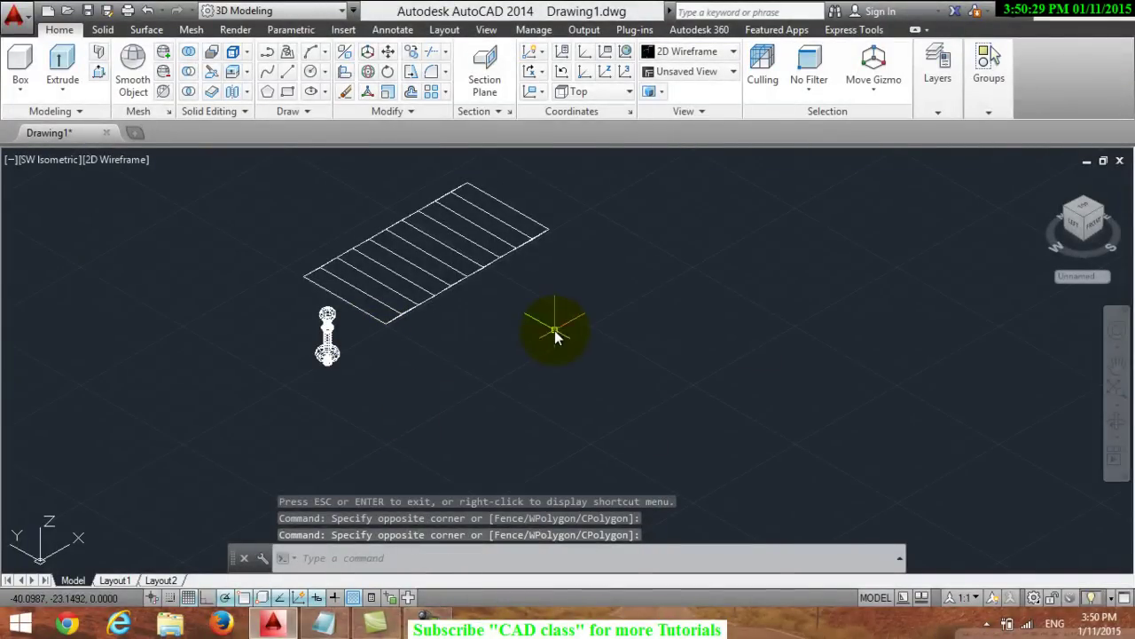
click(1116, 363)
drag(775, 333, 789, 406)
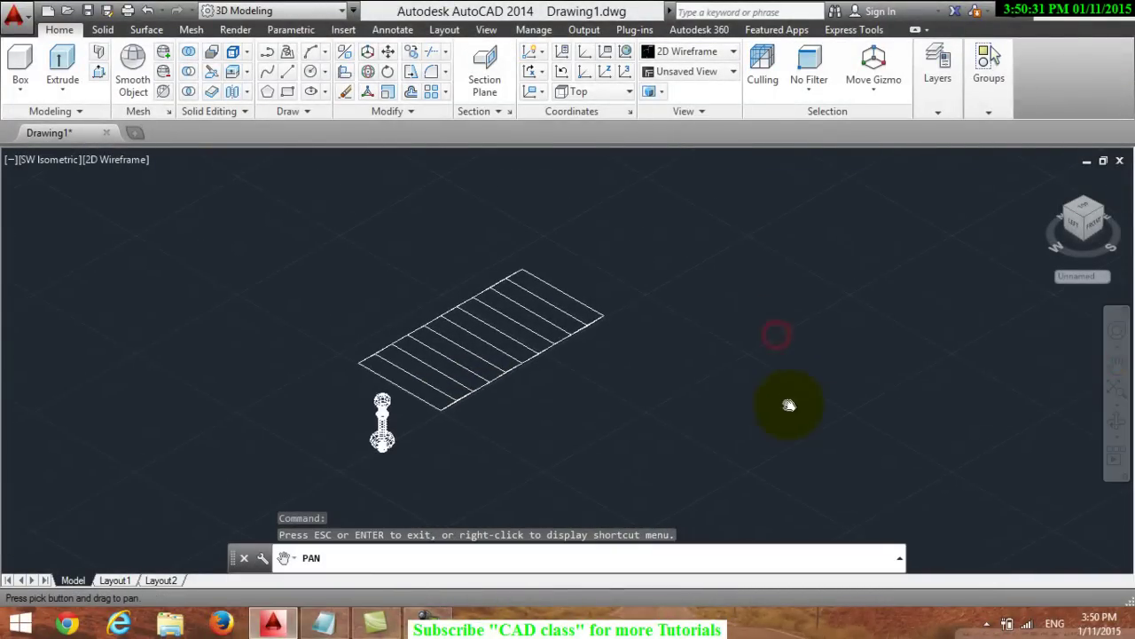
scroll(790, 405, up, 5)
drag(591, 342, 690, 345)
scroll(828, 322, down, 2)
scroll(790, 310, up, 2)
scroll(724, 312, down, 3)
scroll(724, 313, down, 1)
right_click(720, 351)
click(749, 365)
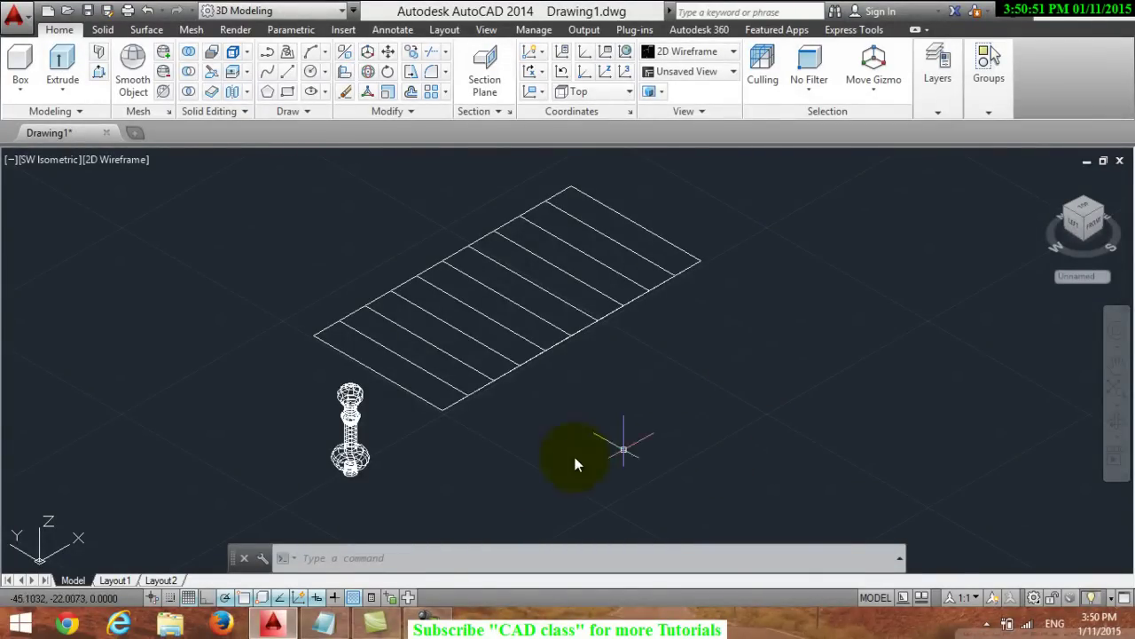
click(404, 559)
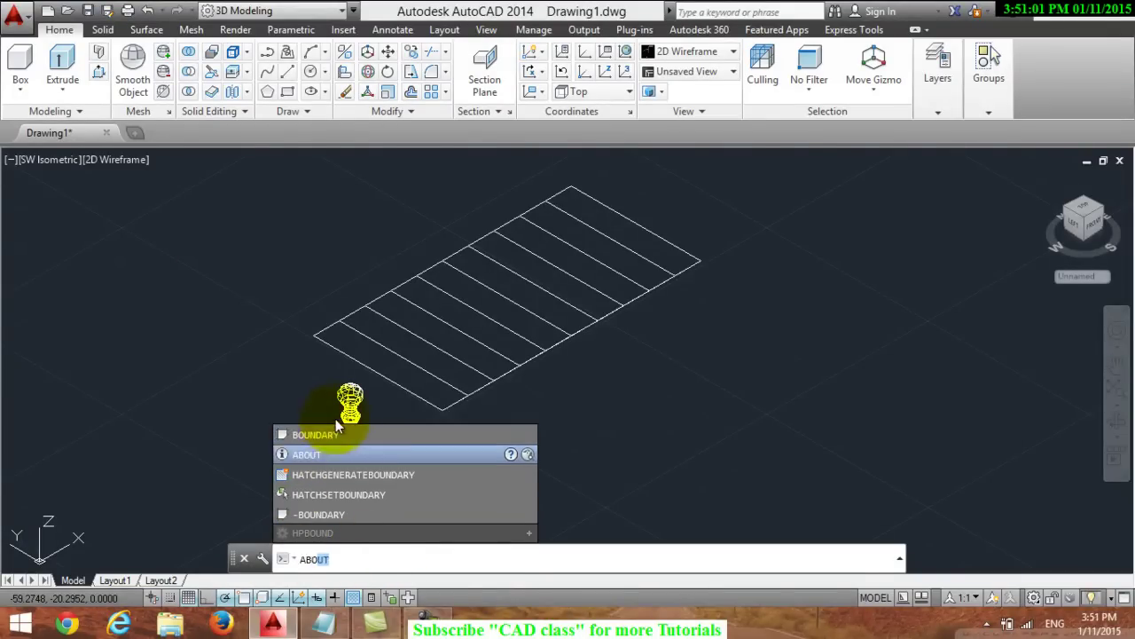
Cancel Boundary Creation and switch to the Top view, zooming in on spindle and rectangle
click(341, 435)
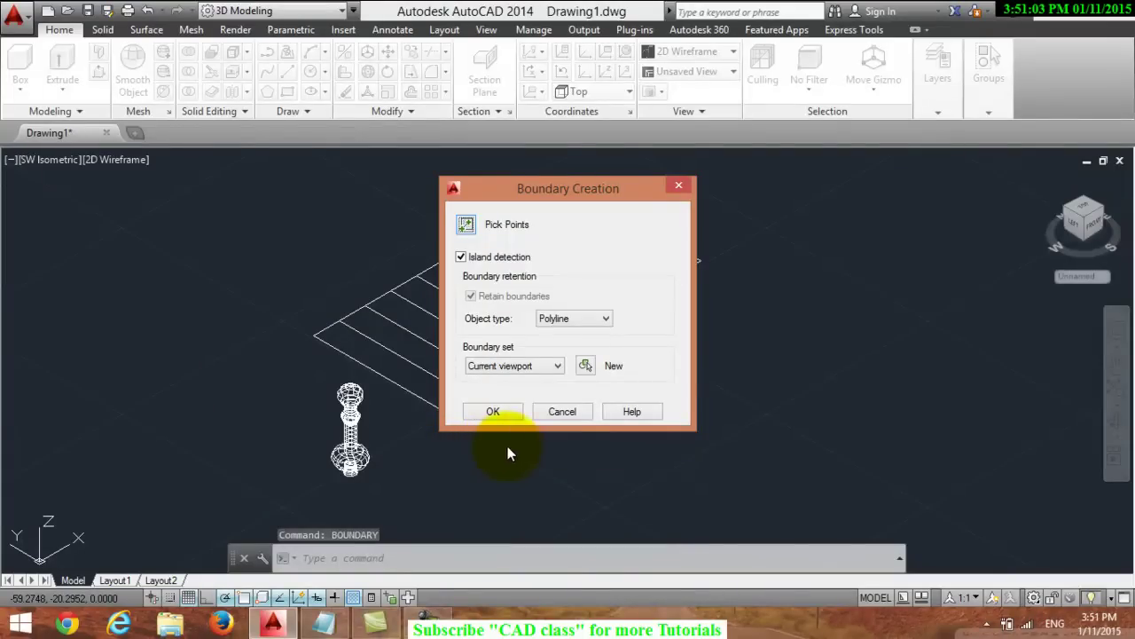
click(551, 415)
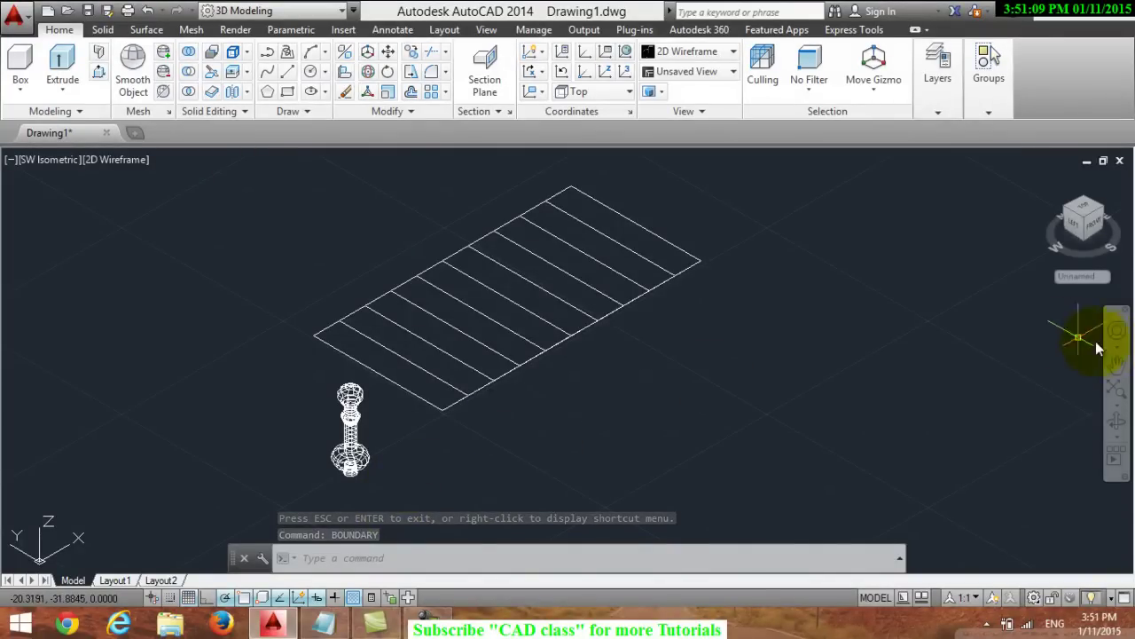
click(1084, 216)
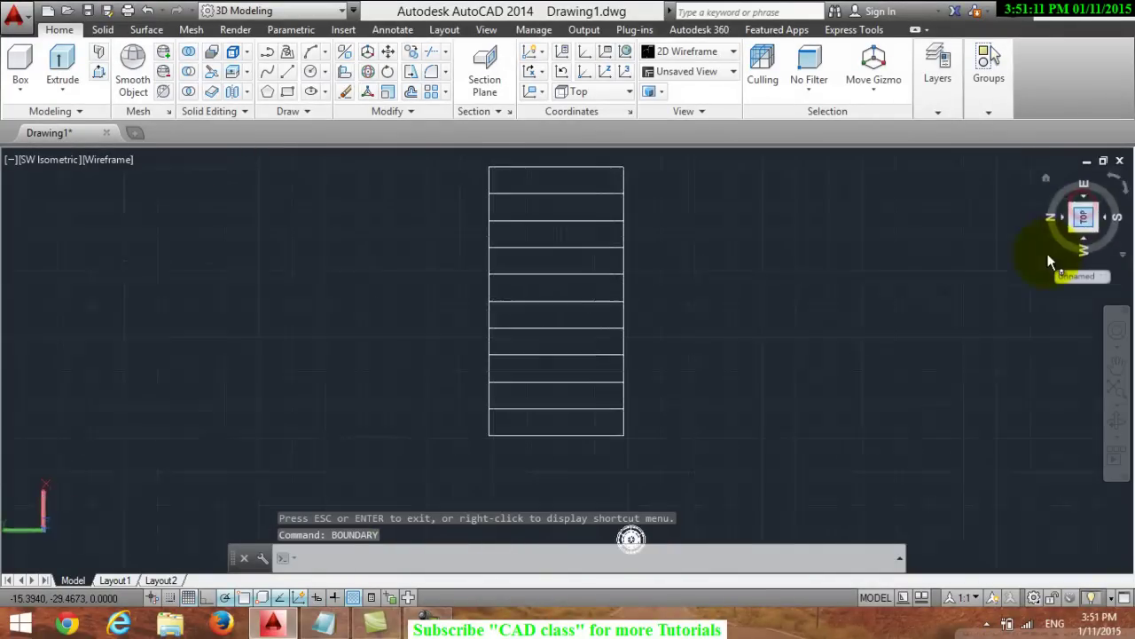
click(1099, 233)
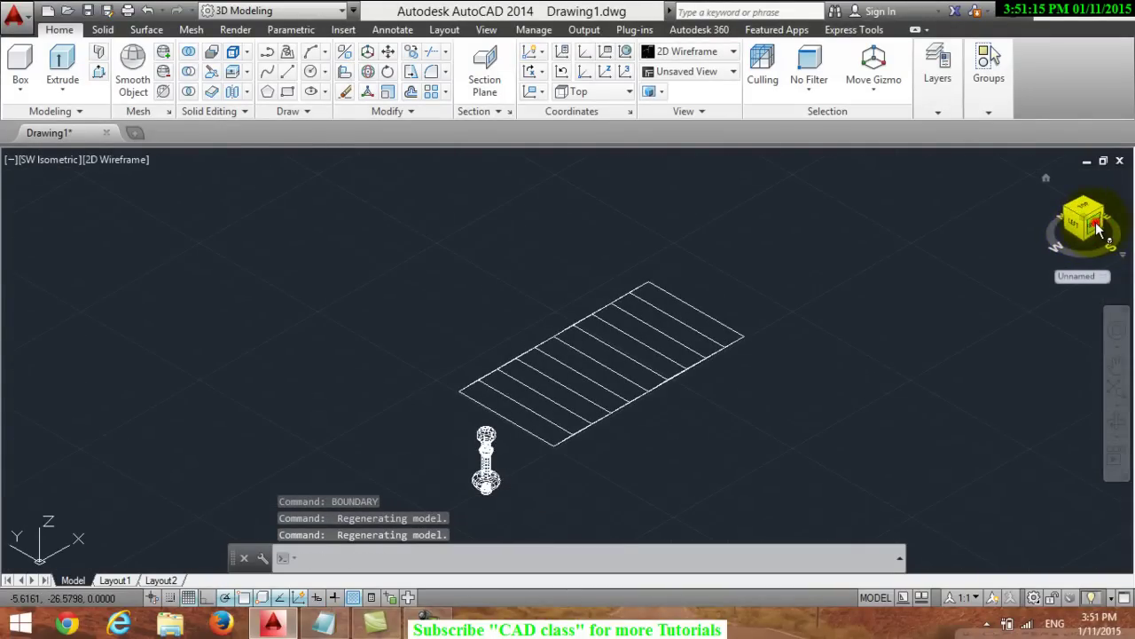
click(1096, 223)
drag(1084, 215, 1087, 221)
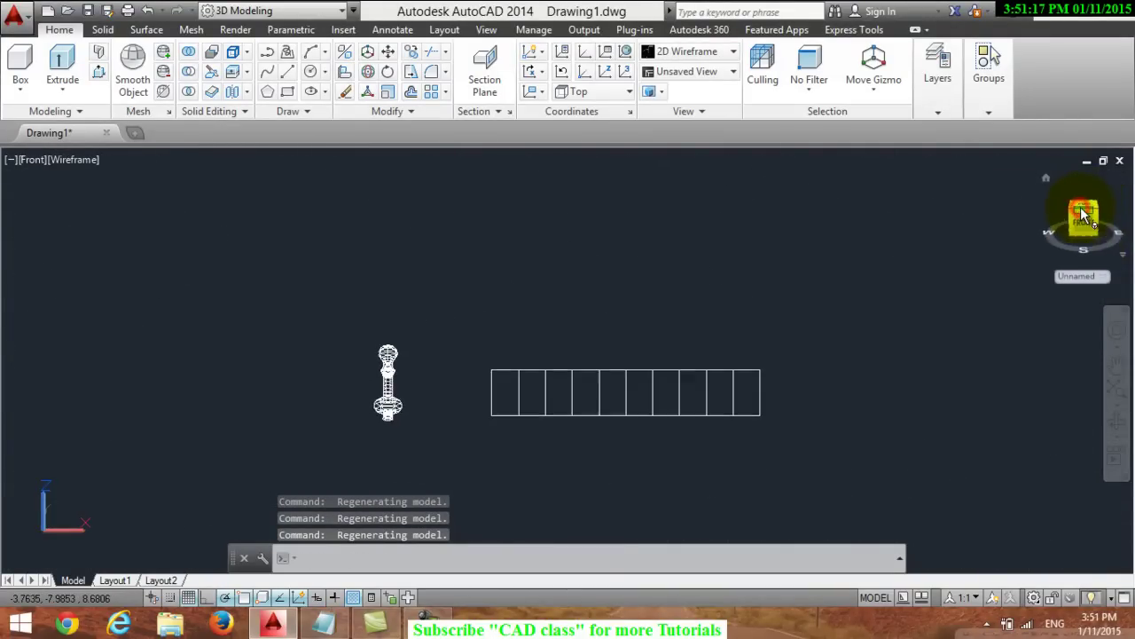
click(1085, 214)
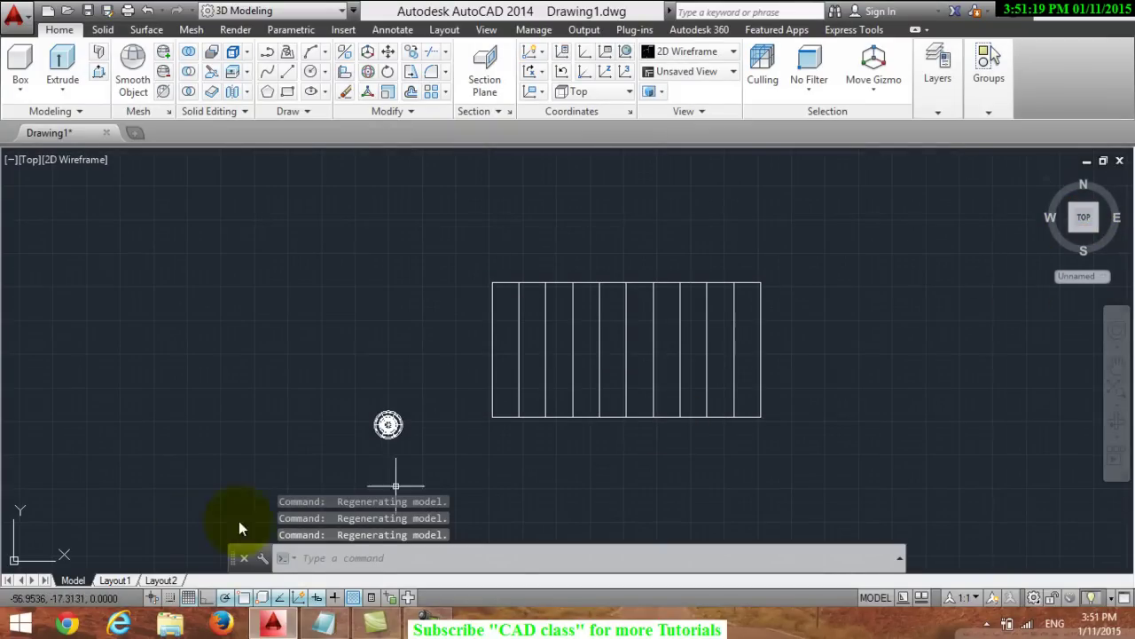
scroll(364, 426, up, 1)
scroll(386, 435, up, 3)
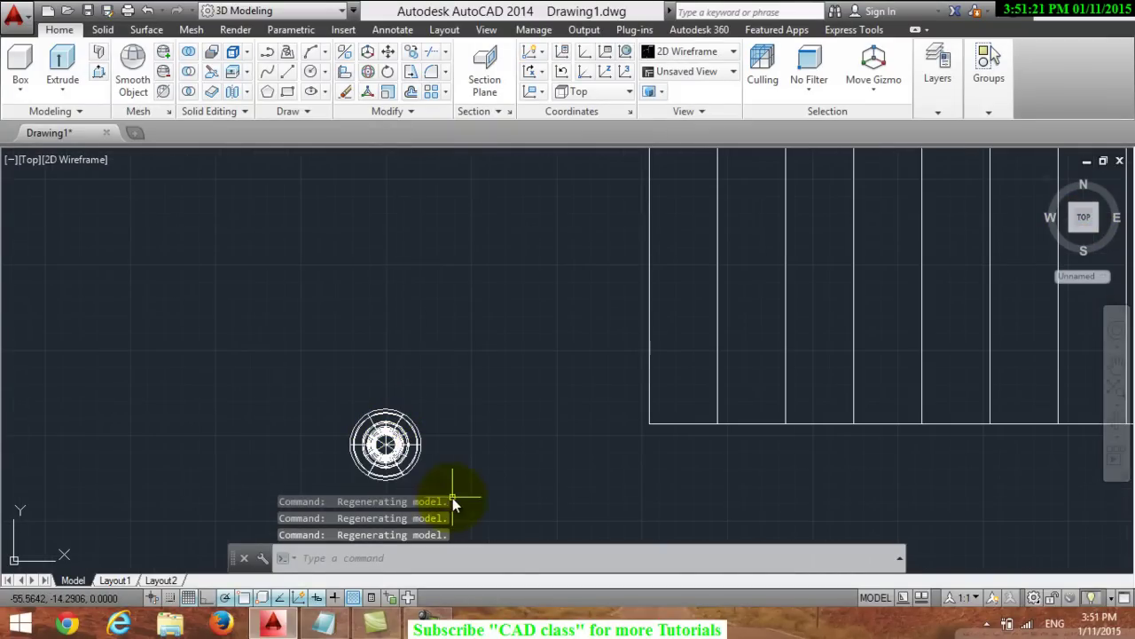
Select the spindle, try a grip stretch, then undo the grip edit
click(427, 480)
click(319, 404)
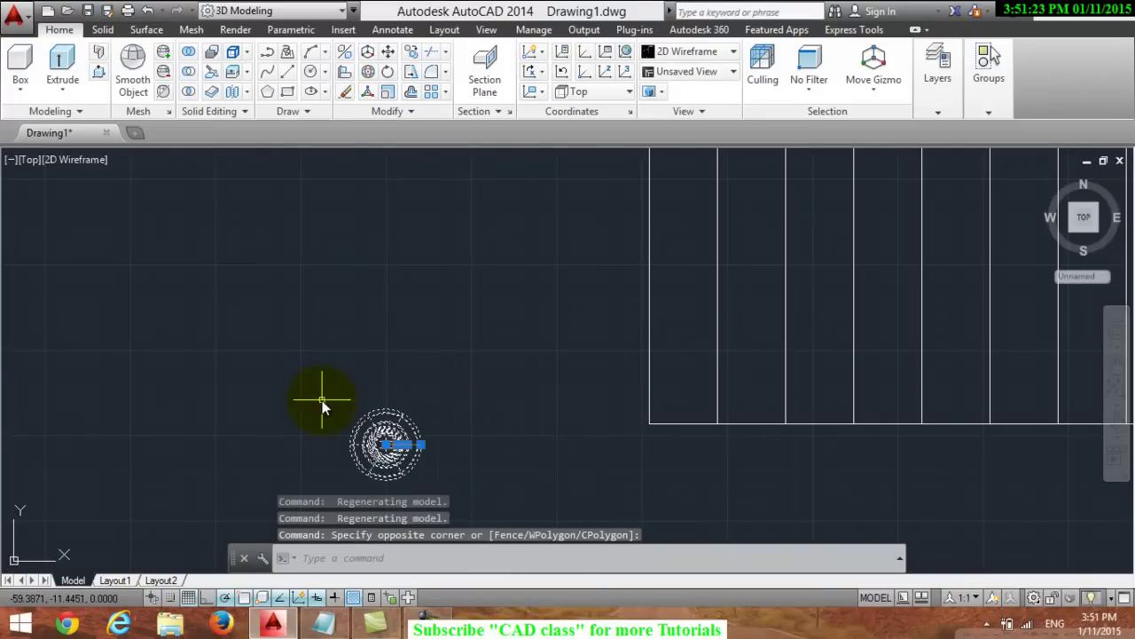
click(387, 444)
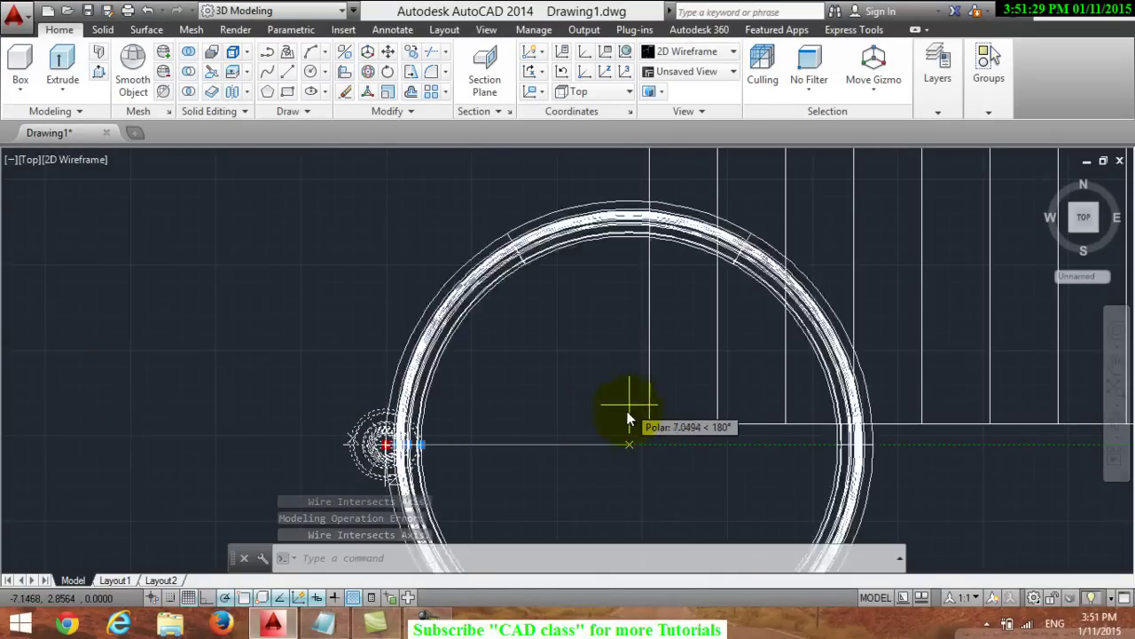
right_click(581, 466)
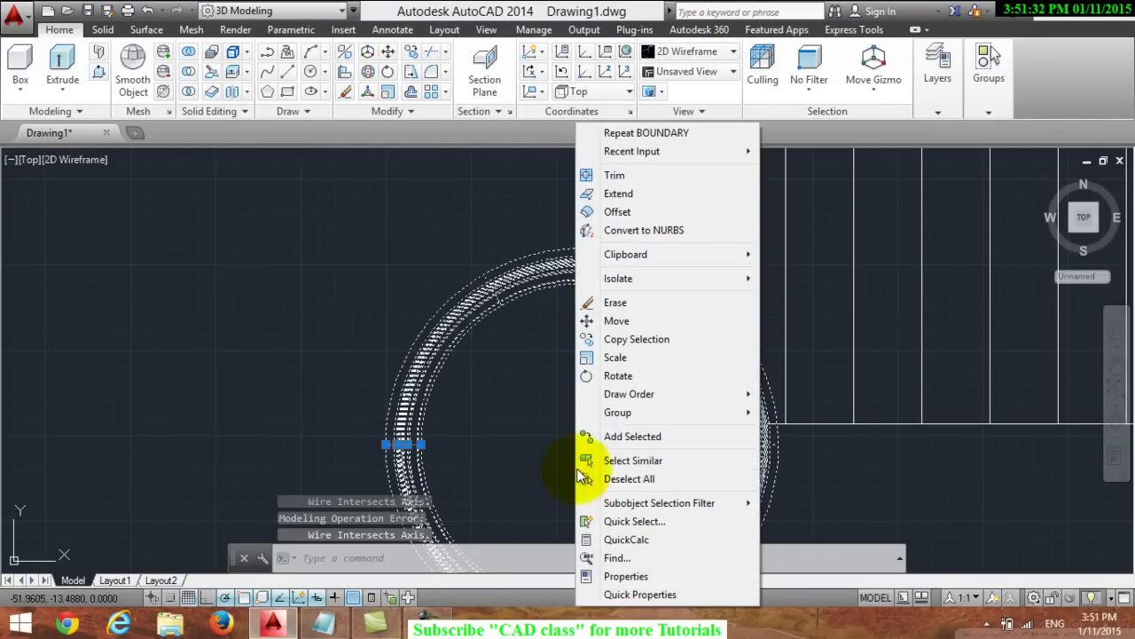
click(462, 269)
key(Escape)
right_click(437, 253)
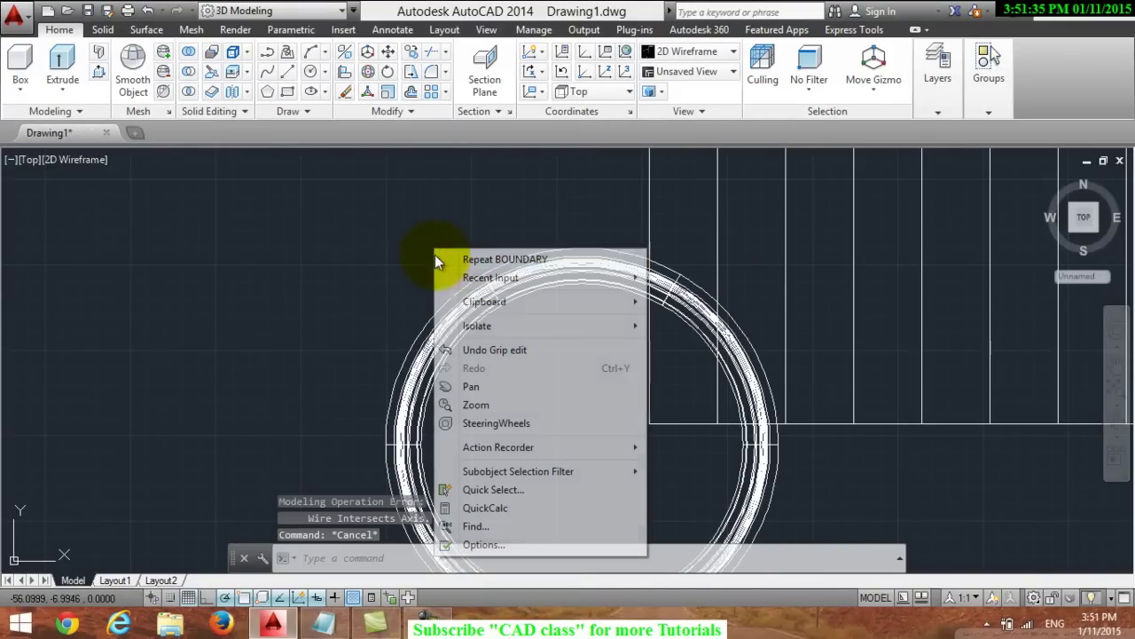
click(479, 351)
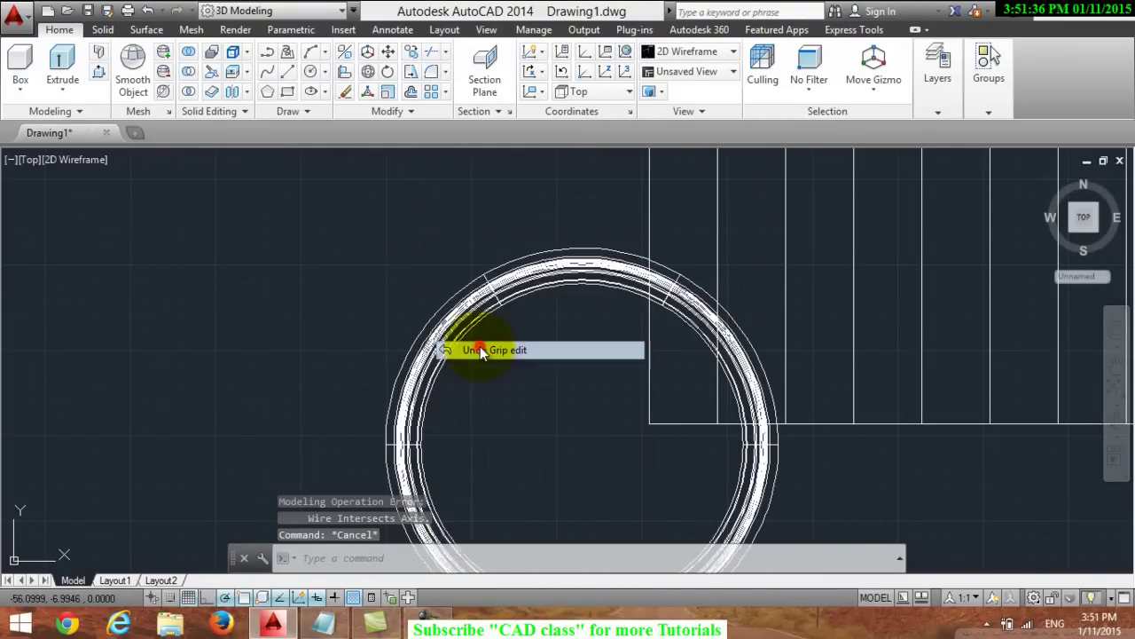
Turn off Polar, Osnap, Otrack and DUCS on the status bar
click(225, 598)
click(244, 598)
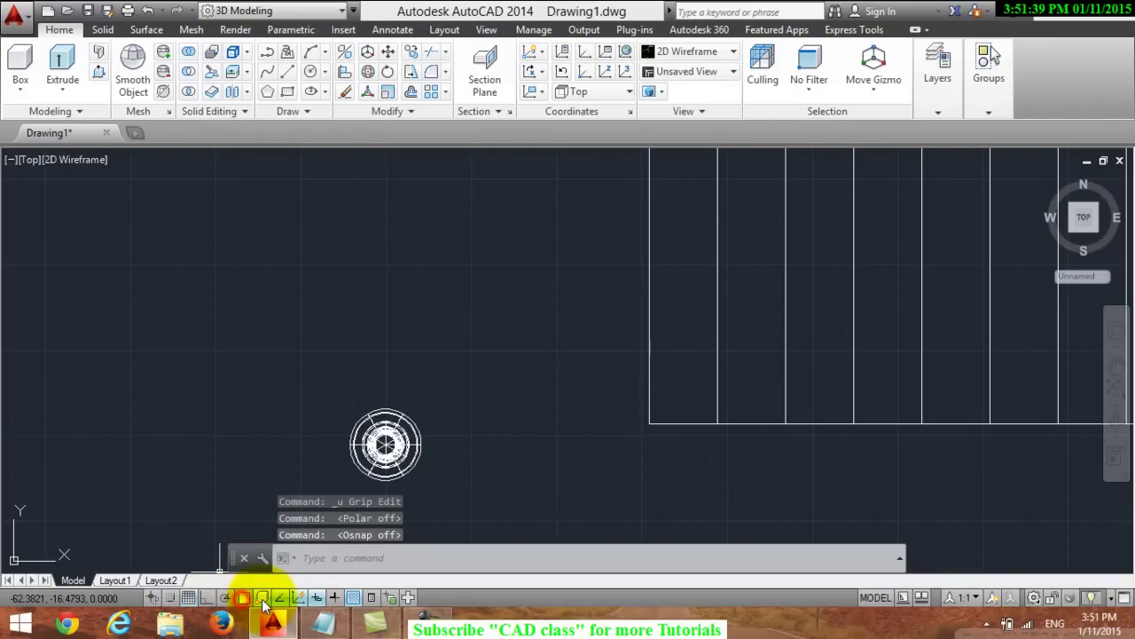
click(281, 598)
click(298, 598)
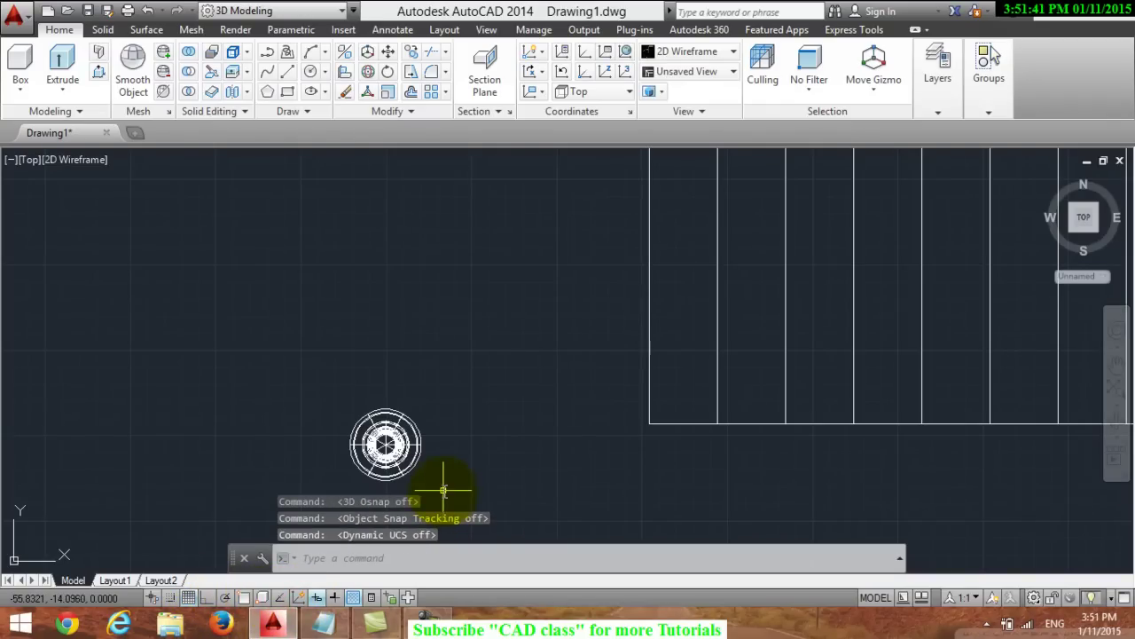
Reselect the spindle, cancel another grip stretch, and begin a crossing window around it
click(445, 483)
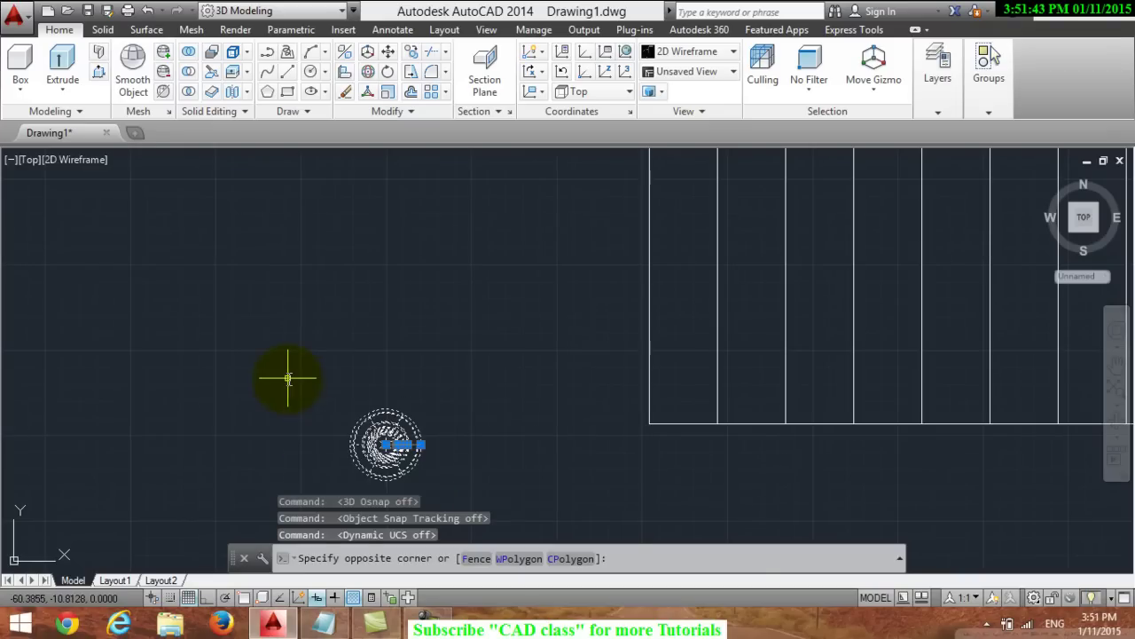
click(387, 443)
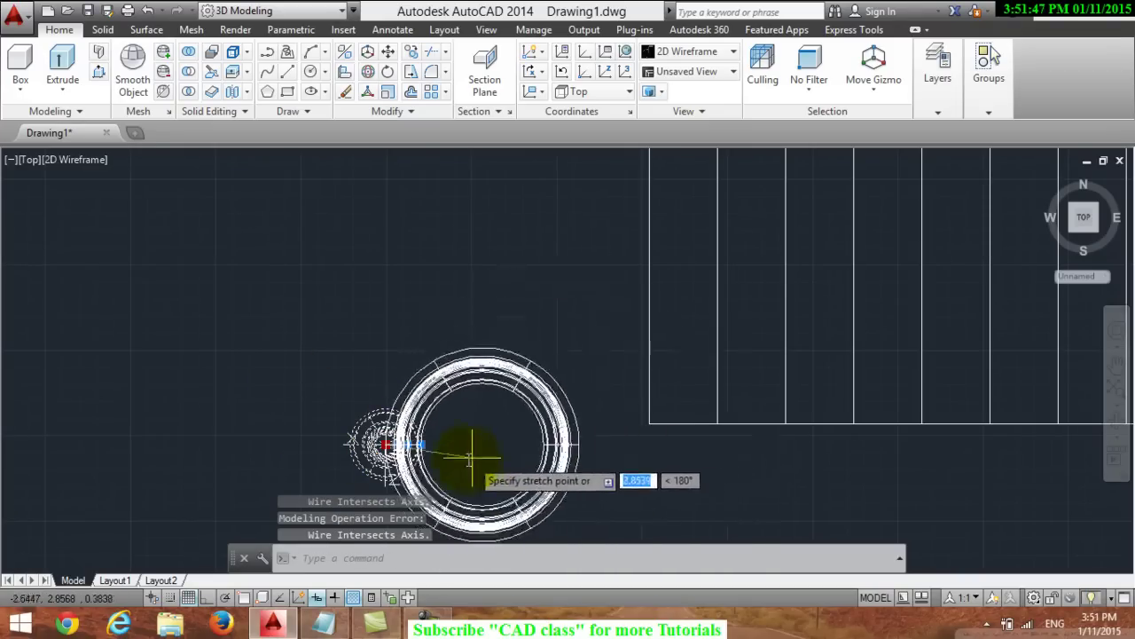
key(Escape)
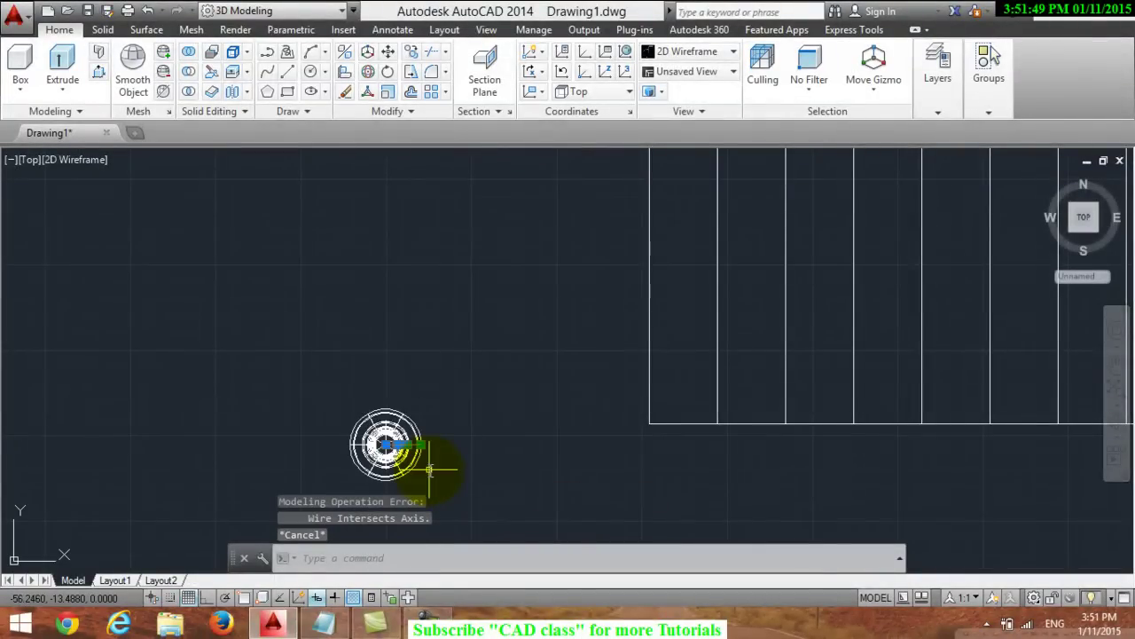
click(513, 450)
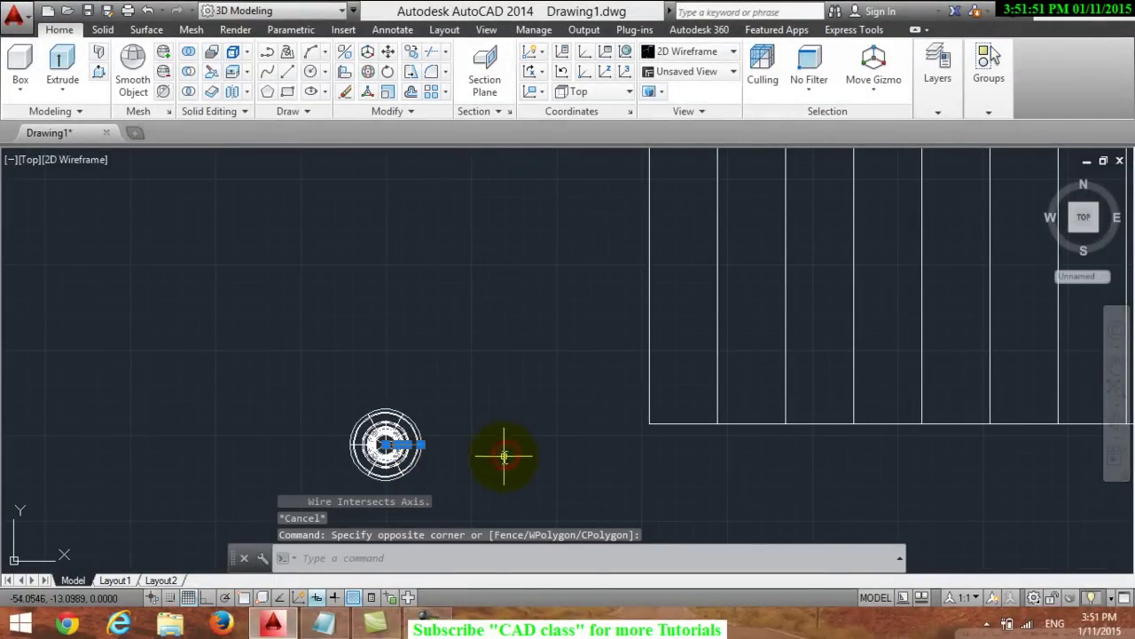
click(454, 479)
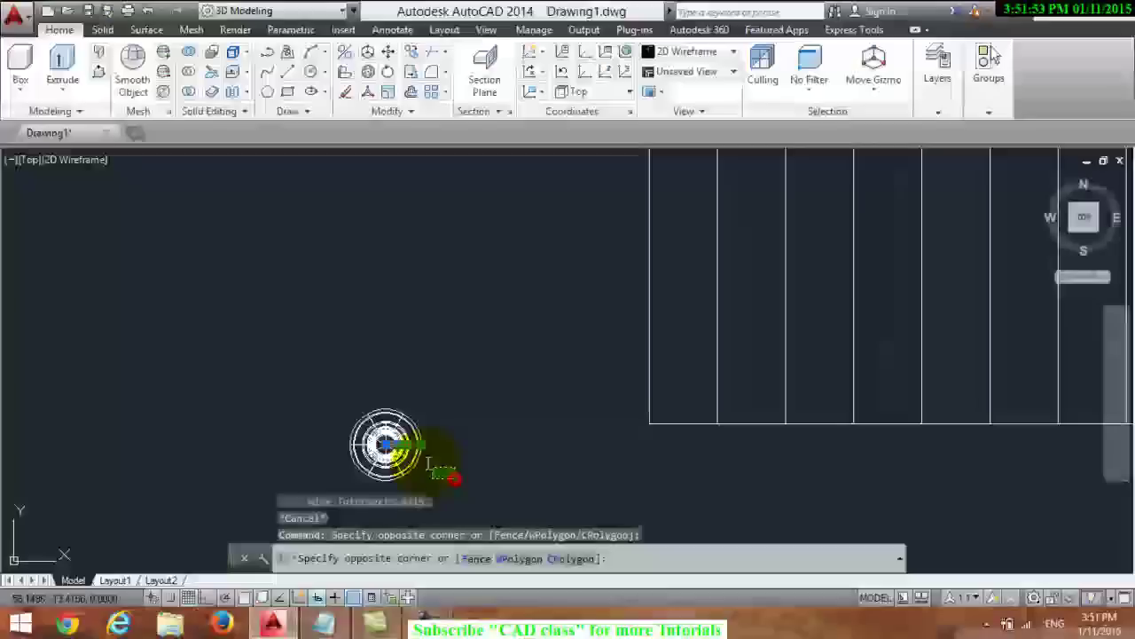
Move the spindle from its centre to the rectangle's lower-left corner
click(306, 408)
right_click(381, 441)
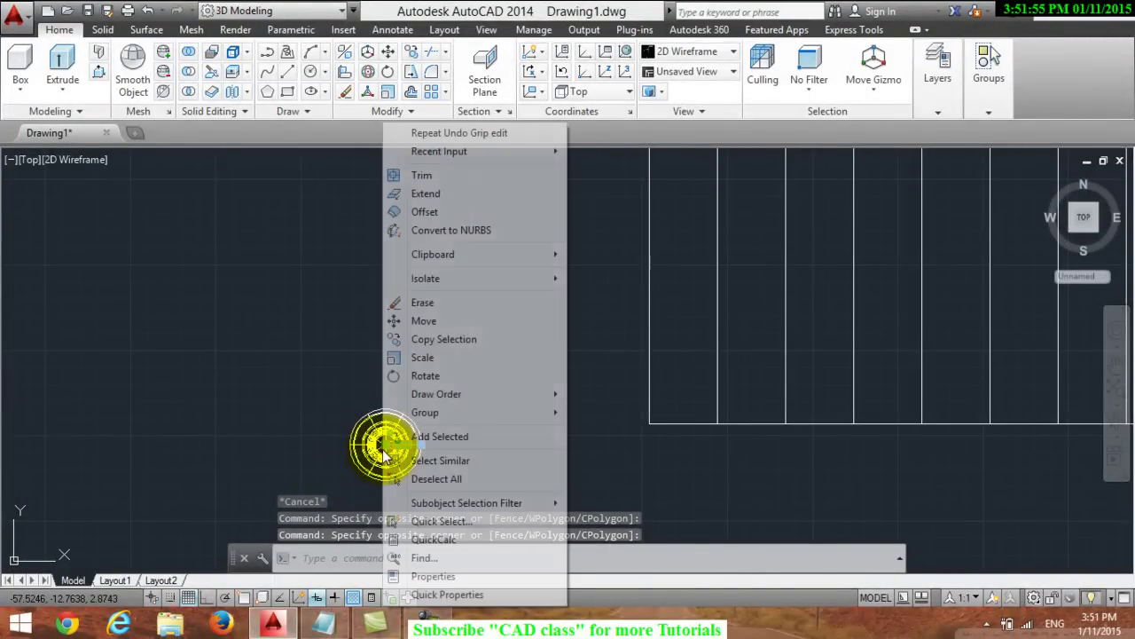
click(421, 313)
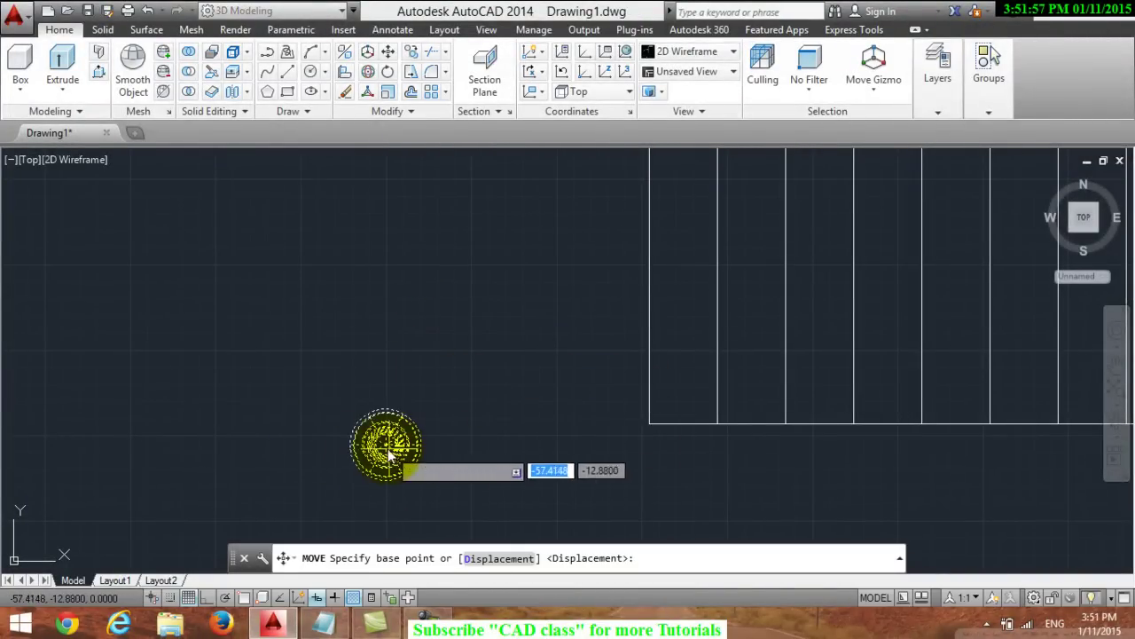
click(386, 443)
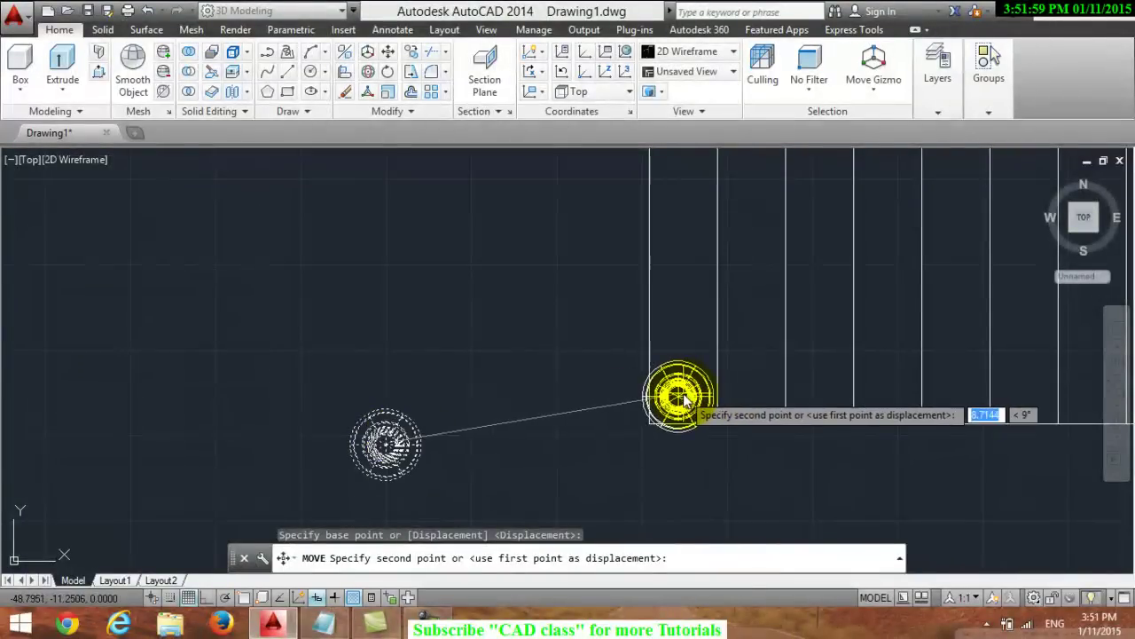
scroll(692, 392, up, 4)
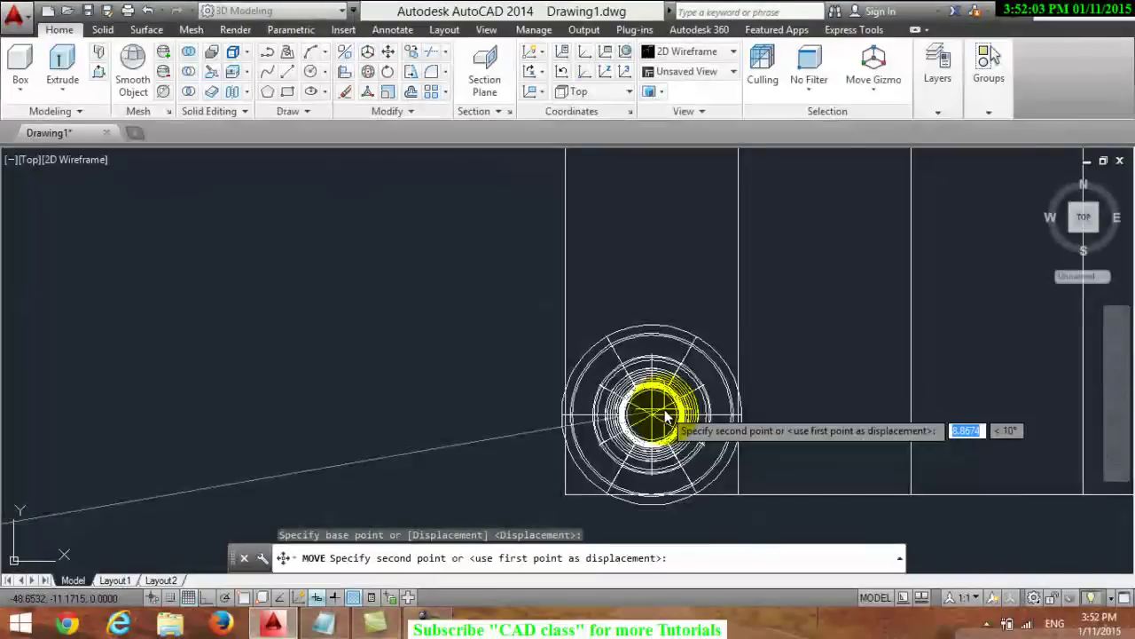
scroll(669, 410, down, 2)
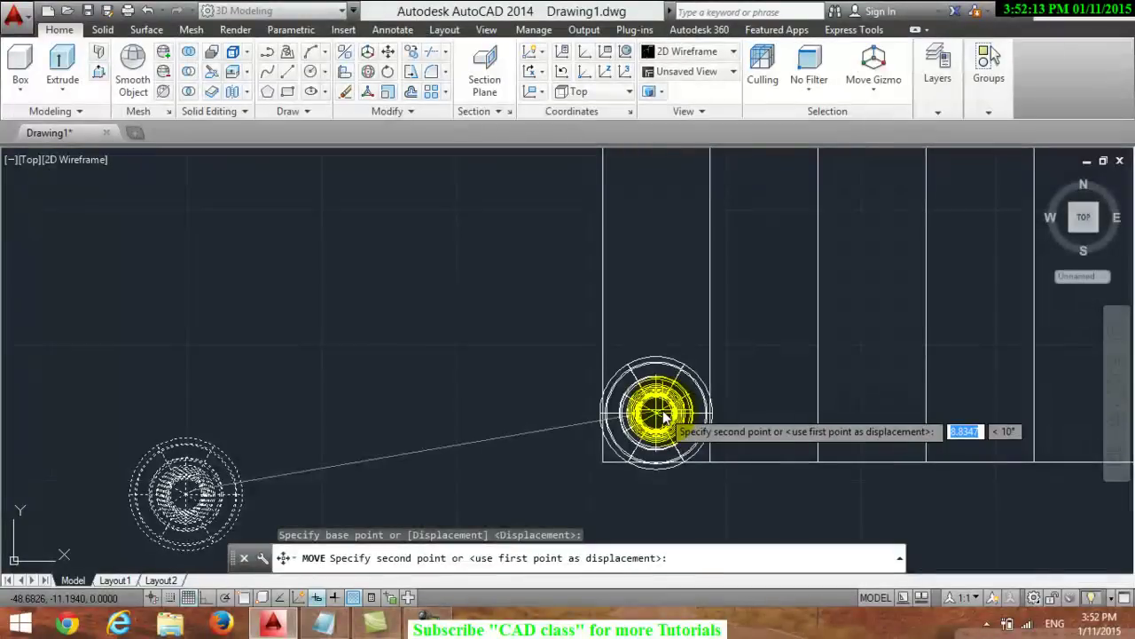
click(665, 417)
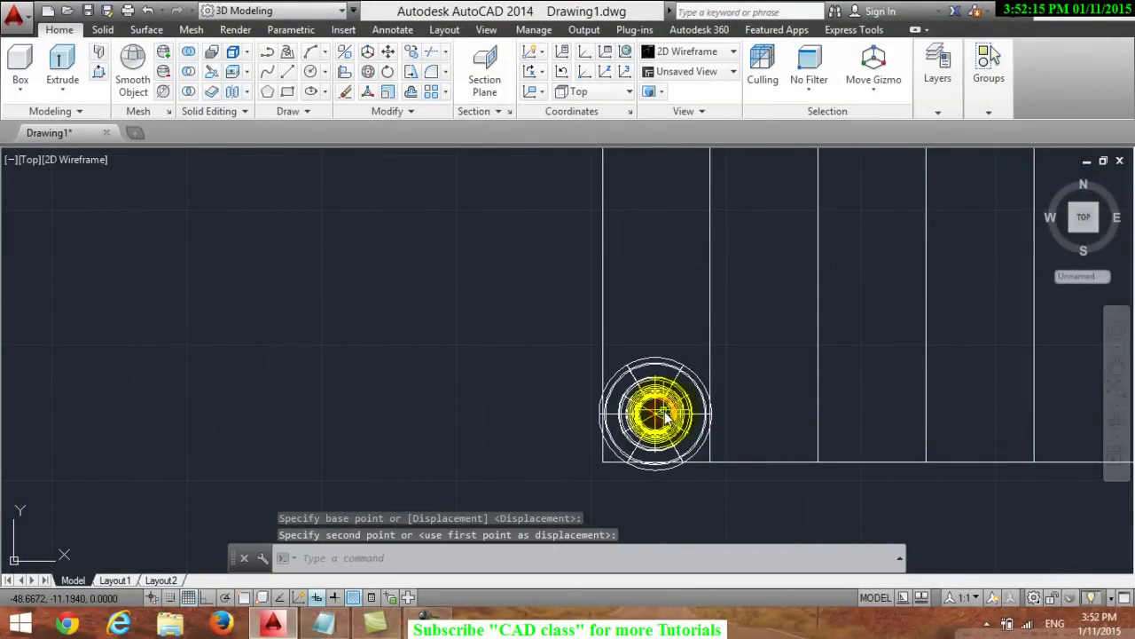
scroll(675, 432, down, 3)
scroll(677, 425, down, 3)
scroll(677, 424, up, 2)
scroll(665, 418, up, 2)
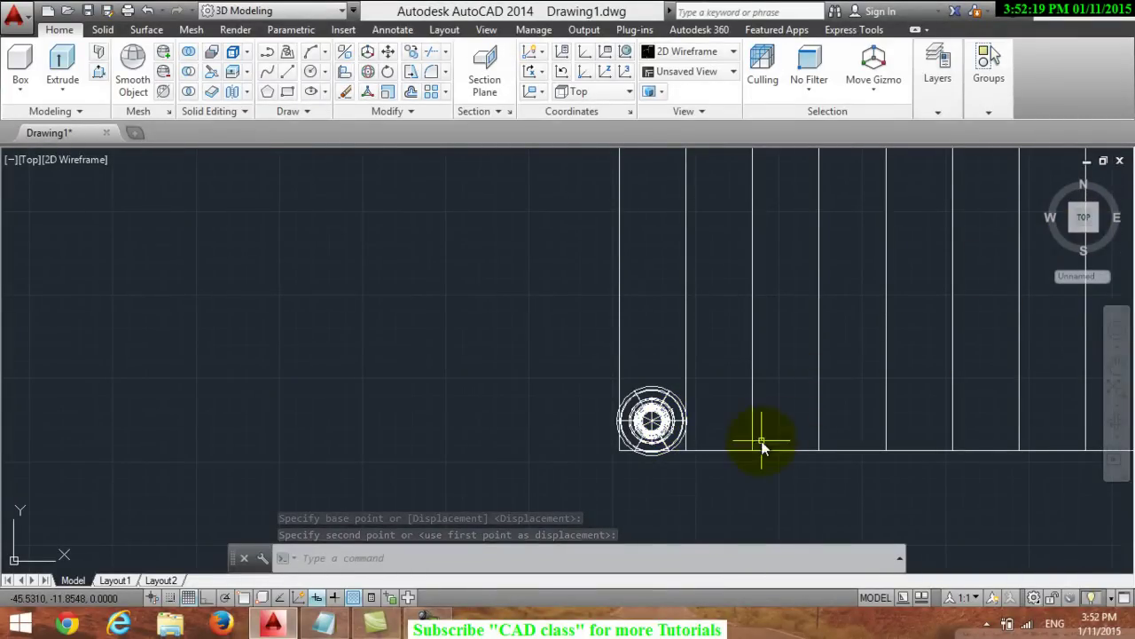
scroll(701, 422, down, 1)
scroll(702, 422, up, 1)
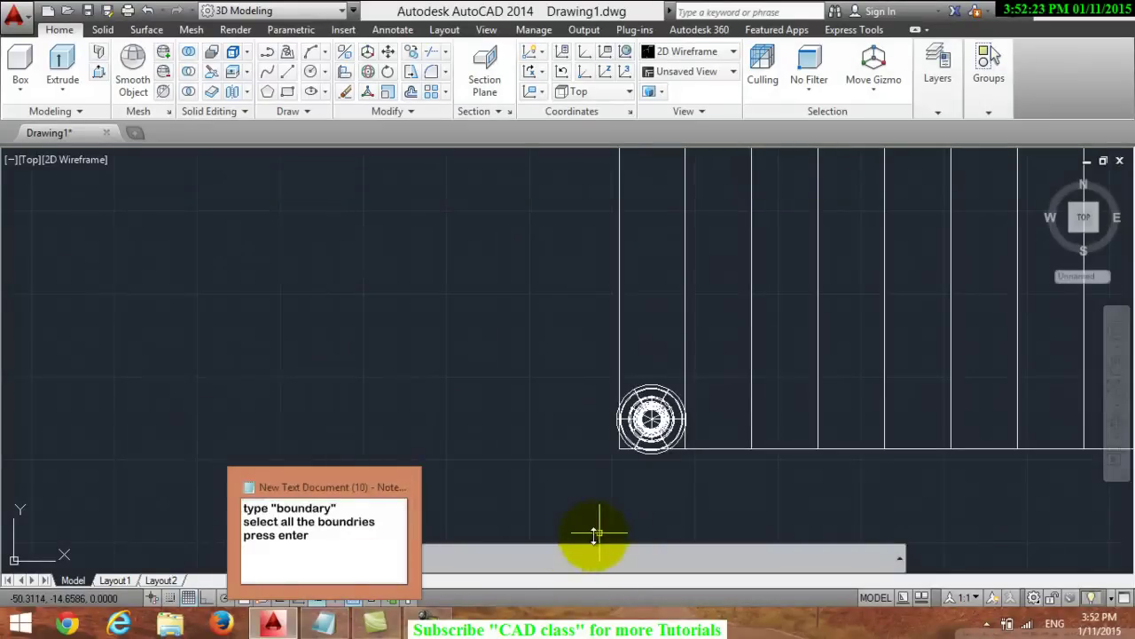
Copy the spindle (py) from its centre to the rectangle's upper-left corner
click(532, 556)
text(co)
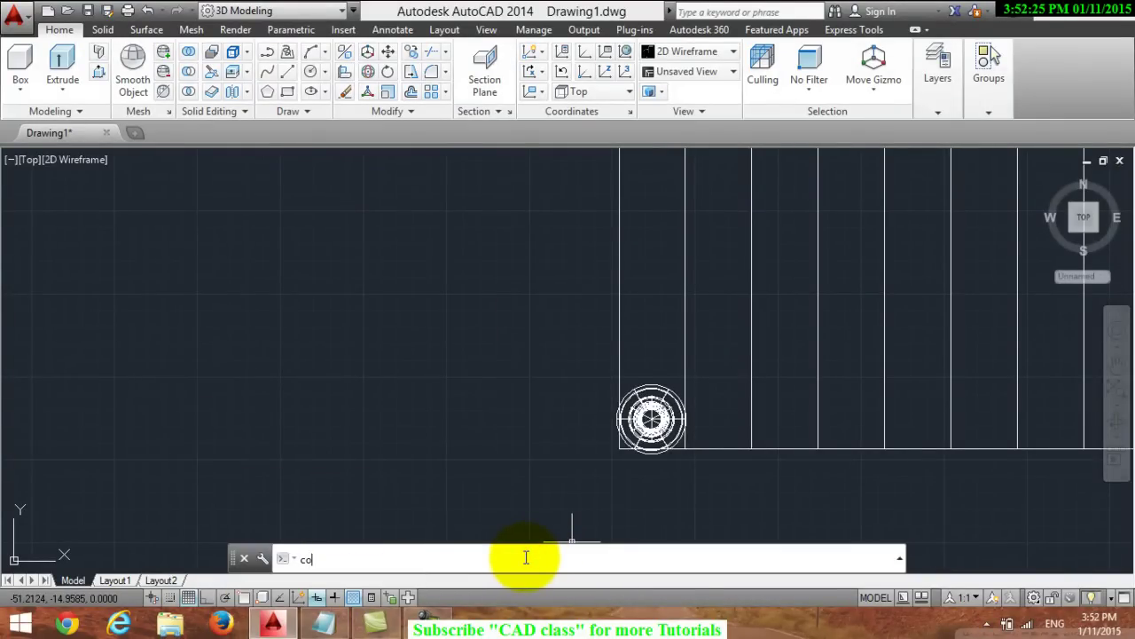
text(py)
key(Return)
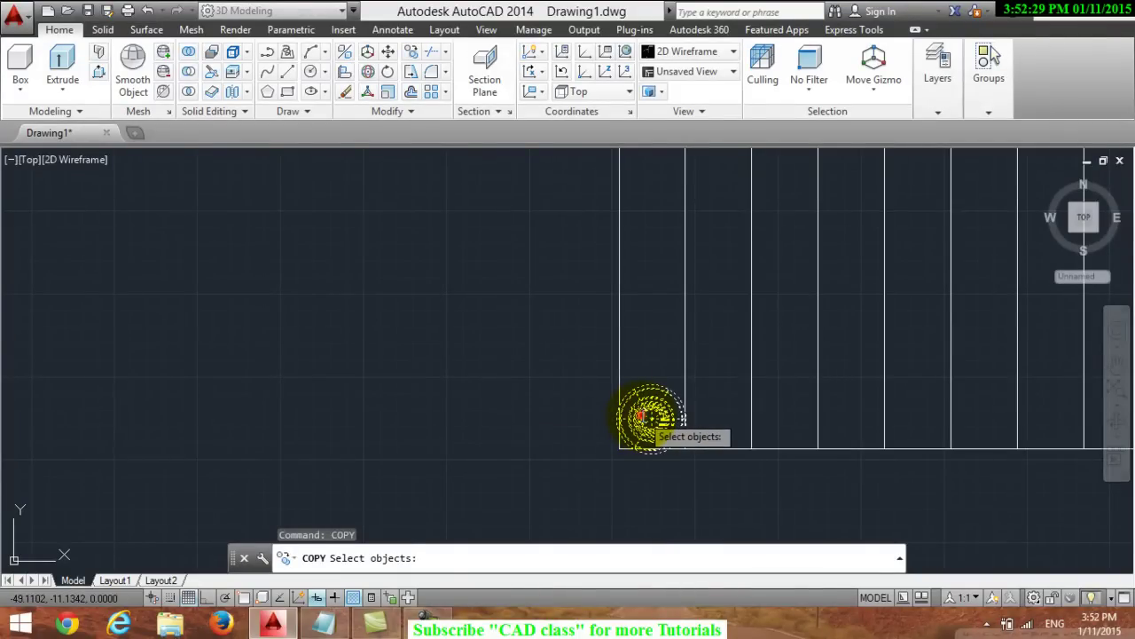
click(641, 415)
key(Return)
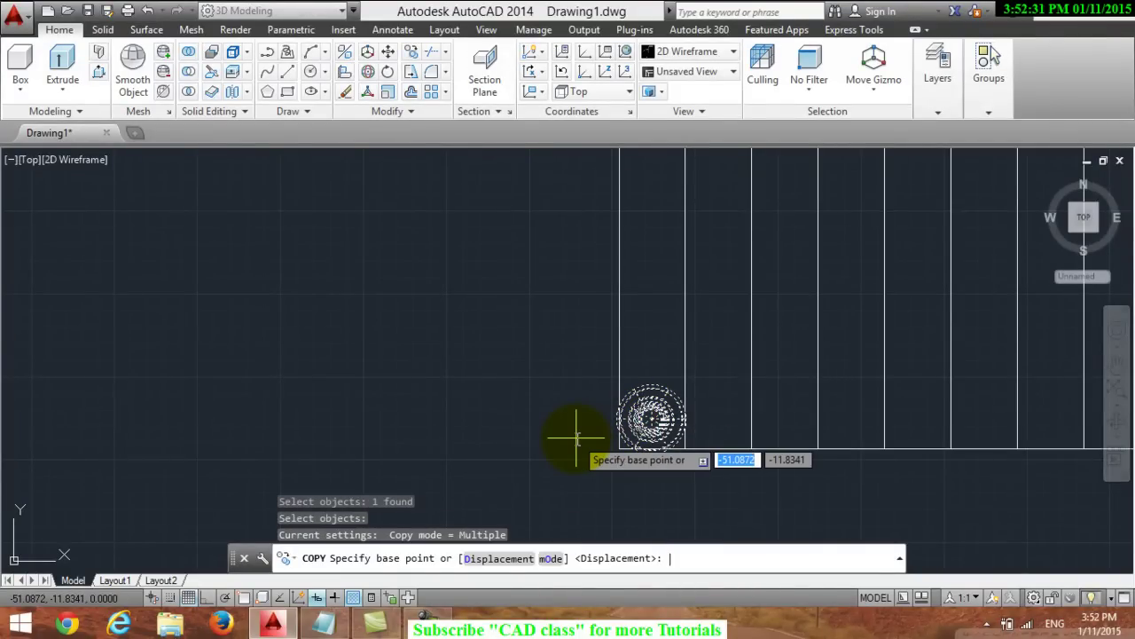
scroll(687, 234, down, 2)
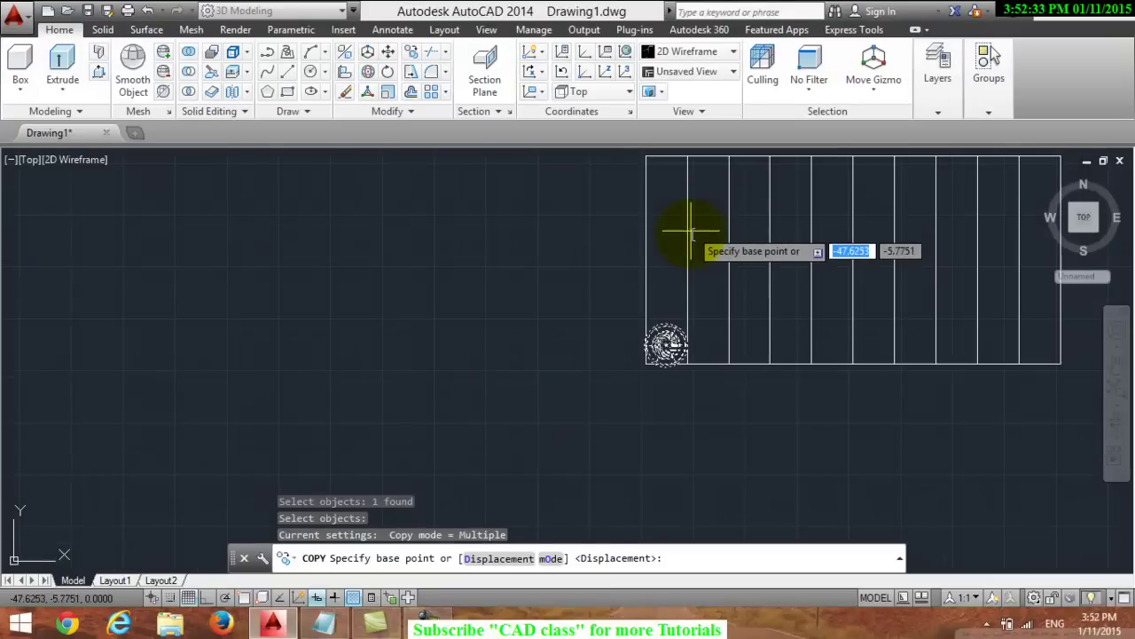
scroll(691, 236, up, 4)
scroll(648, 430, down, 2)
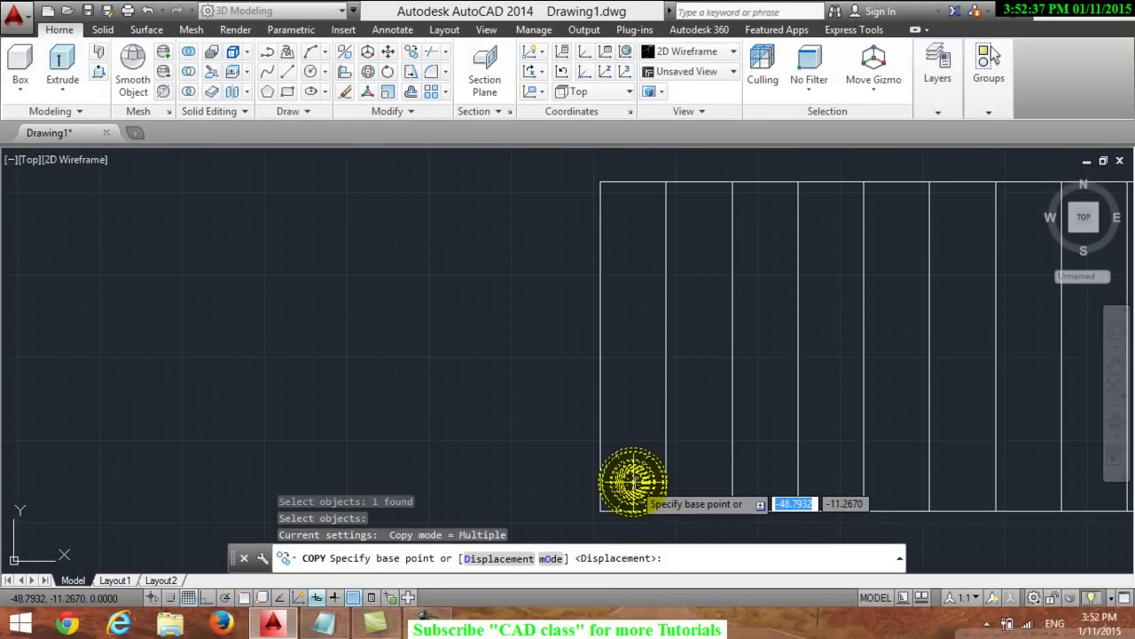
click(632, 482)
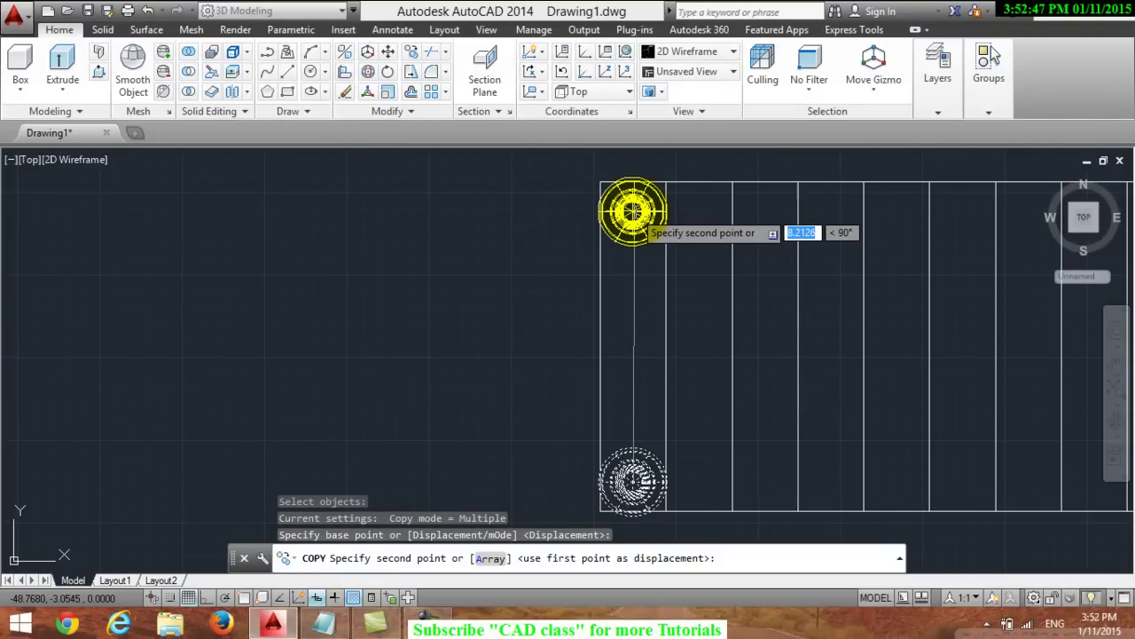
click(632, 212)
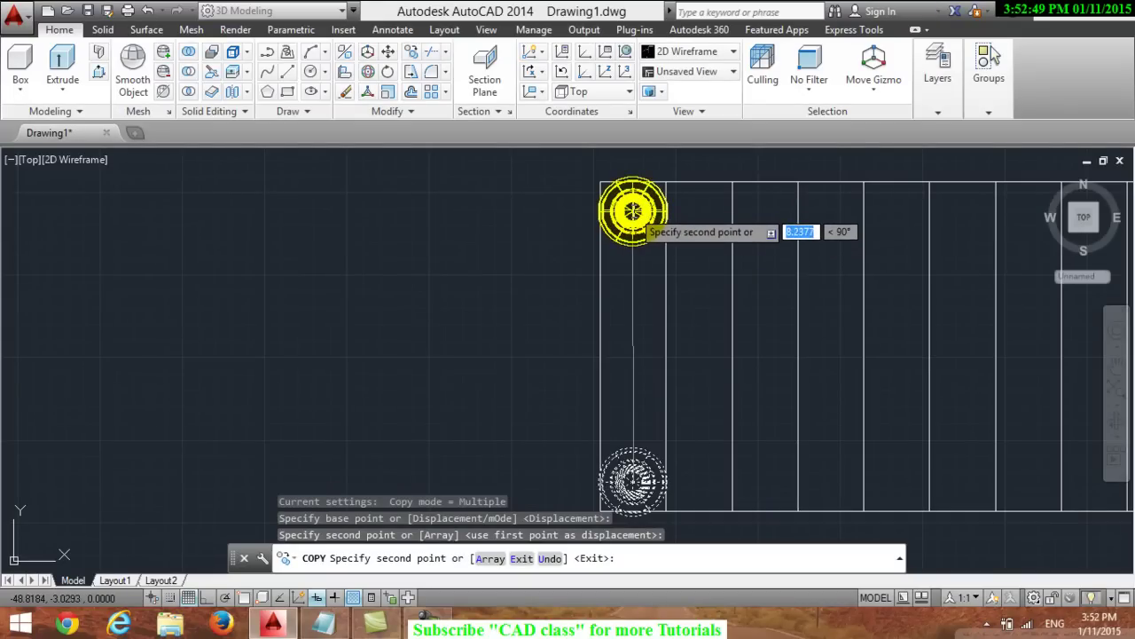
key(Return)
Switch to Notepad and select all of the note text
middle_drag(517, 371, 514, 370)
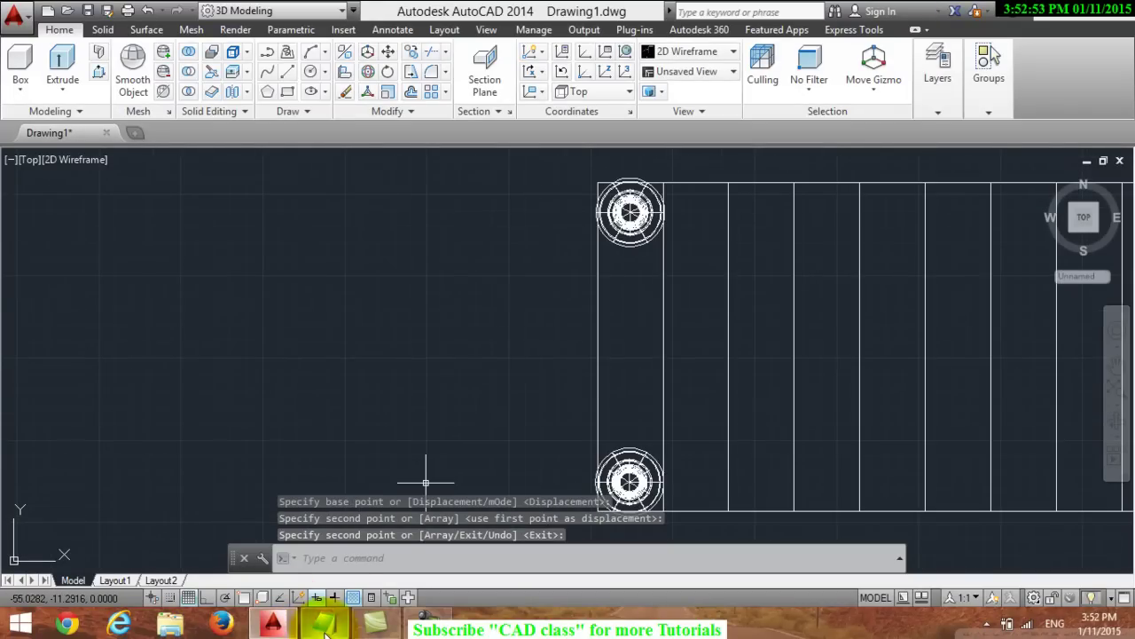
click(324, 623)
drag(547, 323, 4, 39)
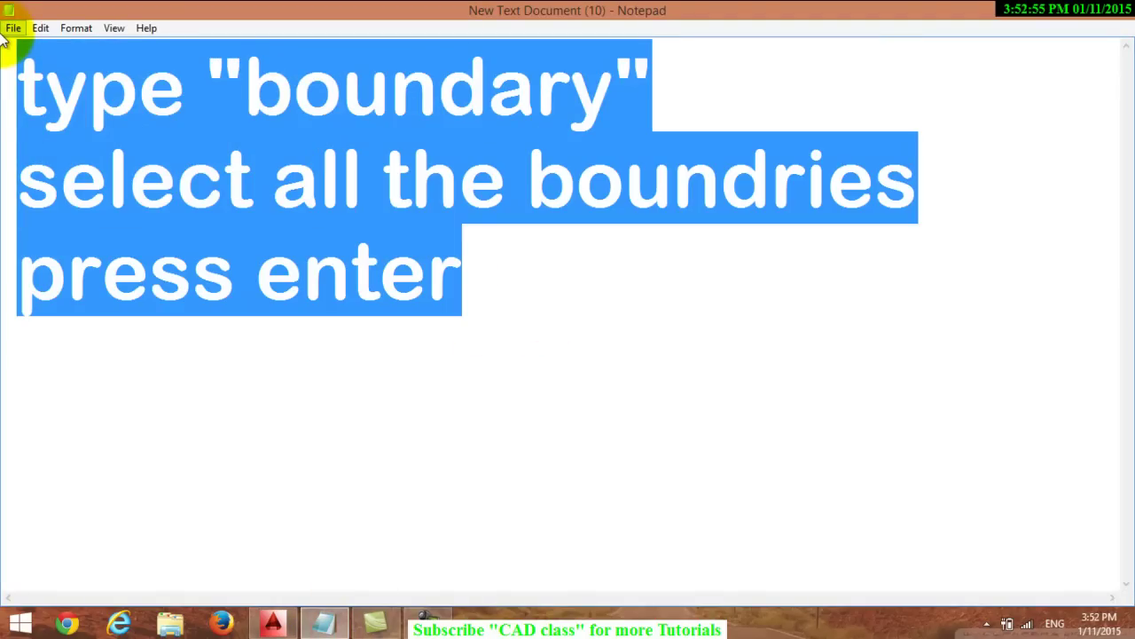
Replace the notes with the line 'type "copy"' and return to the AutoCAD drawing
text(type)
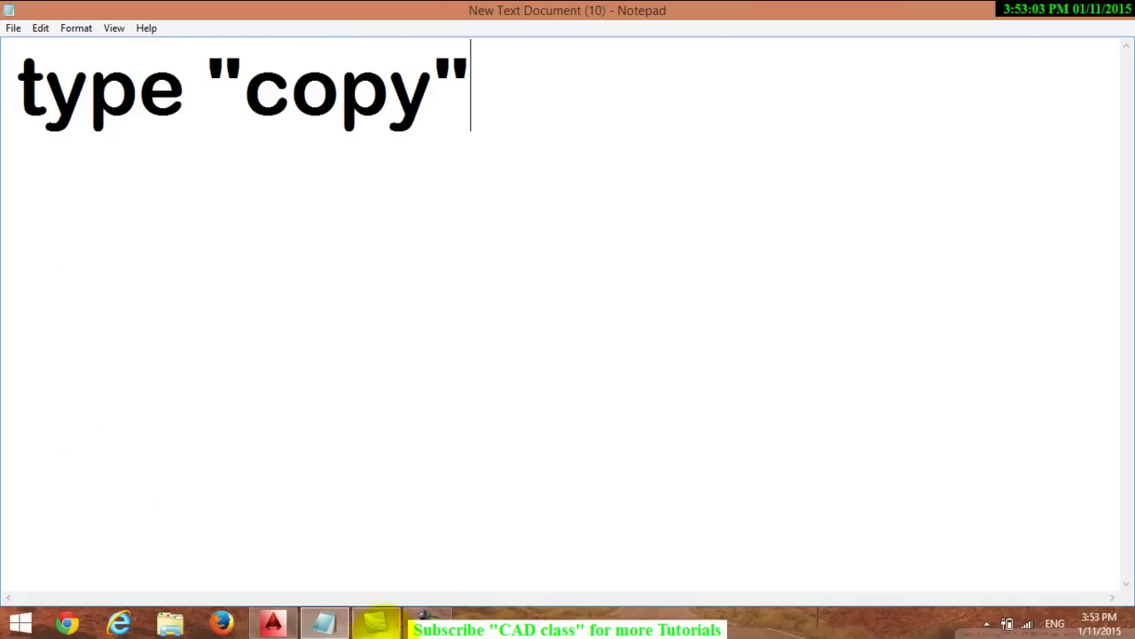
click(273, 622)
scroll(768, 312, down, 2)
Pan the rectangle with both corner spindles left of centre, then select the old Notepad note text
scroll(768, 312, down, 2)
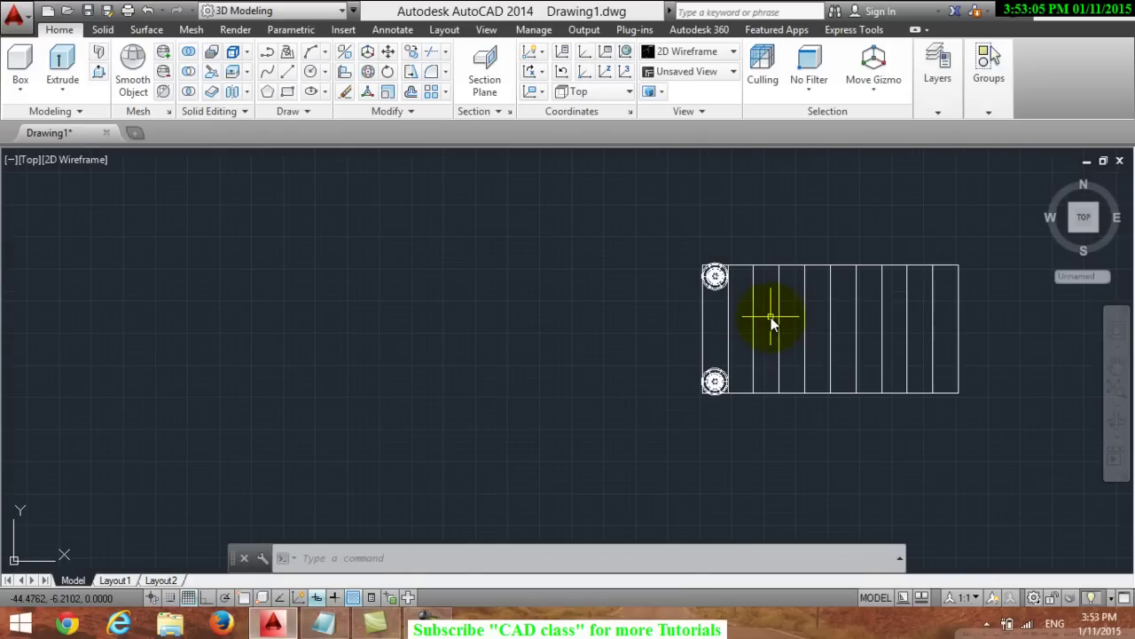
click(1117, 364)
drag(985, 364, 582, 376)
right_click(592, 330)
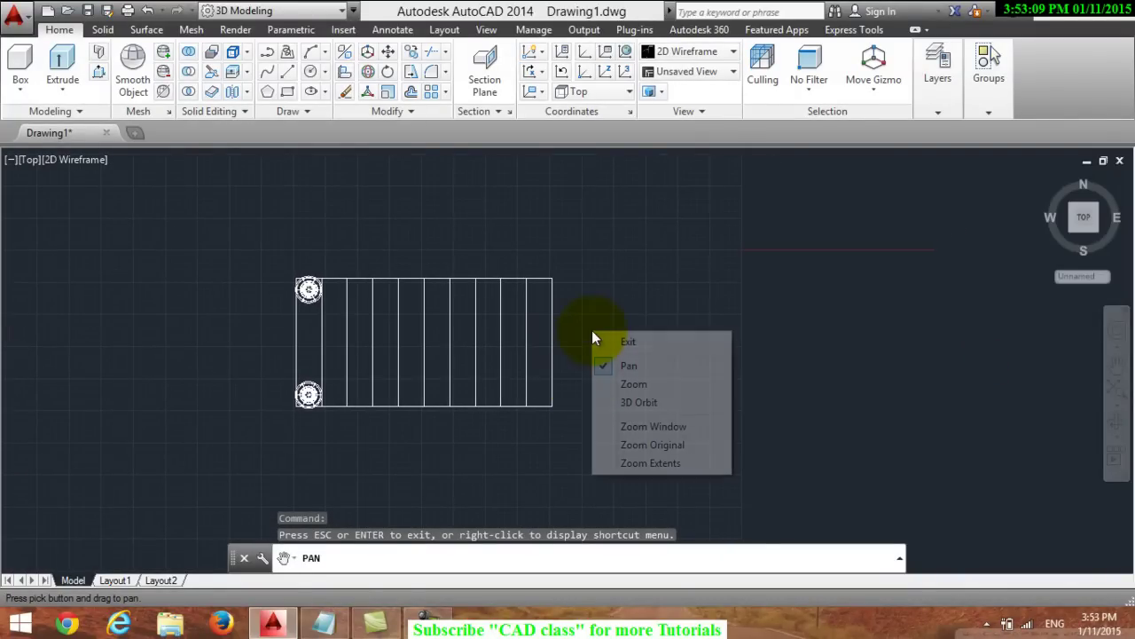
click(607, 339)
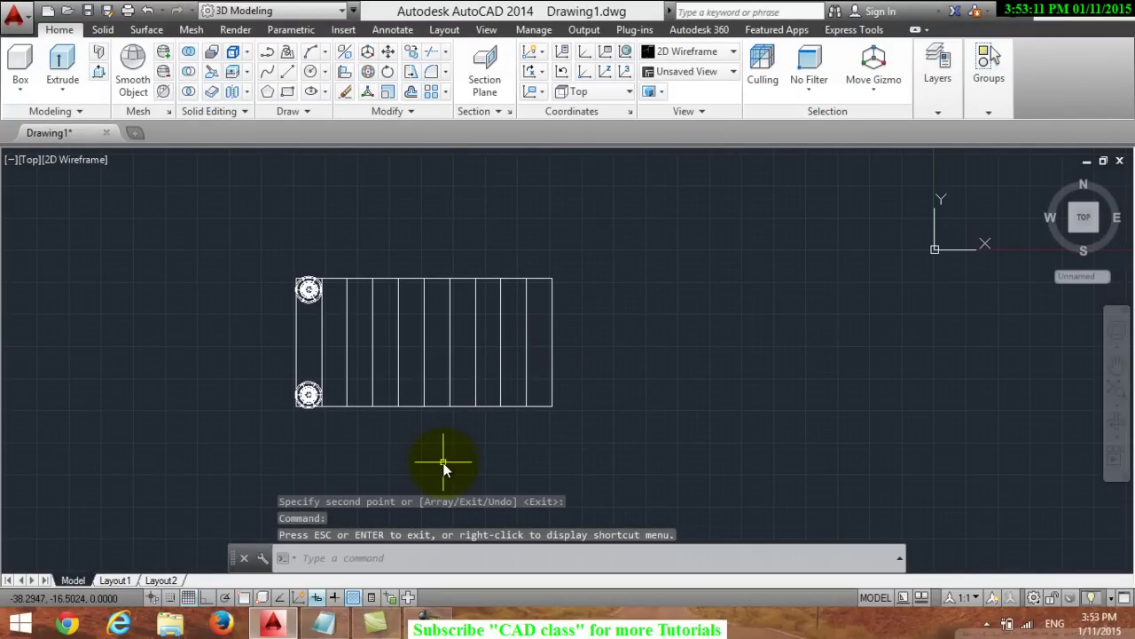
click(324, 622)
drag(483, 116, 5, 114)
Replace the Notepad note with the 'type "array' instruction and go back to AutoCAD
key(BackSpace)
text(type)
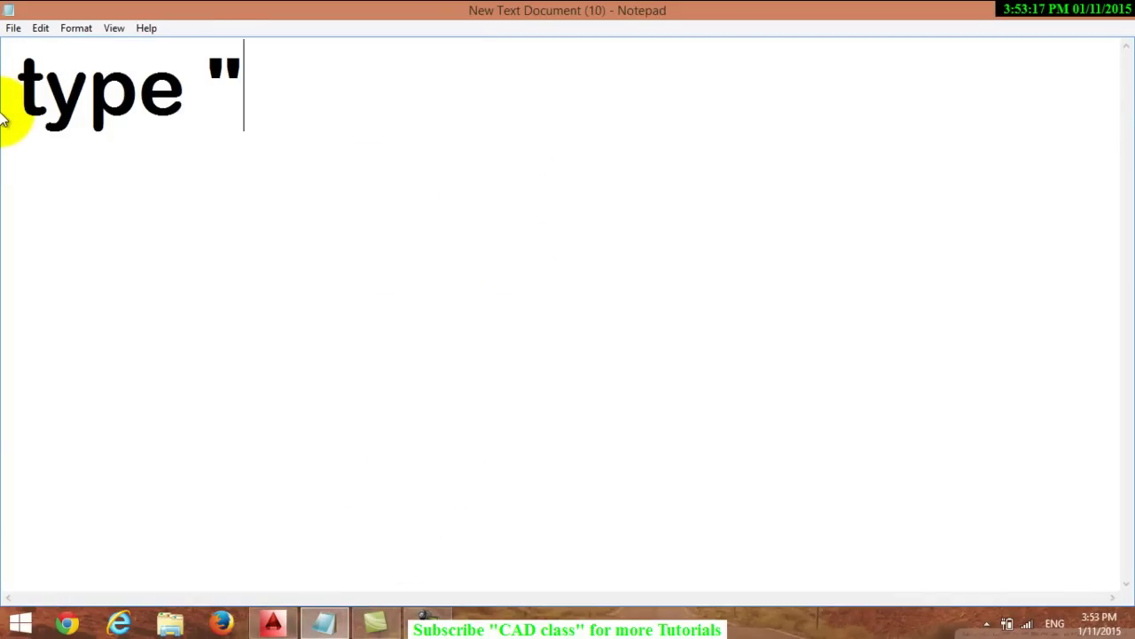
text(ray)
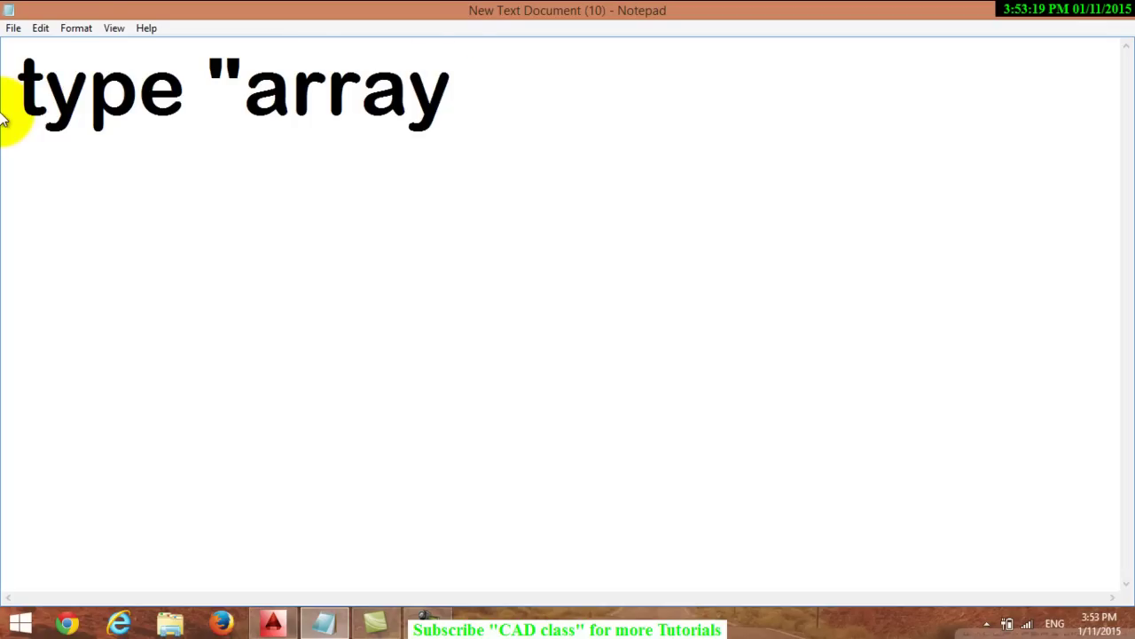
click(273, 622)
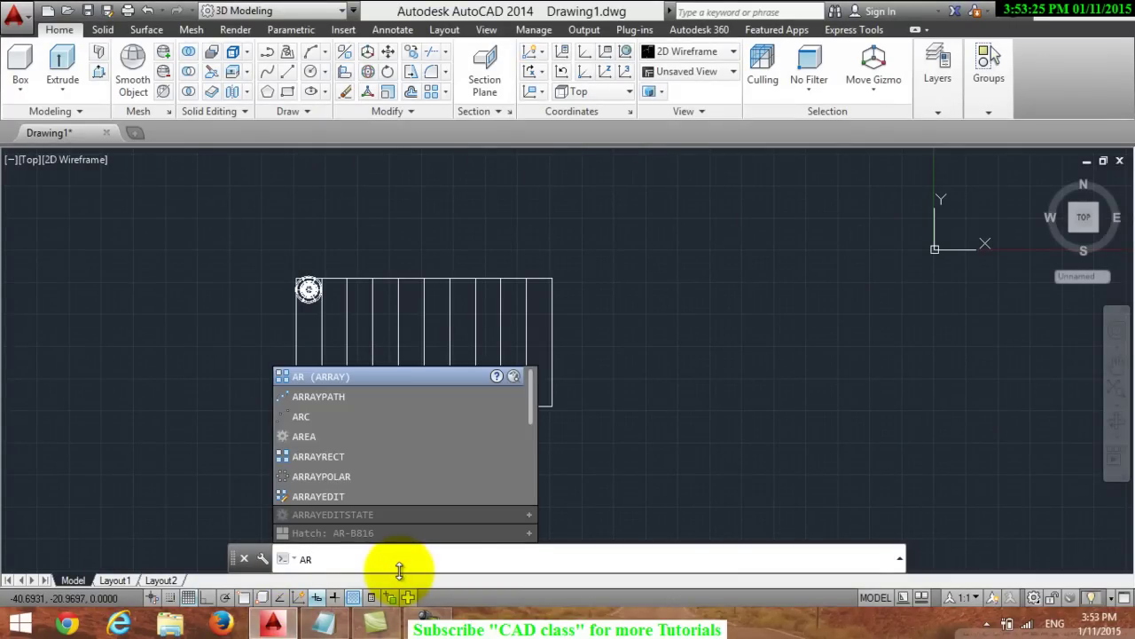
key(Return)
scroll(410, 529, up, 2)
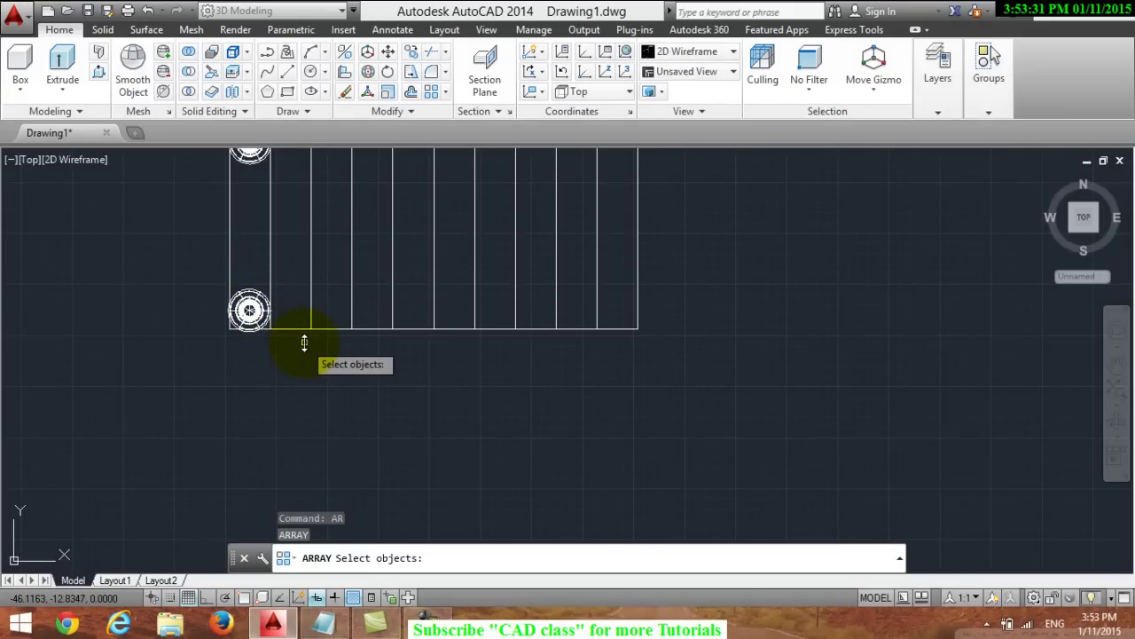
scroll(304, 342, down, 2)
scroll(343, 431, down, 1)
scroll(343, 431, up, 2)
scroll(343, 431, up, 1)
right_click(344, 426)
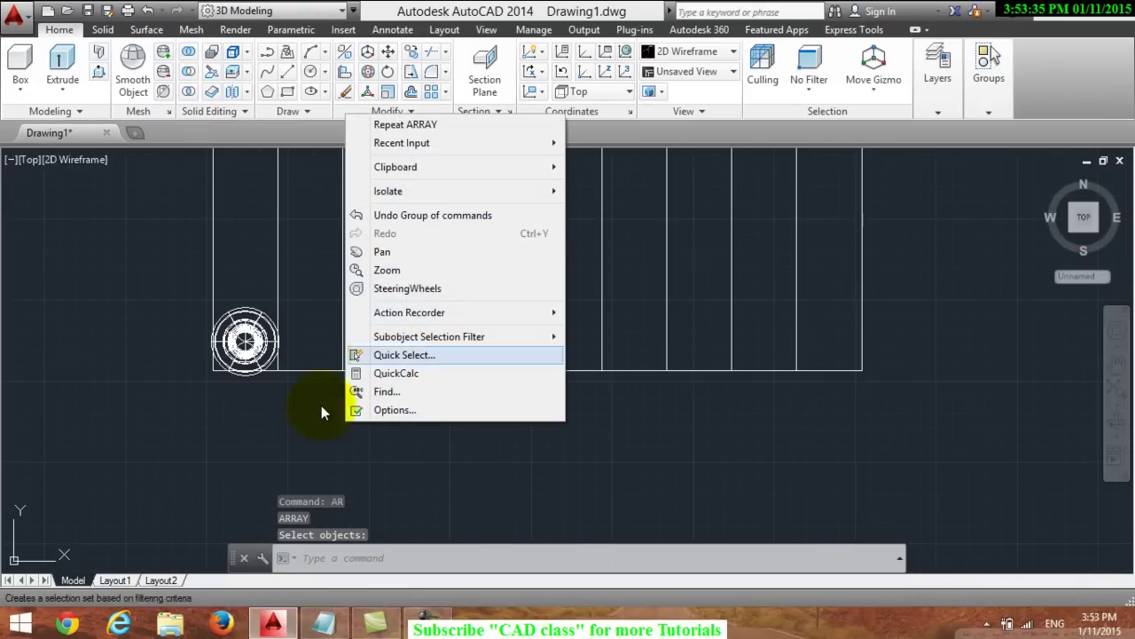
click(283, 419)
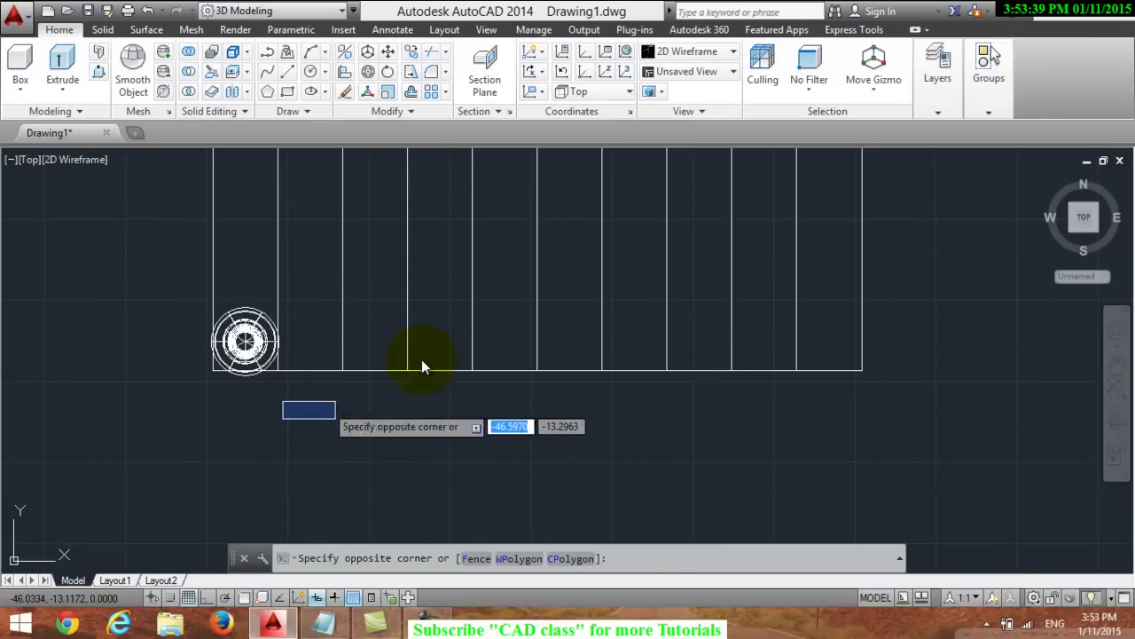
click(344, 386)
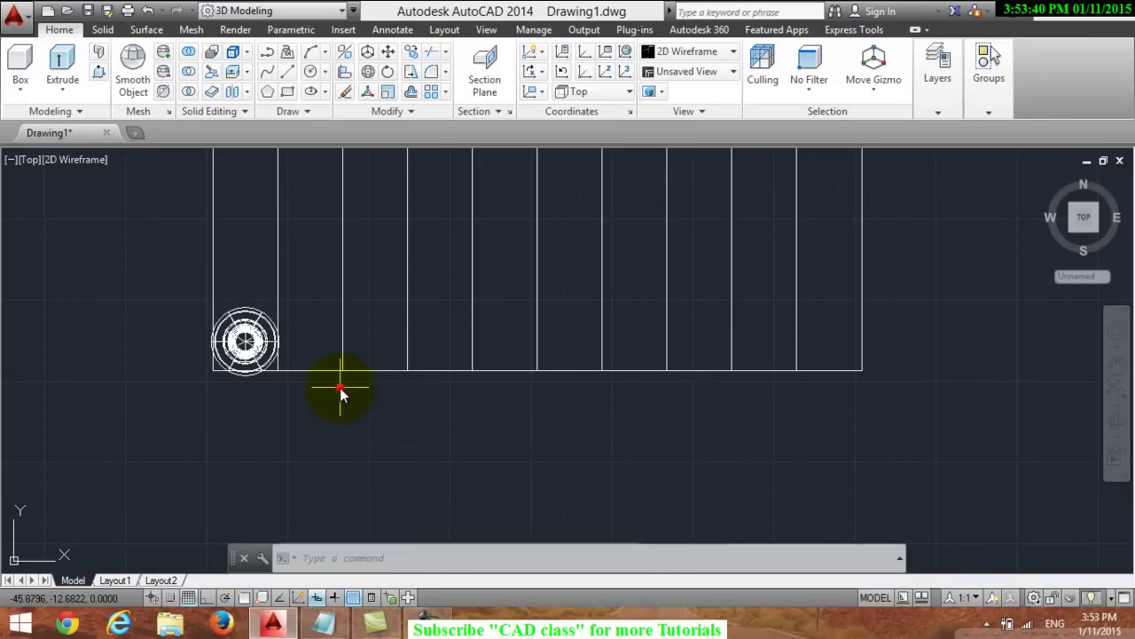
Start a line at a spindle centre with Ortho on, then abandon the unfinished line
click(286, 71)
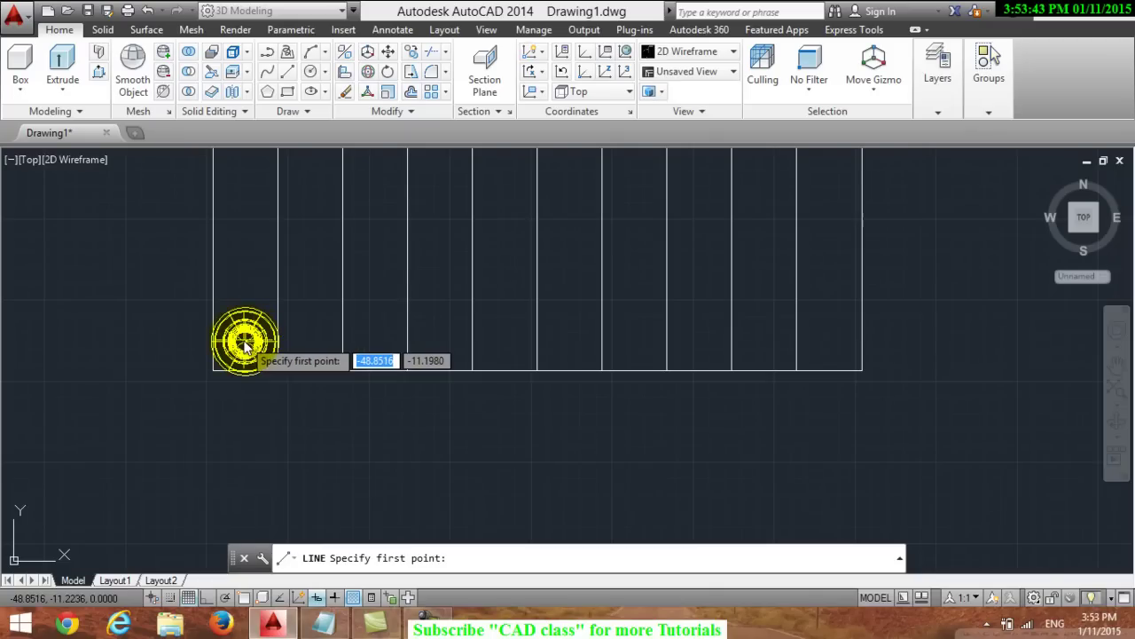
scroll(245, 342, up, 5)
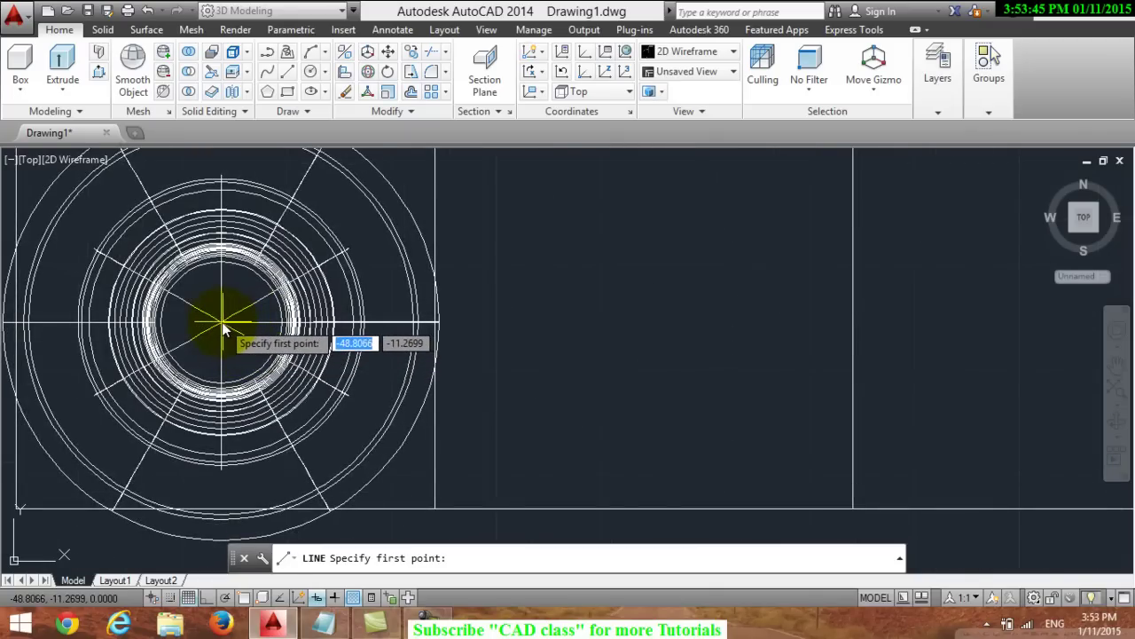
click(222, 322)
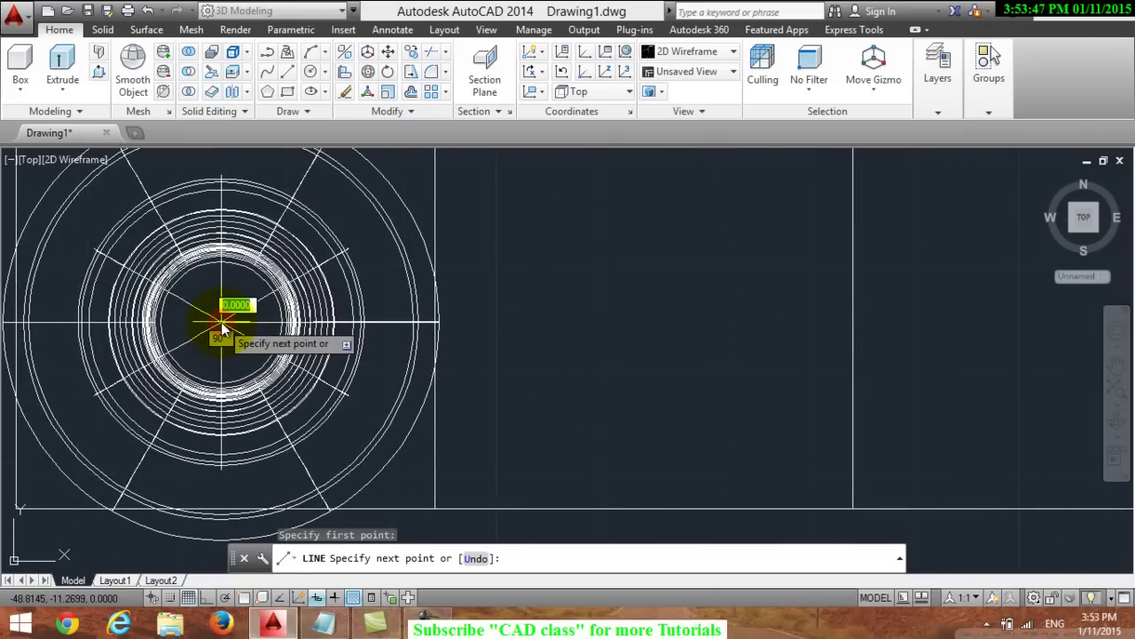
scroll(595, 321, down, 5)
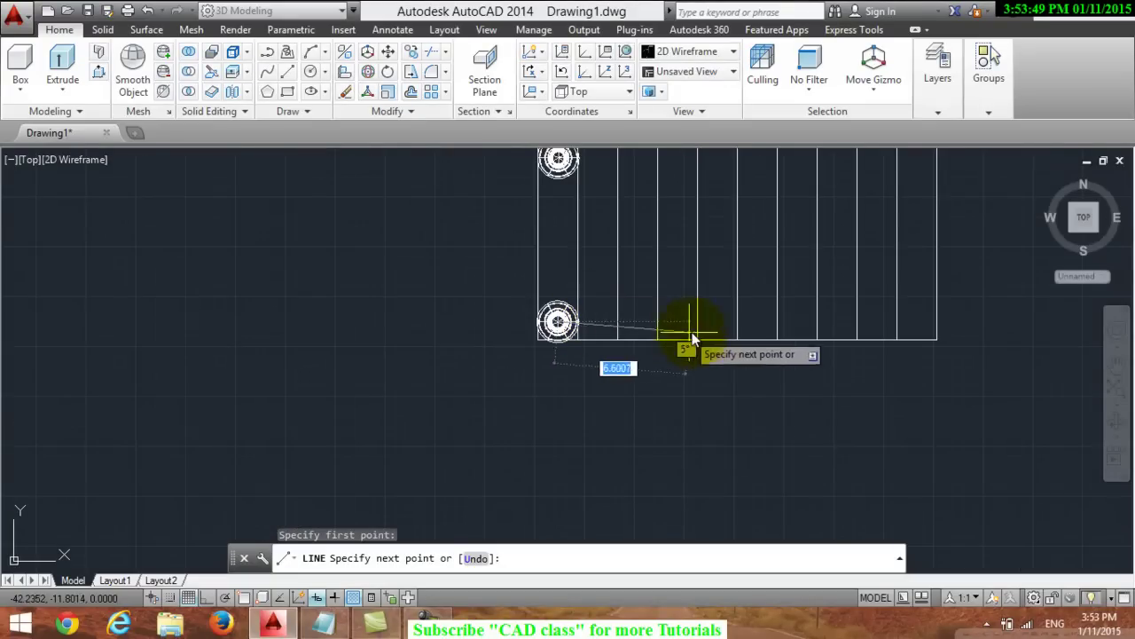
click(206, 597)
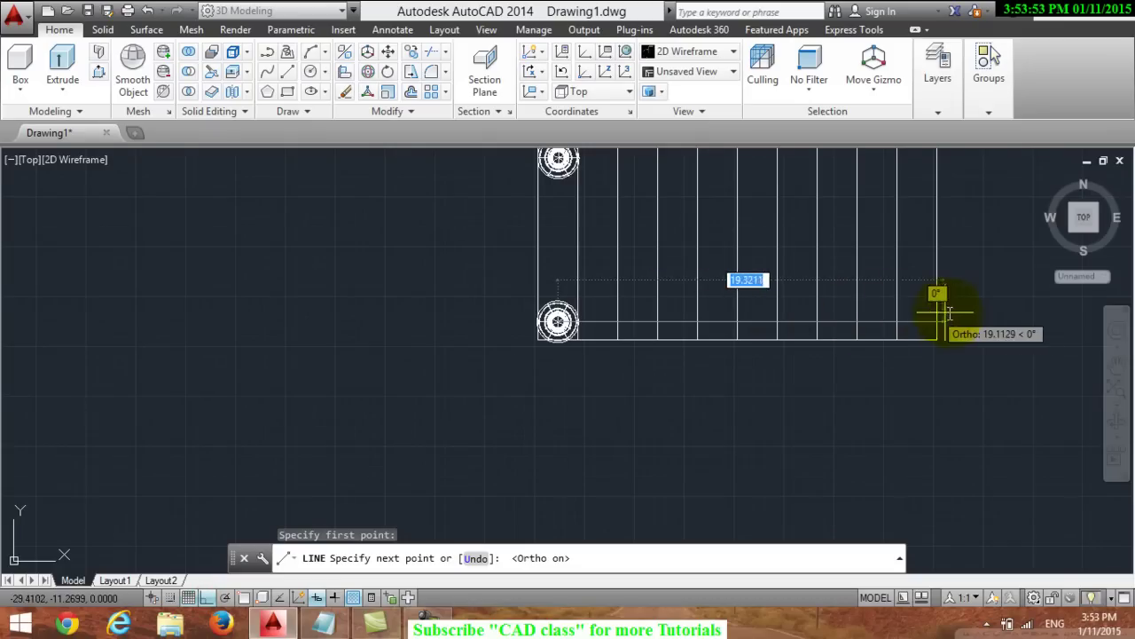
scroll(983, 314, up, 4)
scroll(881, 325, up, 2)
scroll(683, 398, up, 2)
scroll(583, 388, up, 2)
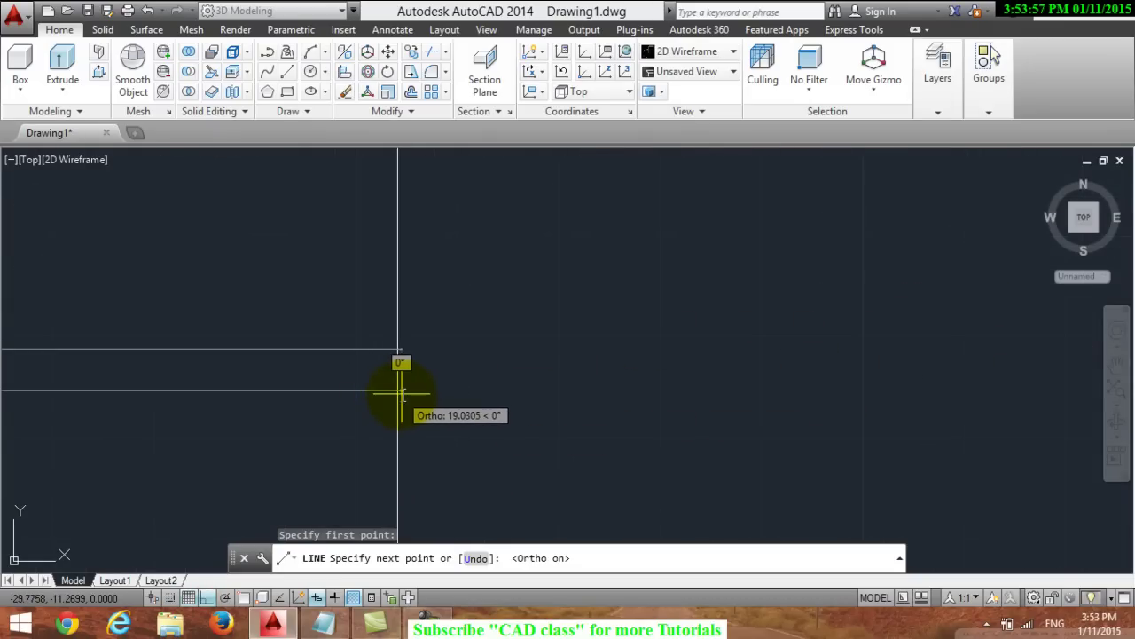
scroll(399, 393, down, 1)
scroll(398, 393, down, 2)
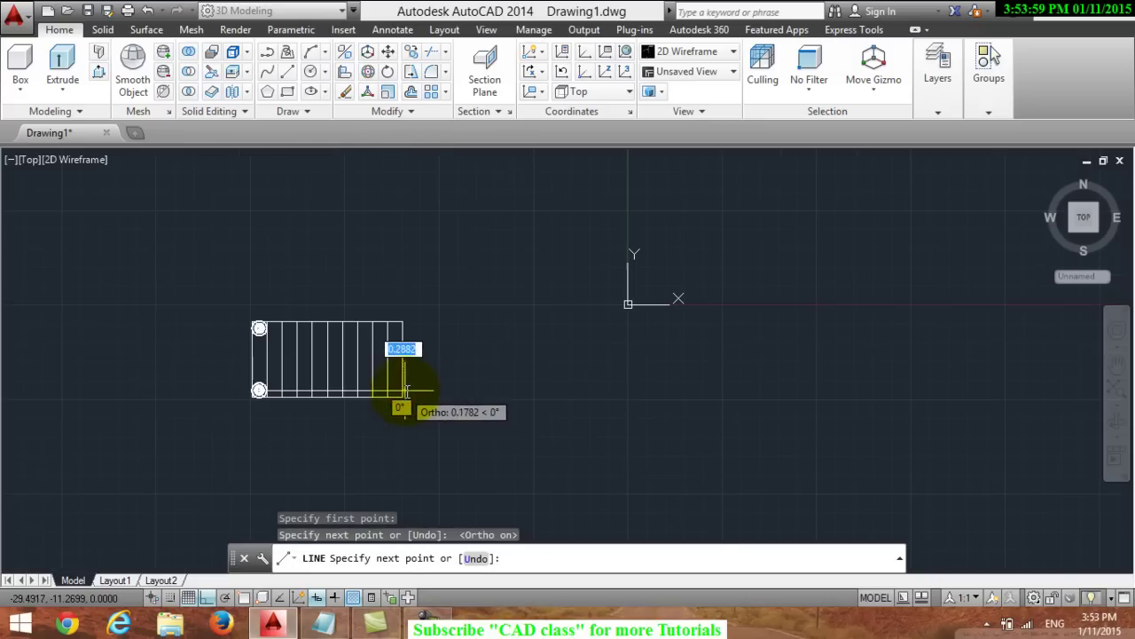
key(Return)
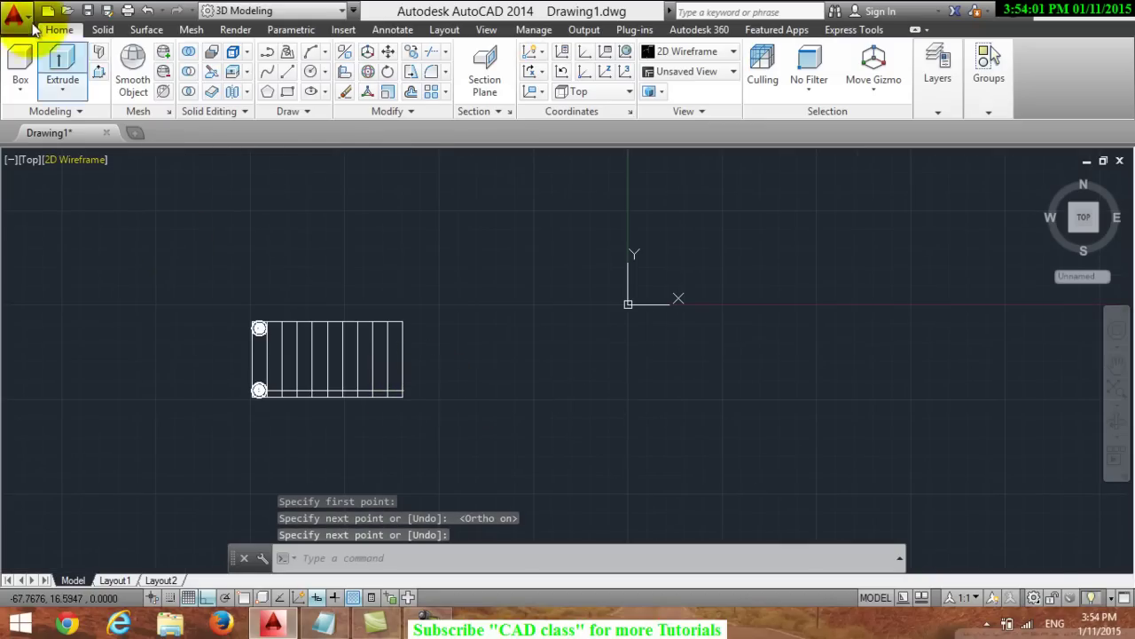
Draw a horizontal guide line from the spindle's centre to past the rectangle
click(285, 76)
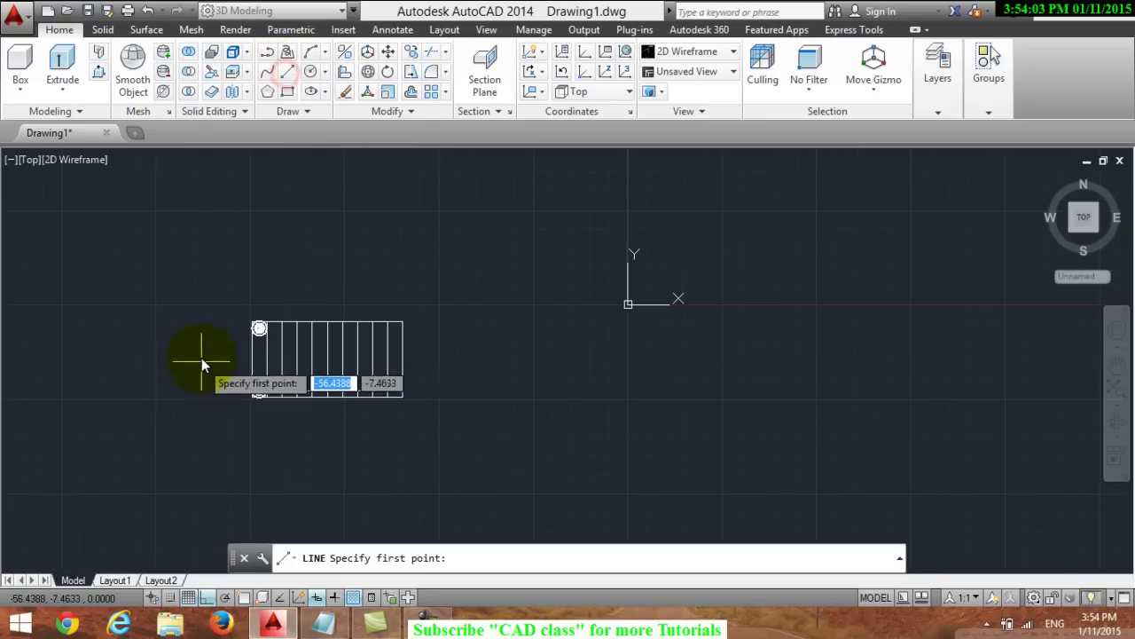
scroll(203, 363, up, 3)
scroll(698, 176, up, 2)
scroll(245, 162, down, 2)
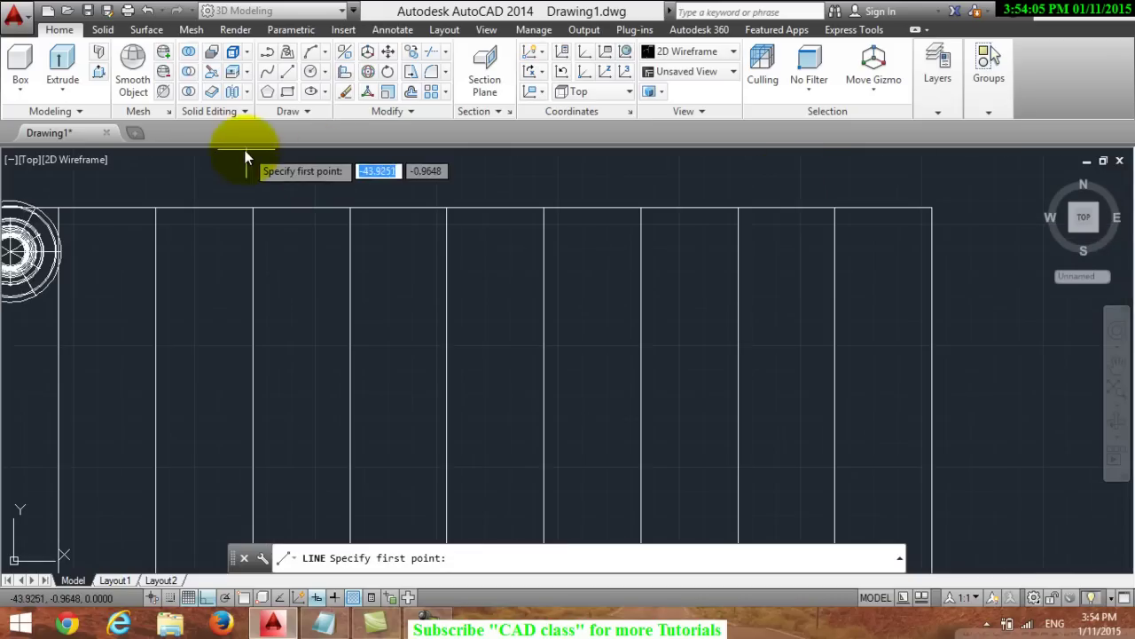
scroll(157, 169, down, 2)
scroll(66, 219, up, 2)
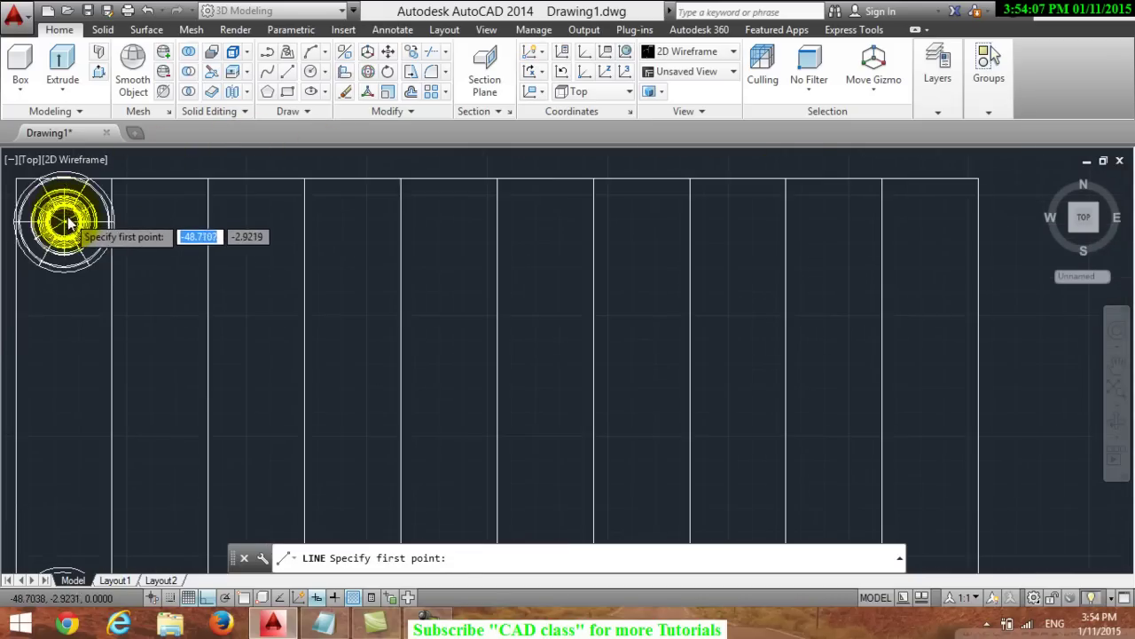
scroll(56, 210, up, 3)
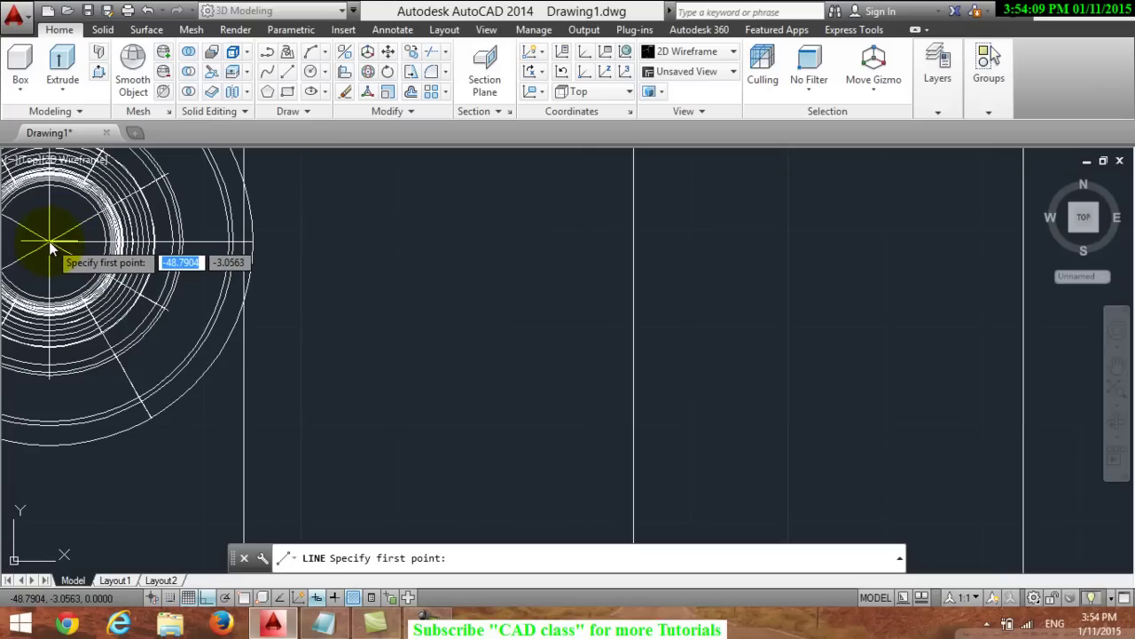
scroll(50, 250, up, 2)
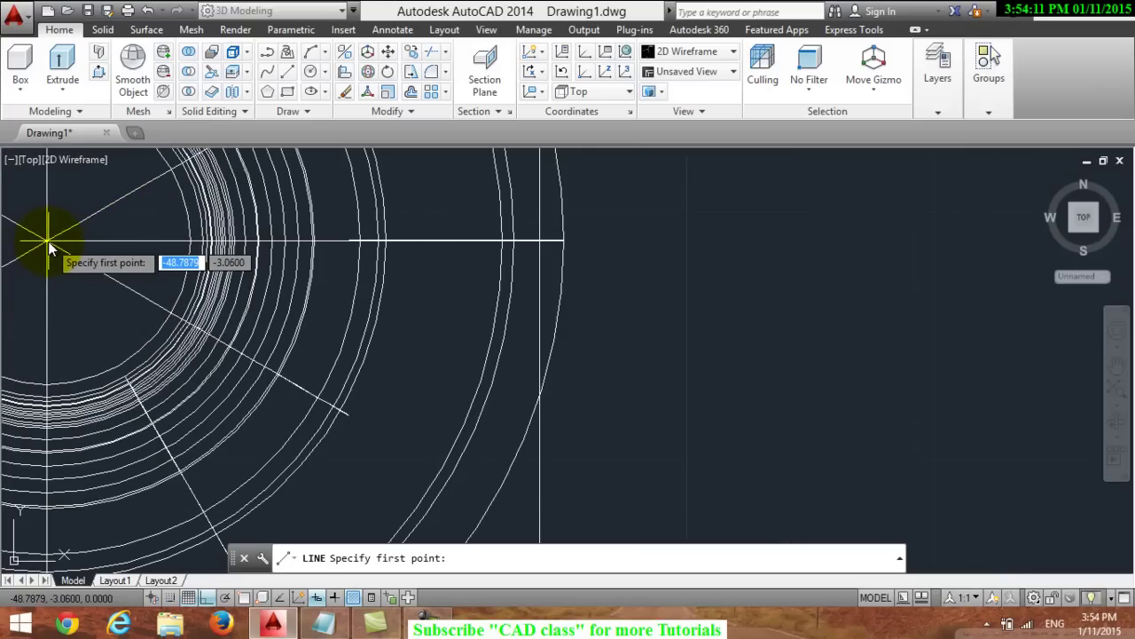
click(49, 248)
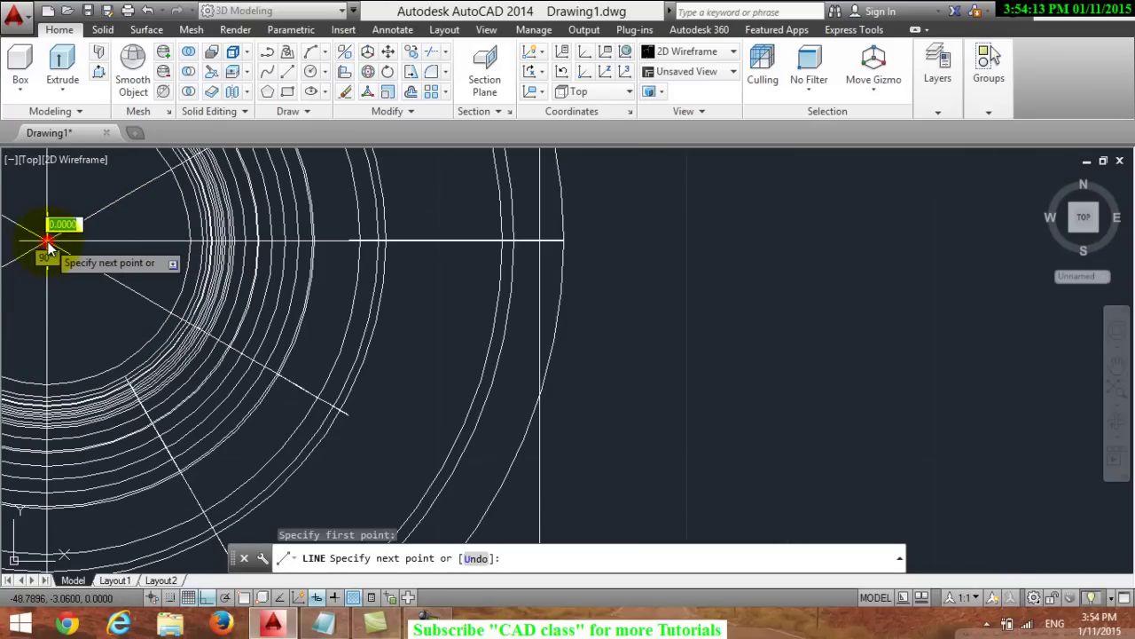
scroll(227, 243, down, 3)
scroll(239, 246, down, 3)
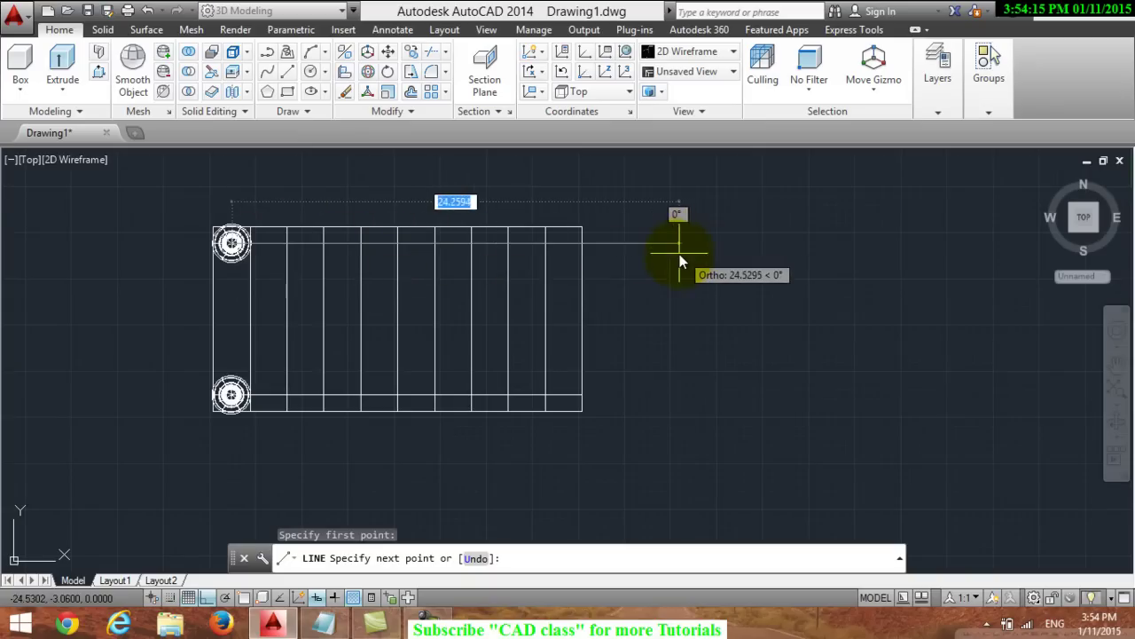
scroll(678, 253, up, 5)
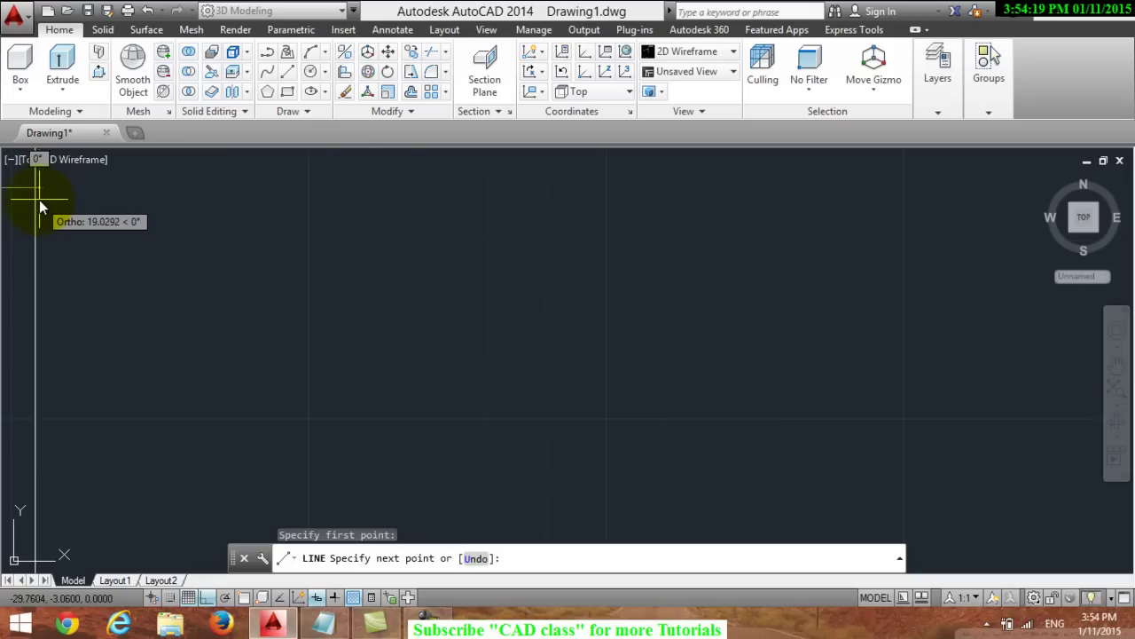
click(37, 201)
scroll(37, 201, down, 3)
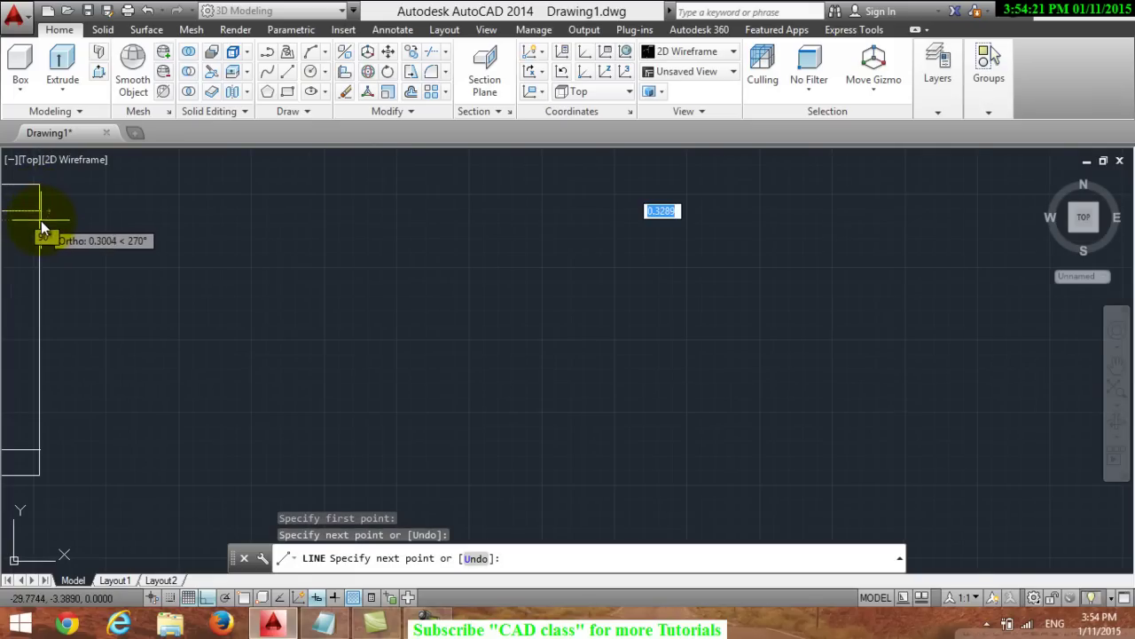
key(Return)
Pan the rectangle back into view, check the Notepad note, and return to AutoCAD's command line
scroll(56, 306, down, 5)
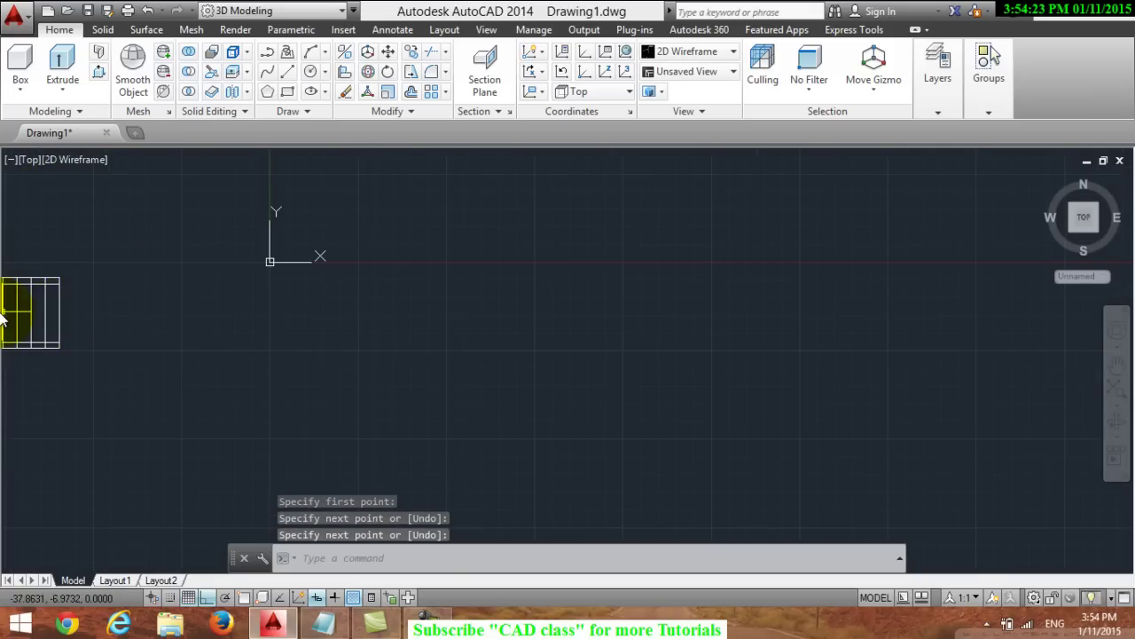
scroll(3, 320, up, 2)
click(1116, 364)
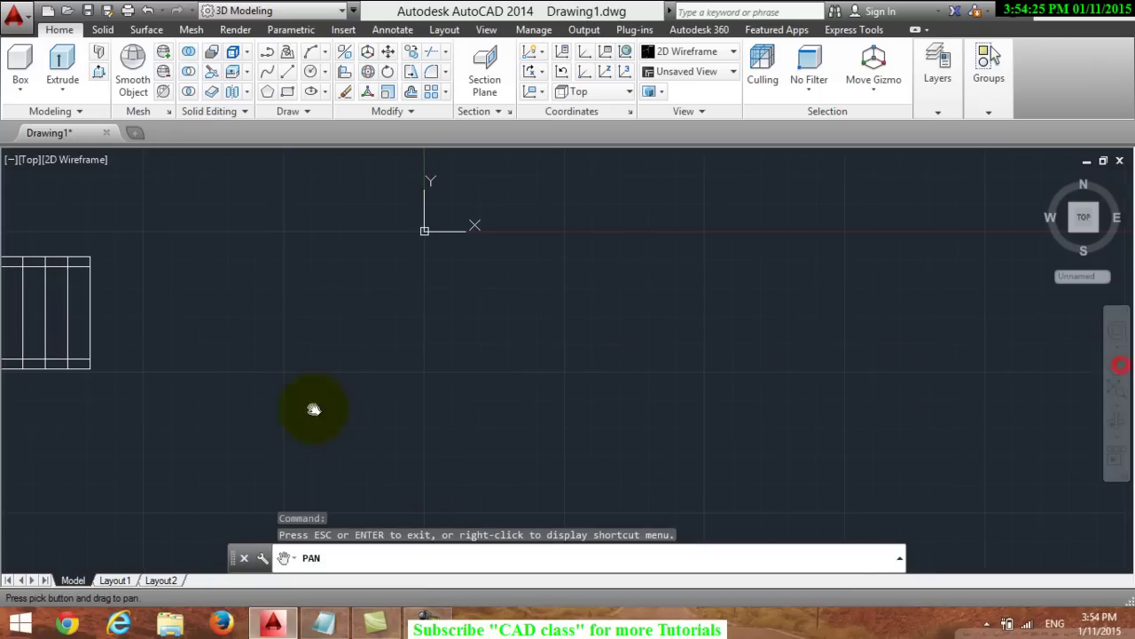
drag(312, 405, 788, 400)
right_click(497, 301)
click(519, 302)
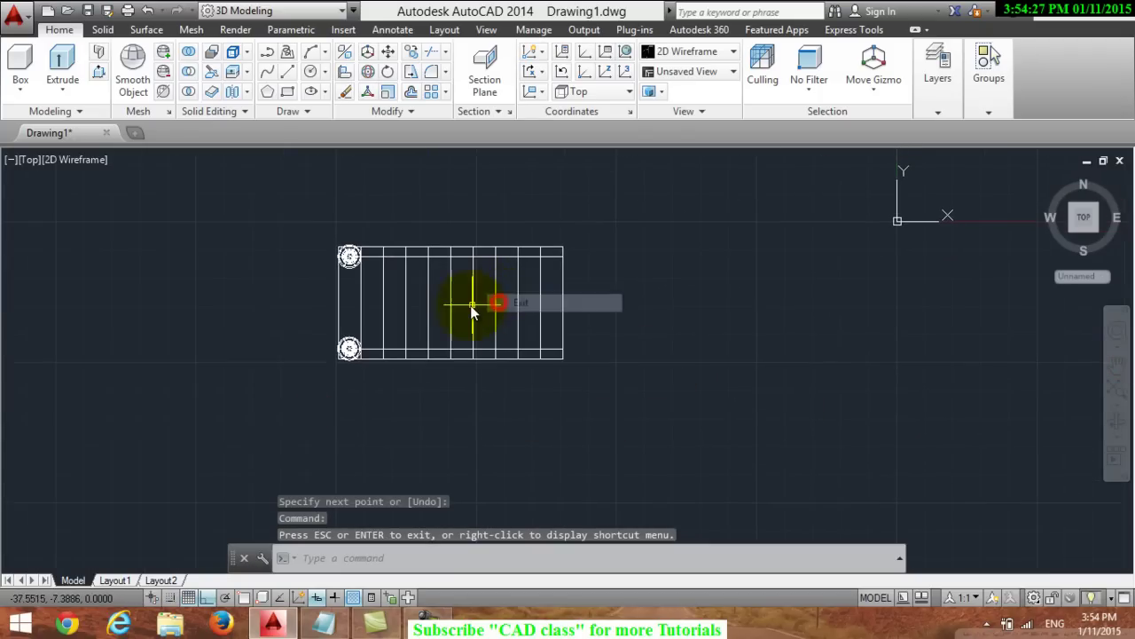
scroll(479, 306, down, 1)
scroll(470, 305, up, 5)
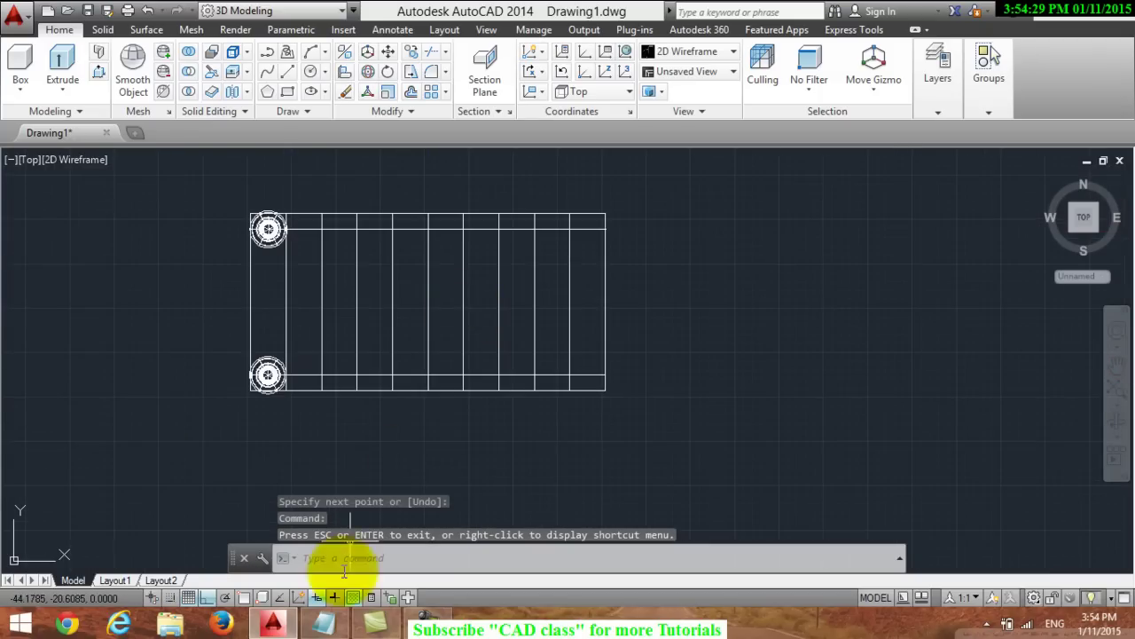
click(325, 623)
click(525, 85)
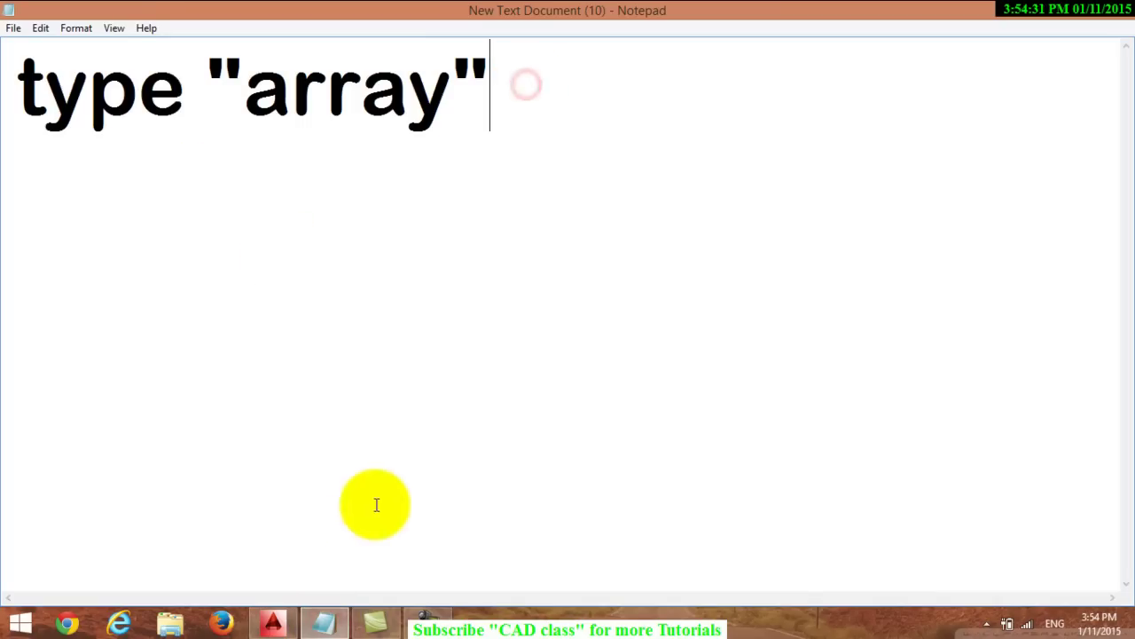
click(272, 621)
click(340, 559)
text(AR)
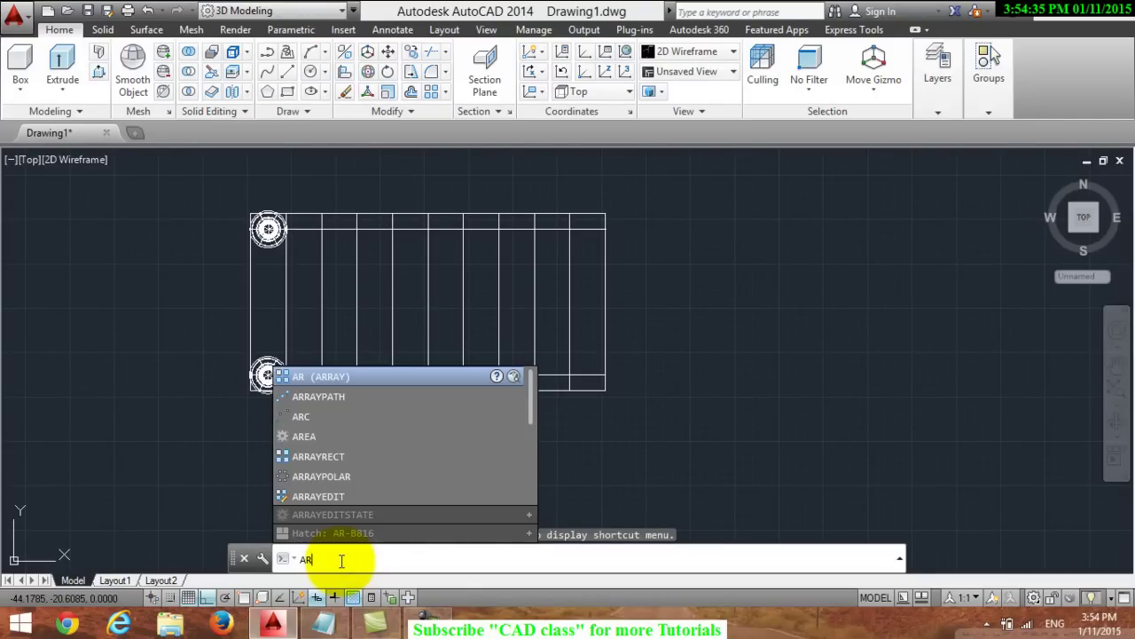
Run ARRAY on the lower-left spindle and choose the Path array type
key(Return)
scroll(266, 364, up, 3)
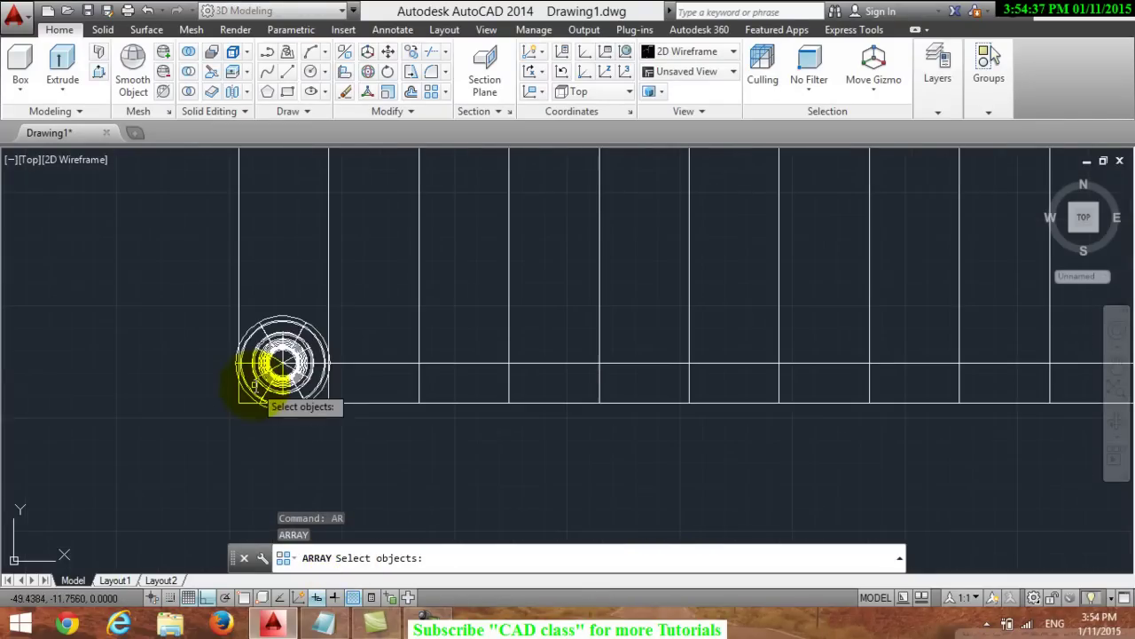
click(282, 361)
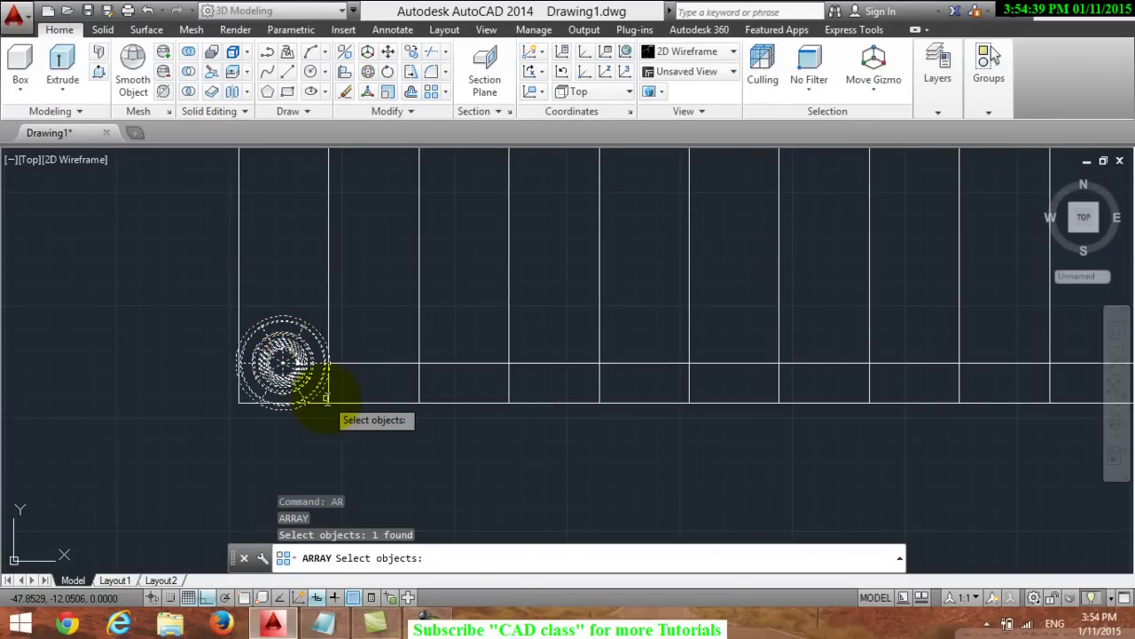
key(Return)
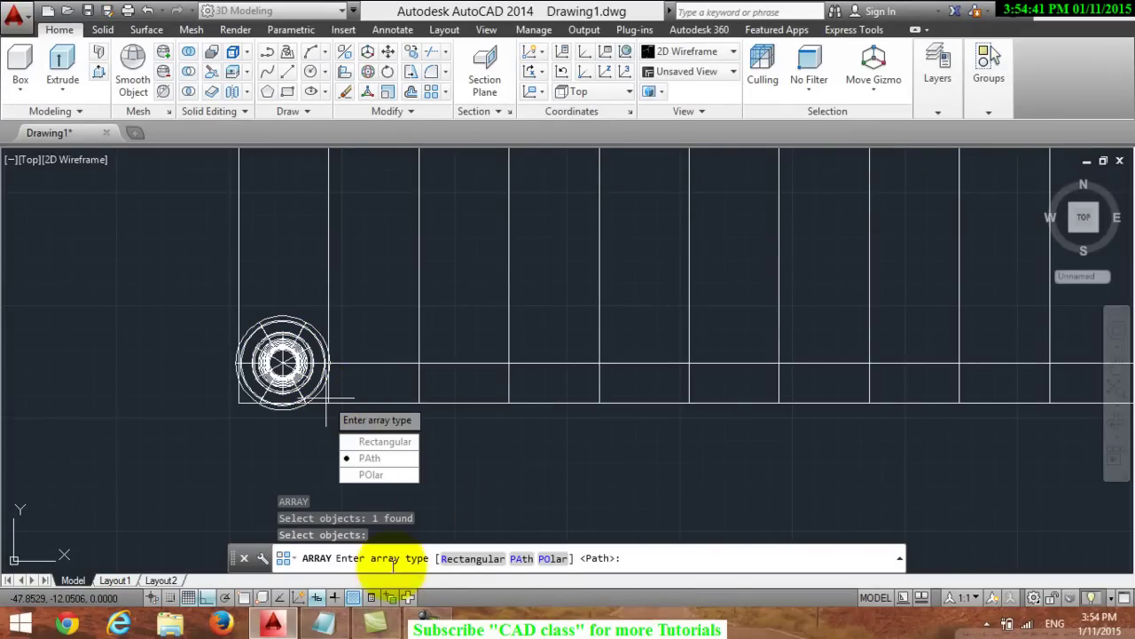
click(522, 558)
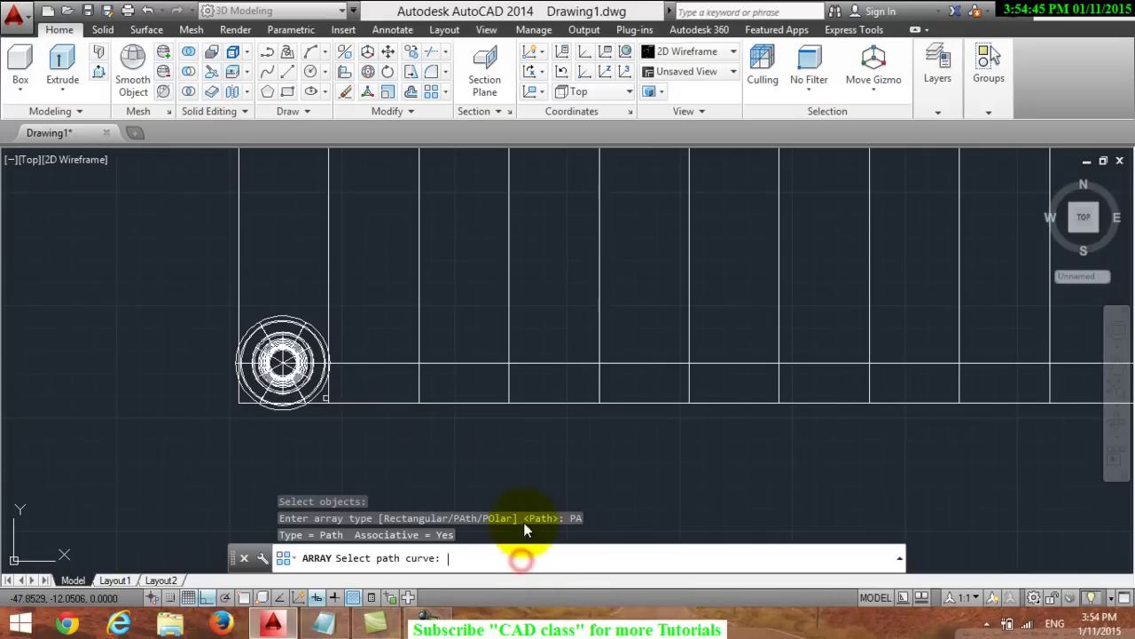
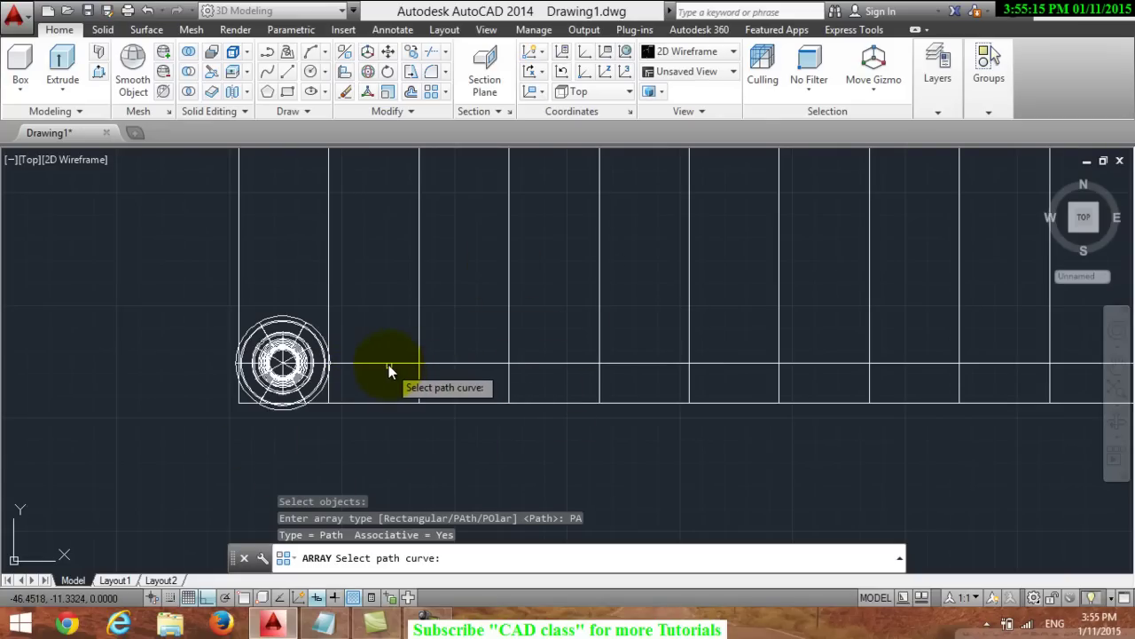
Path-array the baluster along the bottom edge line as five items spaced 3.9908 apart
click(389, 364)
scroll(538, 383, down, 2)
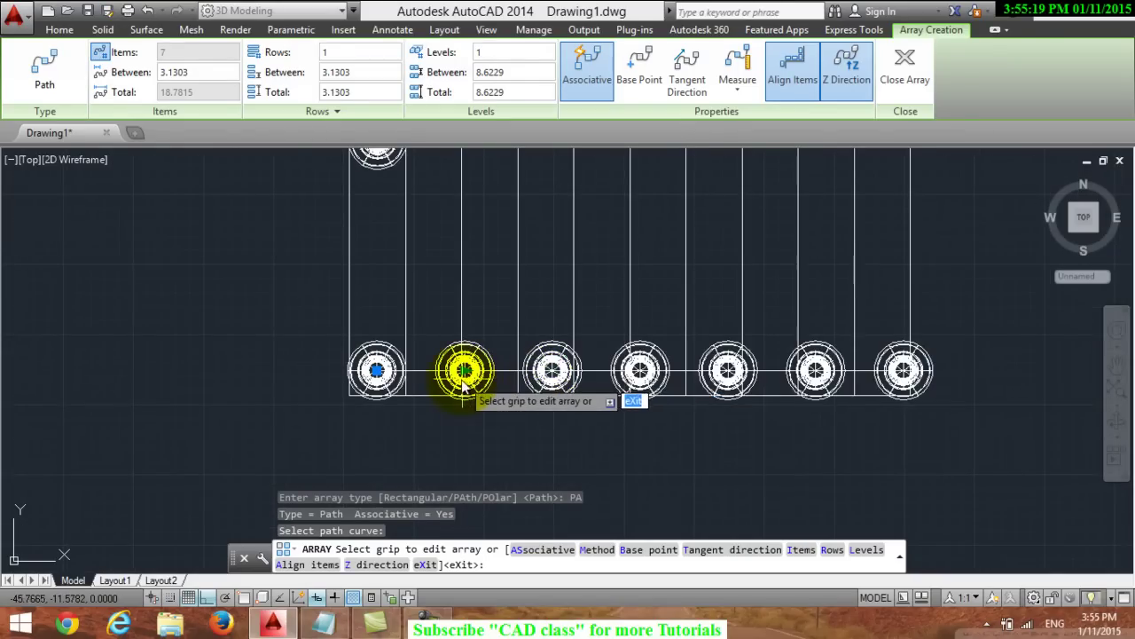
scroll(463, 377, up, 2)
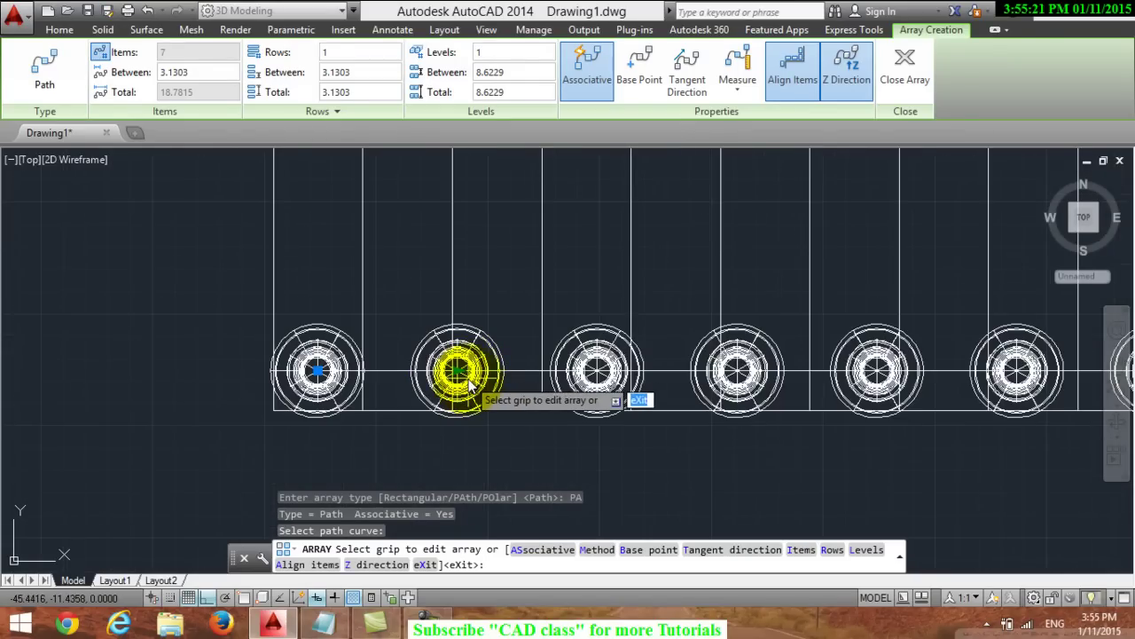
scroll(470, 381, down, 2)
click(463, 374)
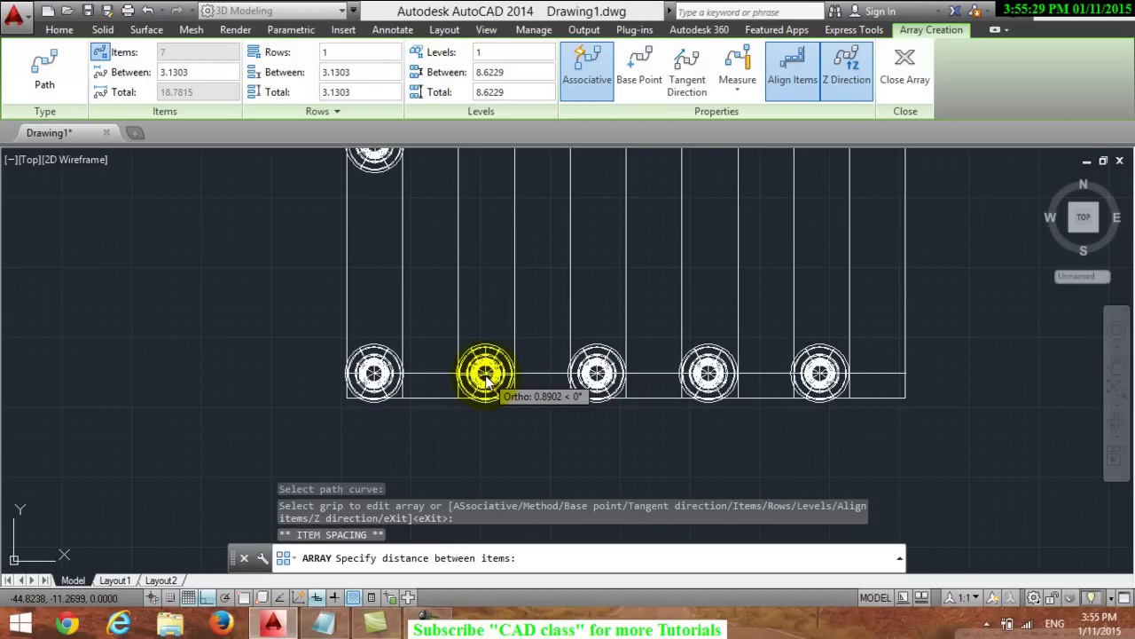
click(486, 377)
scroll(544, 403, down, 1)
scroll(544, 403, up, 1)
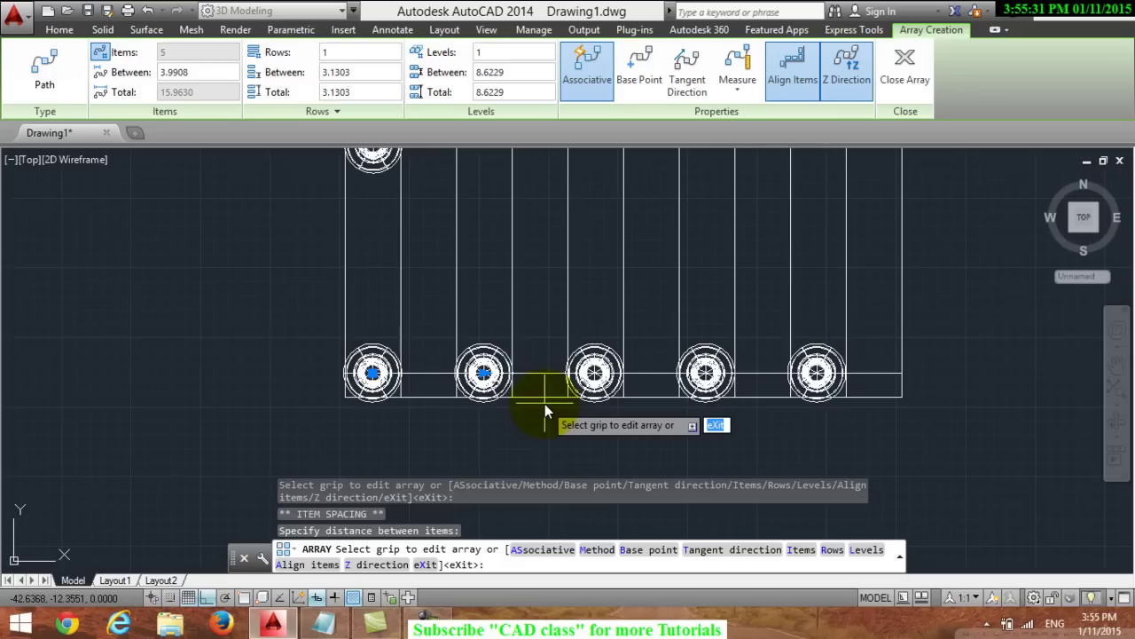
key(Return)
key(Return)
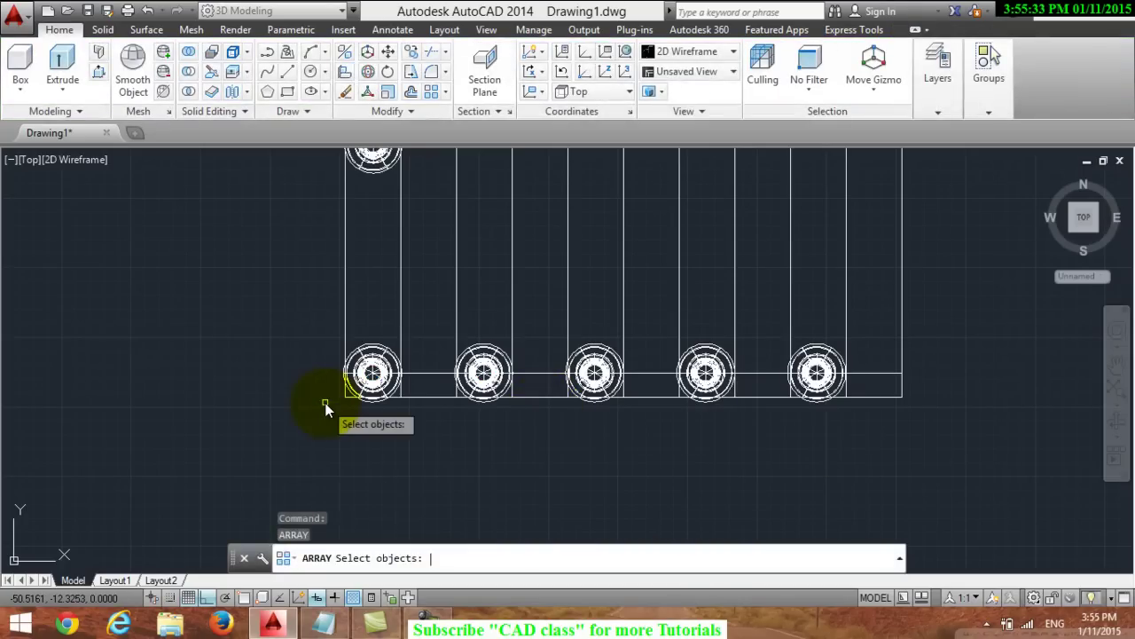
click(1117, 362)
drag(1041, 322, 1010, 392)
right_click(905, 317)
click(918, 328)
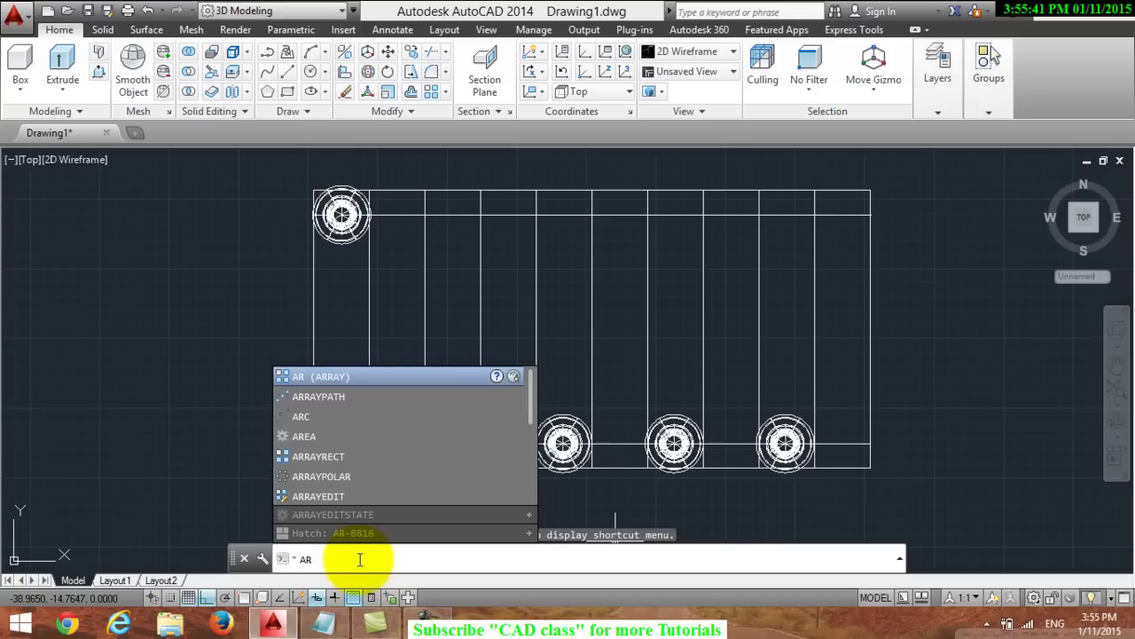
Path-array the top-left baluster along the top edge line, spaced down to five items
key(Return)
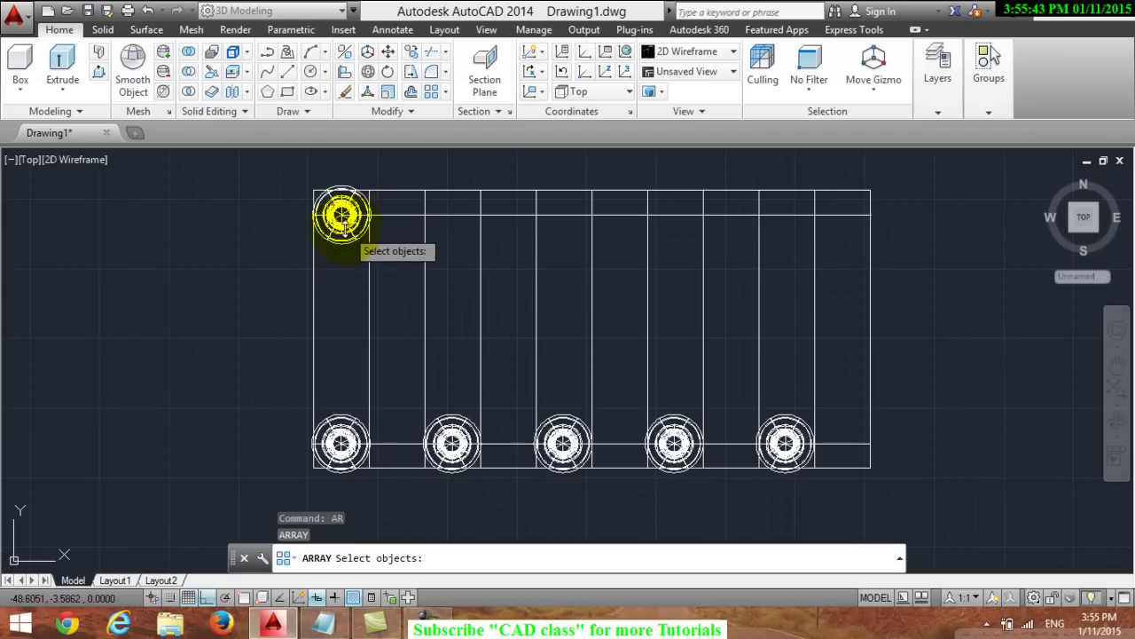
click(342, 224)
key(Return)
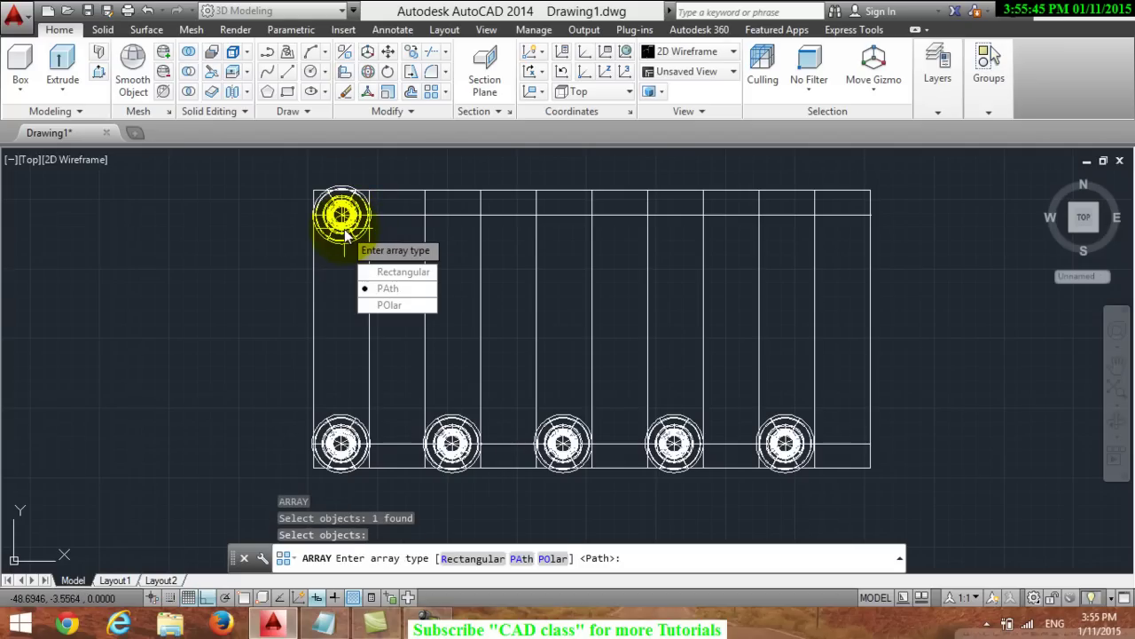
click(387, 289)
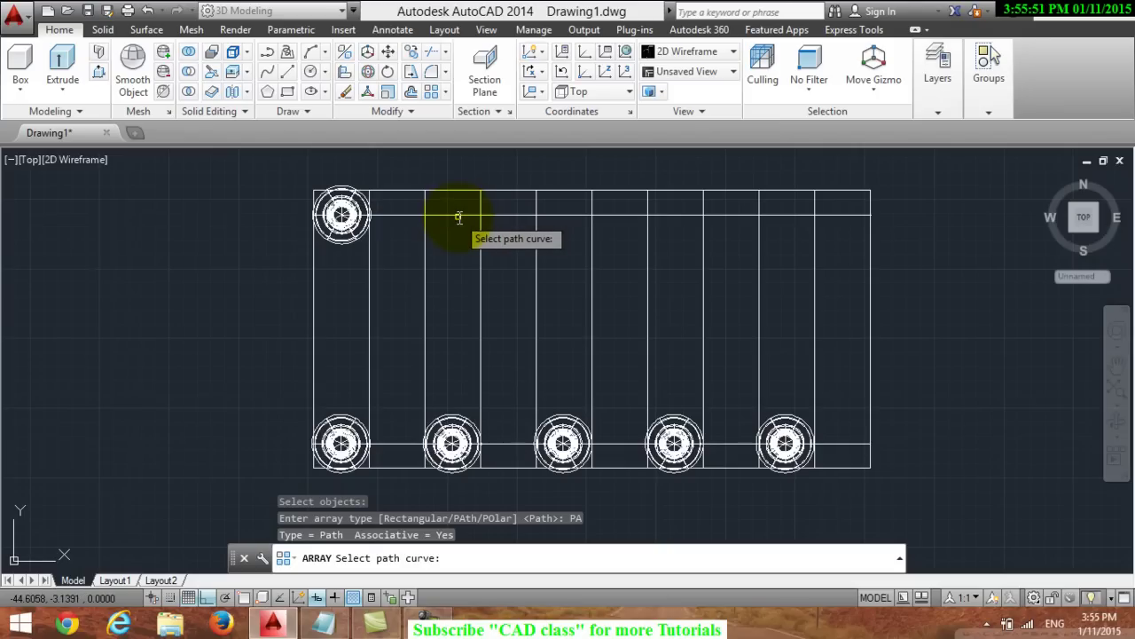
click(458, 217)
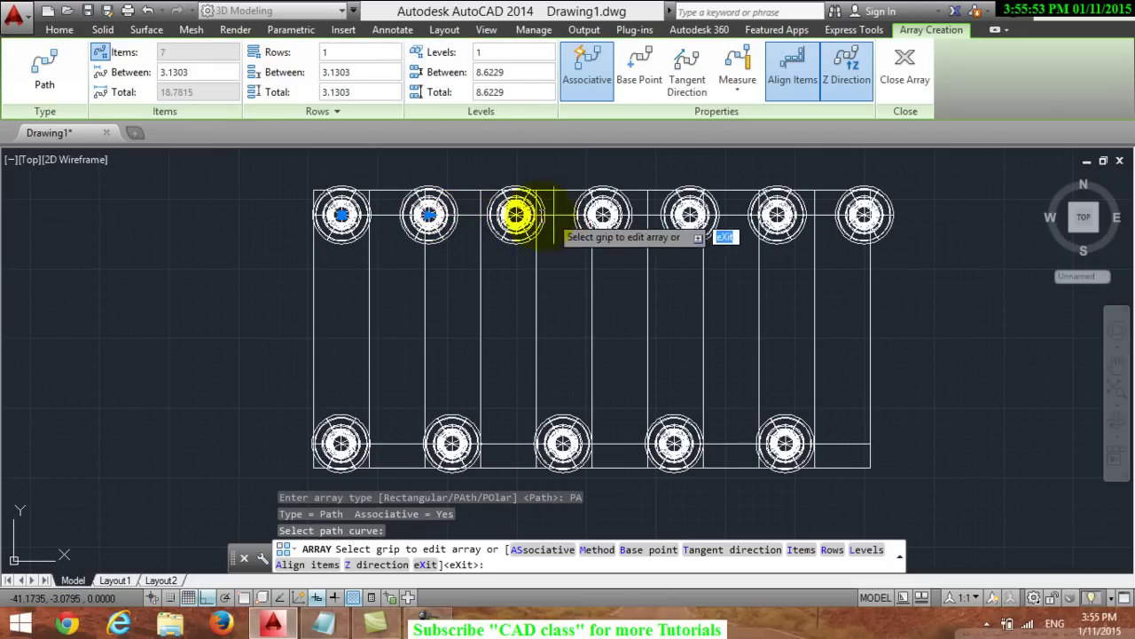
click(429, 214)
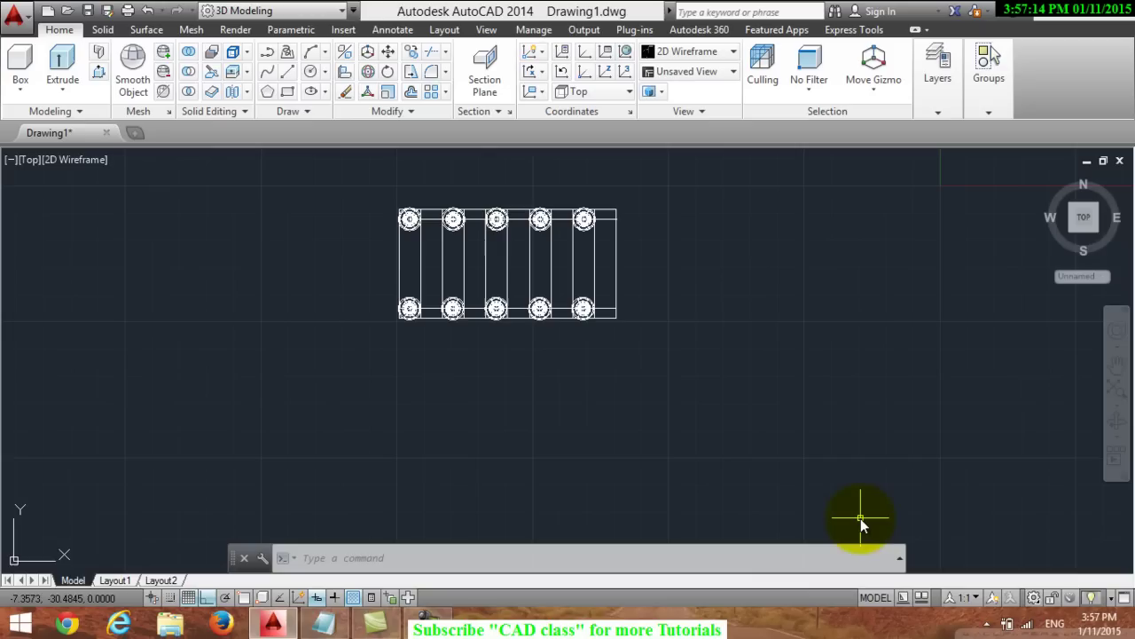
Switch to SW Isometric and frame both baluster rows as 3D turned posts
click(1073, 230)
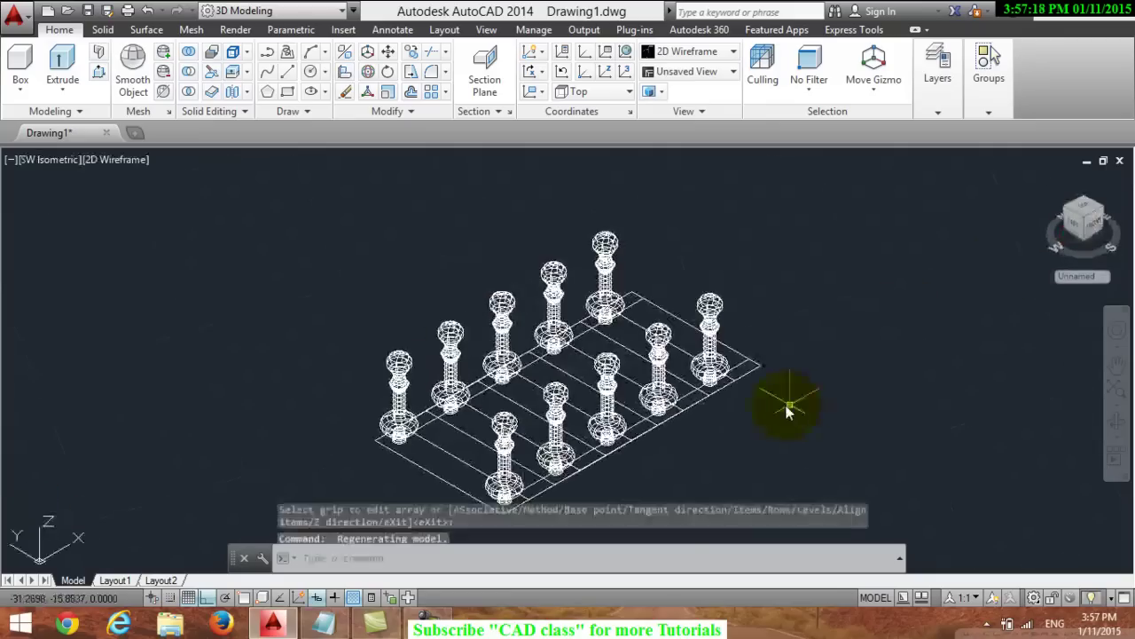
scroll(655, 433, up, 5)
scroll(654, 432, down, 3)
scroll(654, 433, down, 1)
scroll(657, 451, up, 1)
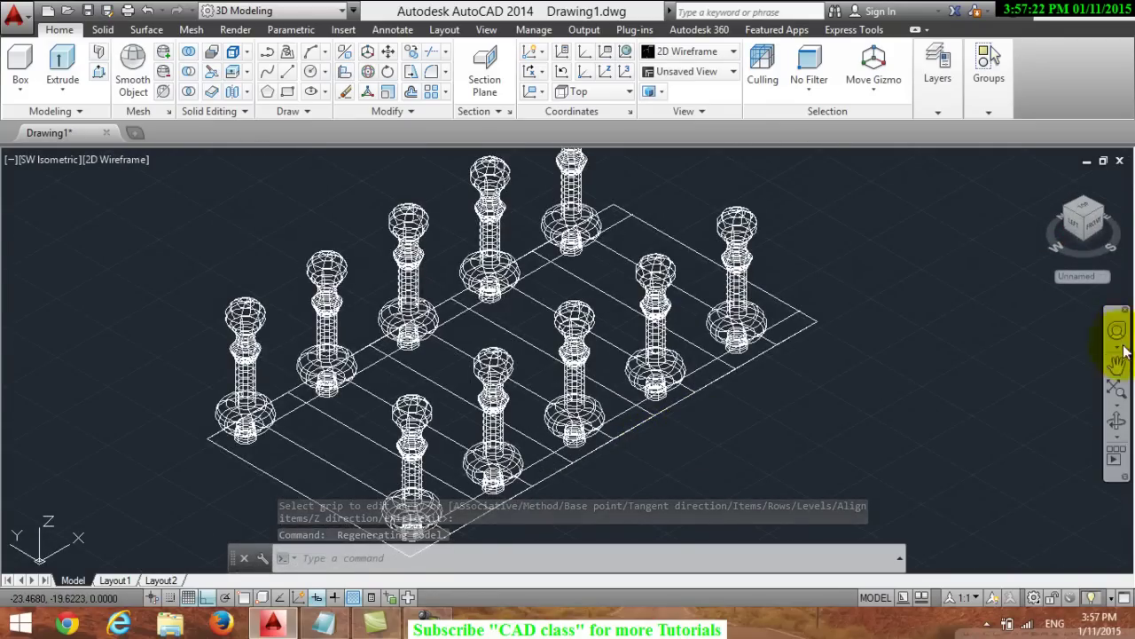
click(1116, 358)
mouse_move(970, 381)
mouse_down()
mouse_move(934, 259)
mouse_move(932, 342)
mouse_up()
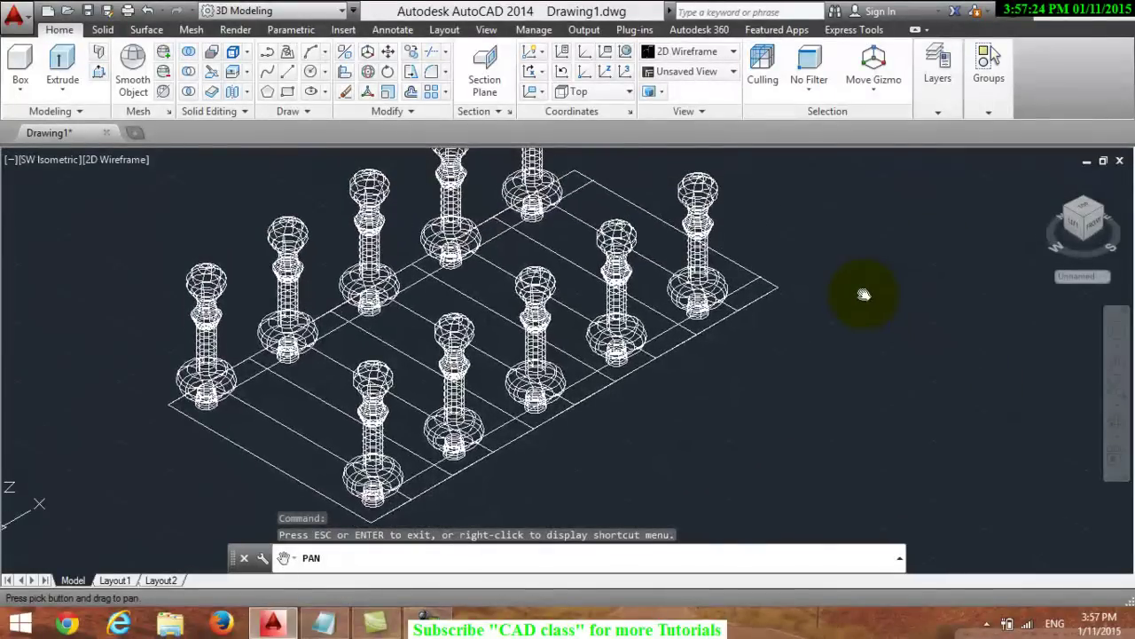
scroll(861, 298, down, 3)
scroll(863, 294, up, 3)
right_click(863, 295)
click(859, 302)
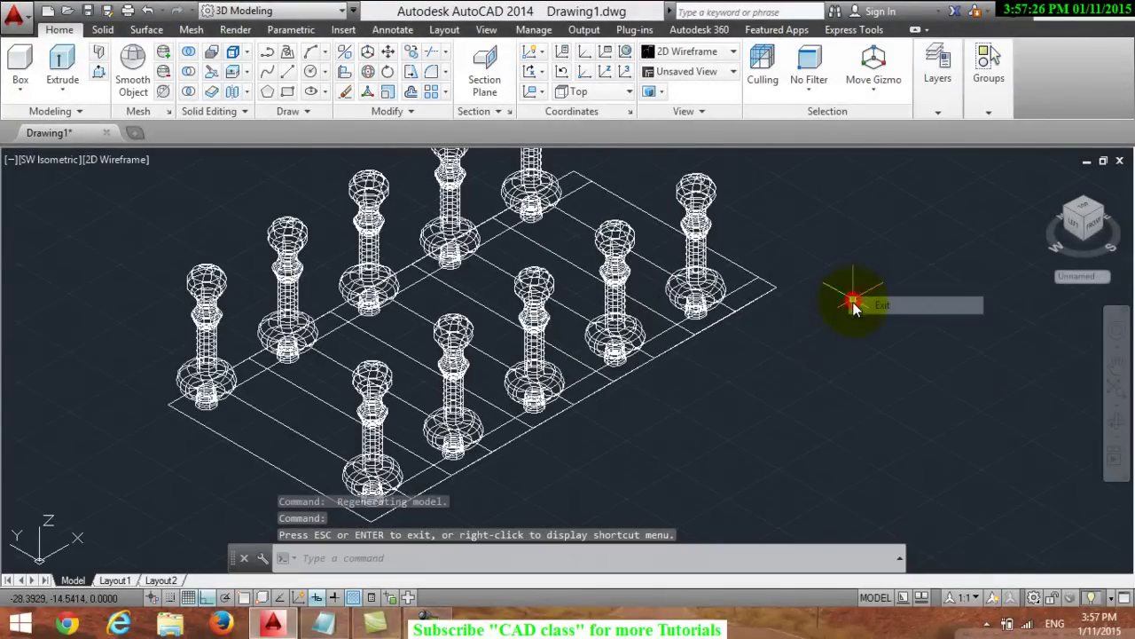
Bring the Notepad instruction note to the front
click(709, 409)
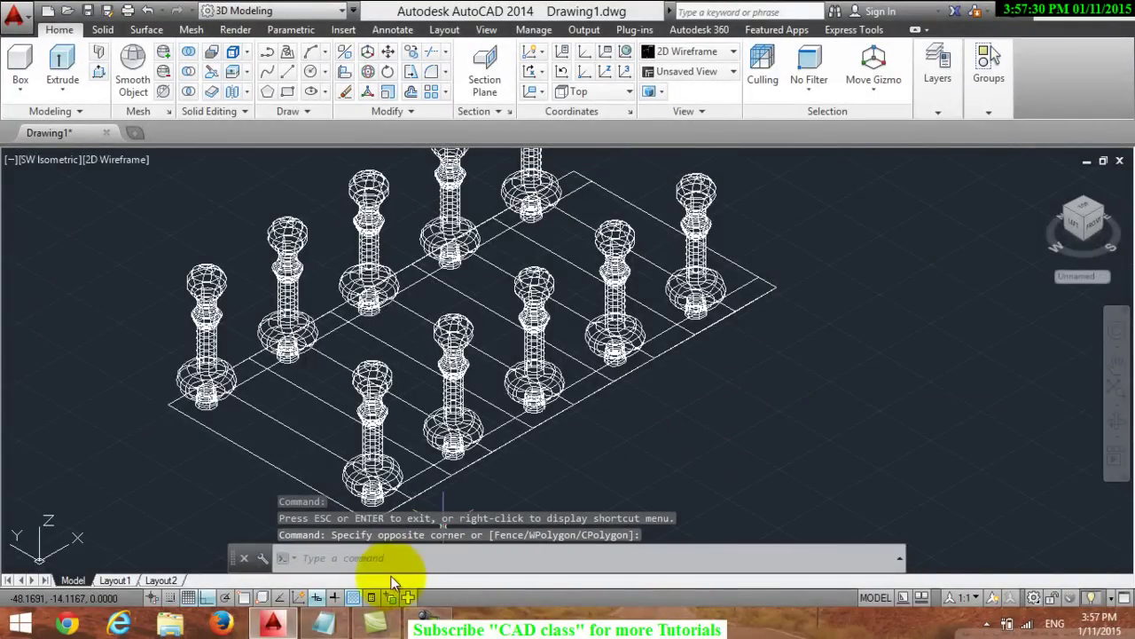
click(354, 559)
click(326, 620)
Replace the Notepad note text with type "extrude"
drag(612, 122, 7, 63)
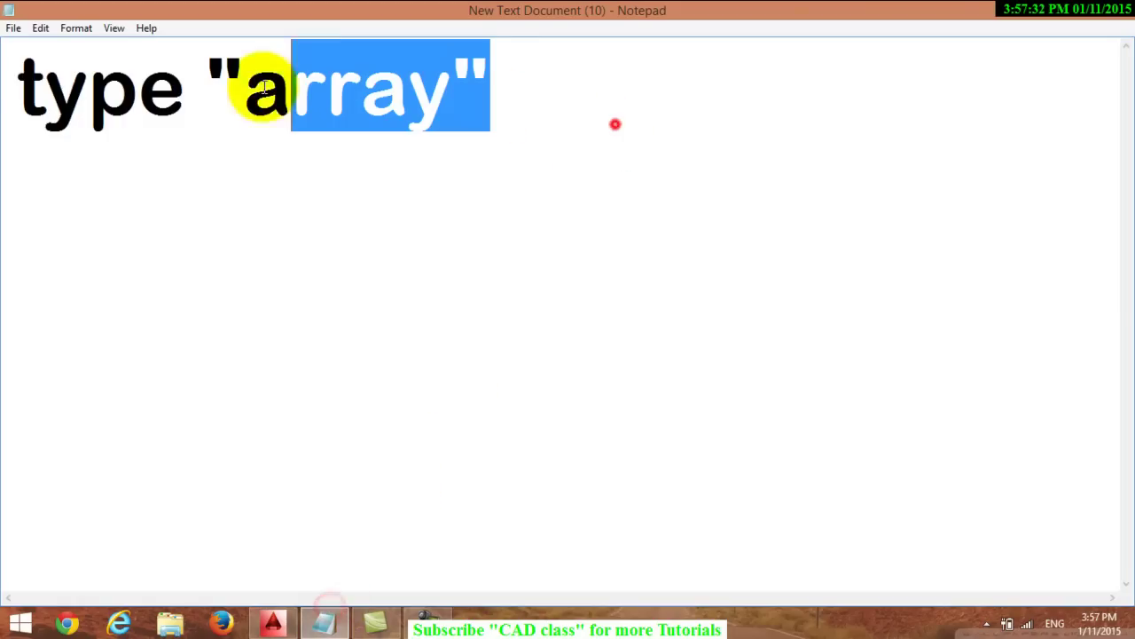
text(type )
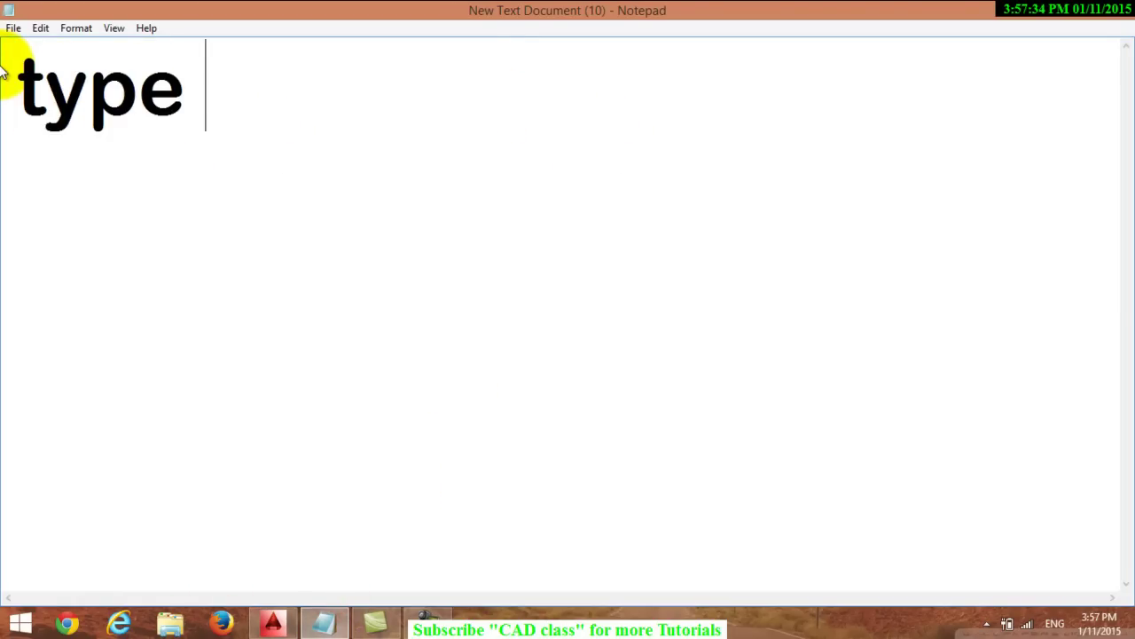
text("ex)
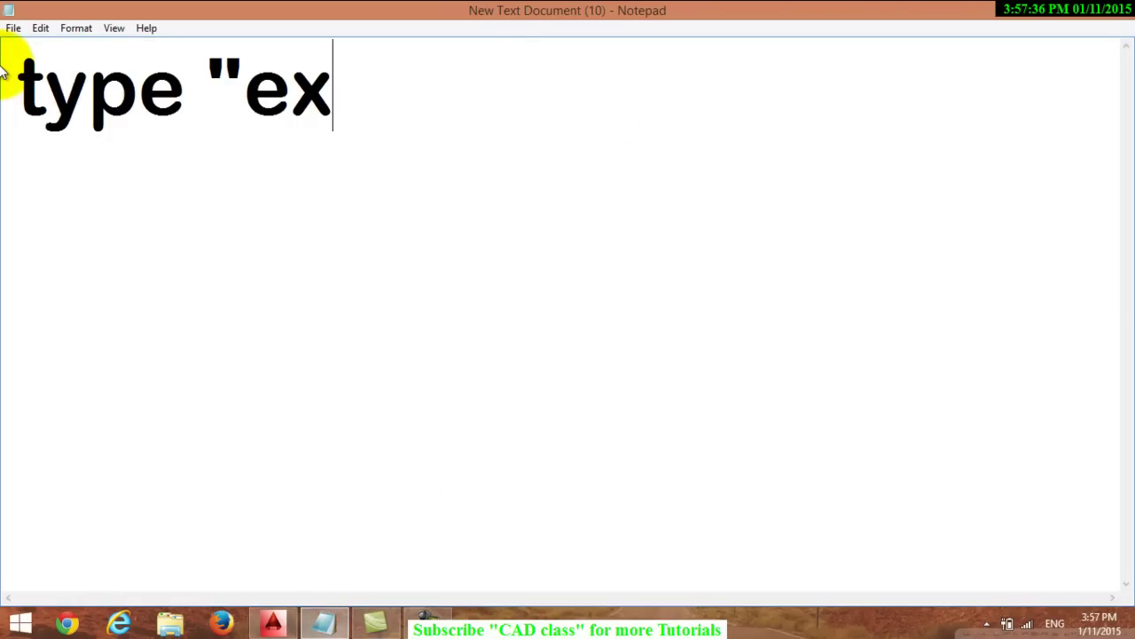
text(t)
text(rude")
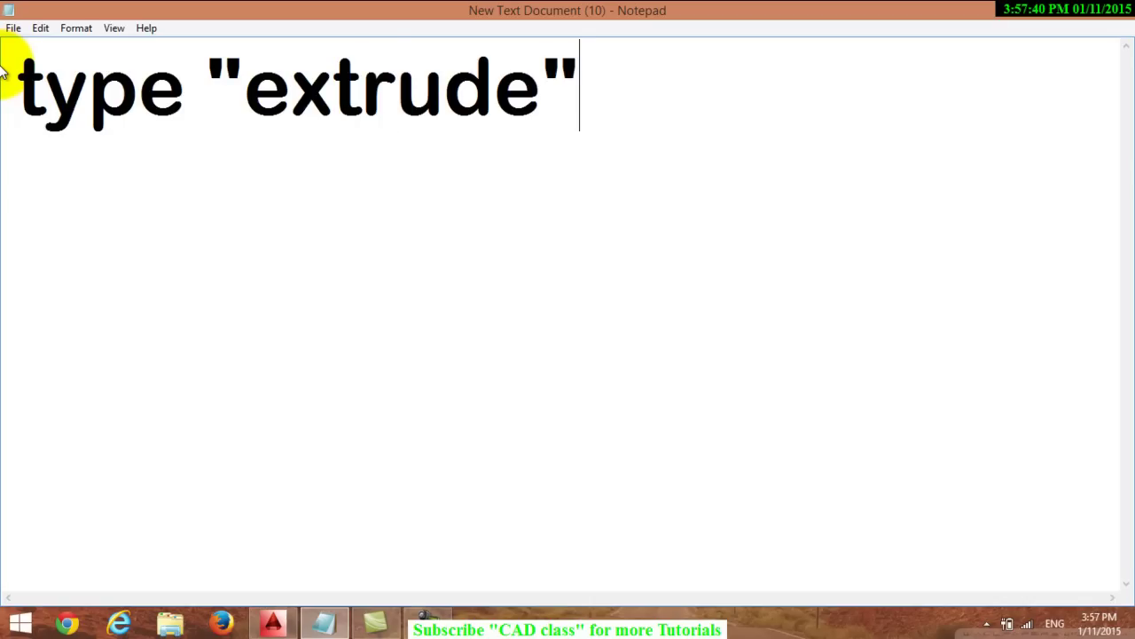
Start EXTRUDE in AutoCAD and select all ten step outlines
click(275, 619)
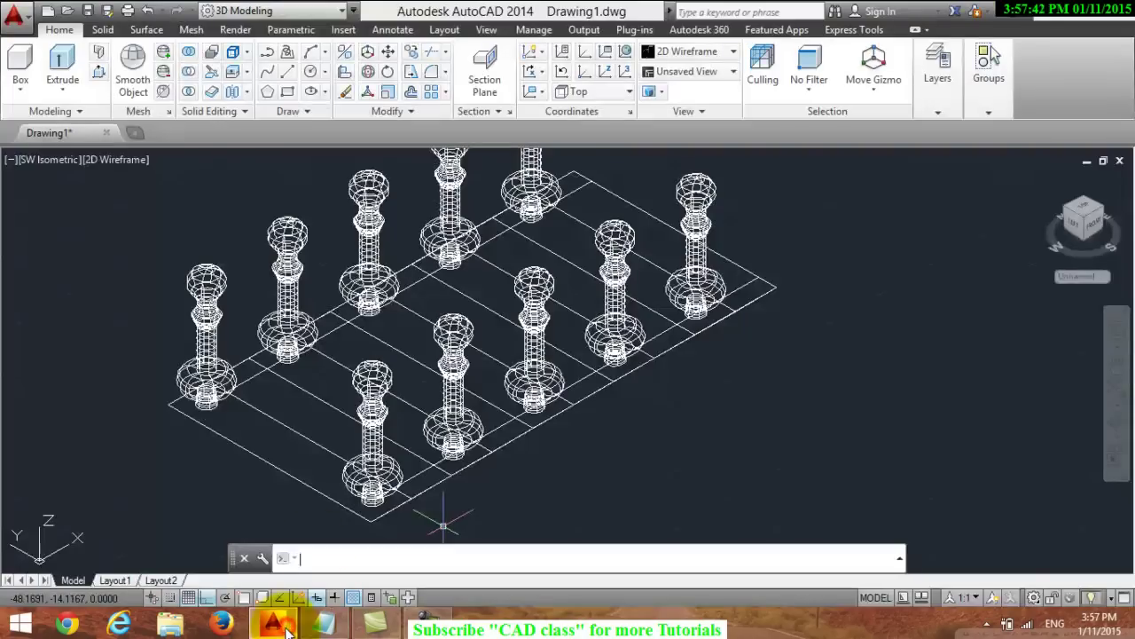
click(380, 557)
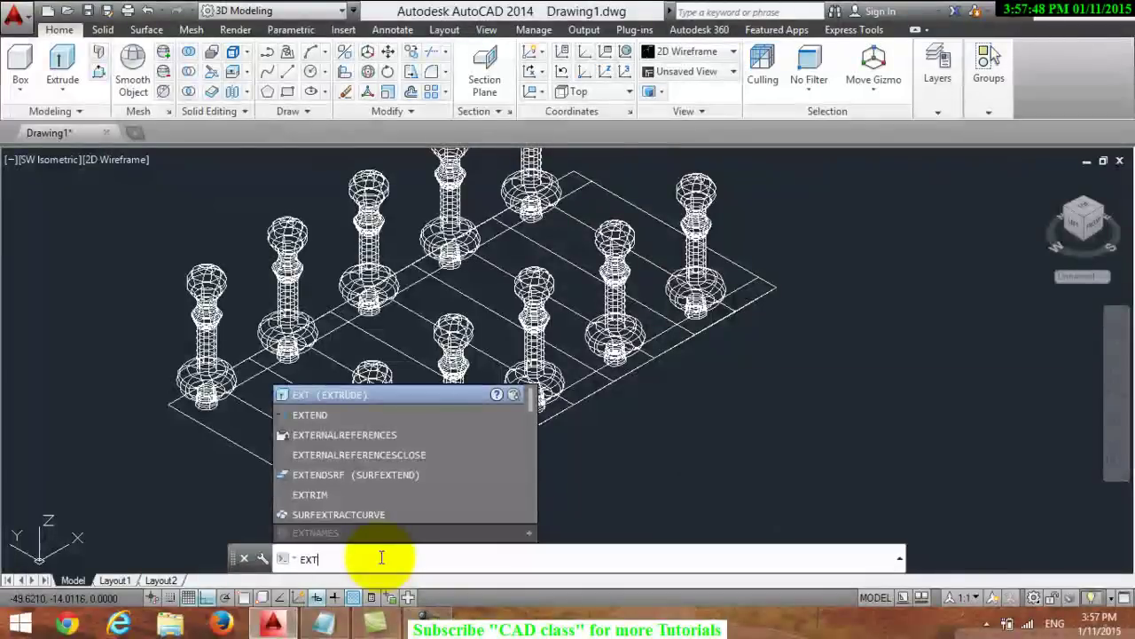
key(Return)
scroll(507, 498, up, 2)
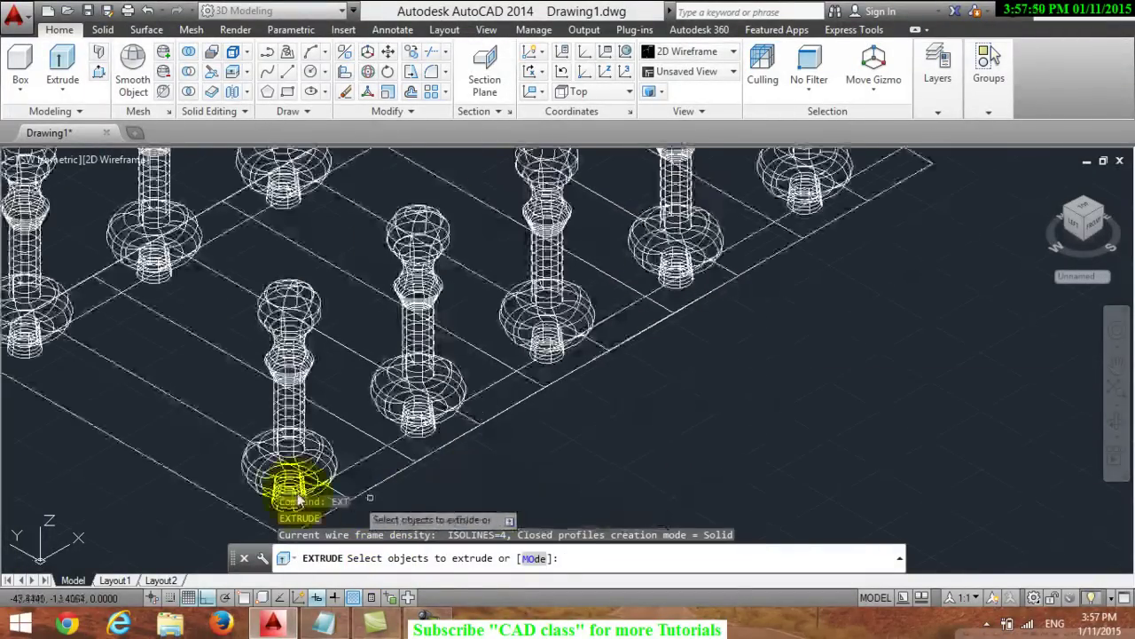
click(230, 505)
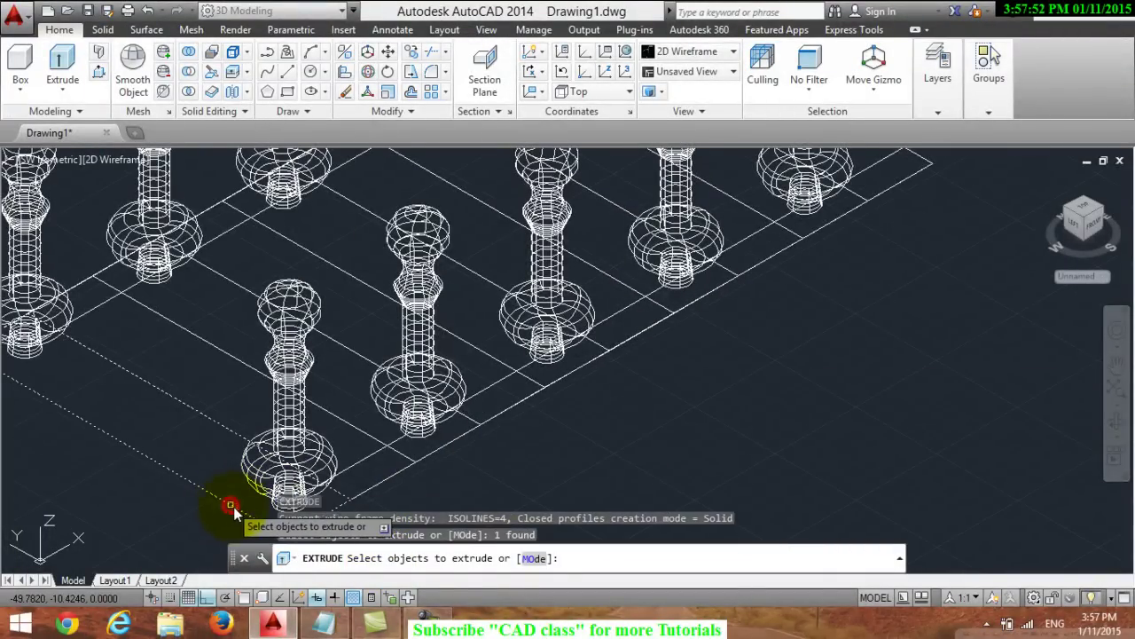
click(393, 475)
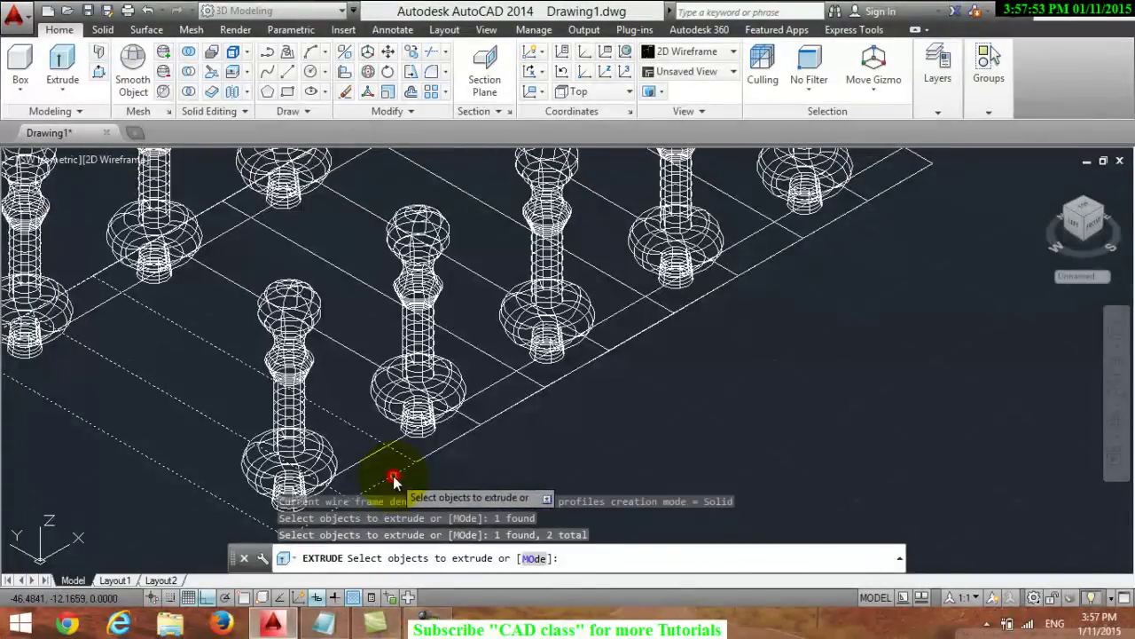
click(441, 448)
click(512, 417)
click(565, 376)
click(644, 340)
click(693, 300)
click(747, 272)
click(820, 230)
click(889, 194)
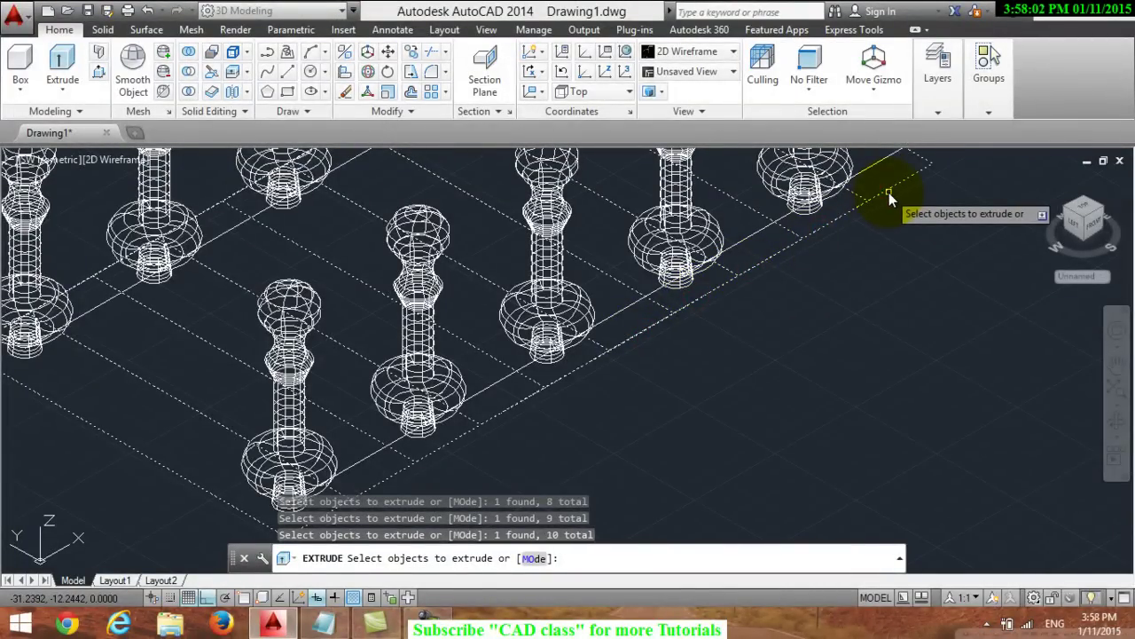
key(Return)
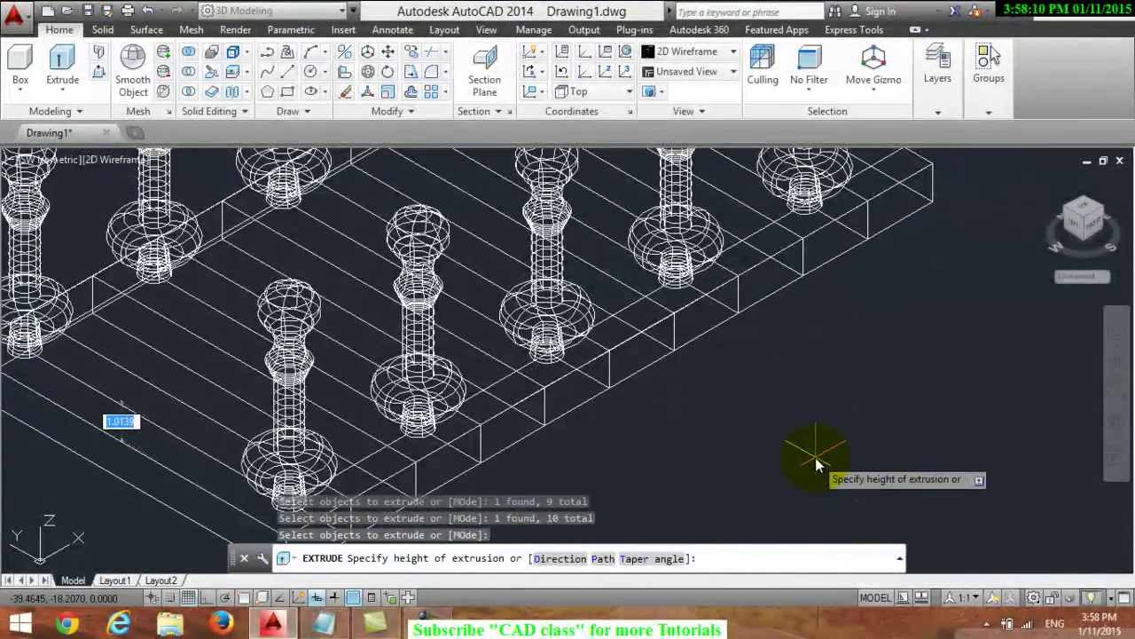
Set the extrusion height so the outlines become solid treads
click(815, 455)
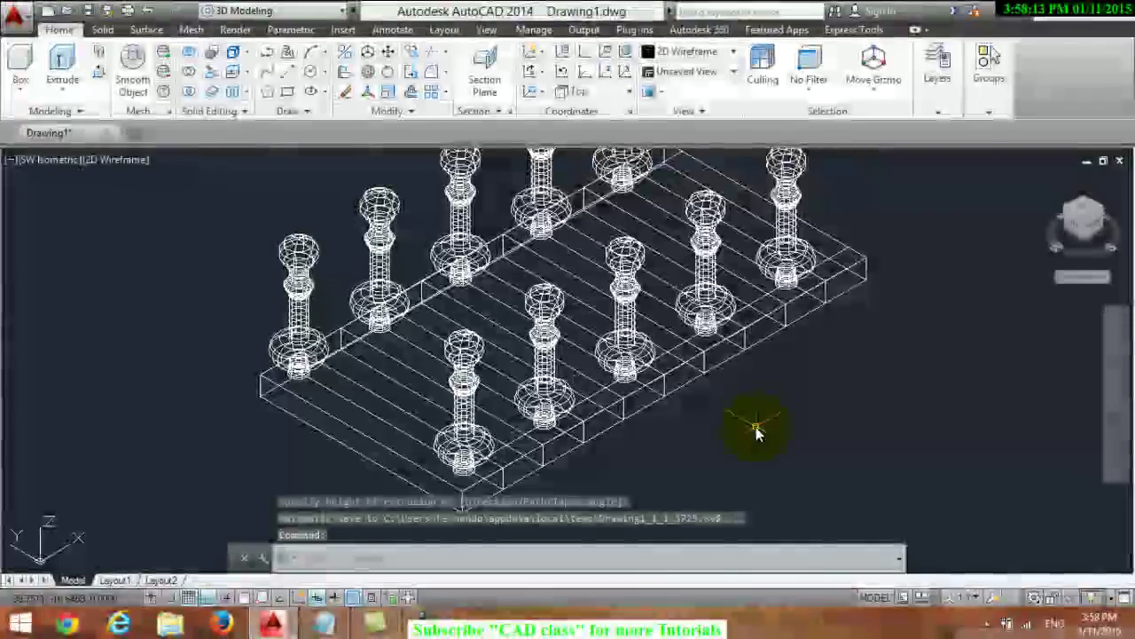
scroll(756, 427, down, 1)
scroll(756, 431, up, 1)
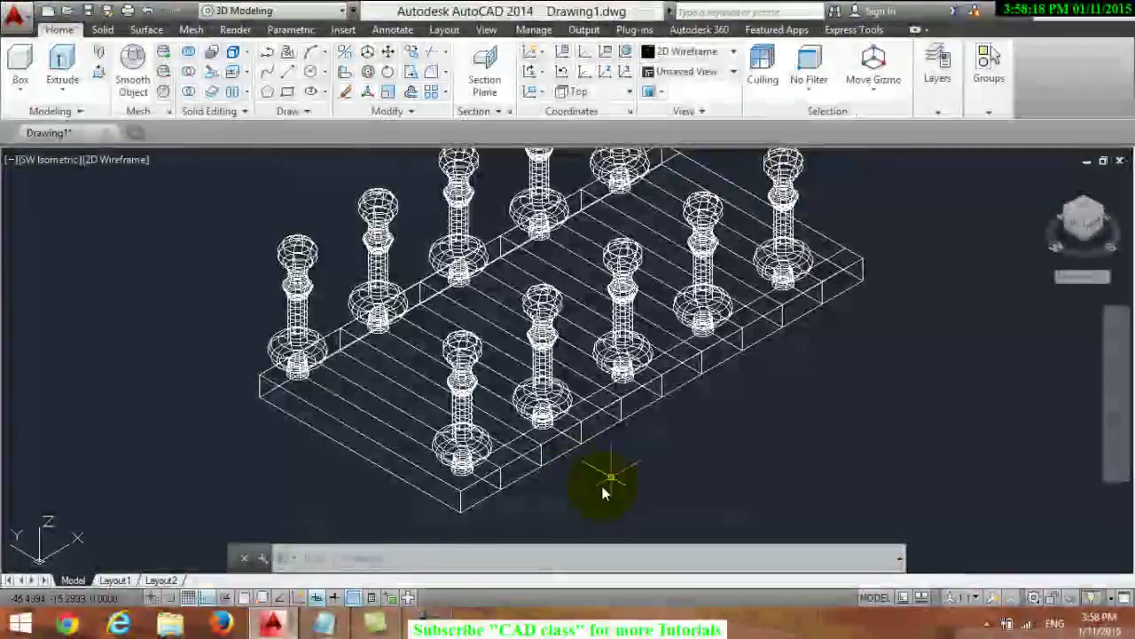
Rewrite the Notepad note as type "move" and return to AutoCAD
click(405, 555)
click(324, 621)
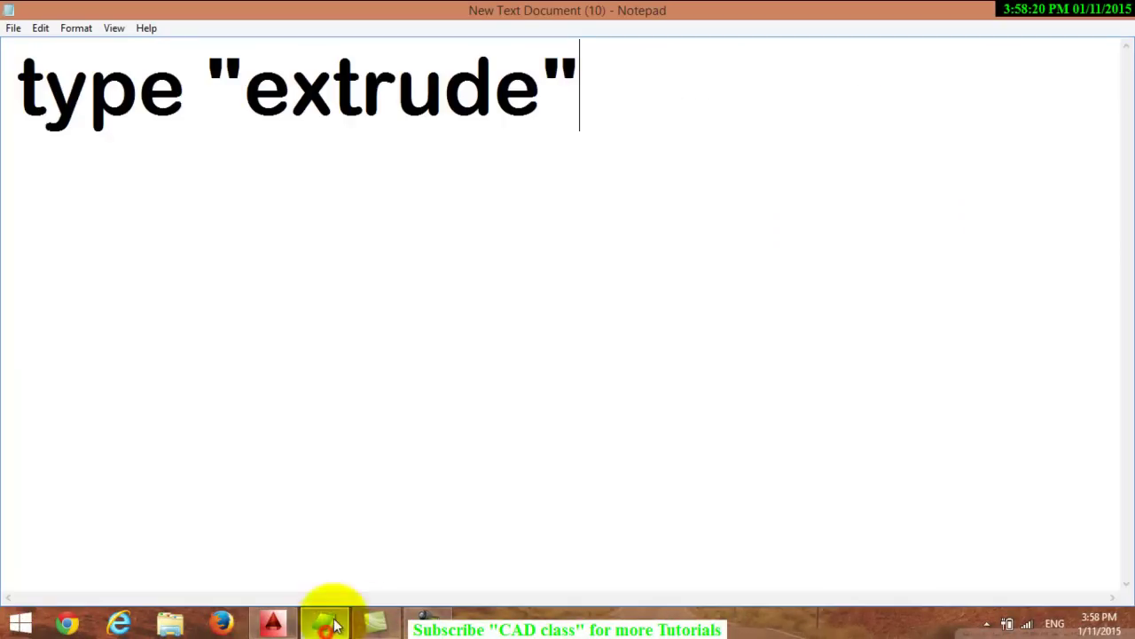
drag(692, 164, 8, 124)
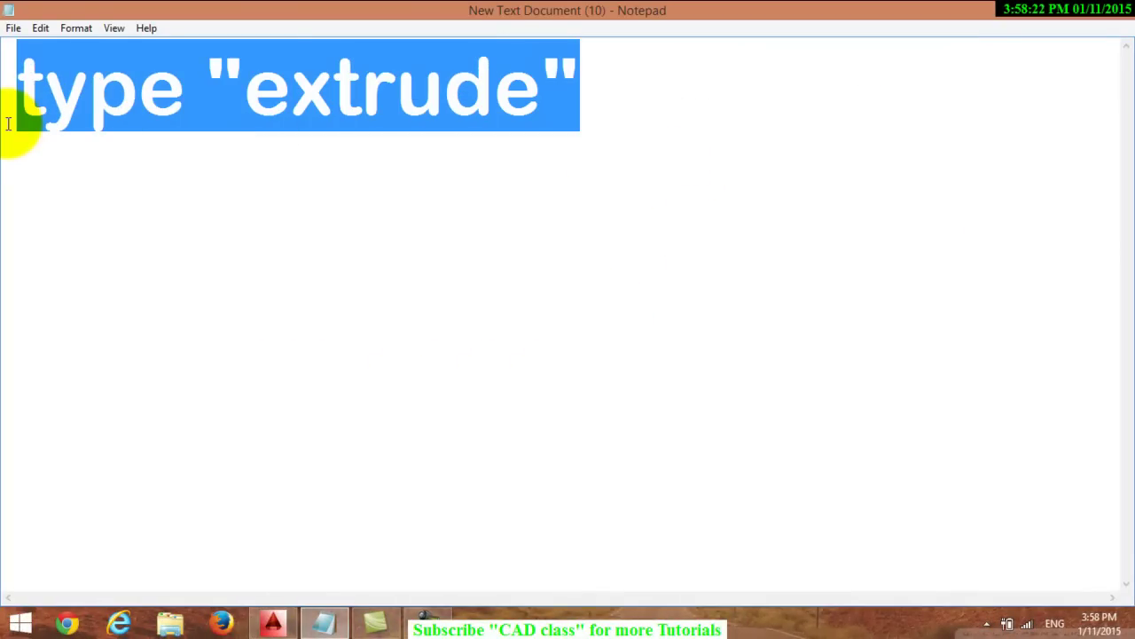
text(typ)
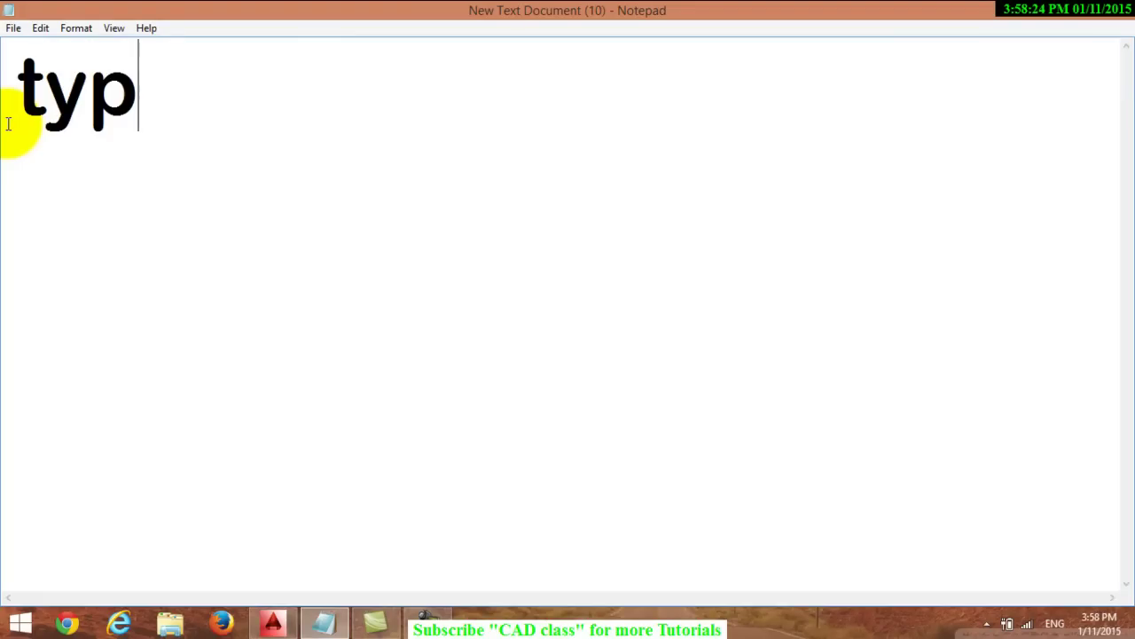
text(r)
key(BackSpace)
text(e )
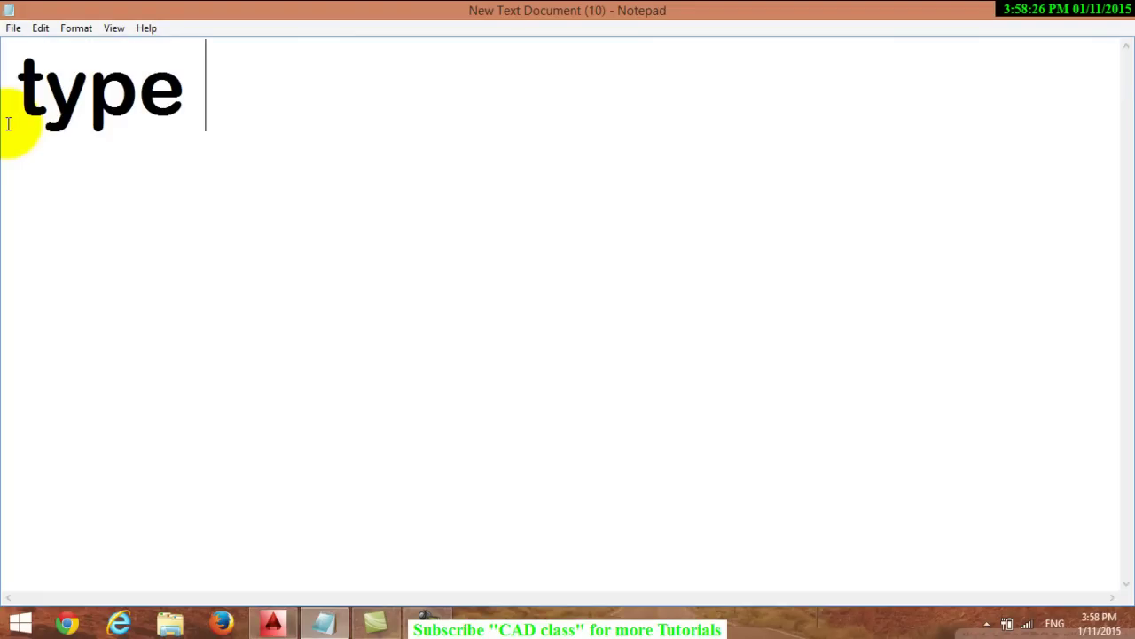
text("m)
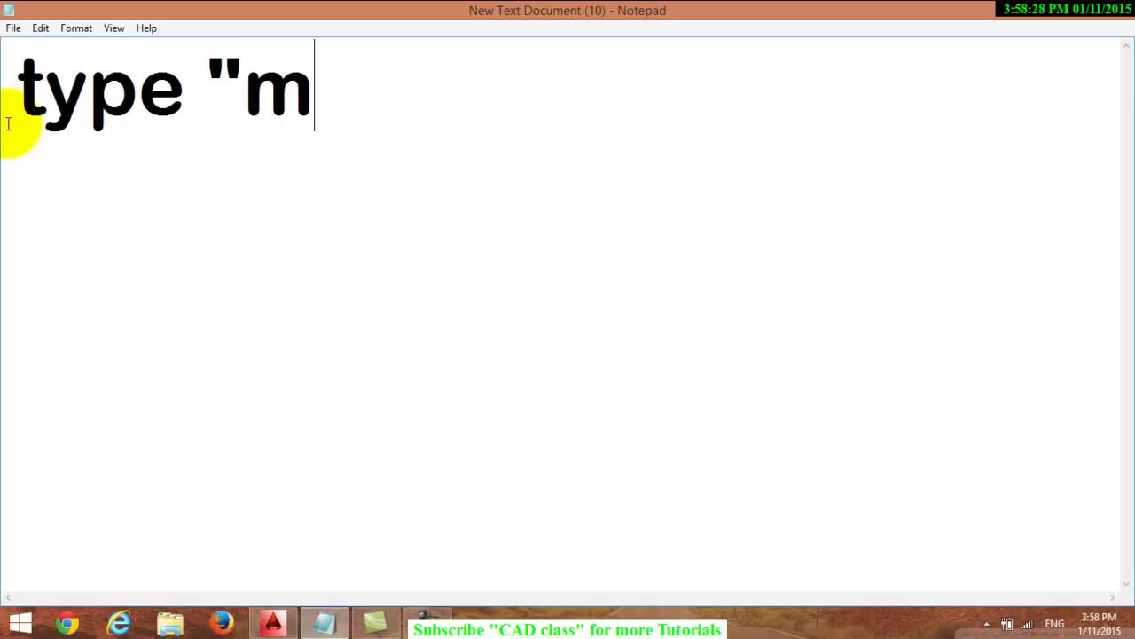
text(ove")
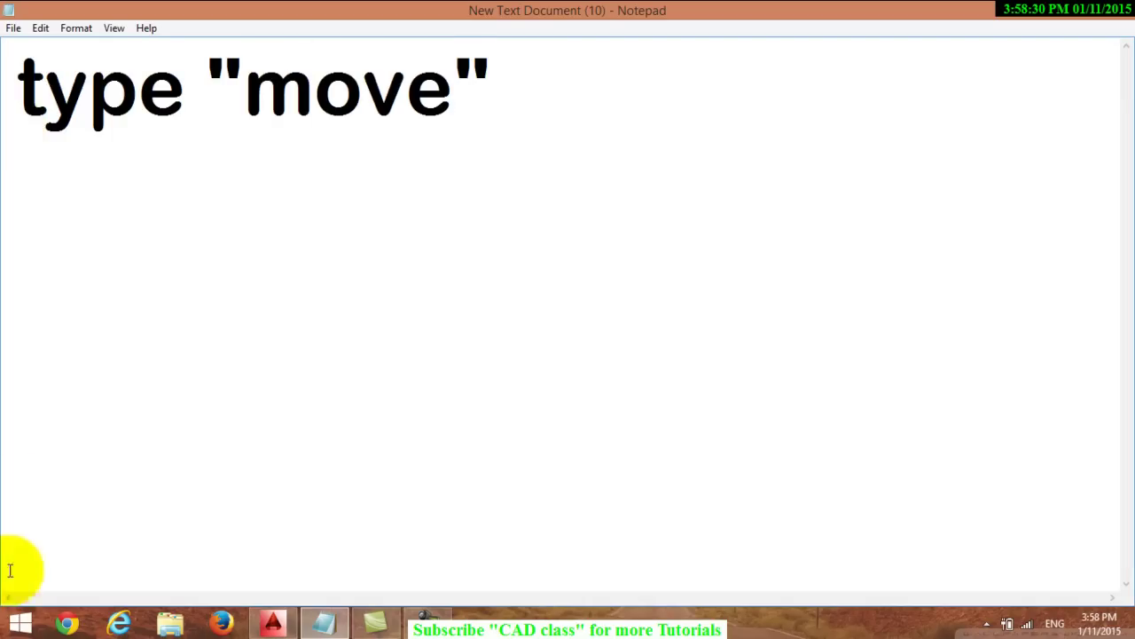
click(326, 628)
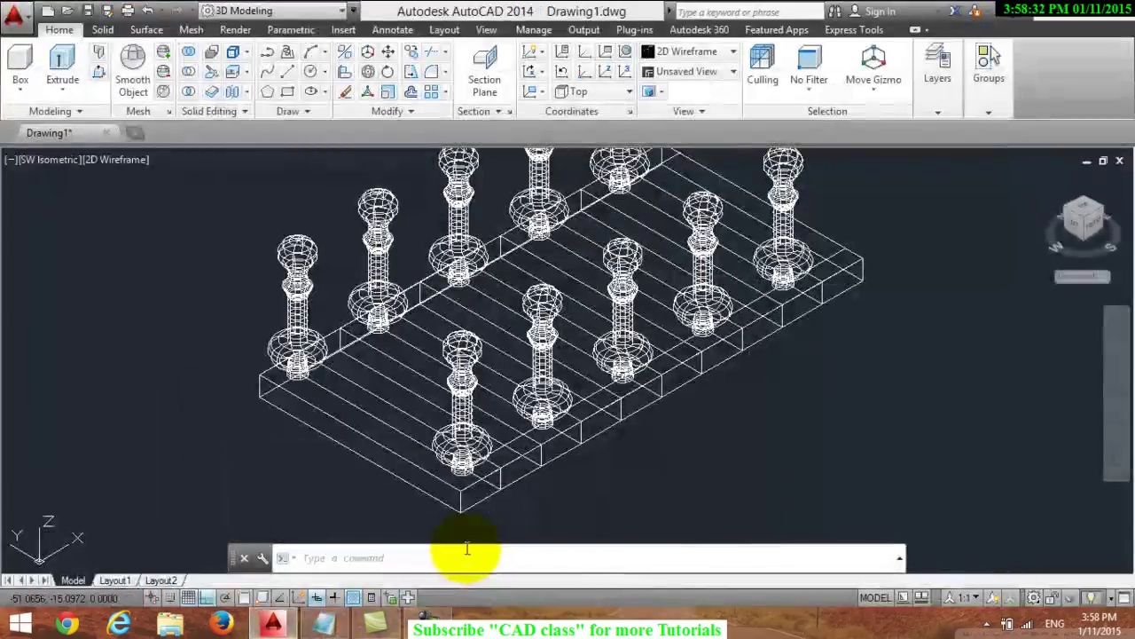
Start MOVE on the baluster array, cancel it, then select the note's type "move" line
text(mov)
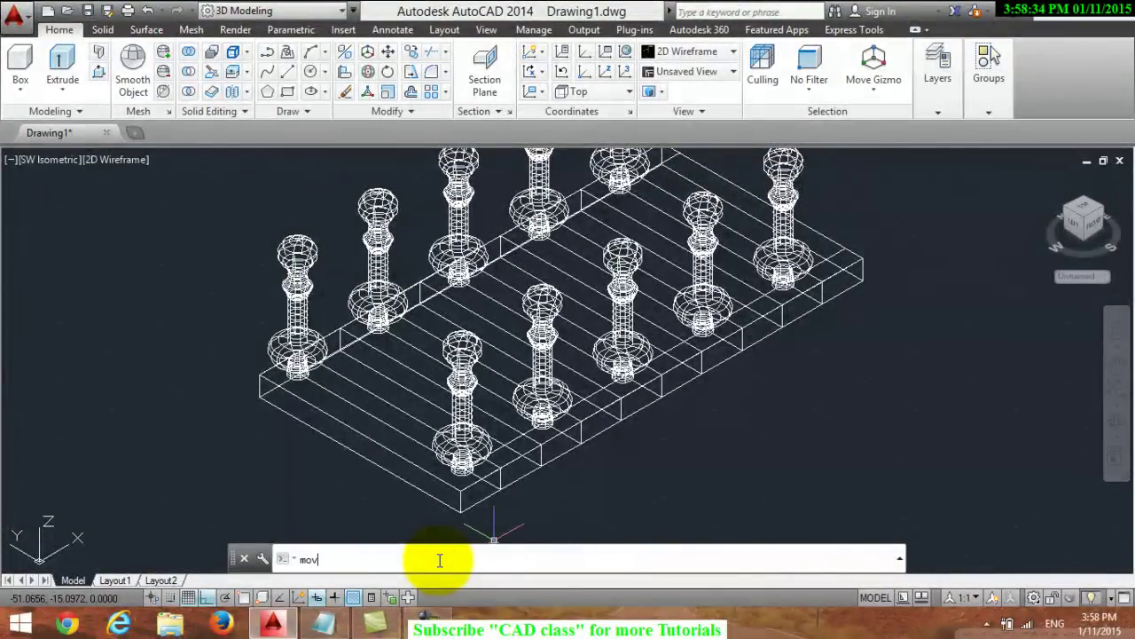
key(Return)
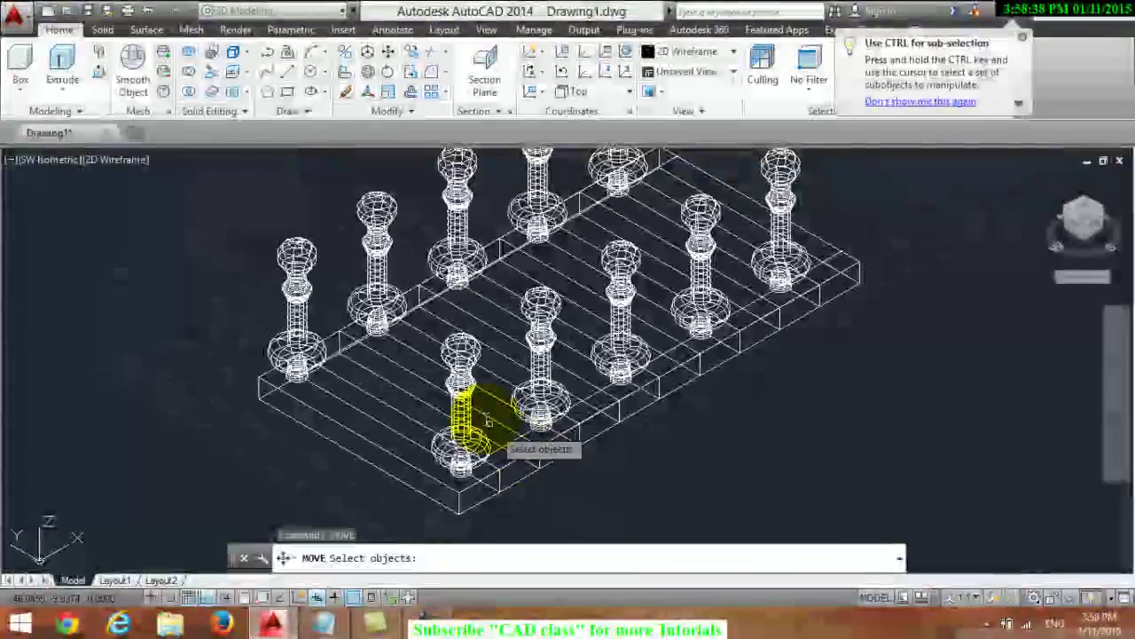
click(462, 385)
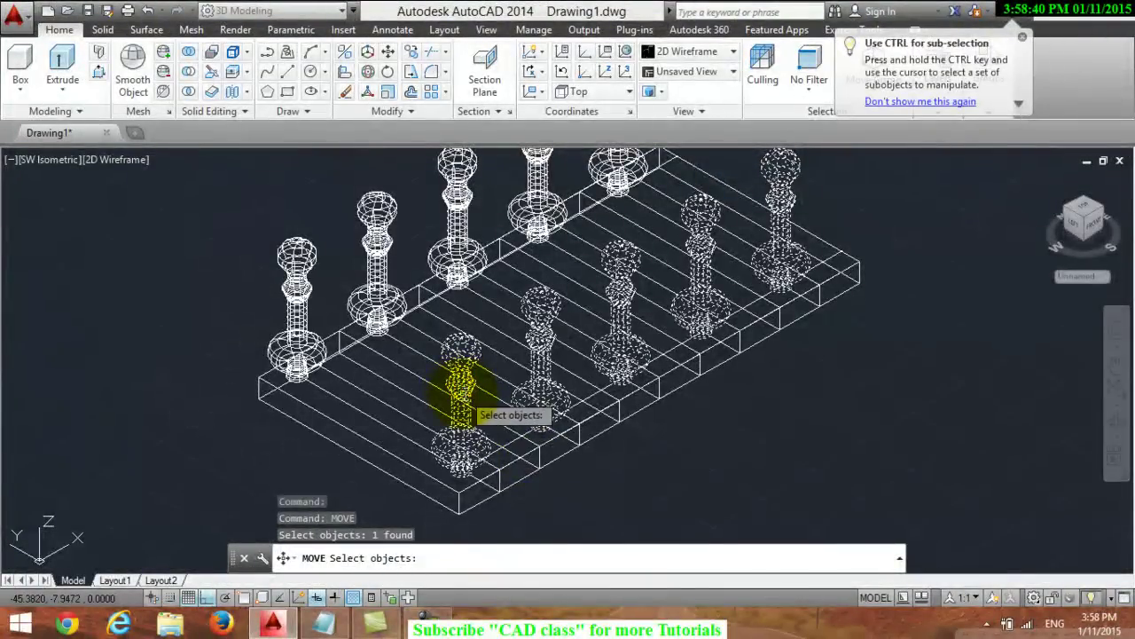
key(Escape)
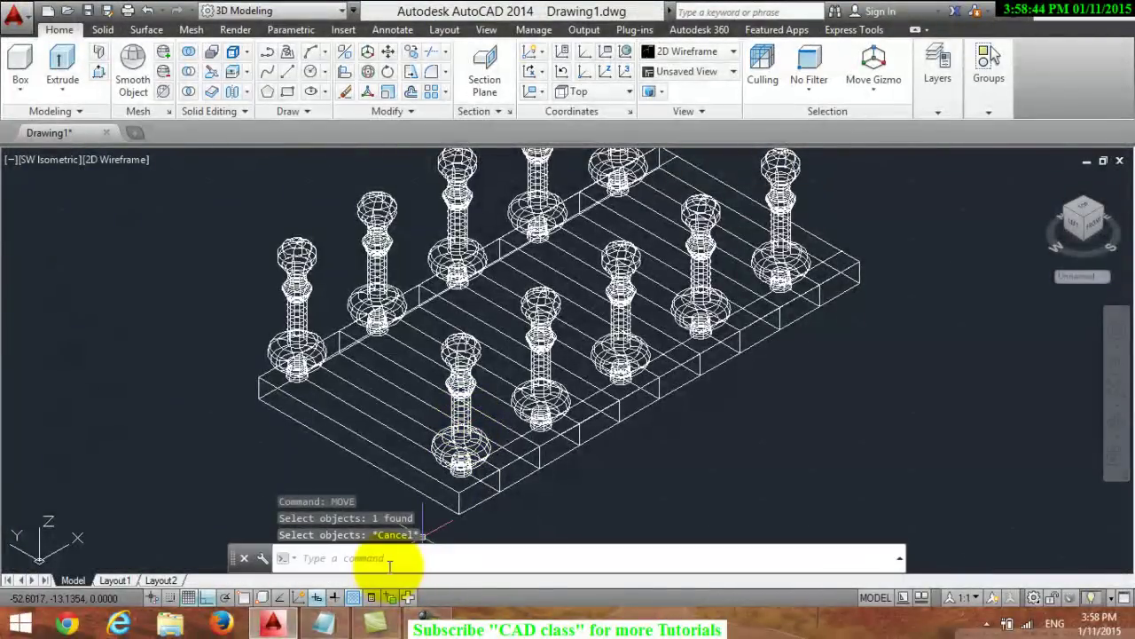
click(470, 377)
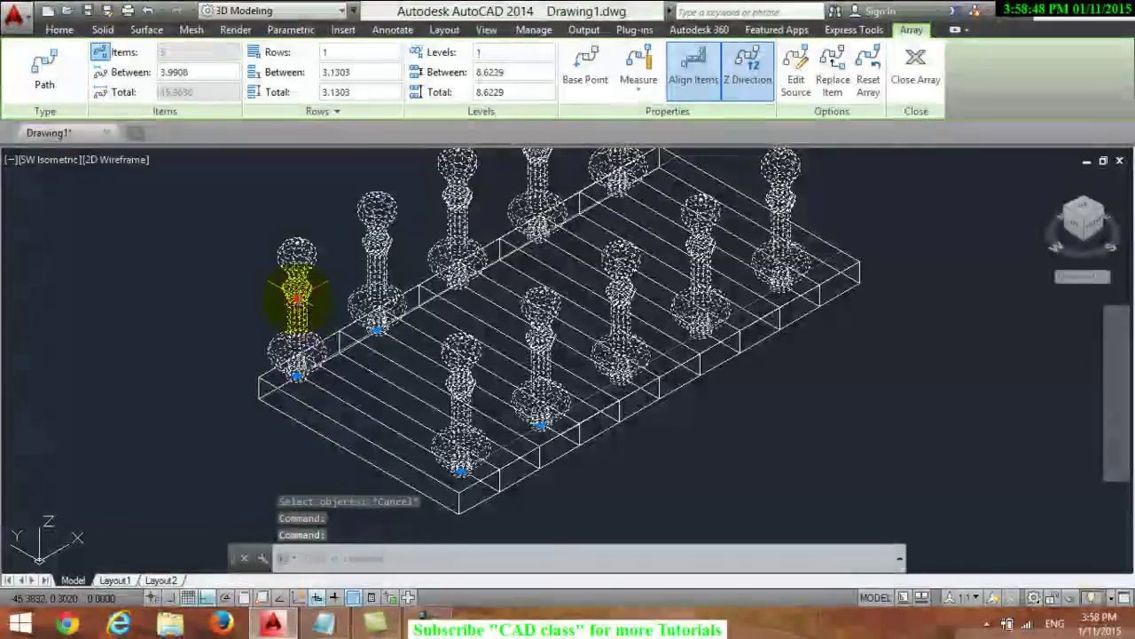
key(Escape)
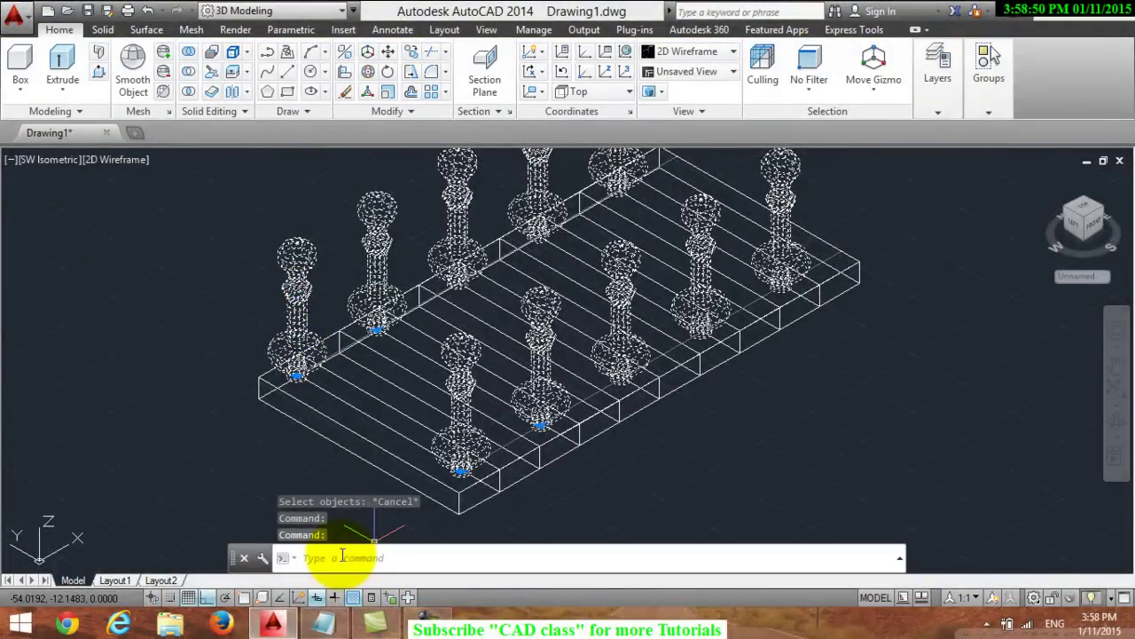
click(326, 621)
drag(492, 86, 4, 86)
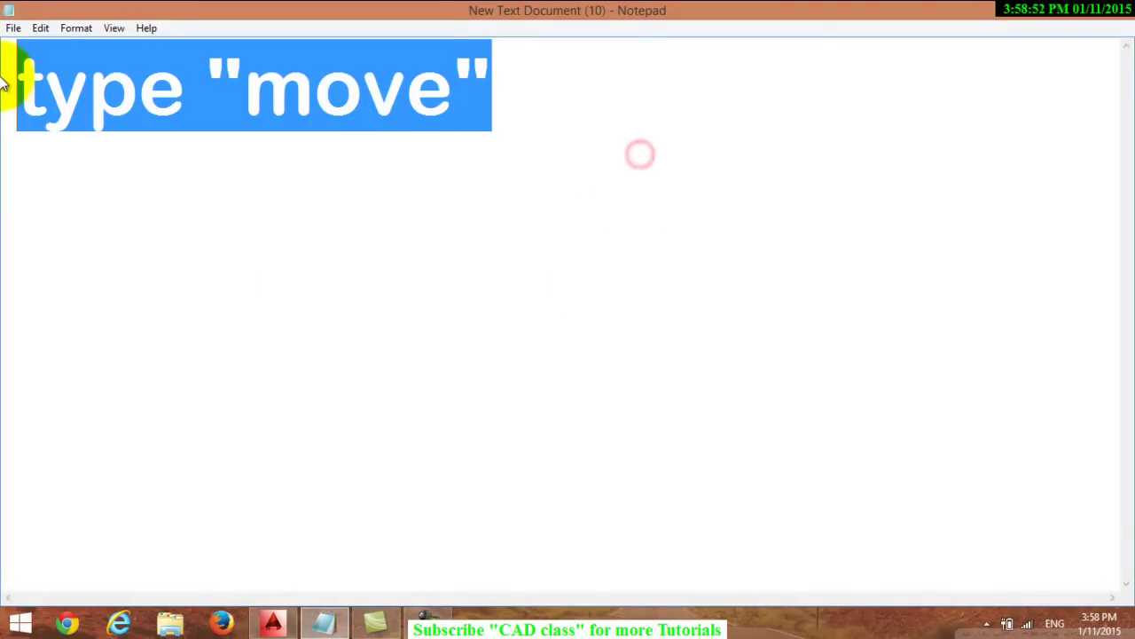
Type 'type extrude""' into the note, then select and delete all the note text
text(type e)
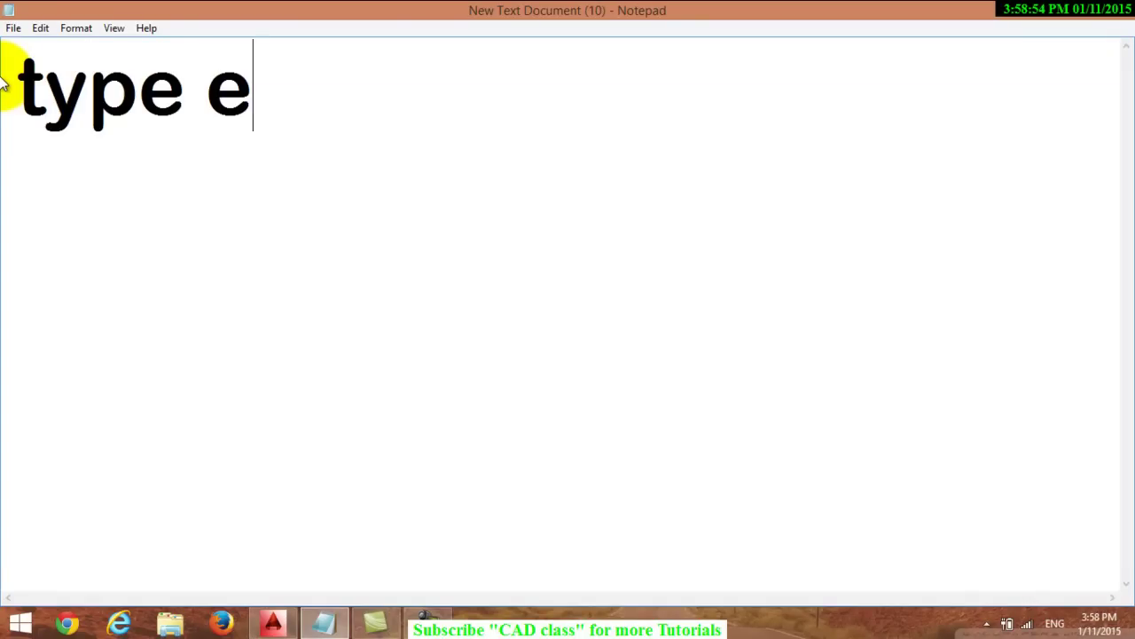
text(xtrude)
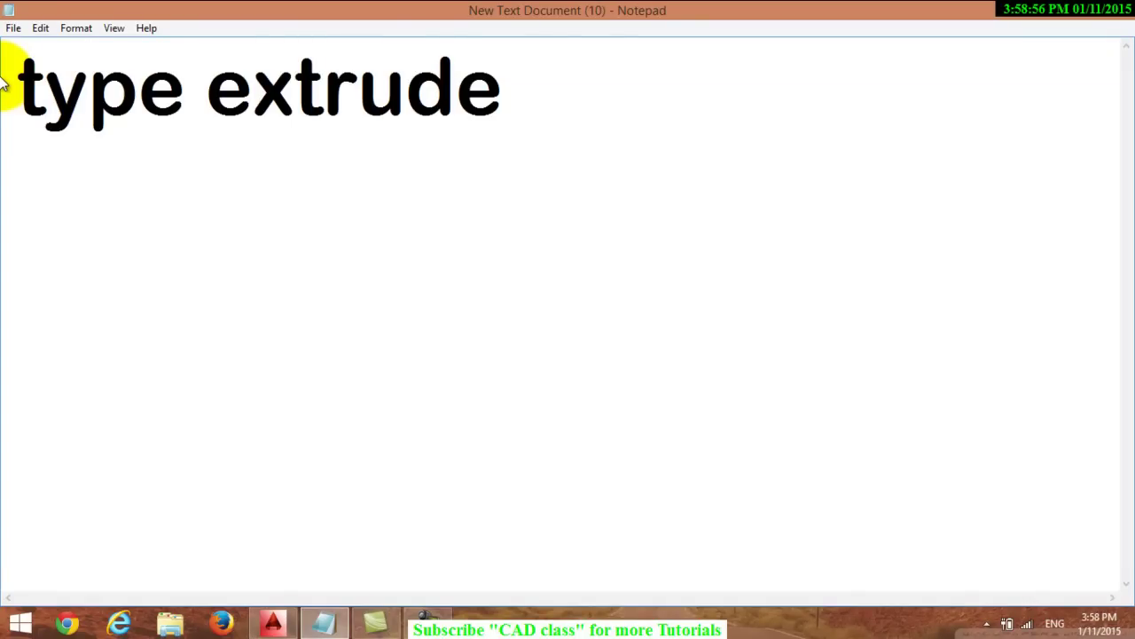
text(")
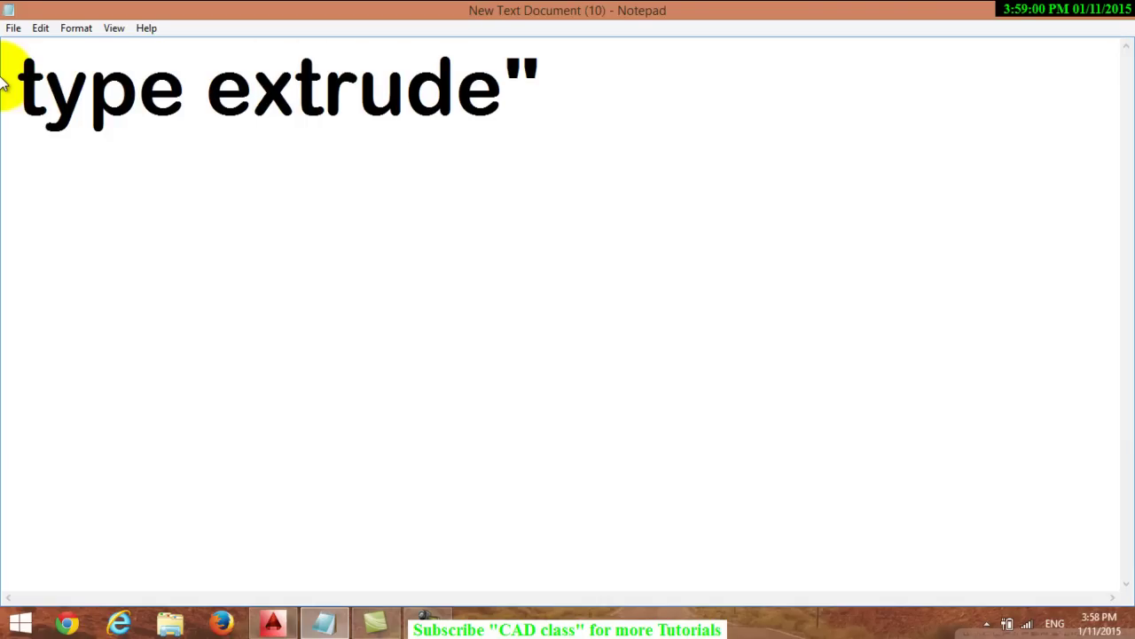
text(")
click(273, 621)
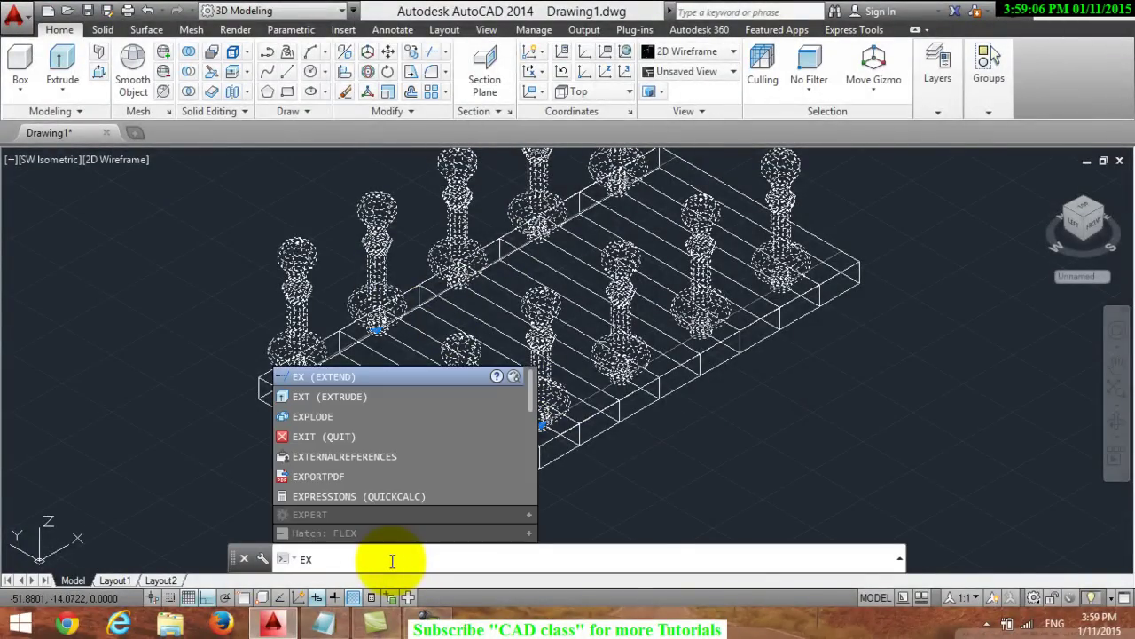
click(321, 622)
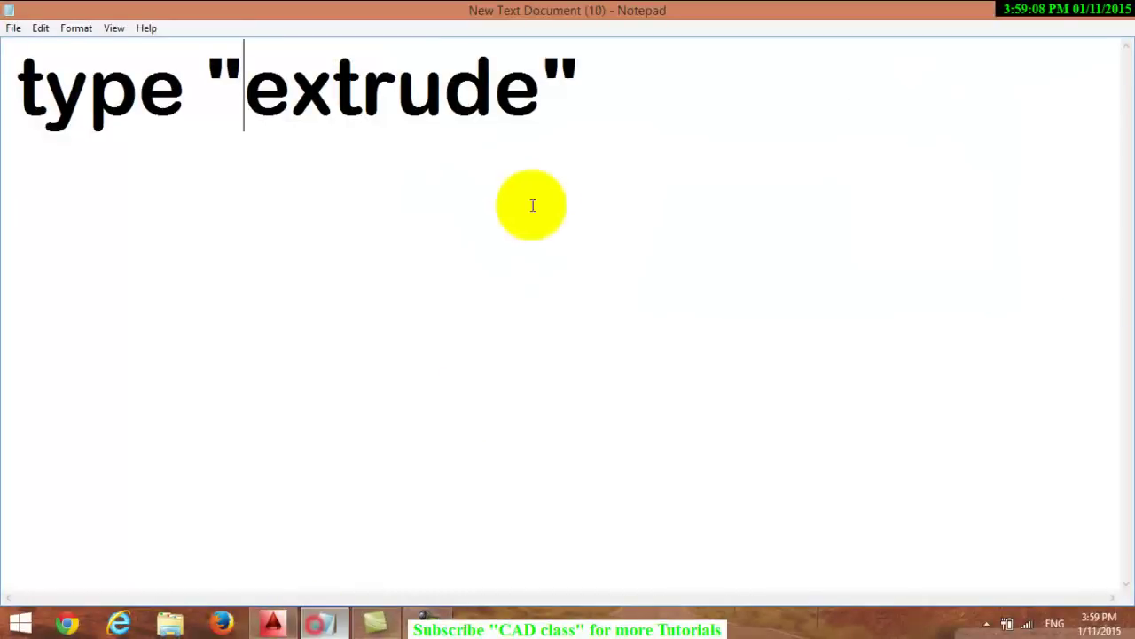
drag(671, 101, 5, 95)
key(BackSpace)
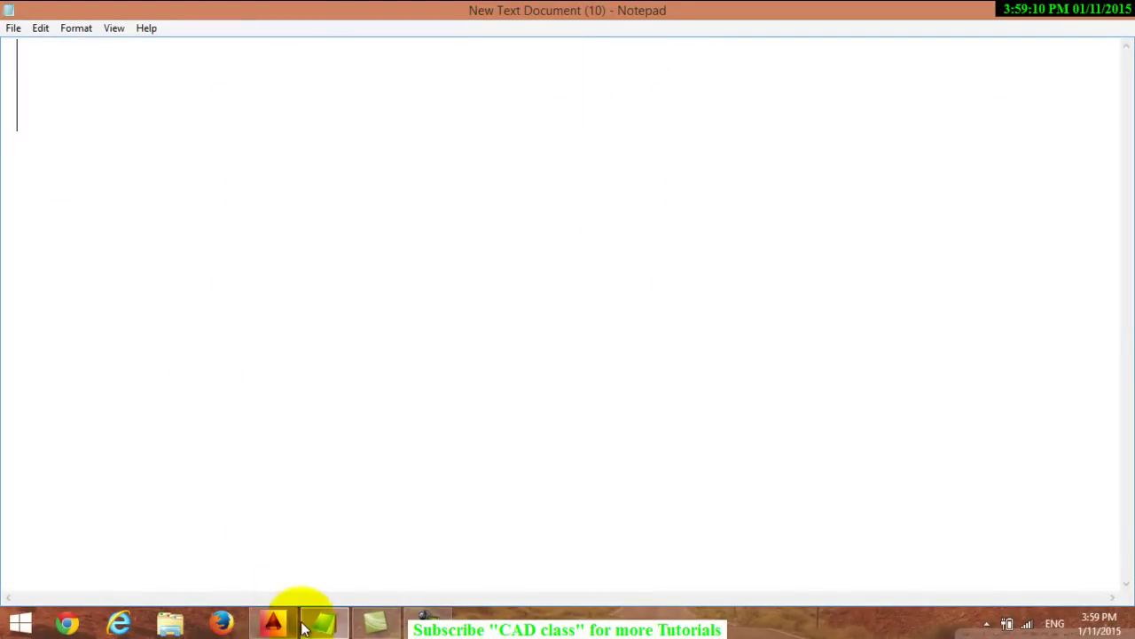
Deselect all the balusters in AutoCAD from the right-click menu
click(274, 620)
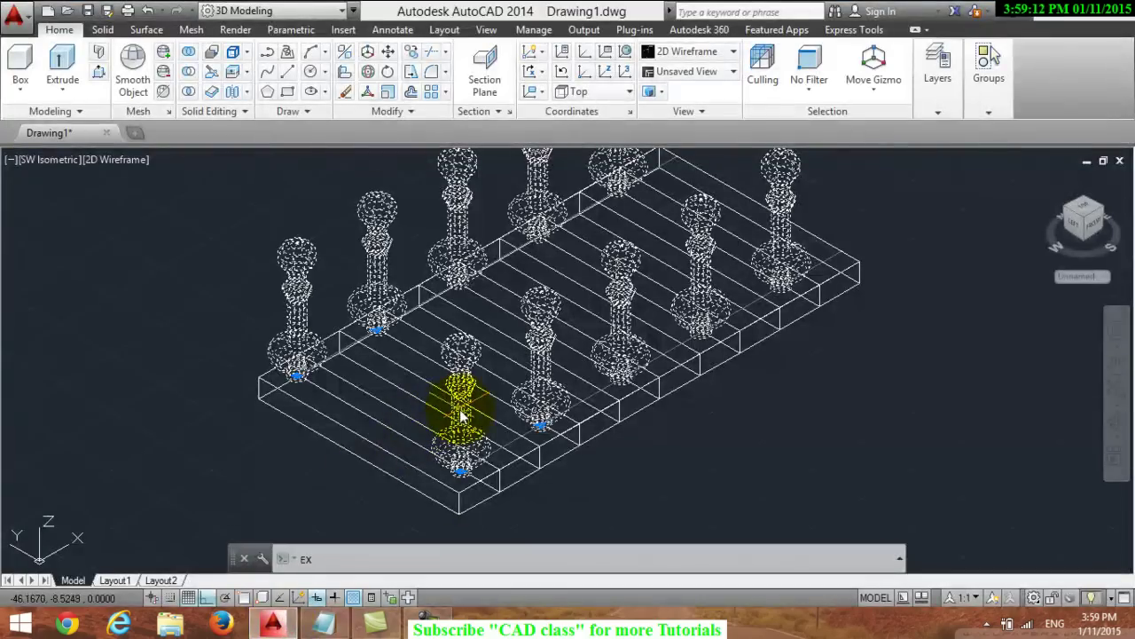
right_click(461, 403)
click(528, 280)
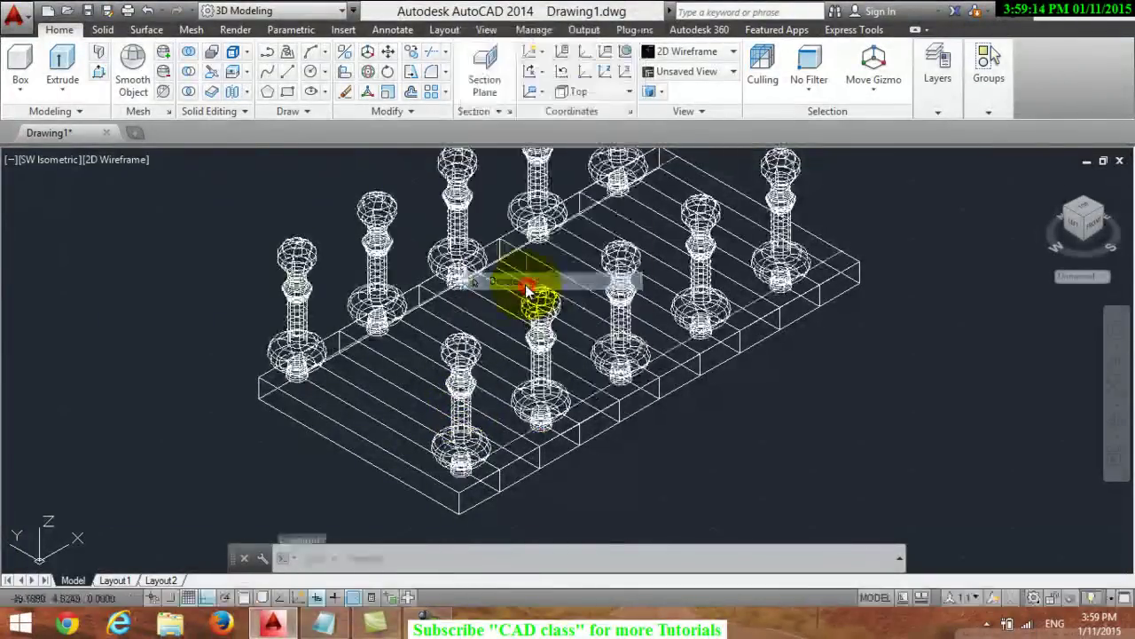
scroll(550, 457, down, 3)
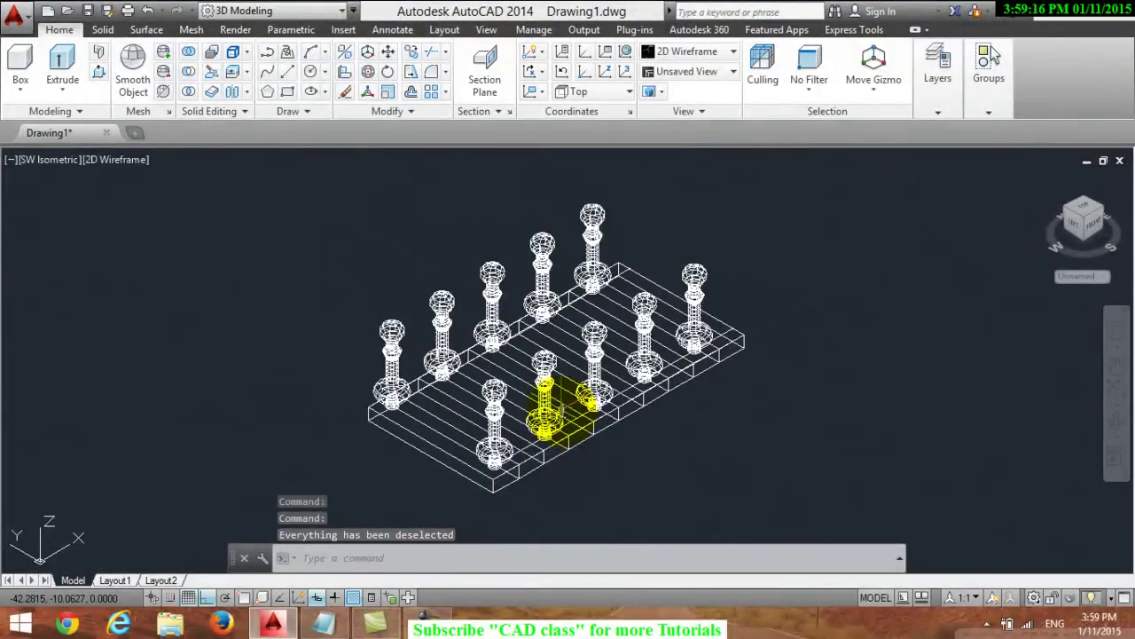
Write Type "Explode" in the Notepad note, then return to AutoCAD's command line
click(324, 623)
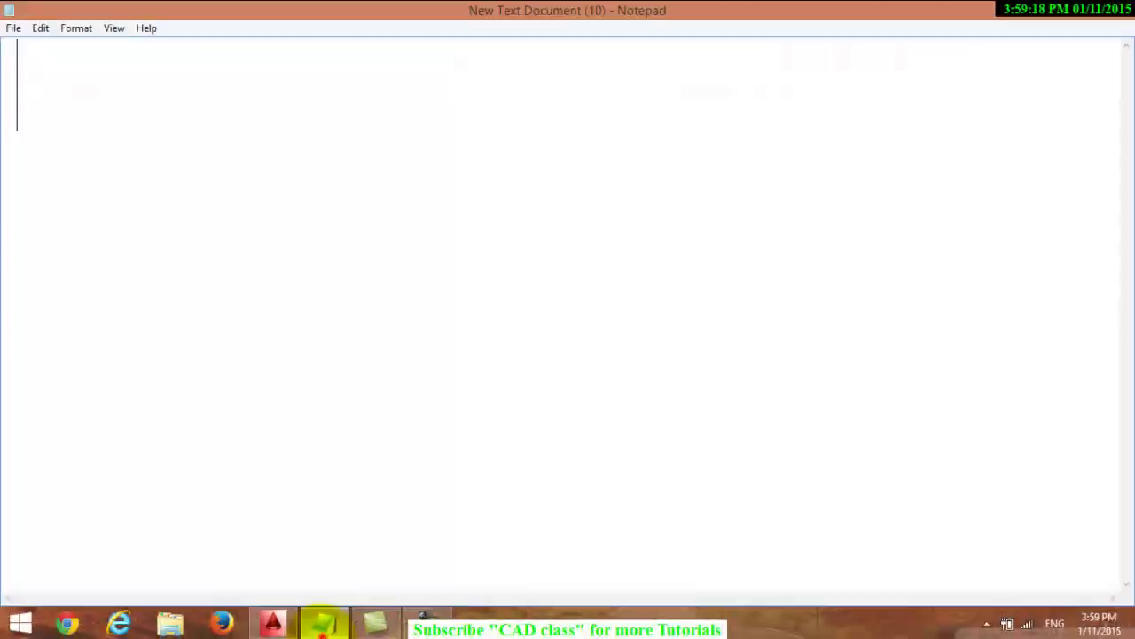
text(Typ)
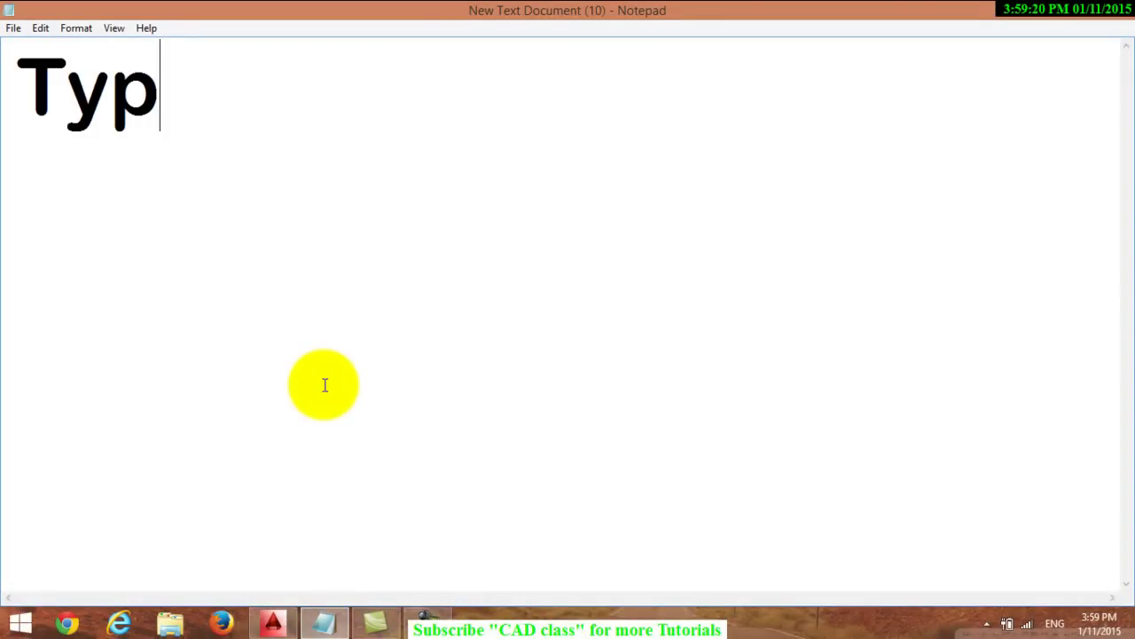
text(e "Ex)
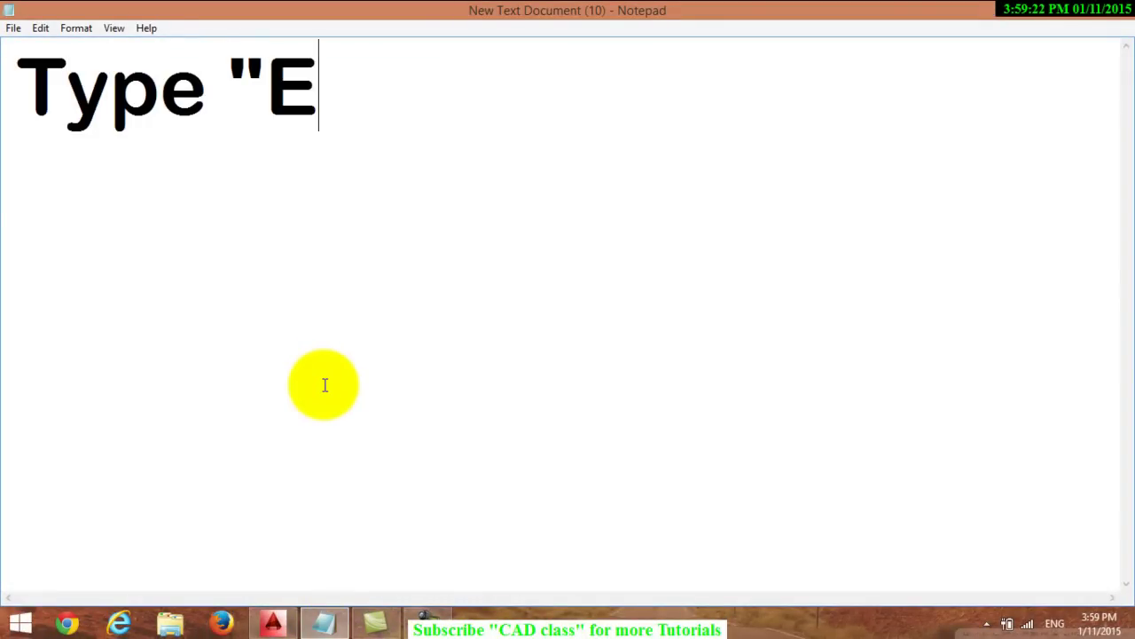
text(plode")
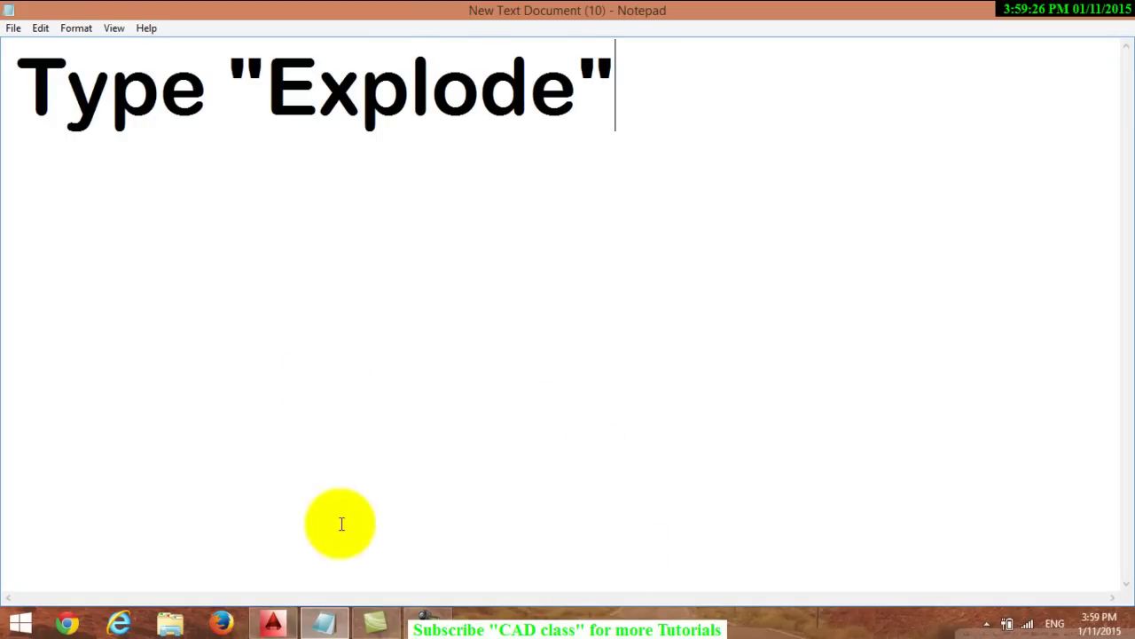
click(275, 623)
click(348, 559)
text(EX)
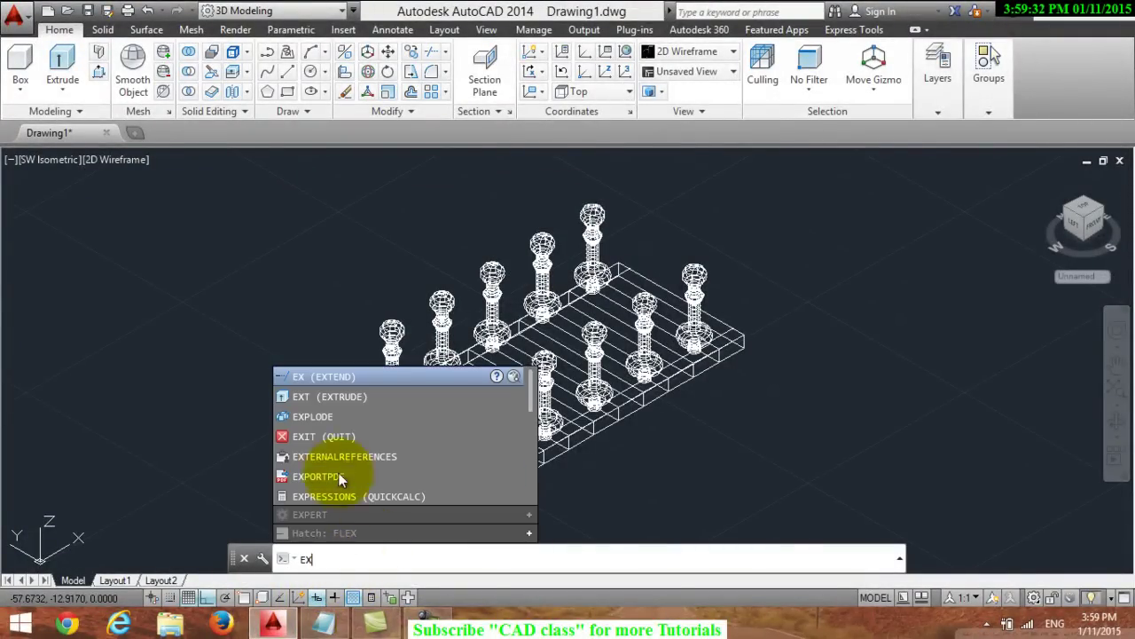
Start EXPLODE and pick two balusters on the steps
click(376, 416)
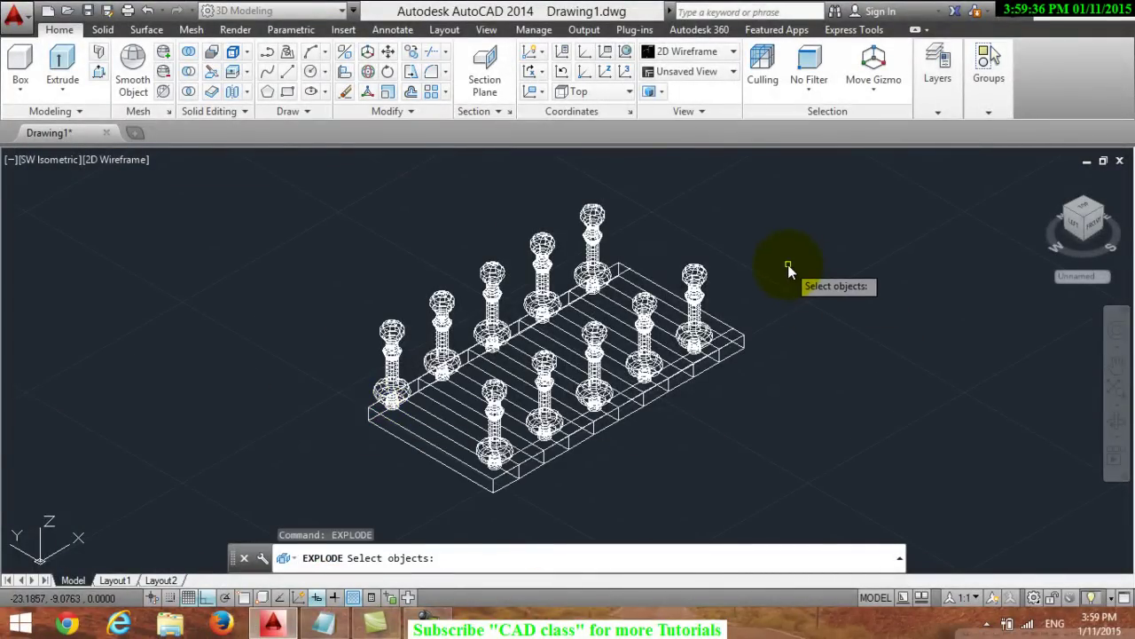
scroll(788, 265, up, 2)
scroll(420, 524, down, 2)
scroll(420, 523, up, 2)
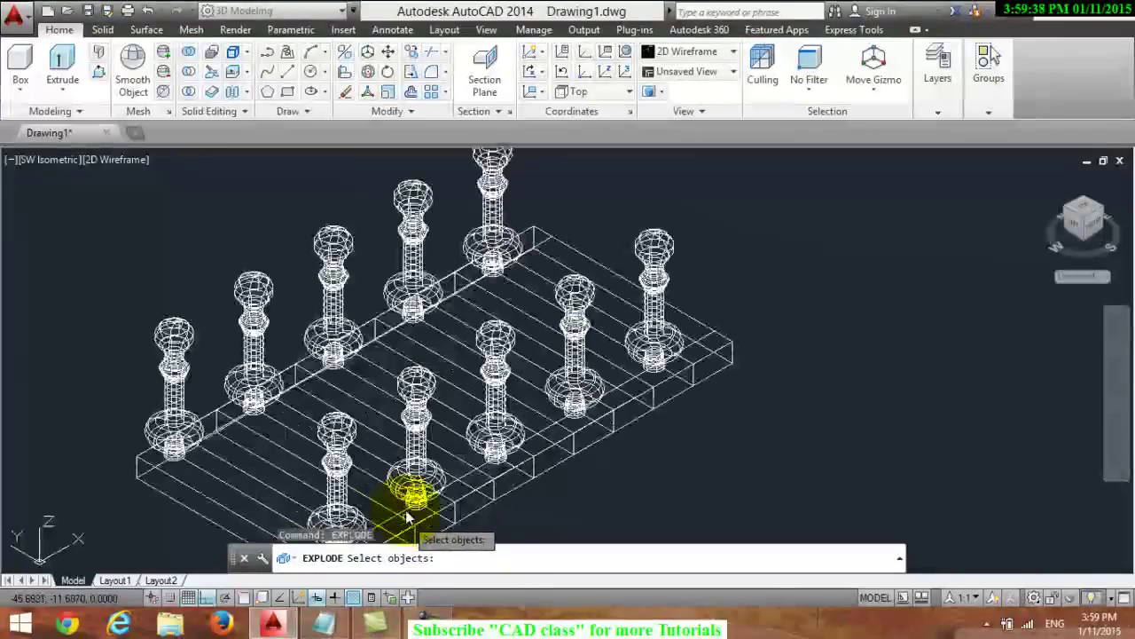
click(486, 335)
click(336, 269)
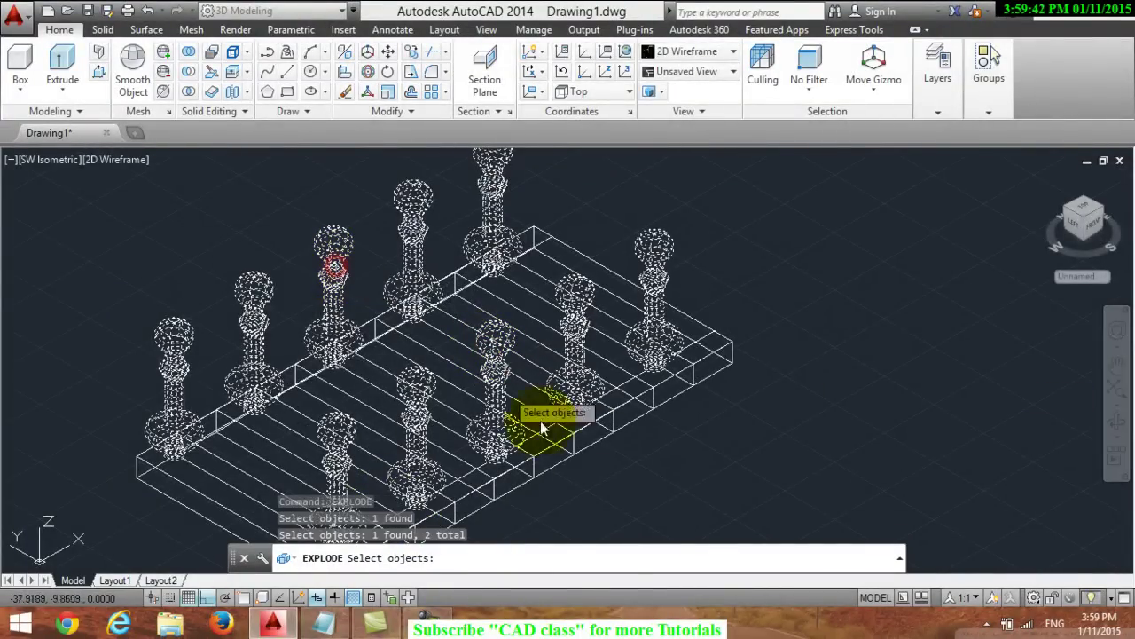
click(587, 432)
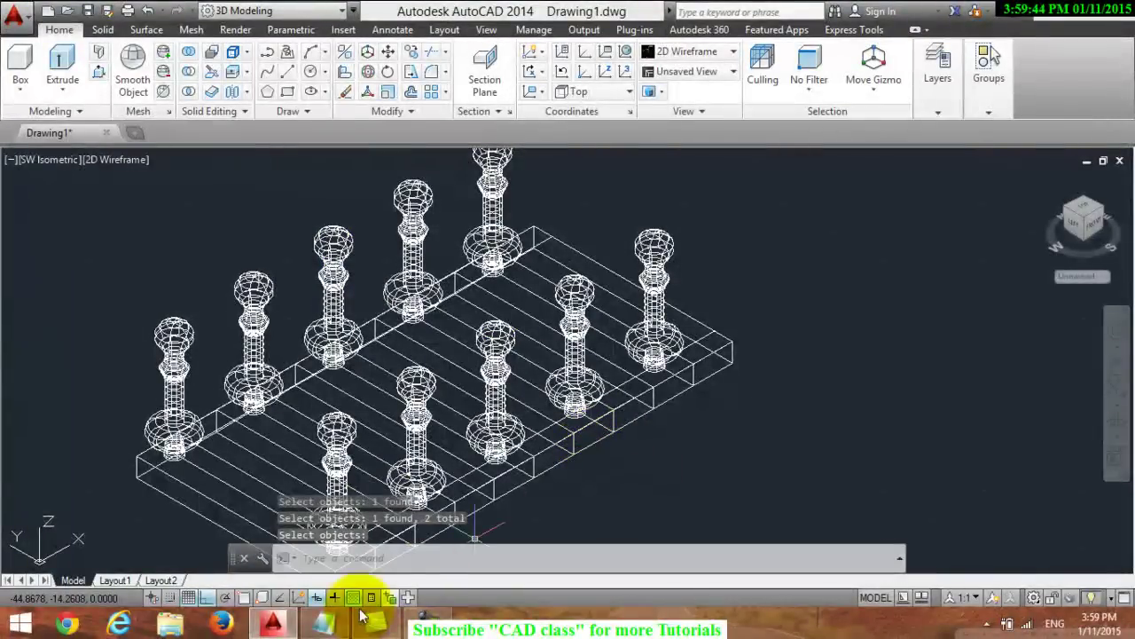
Add 'press enter' to the note, then pick another baluster piece in AutoCAD
click(325, 621)
text(p)
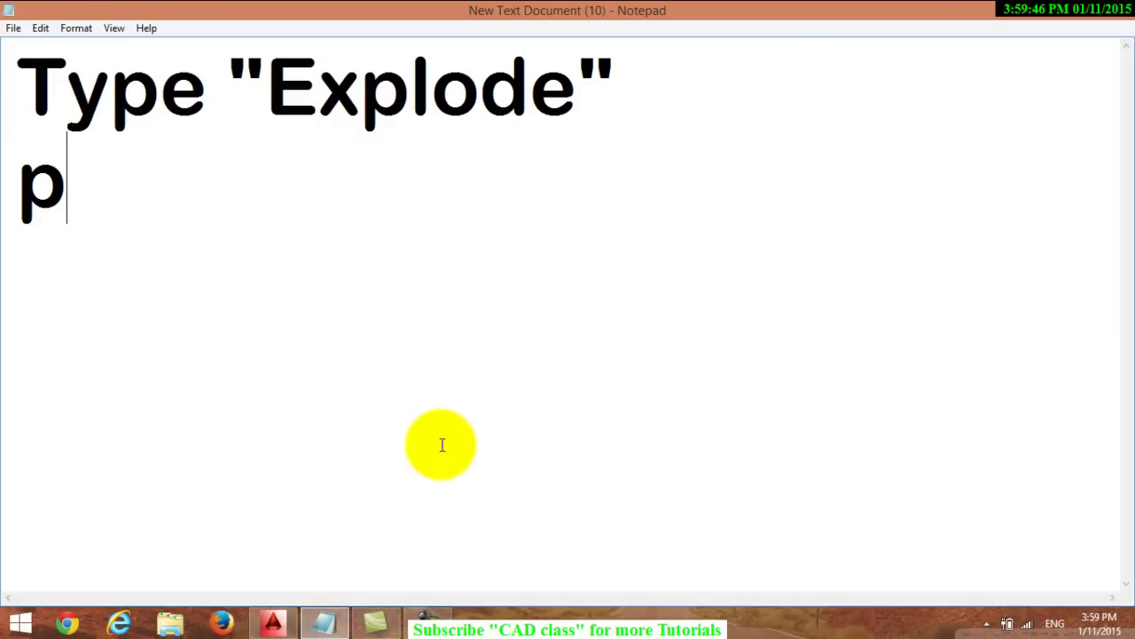
text(ress enter)
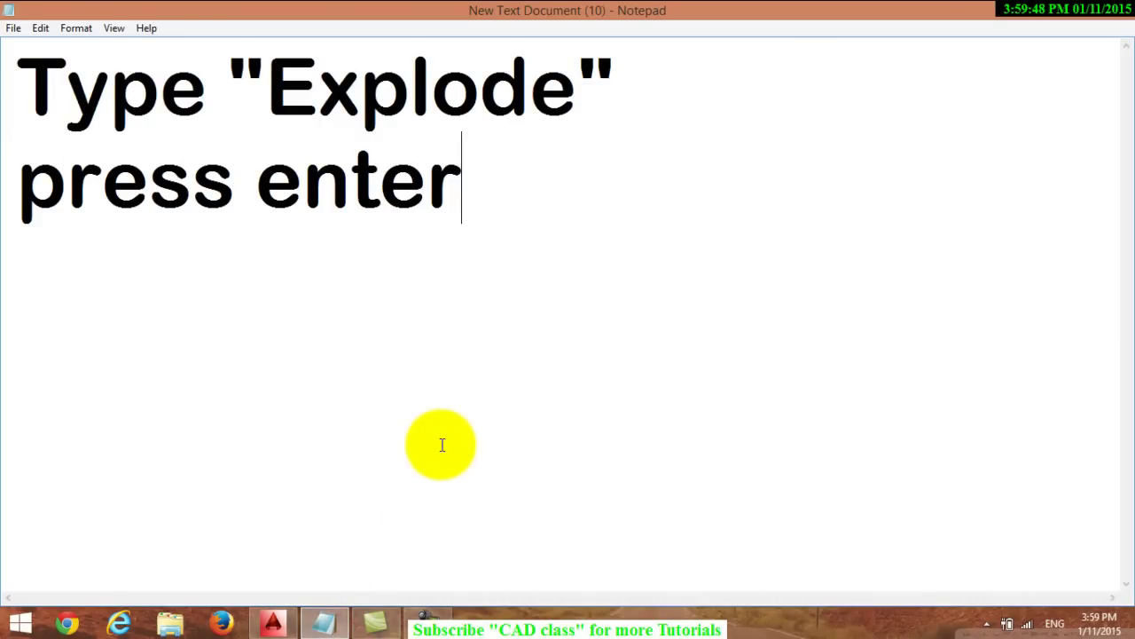
click(273, 621)
click(567, 377)
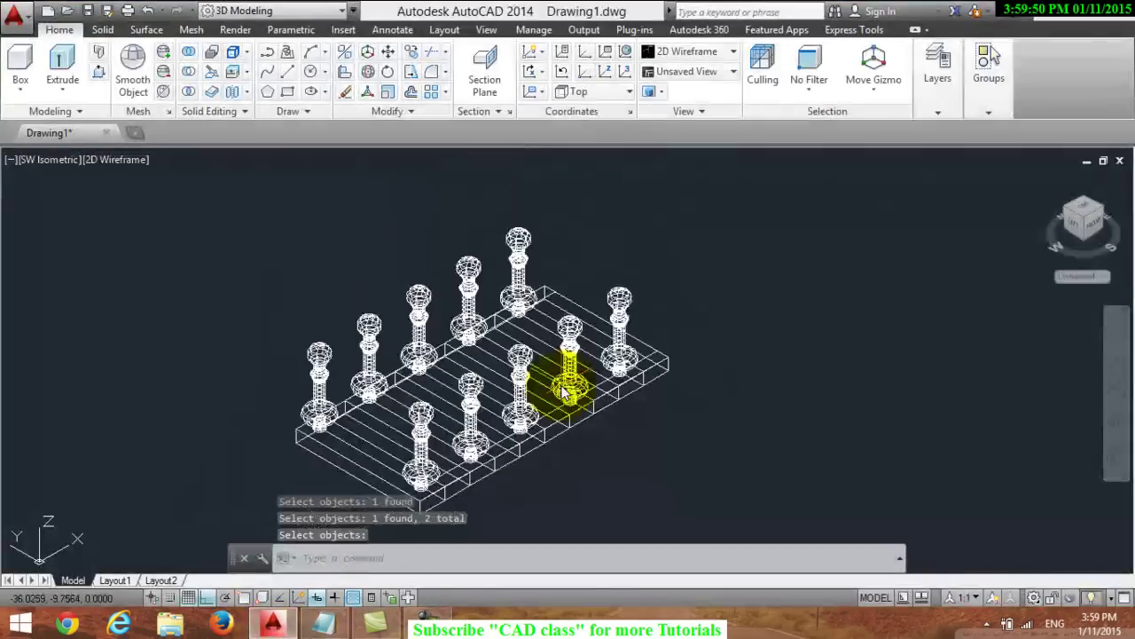
scroll(606, 482, up, 3)
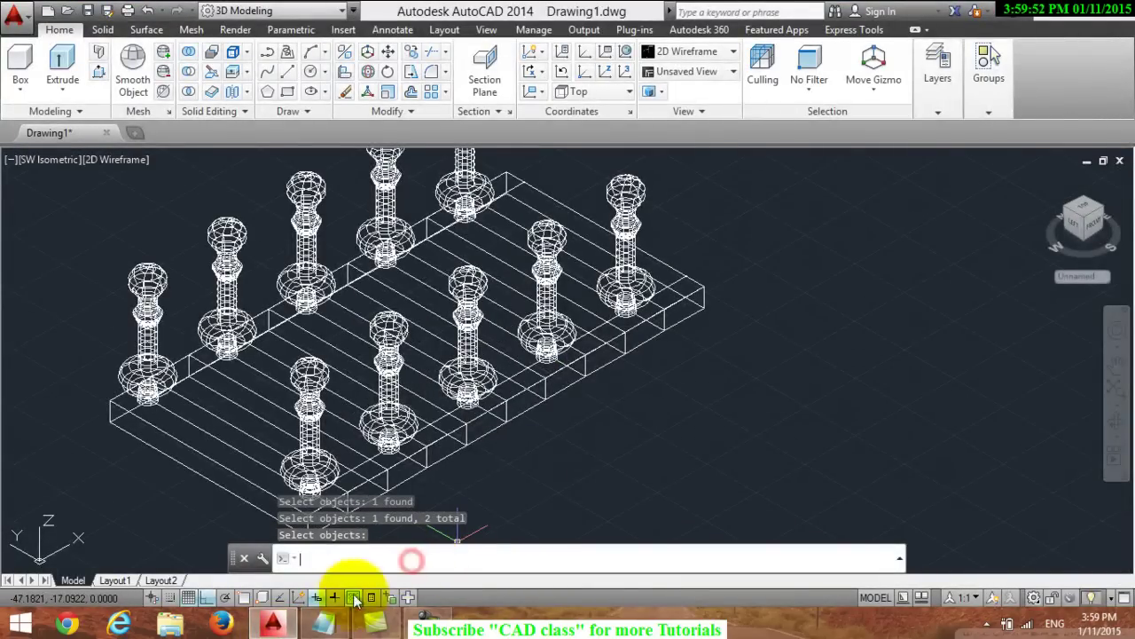
Replace all the note text with a new line beginning type "nove
click(324, 620)
drag(613, 260, 20, 60)
text(type ")
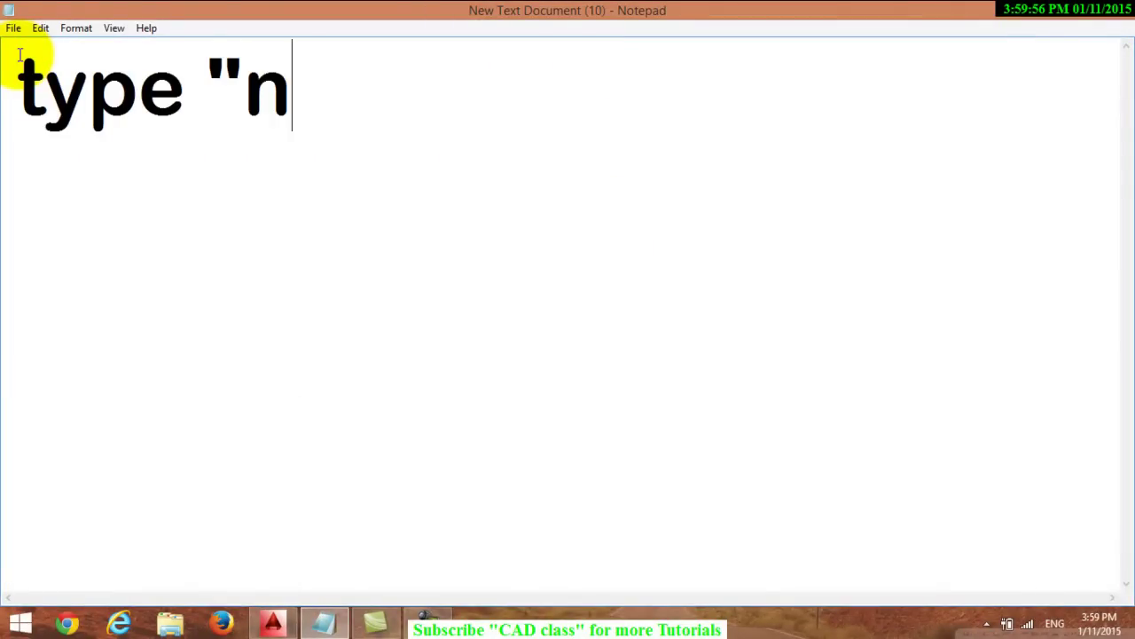
text(nove)
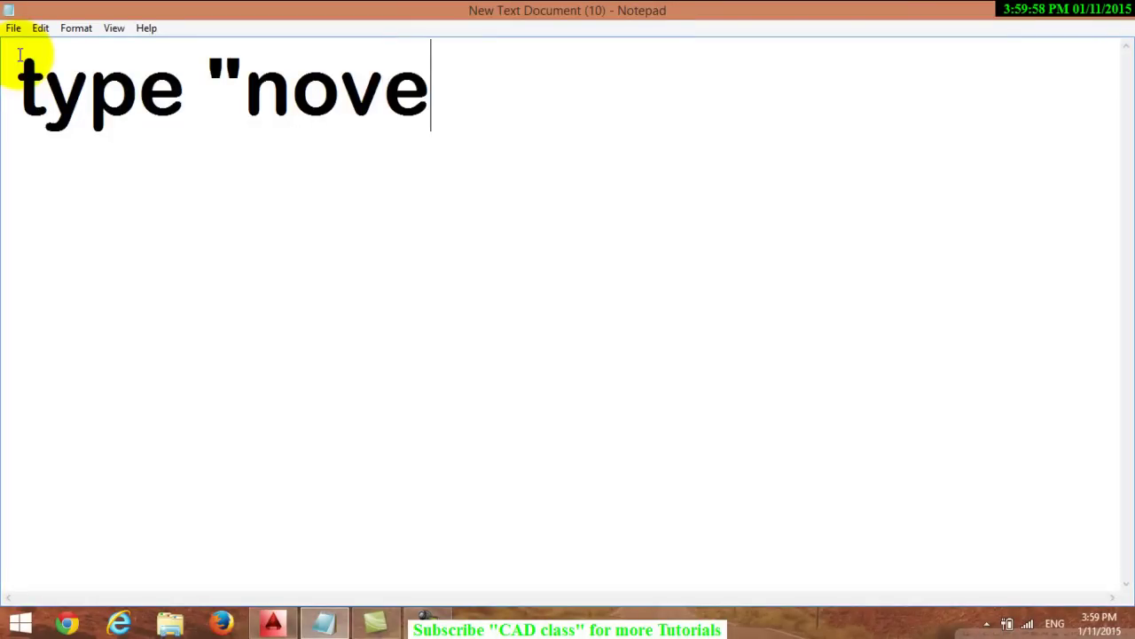
Correct the Notepad note to read 'move' and return to the staircase drawing
key(BackSpace)
key(BackSpace)
key(BackSpace)
key(BackSpace)
text(mo)
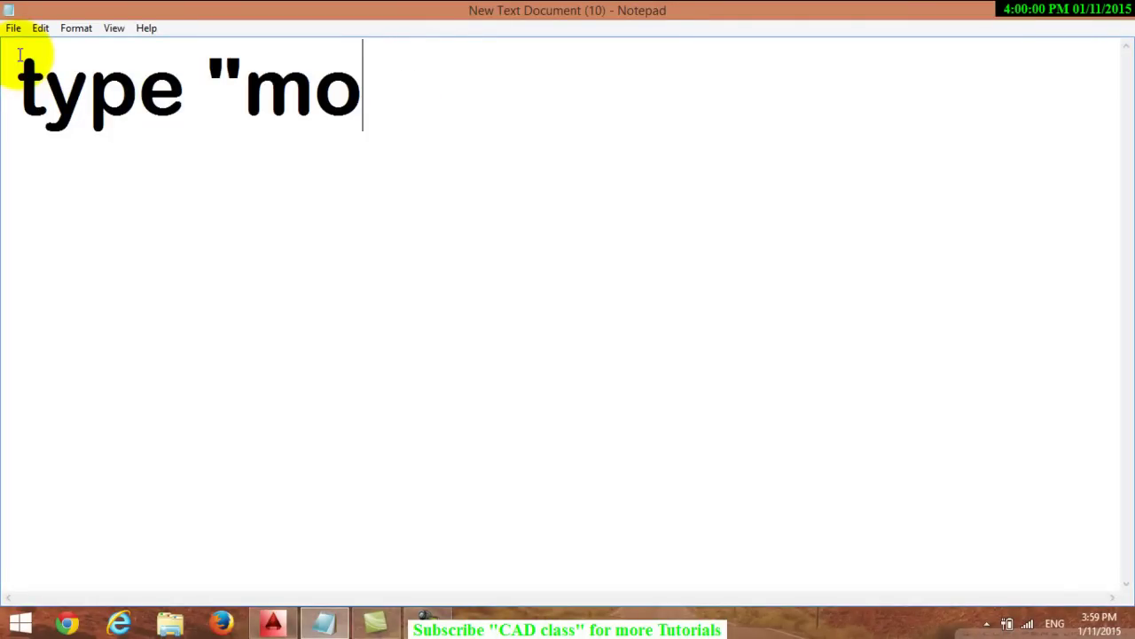
text(ve)
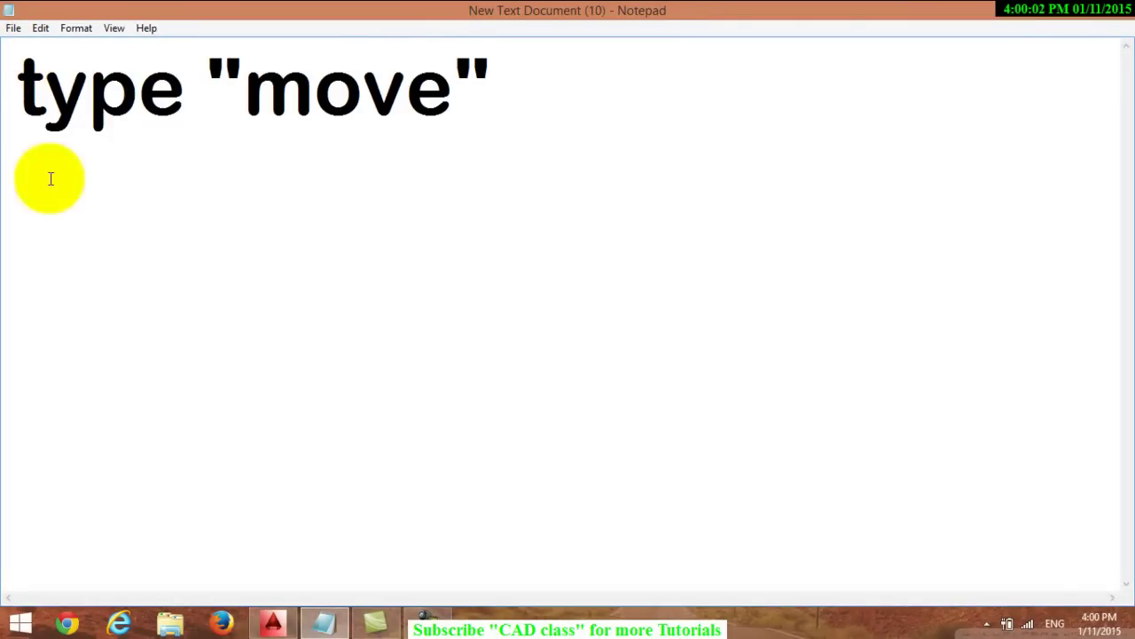
click(272, 621)
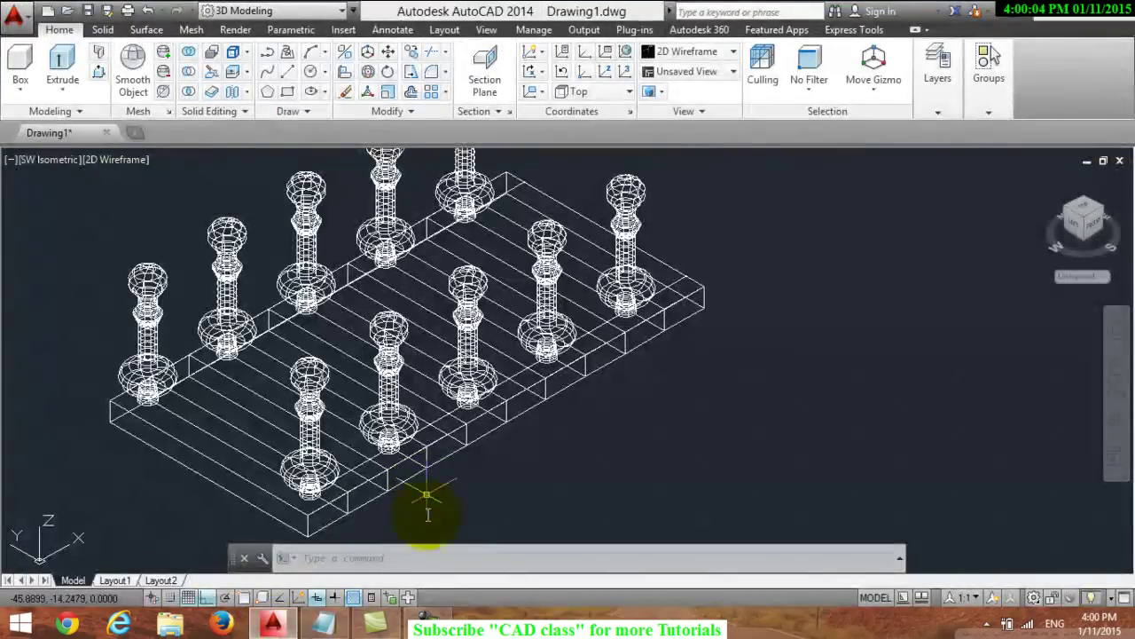
click(410, 559)
Start MOVE and select three baluster pieces near the front of the stair
text(ve)
key(Return)
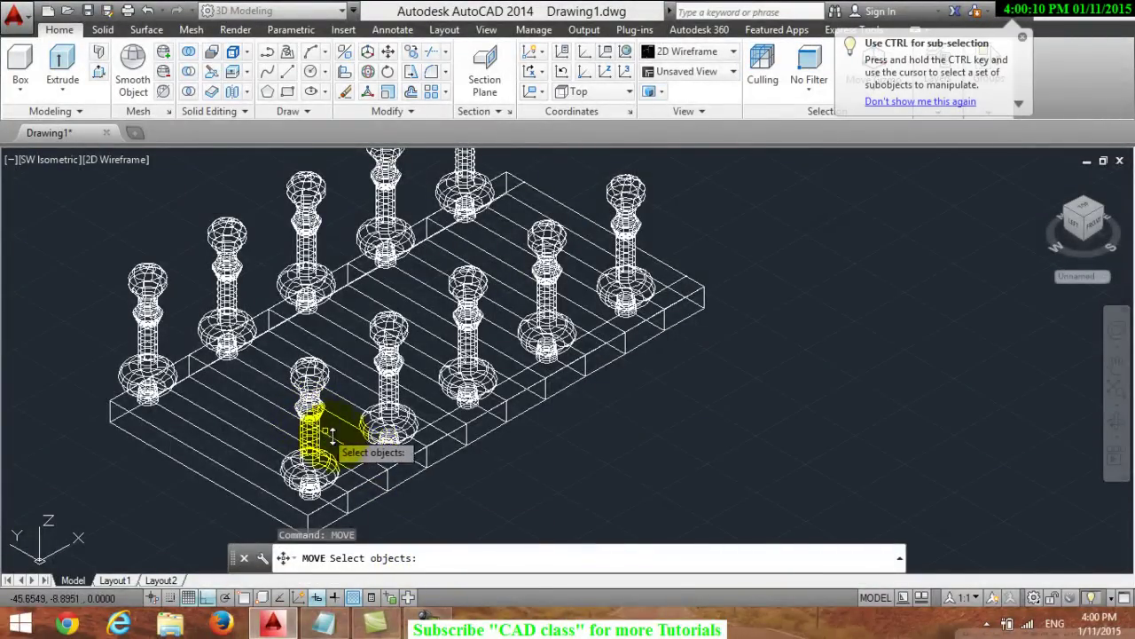
click(388, 377)
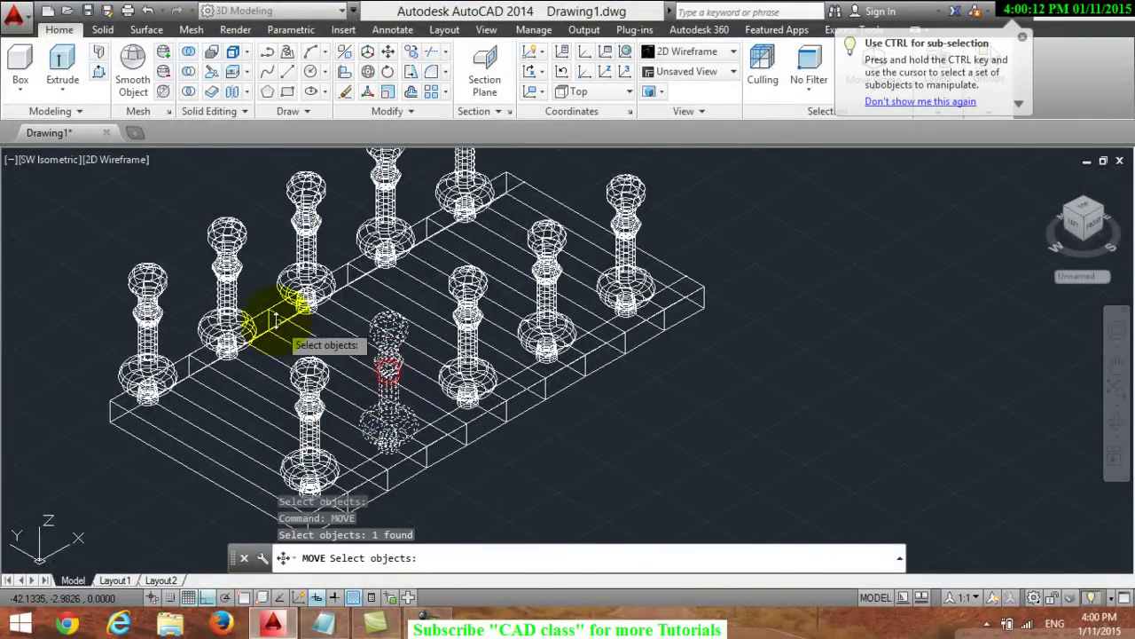
click(229, 273)
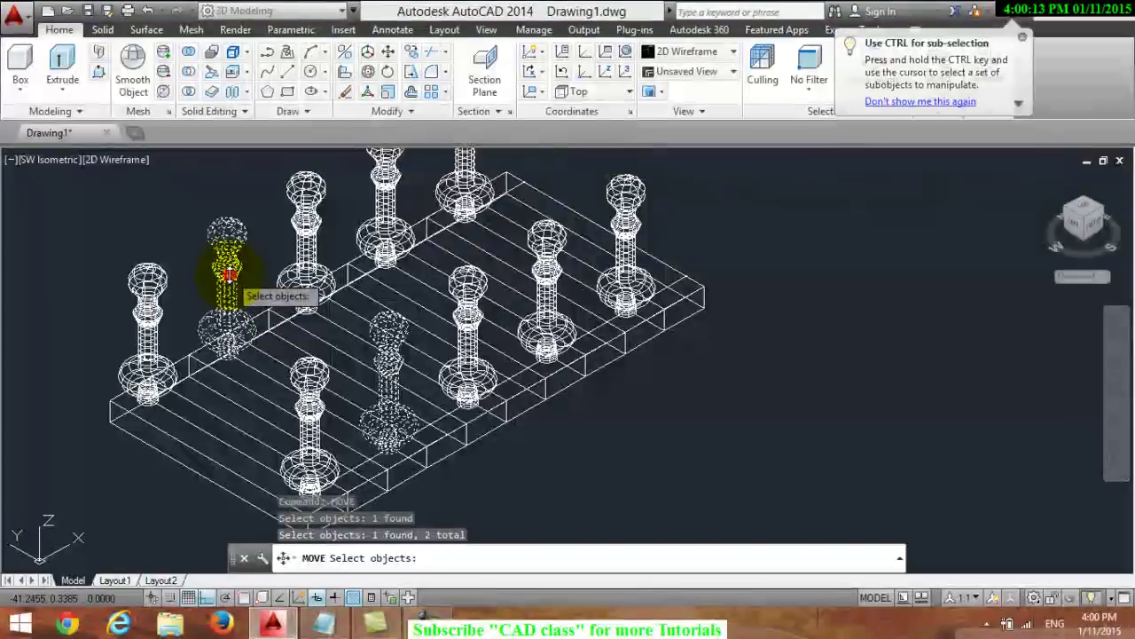
click(402, 483)
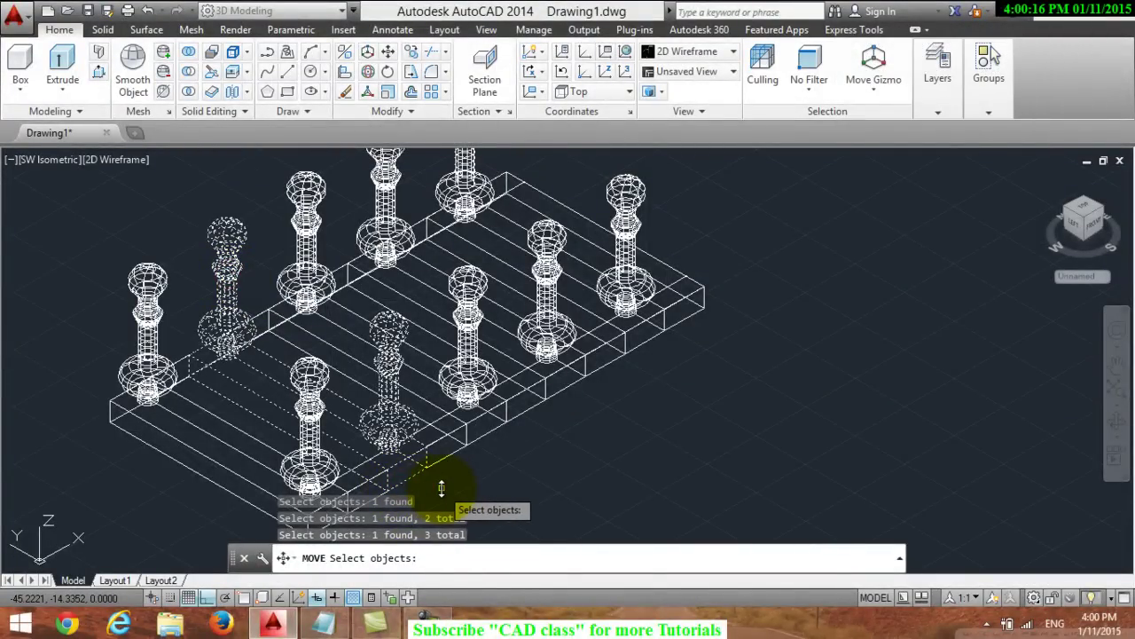
key(Return)
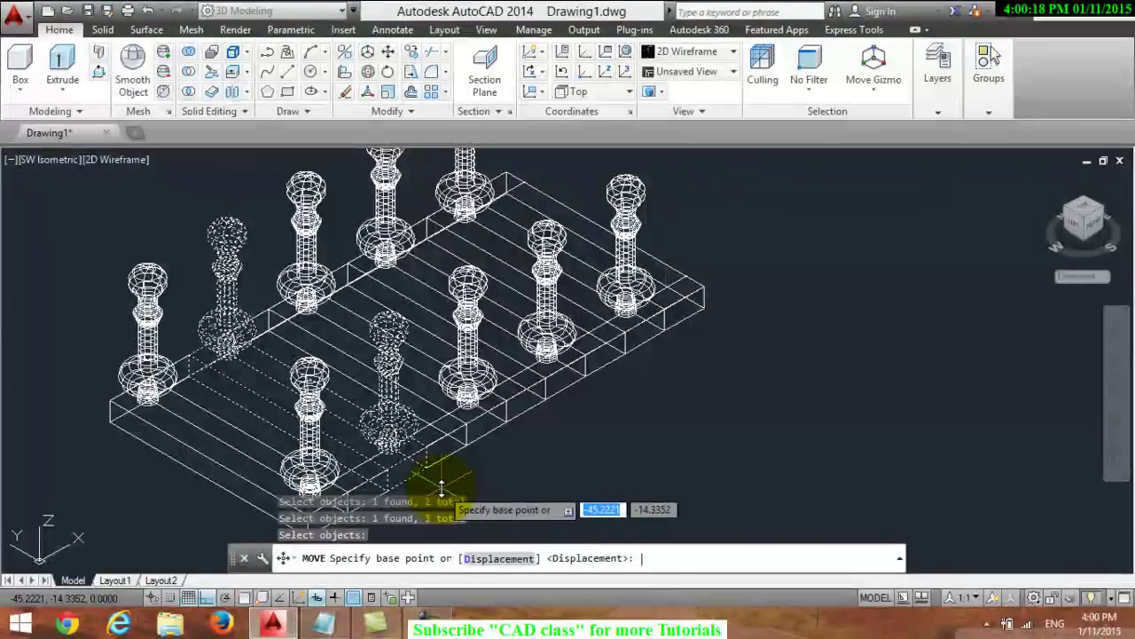
Pan to the front corner of the steps, then cancel the move
click(1115, 360)
mouse_move(594, 380)
mouse_down()
mouse_move(626, 266)
mouse_move(591, 309)
mouse_up()
scroll(444, 411, up, 3)
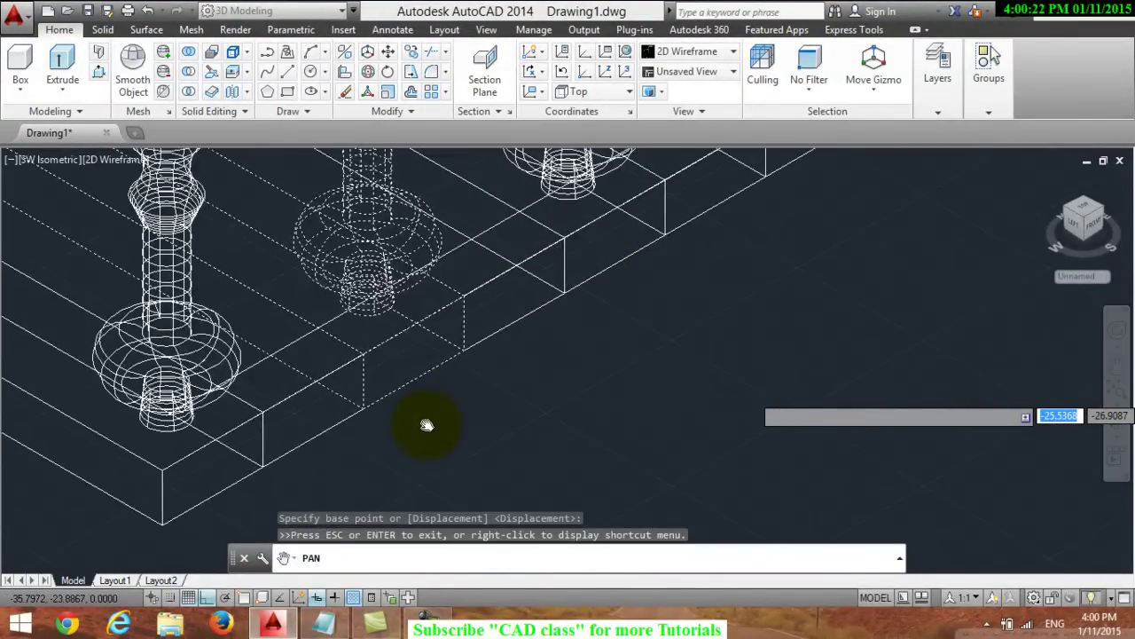
scroll(451, 421, down, 1)
scroll(451, 422, down, 2)
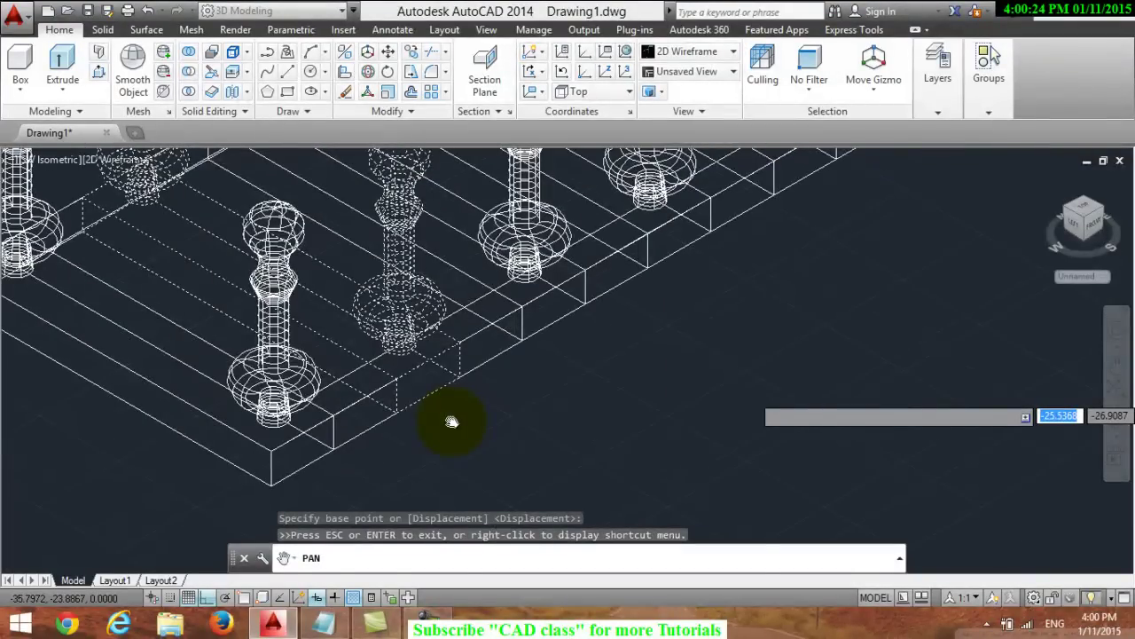
right_click(452, 422)
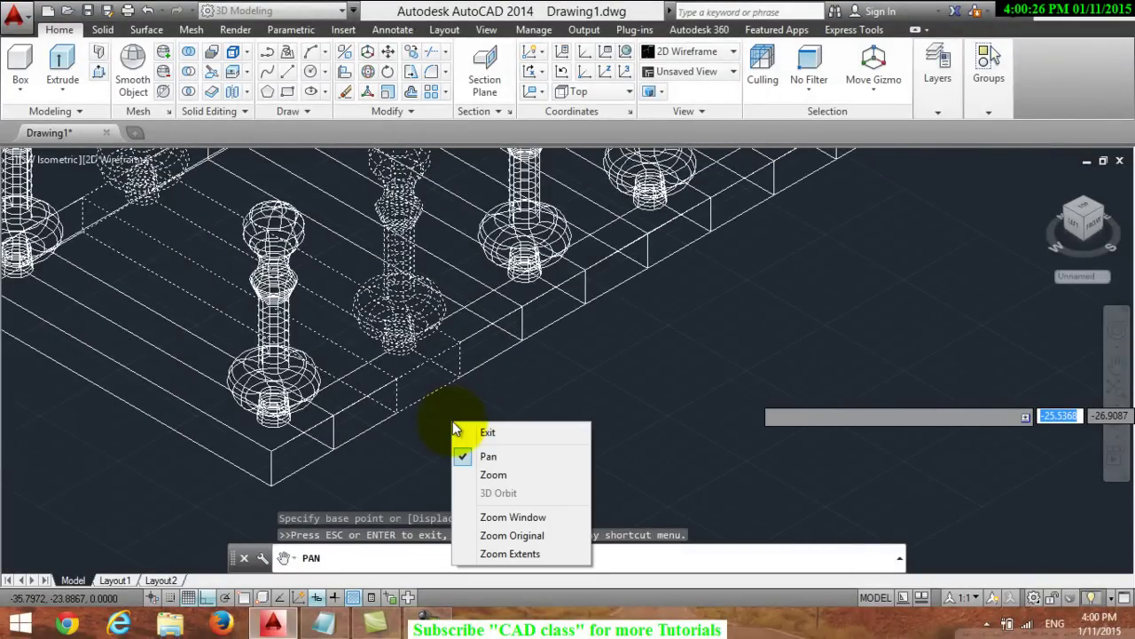
click(493, 431)
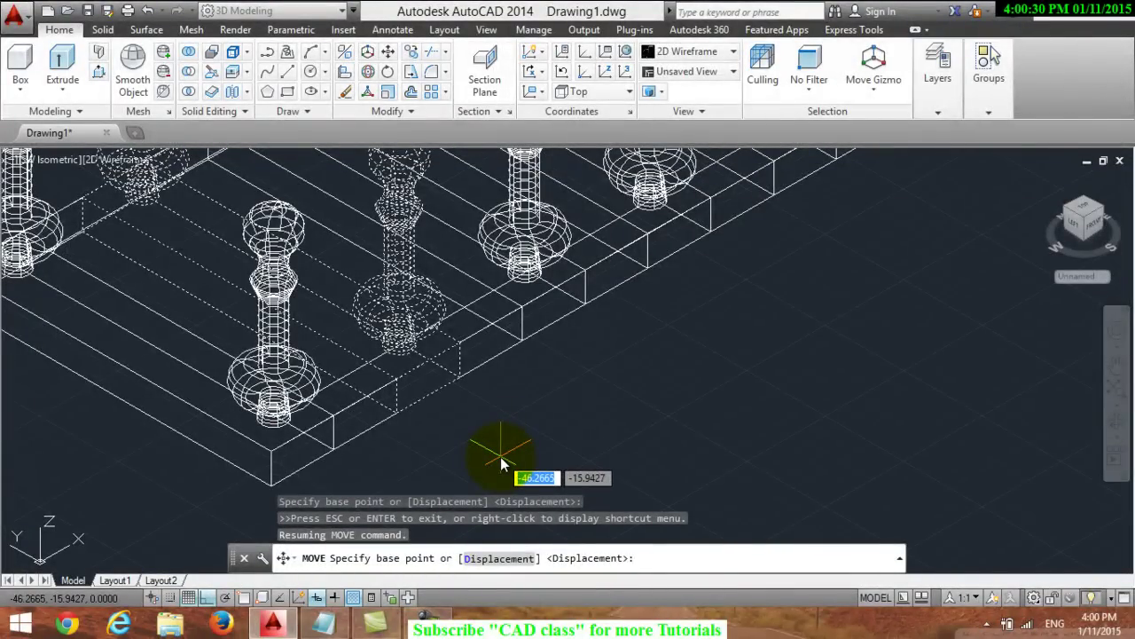
key(Escape)
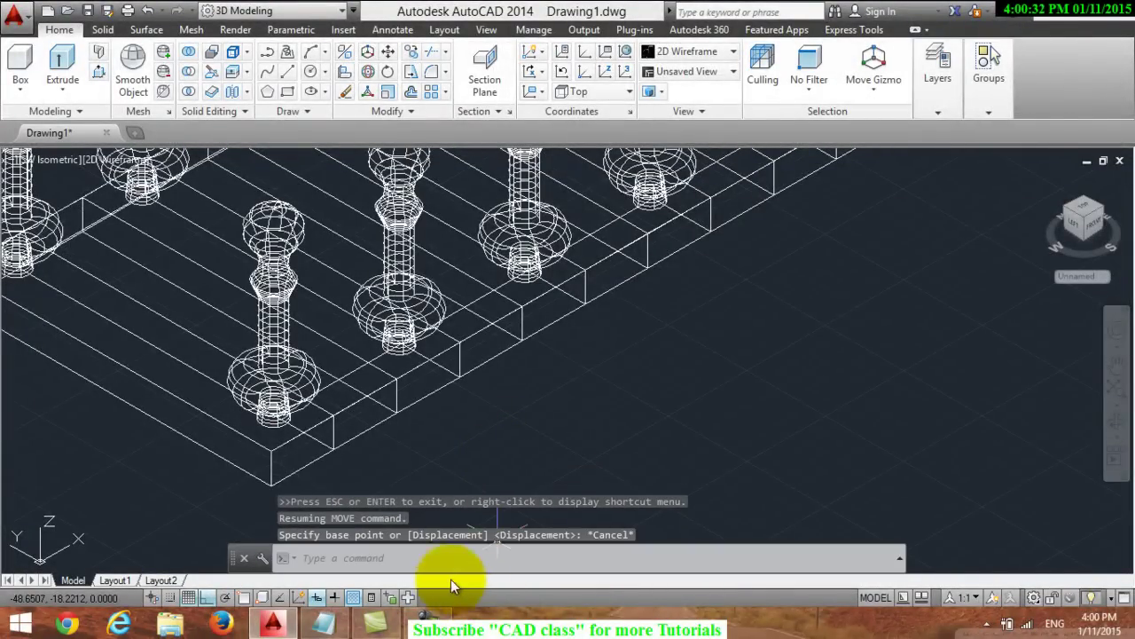
Check the Notepad instructions alongside the staircase drawing
click(442, 567)
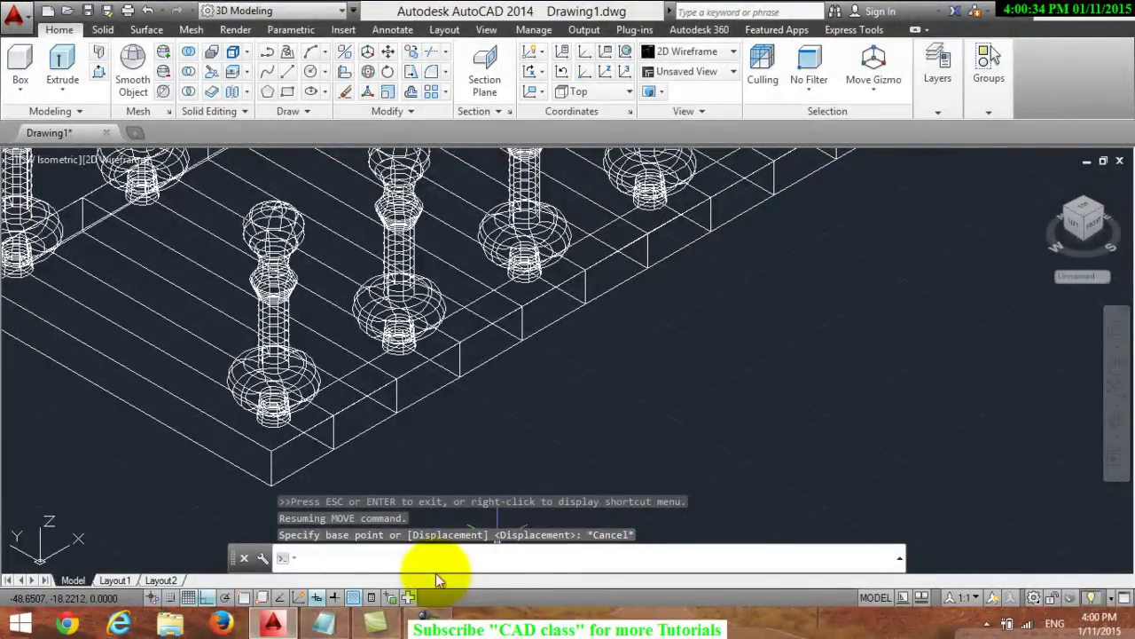
click(328, 622)
click(331, 623)
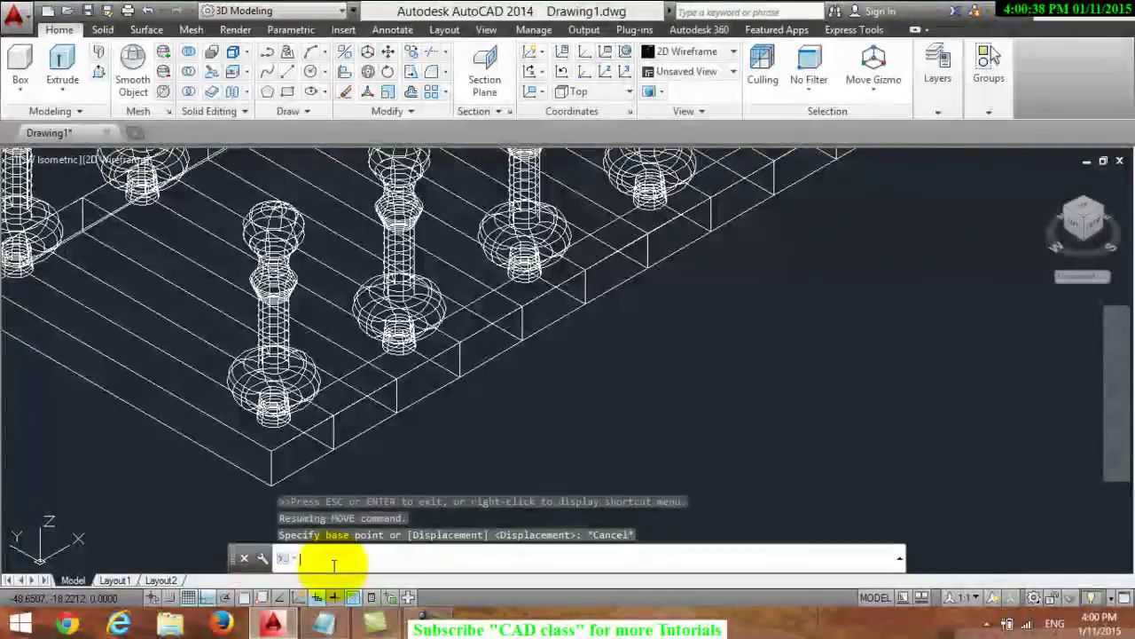
click(327, 623)
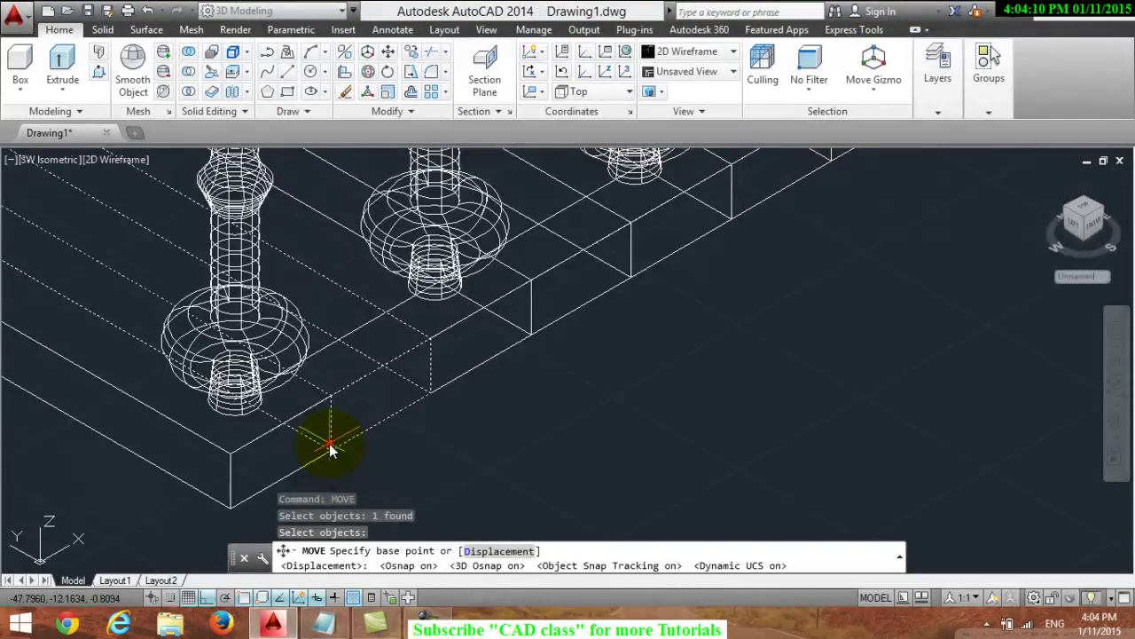
Move the three selected pieces from their base point to the new spot
click(329, 443)
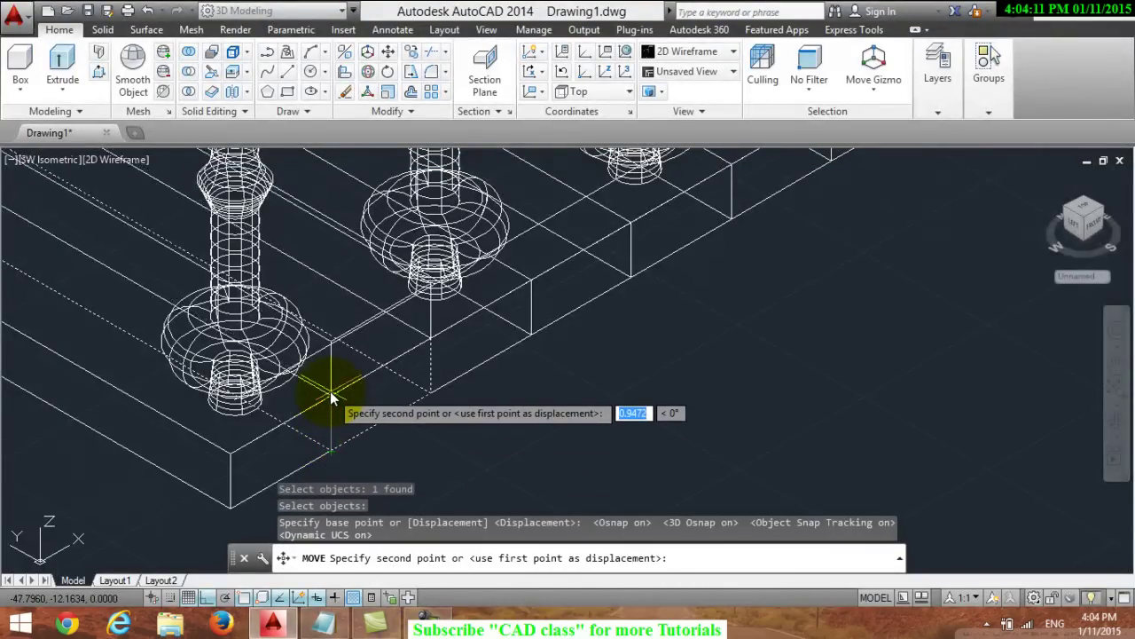
click(332, 402)
scroll(429, 348, down, 4)
scroll(429, 348, up, 3)
scroll(430, 349, down, 2)
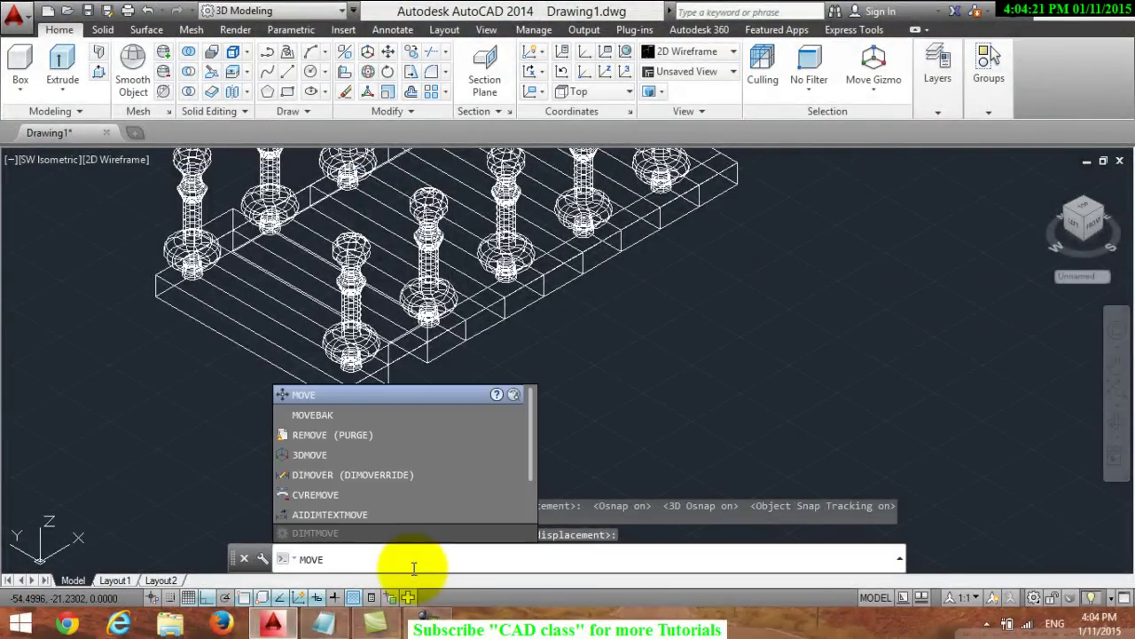
Start a new MOVE and select a baluster, the step board and the left baluster
key(Return)
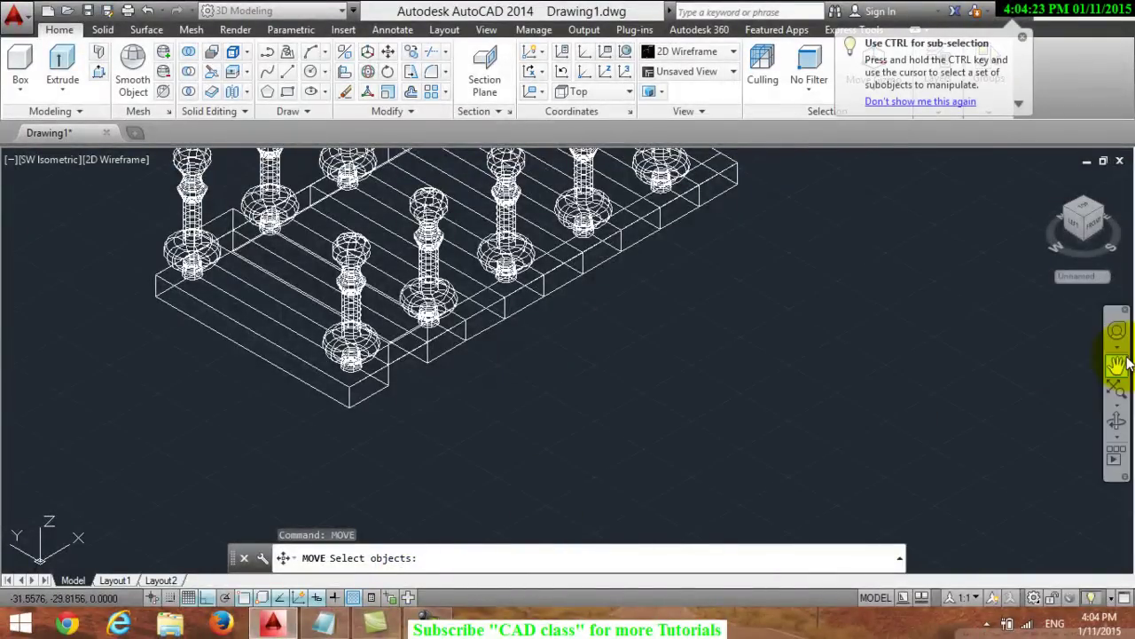
click(1115, 331)
drag(816, 260, 782, 359)
right_click(781, 355)
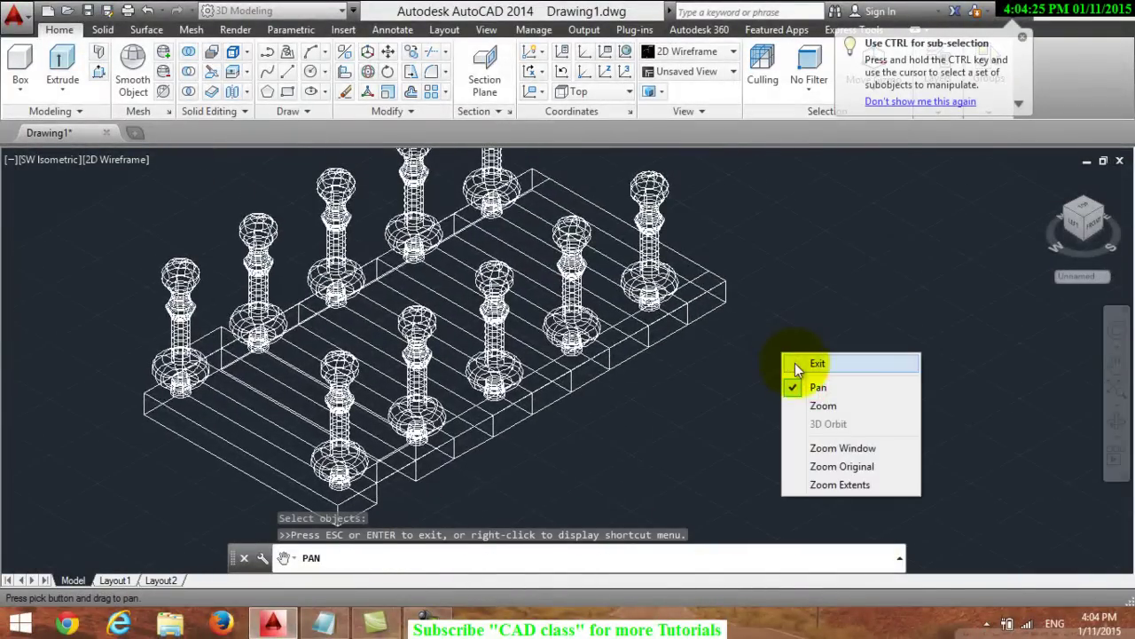
click(794, 362)
click(416, 448)
click(418, 413)
click(260, 280)
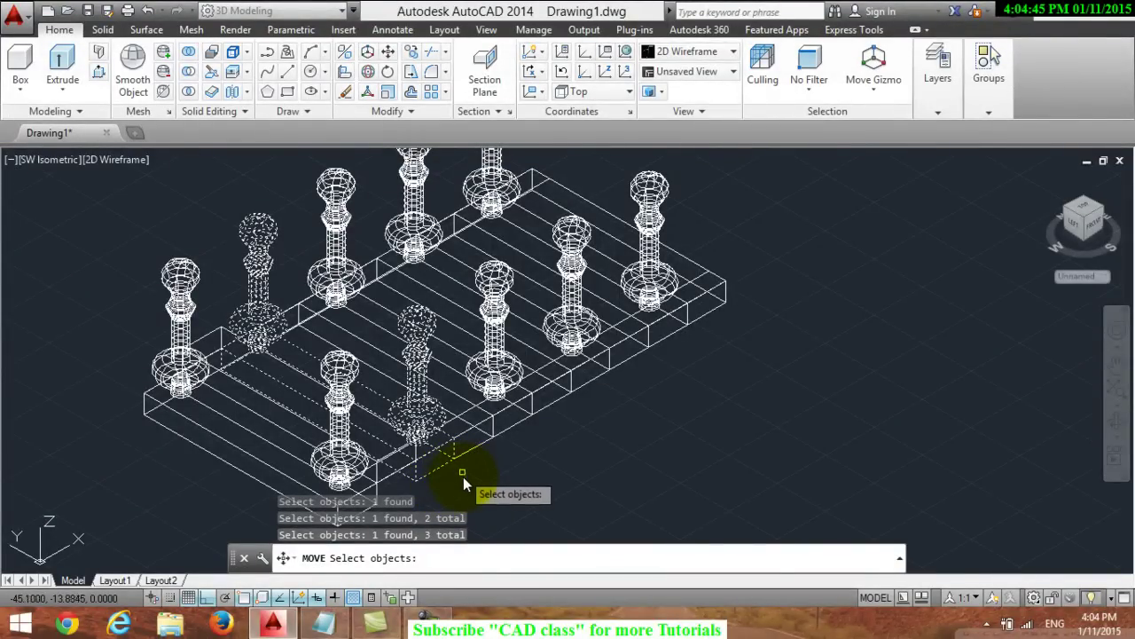
key(Return)
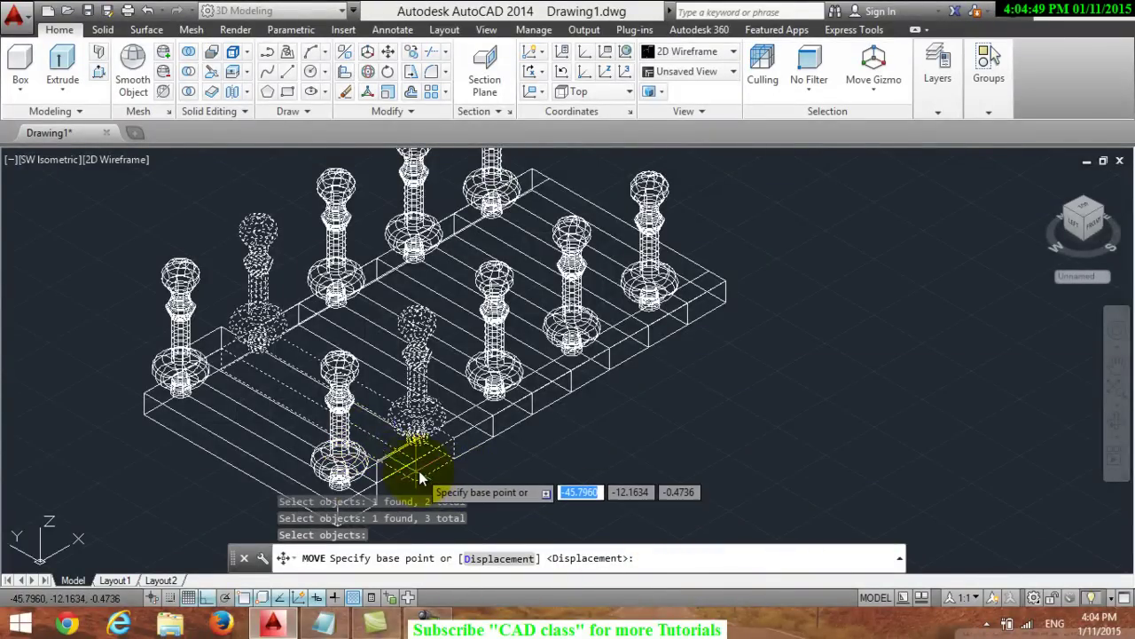
Raise the board and its two balusters one step, using the board corner as base point
scroll(399, 463, up, 3)
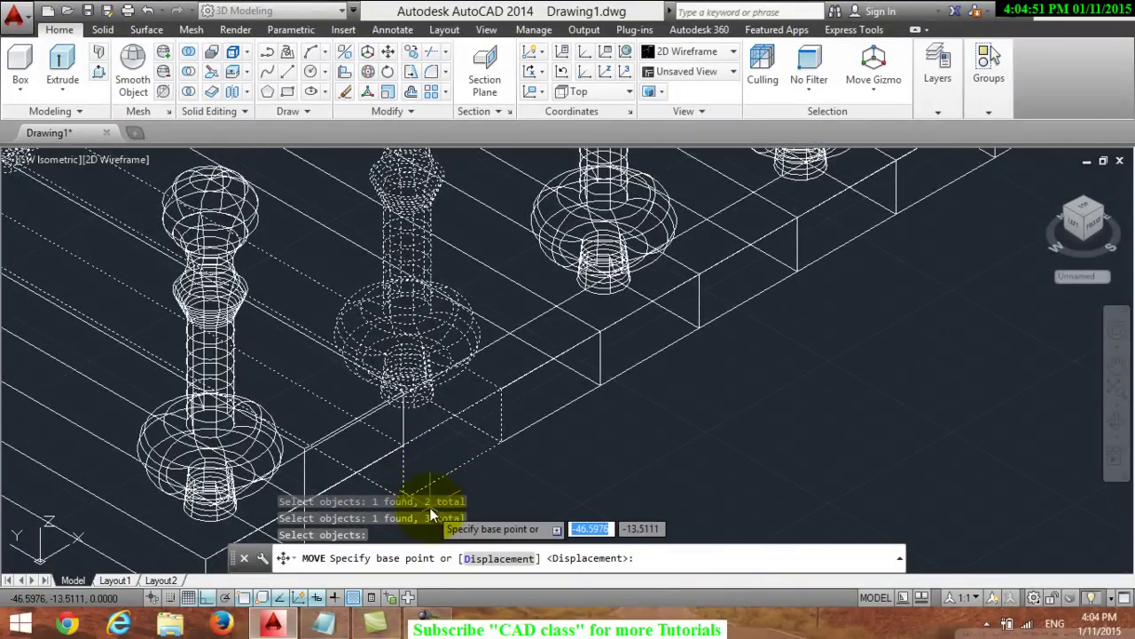
scroll(430, 508, up, 2)
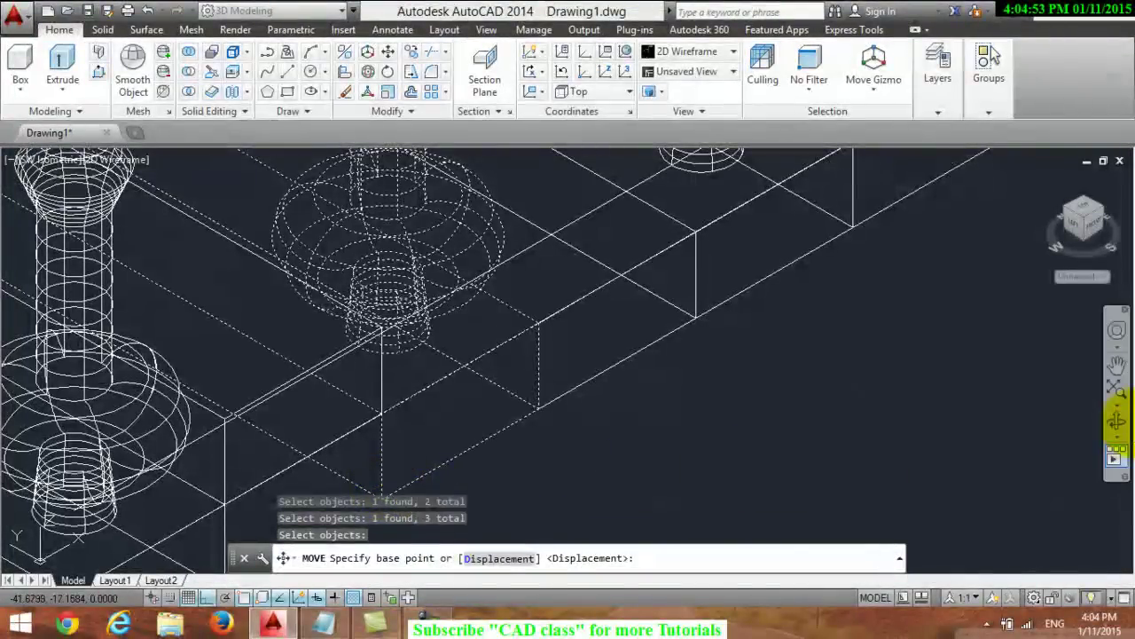
click(1114, 365)
drag(854, 393, 920, 329)
right_click(750, 351)
click(759, 359)
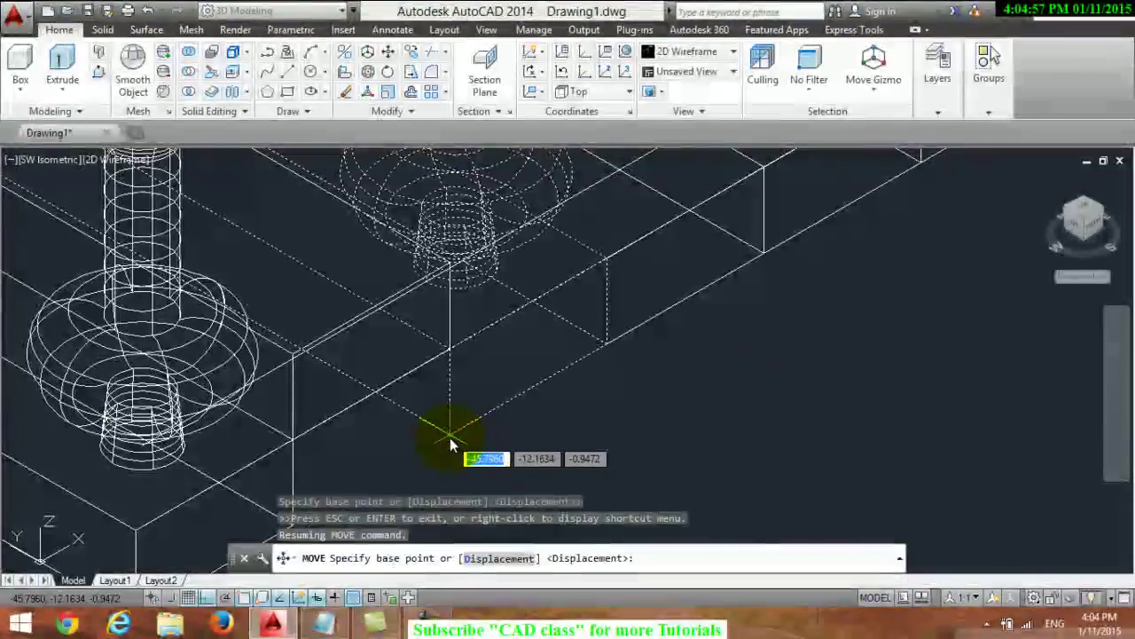
click(450, 437)
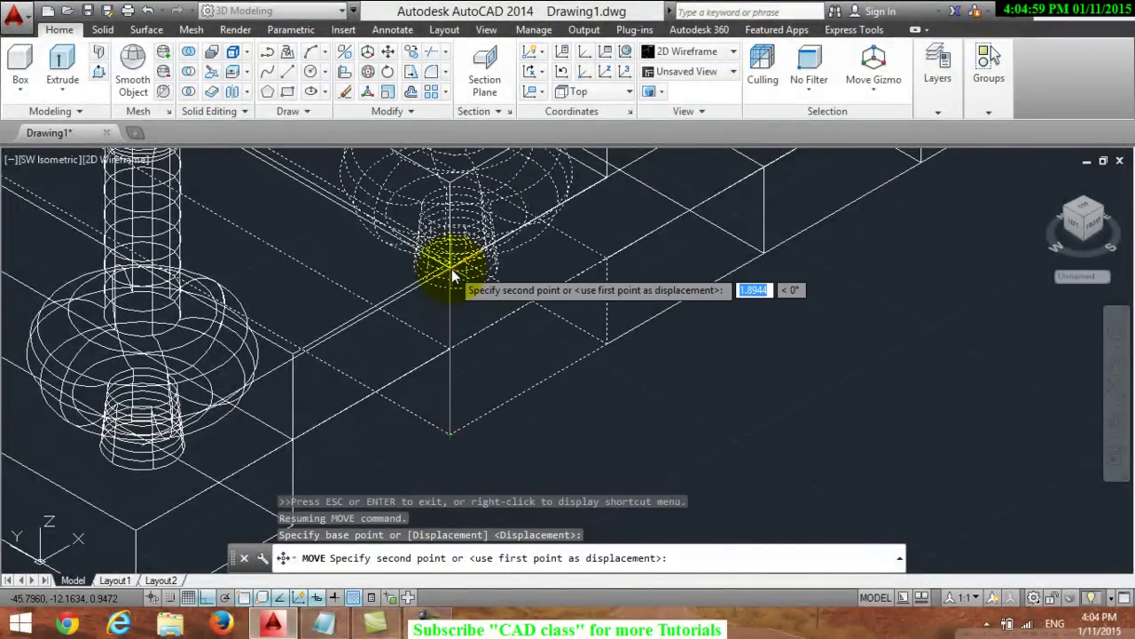
click(449, 268)
Pan the view up-left over the steps
scroll(455, 278, down, 3)
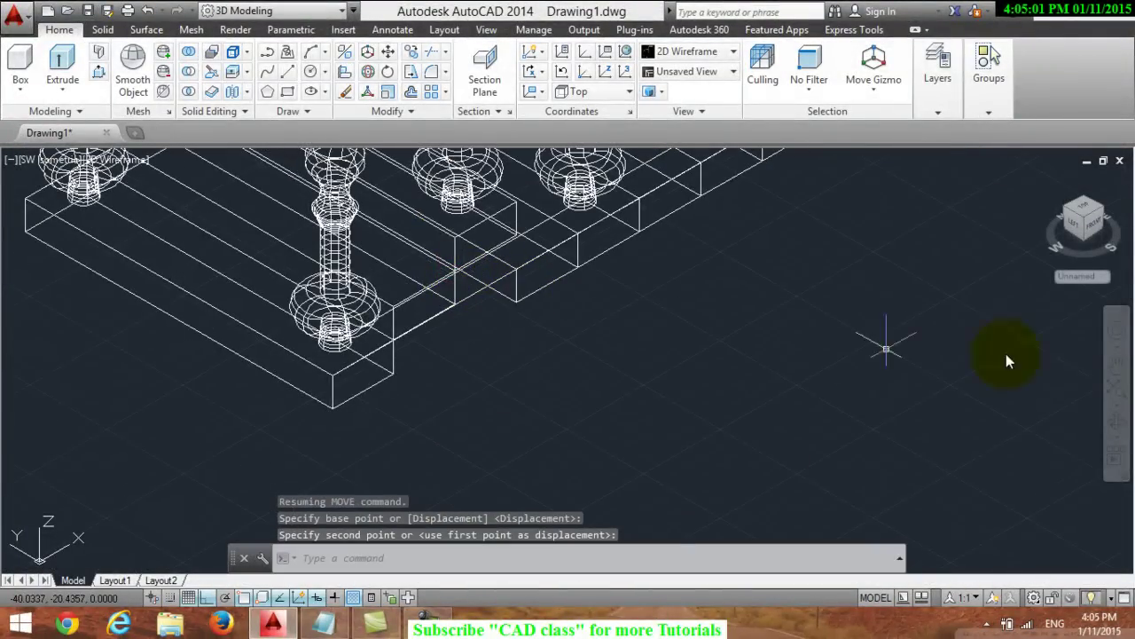
click(1115, 359)
mouse_move(927, 456)
mouse_down()
mouse_move(850, 394)
mouse_move(796, 406)
mouse_up()
right_click(454, 433)
click(470, 442)
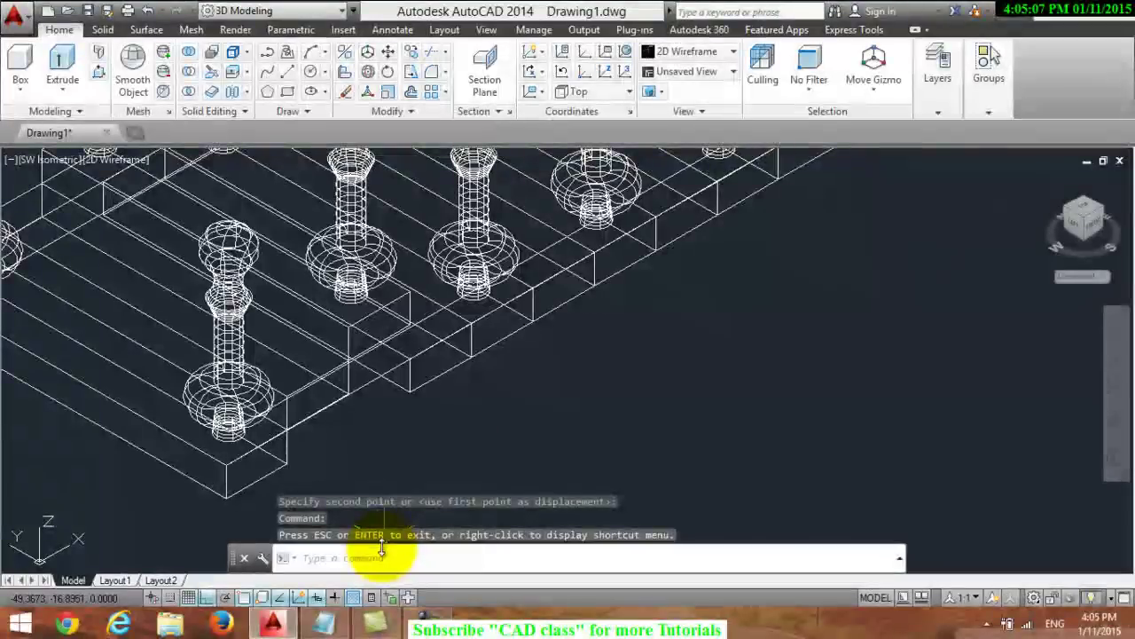
click(382, 551)
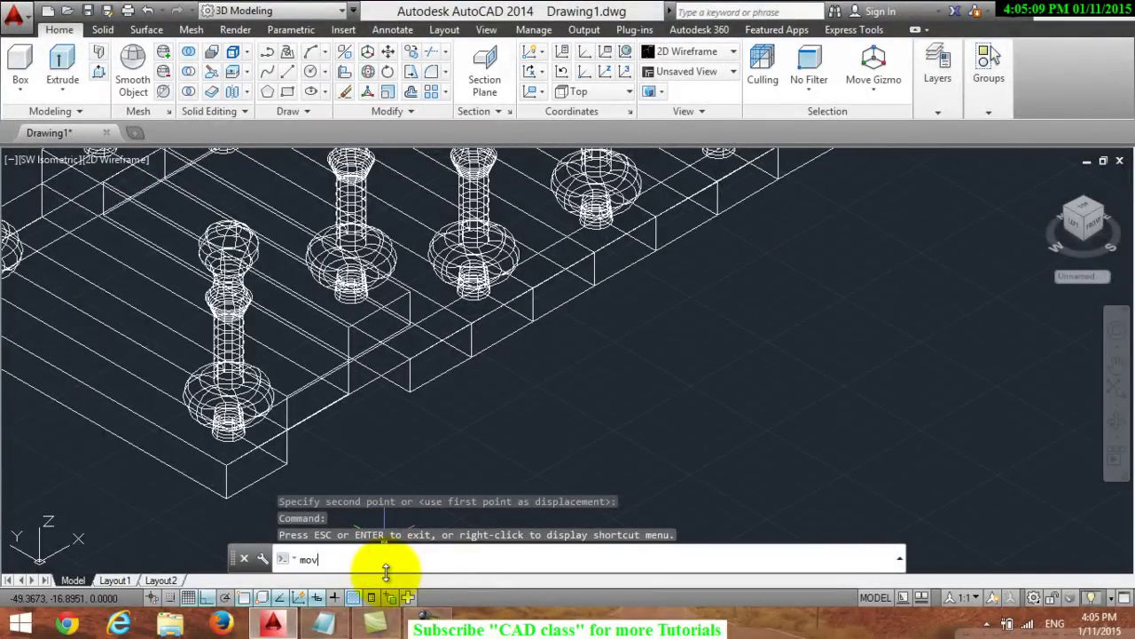
Move a single step board from its corner up one level onto the stair edge
key(Return)
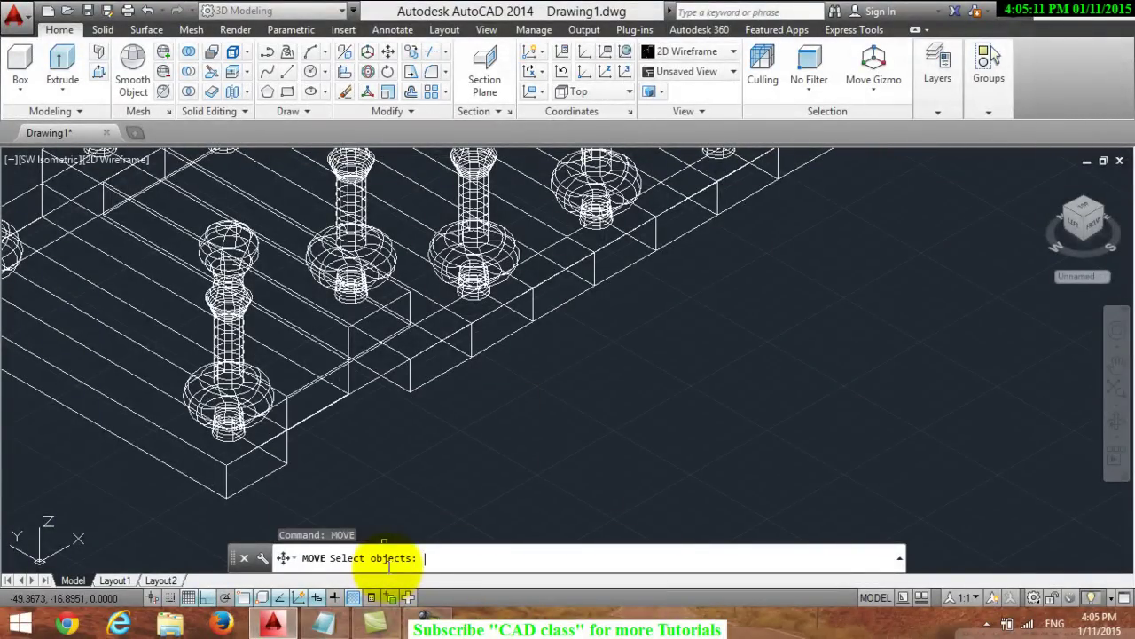
scroll(452, 381, up, 2)
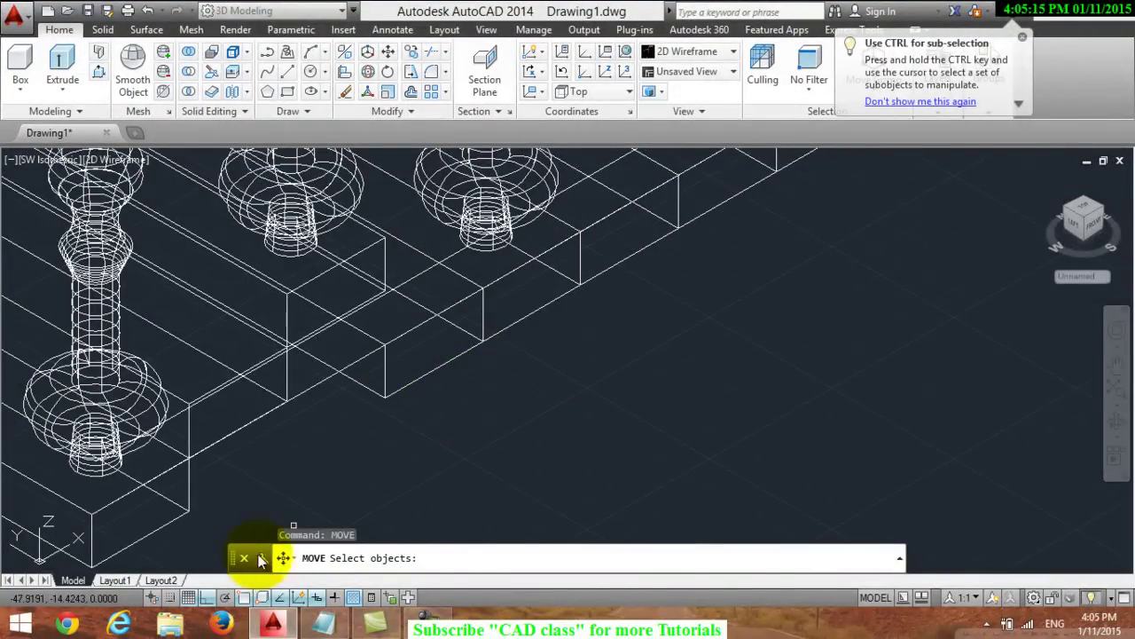
scroll(373, 394, up, 1)
scroll(386, 409, up, 1)
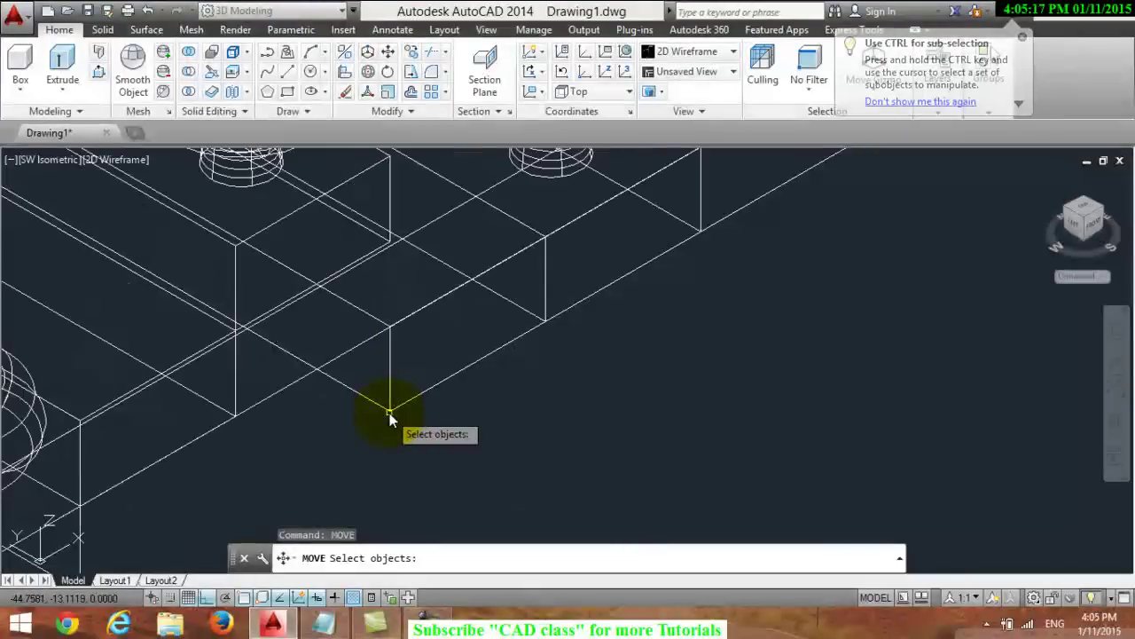
scroll(408, 401, down, 1)
scroll(426, 390, down, 1)
click(429, 390)
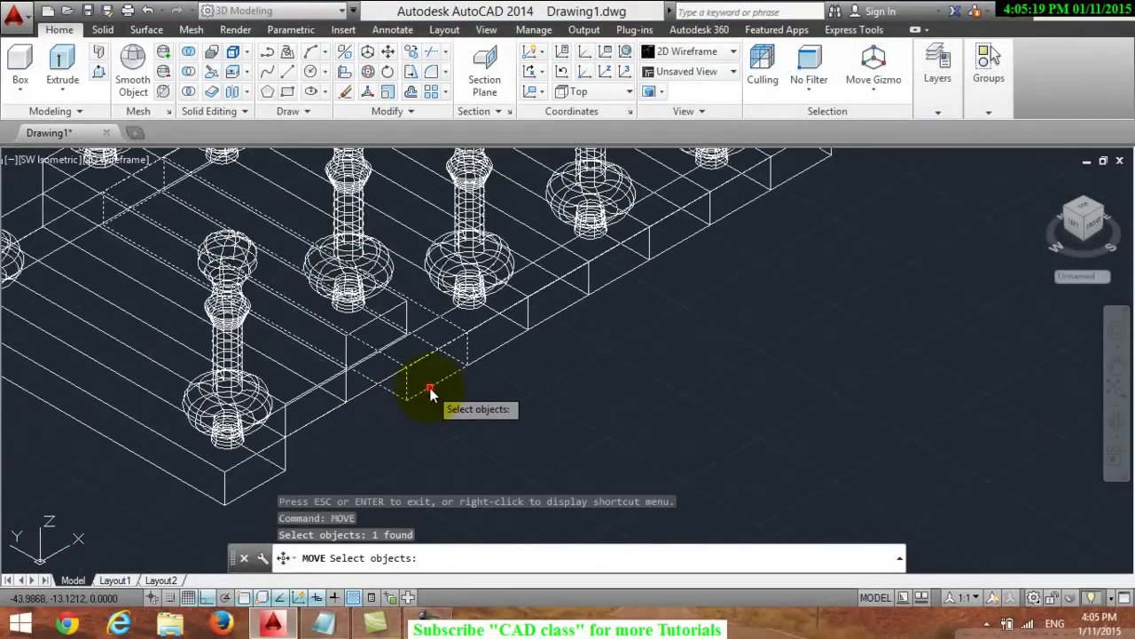
key(Return)
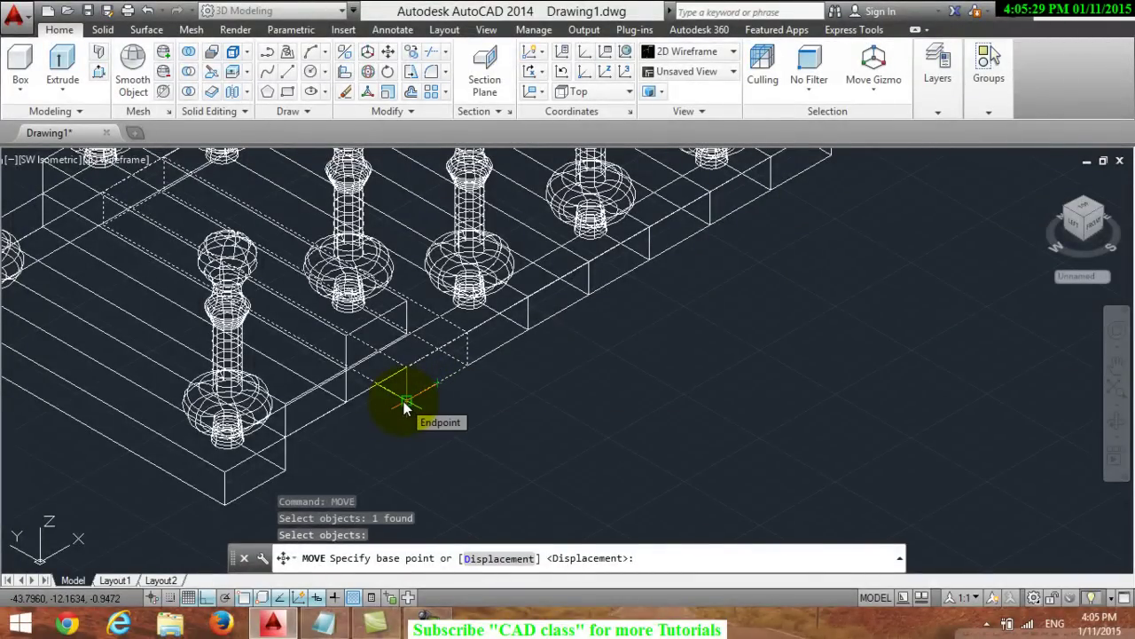
click(403, 406)
click(407, 301)
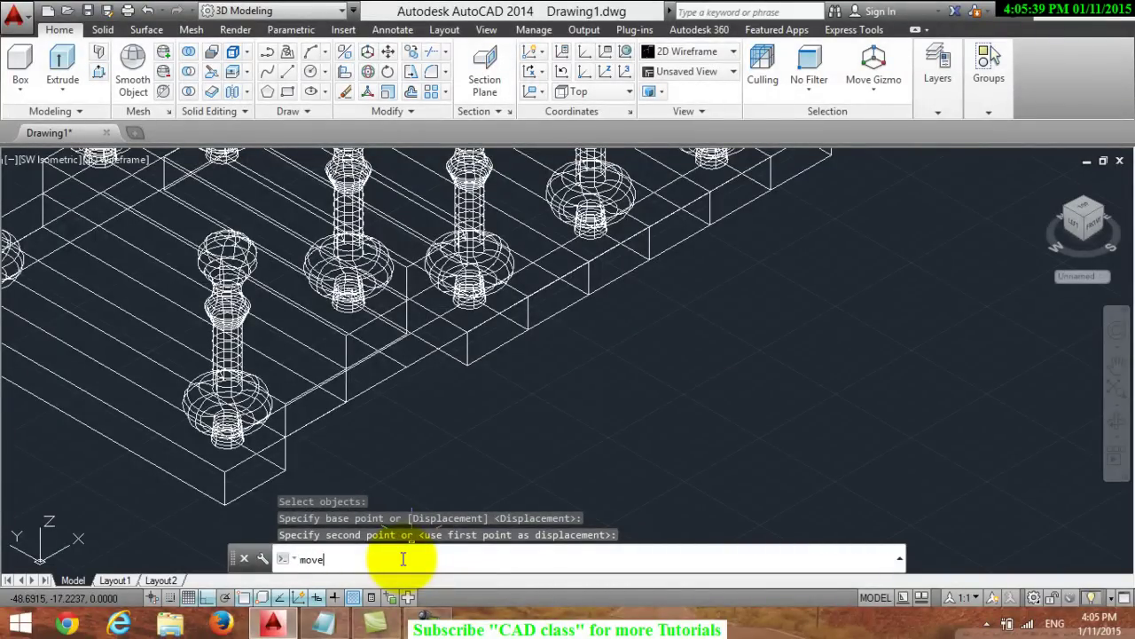
Move the next board and its baluster from the board corner up to the raised vertex
key(Return)
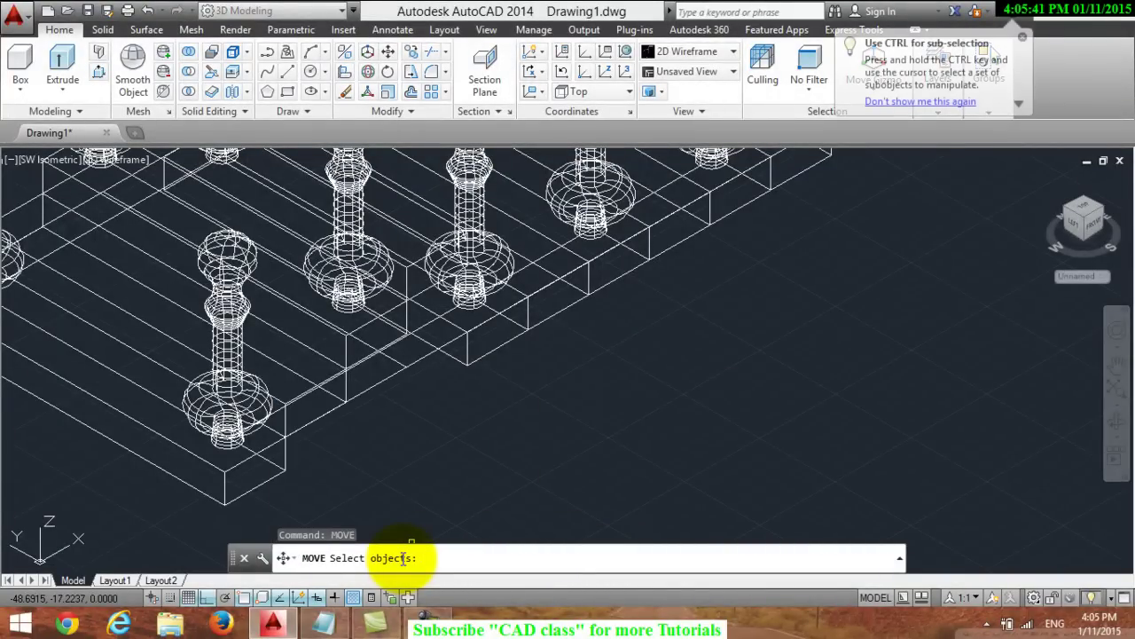
click(483, 324)
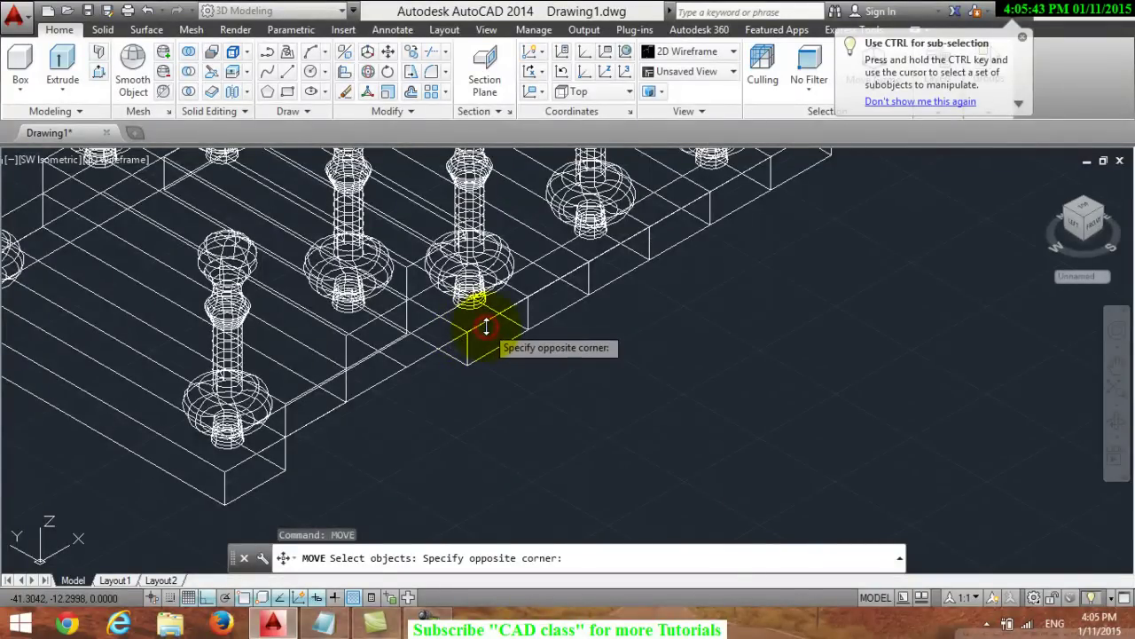
click(486, 327)
click(485, 324)
scroll(483, 302, down, 2)
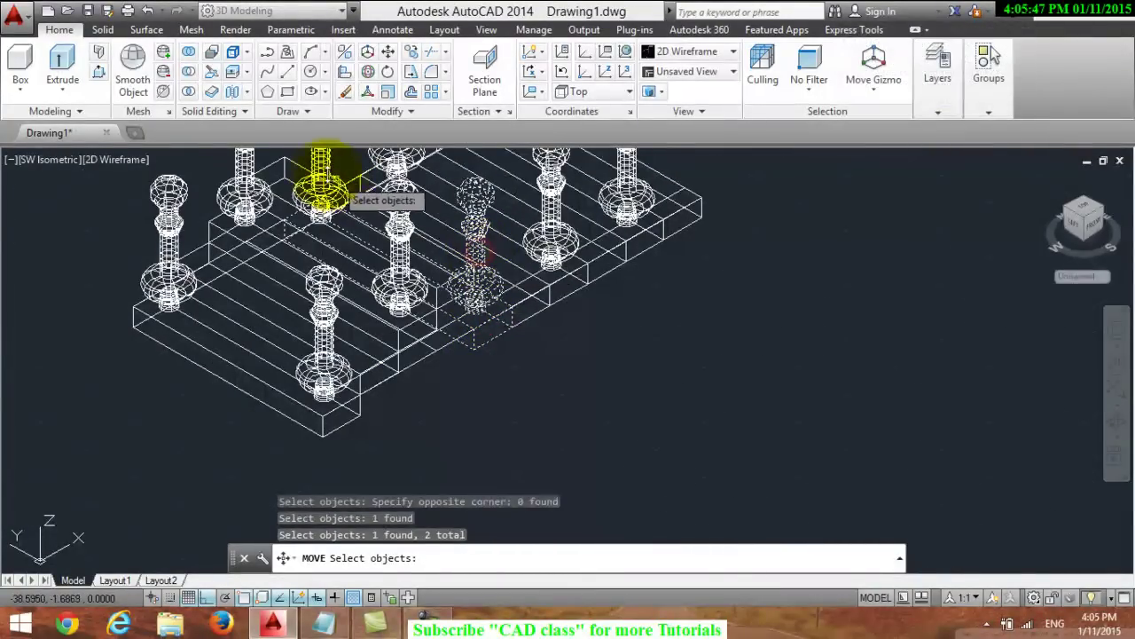
click(322, 185)
scroll(491, 415, up, 2)
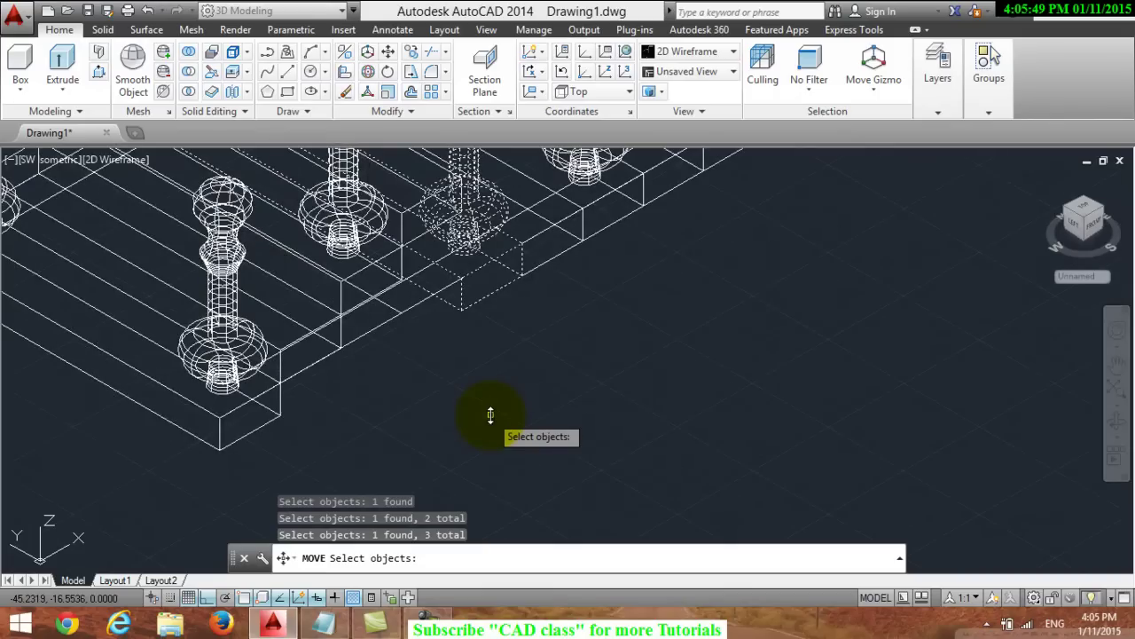
key(Return)
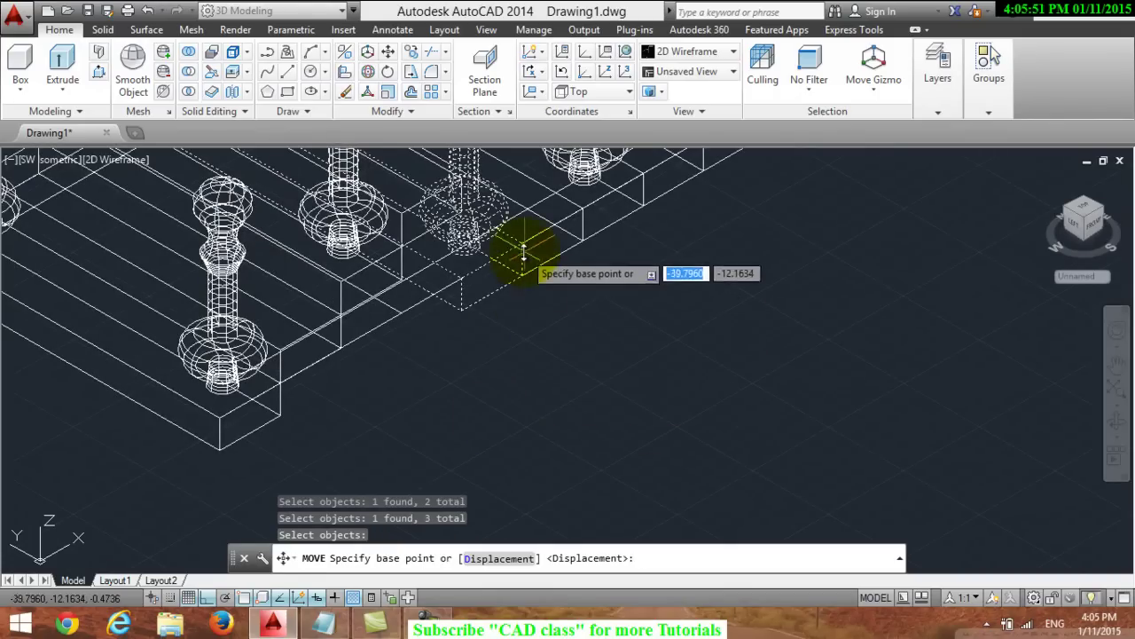
click(459, 306)
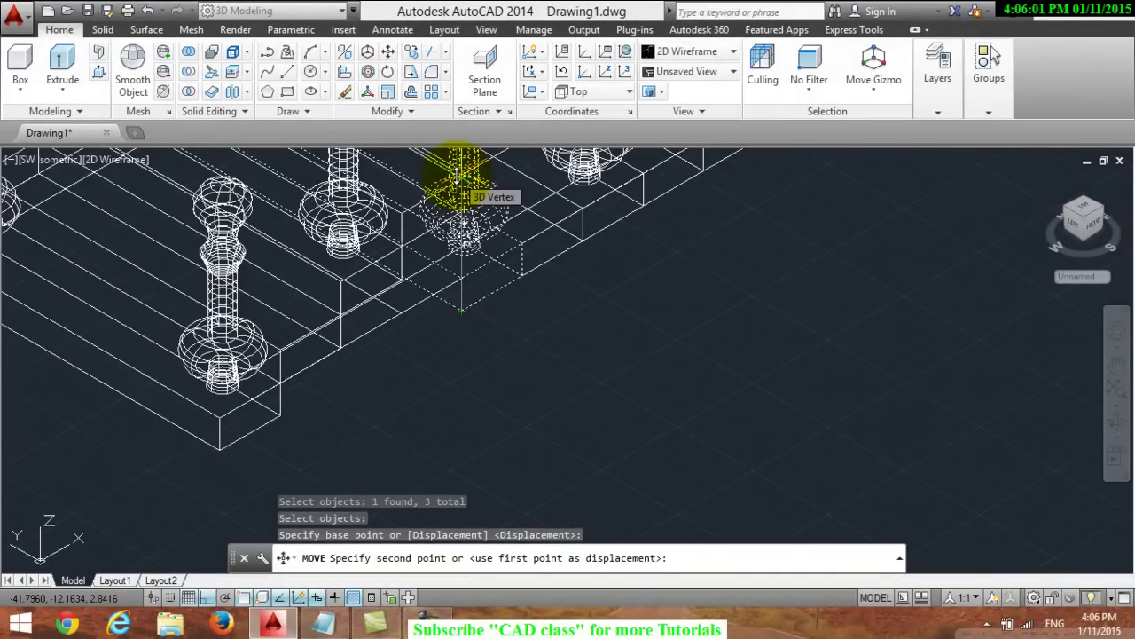
click(457, 178)
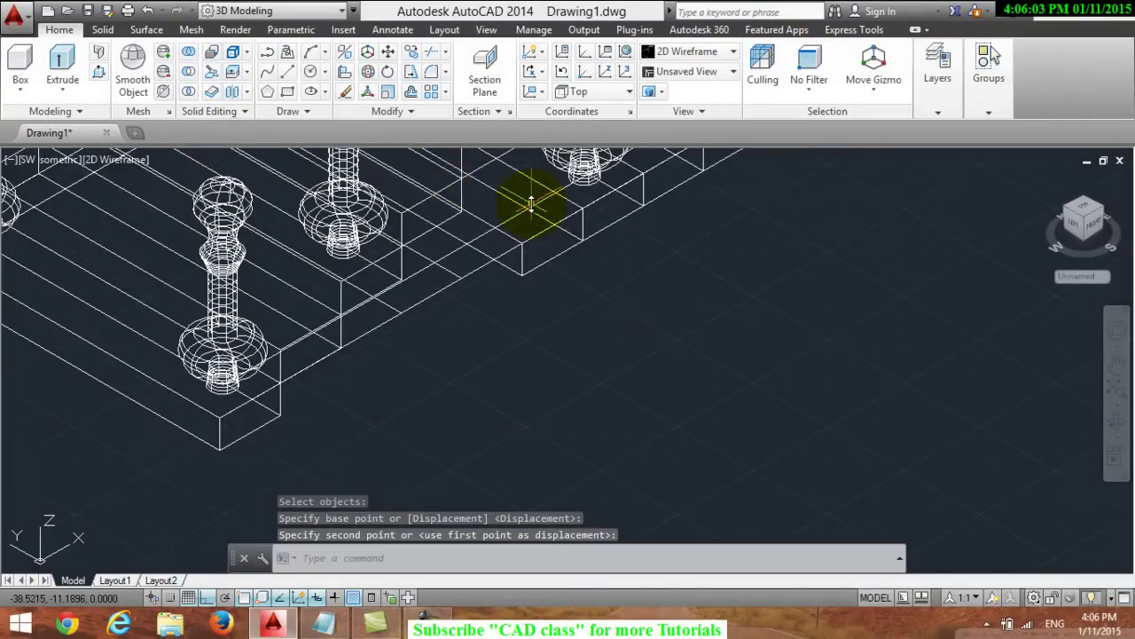
scroll(559, 218, down, 1)
scroll(630, 253, up, 1)
In front view, move a bottom-row board by its midpoint to sit above the top step
click(1093, 233)
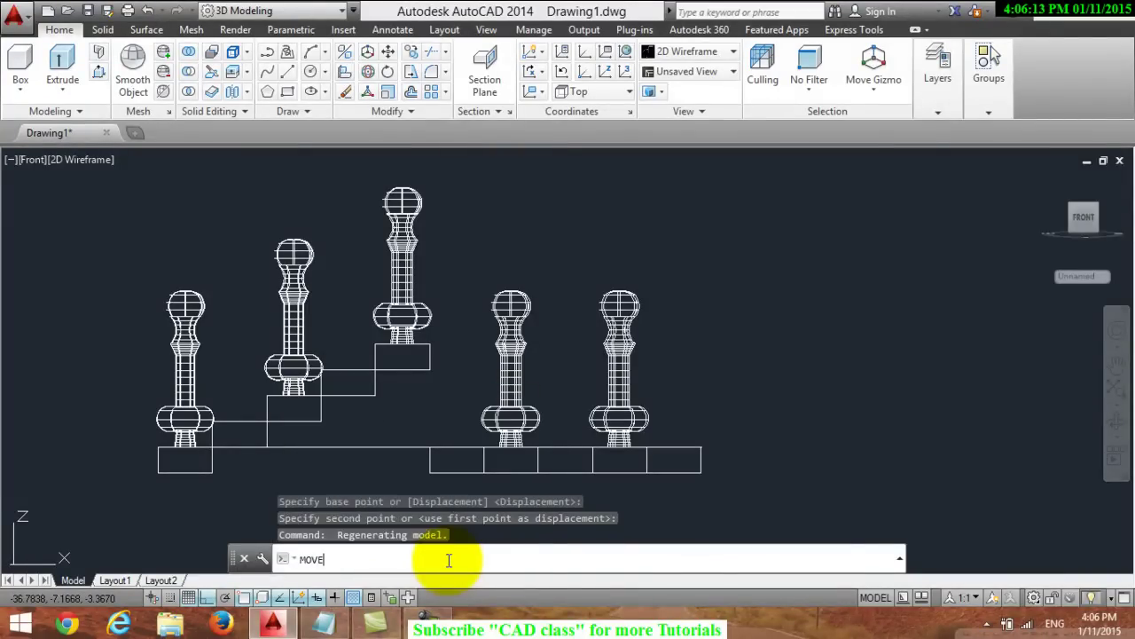
key(Return)
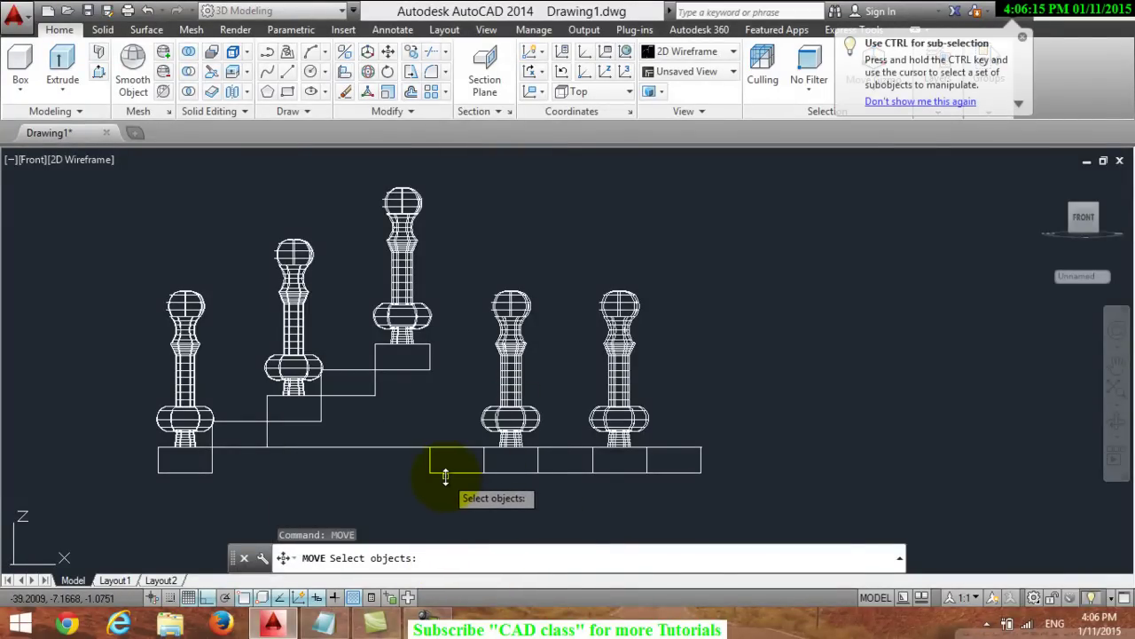
click(445, 474)
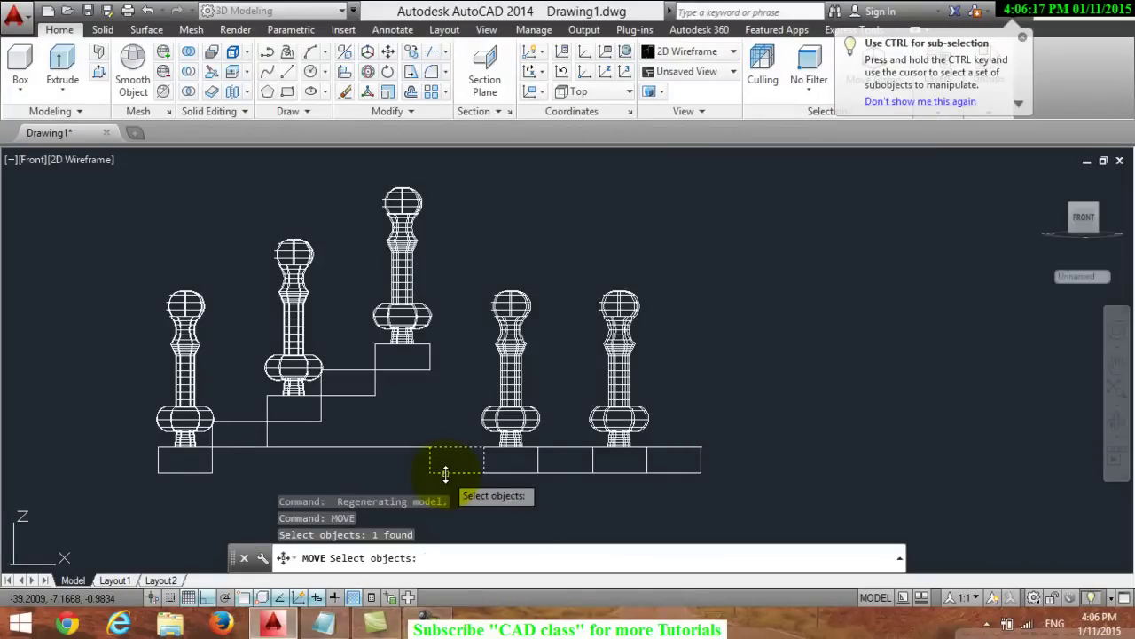
key(Return)
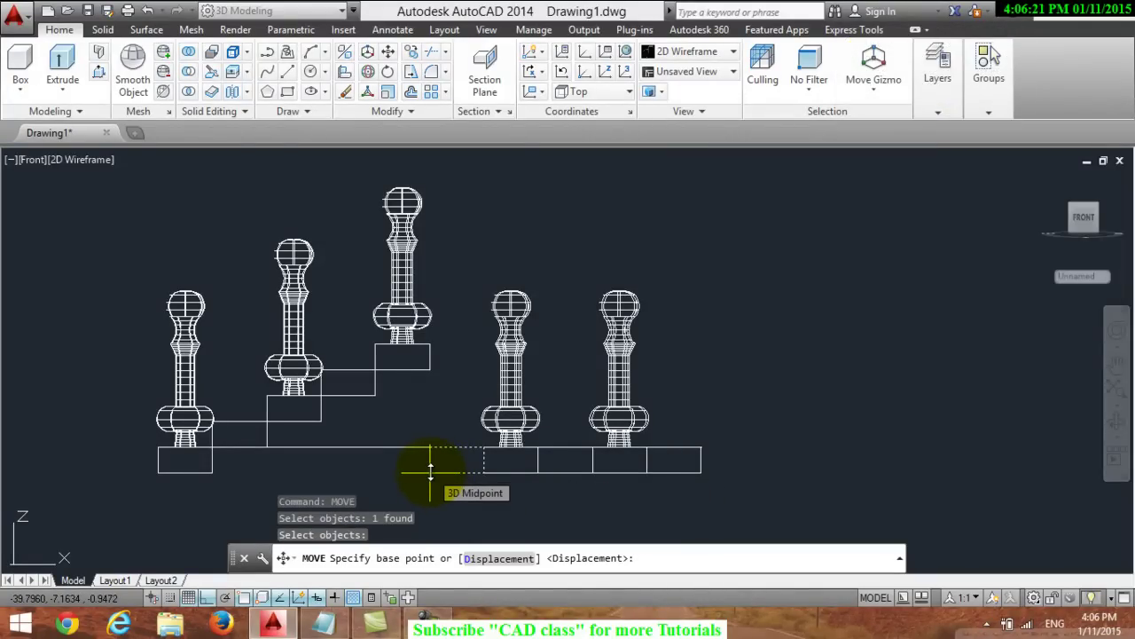
click(430, 471)
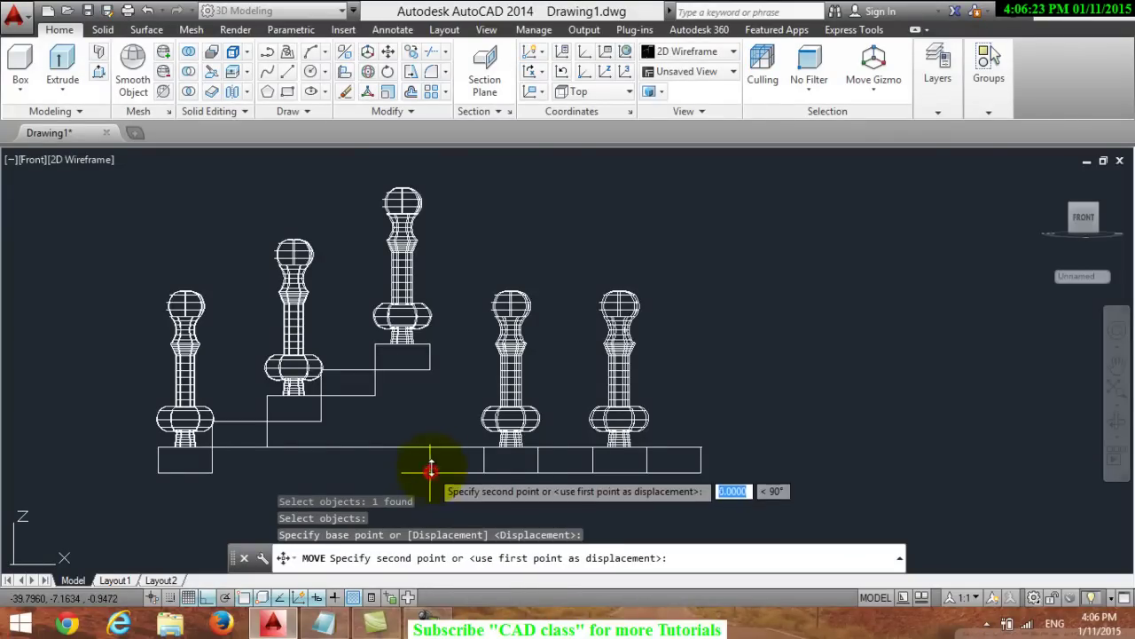
click(430, 333)
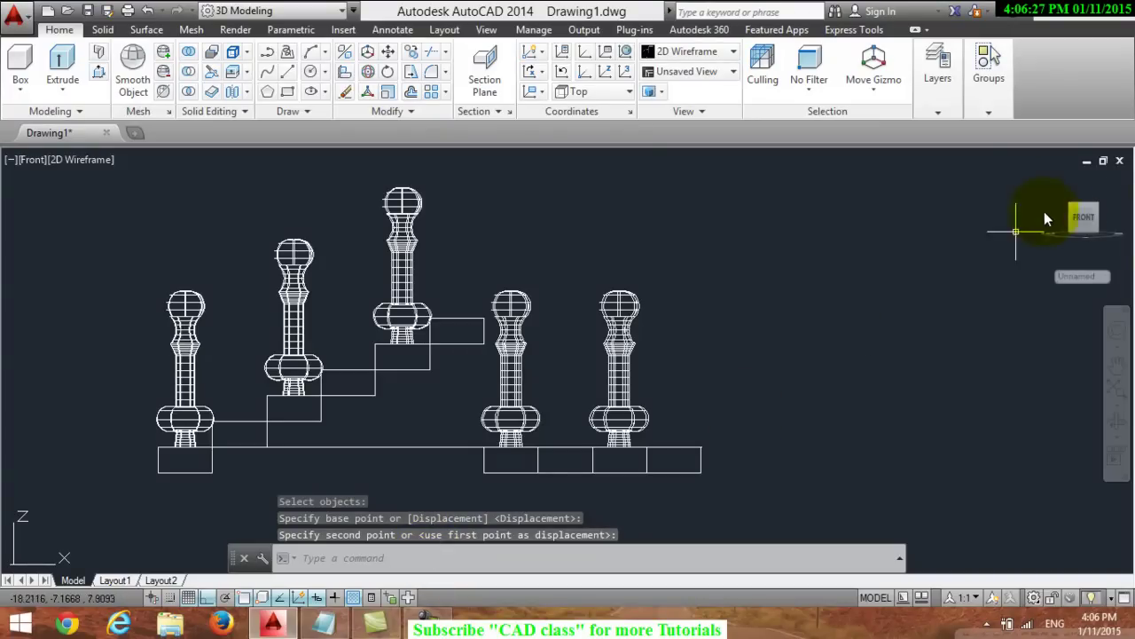
click(1076, 214)
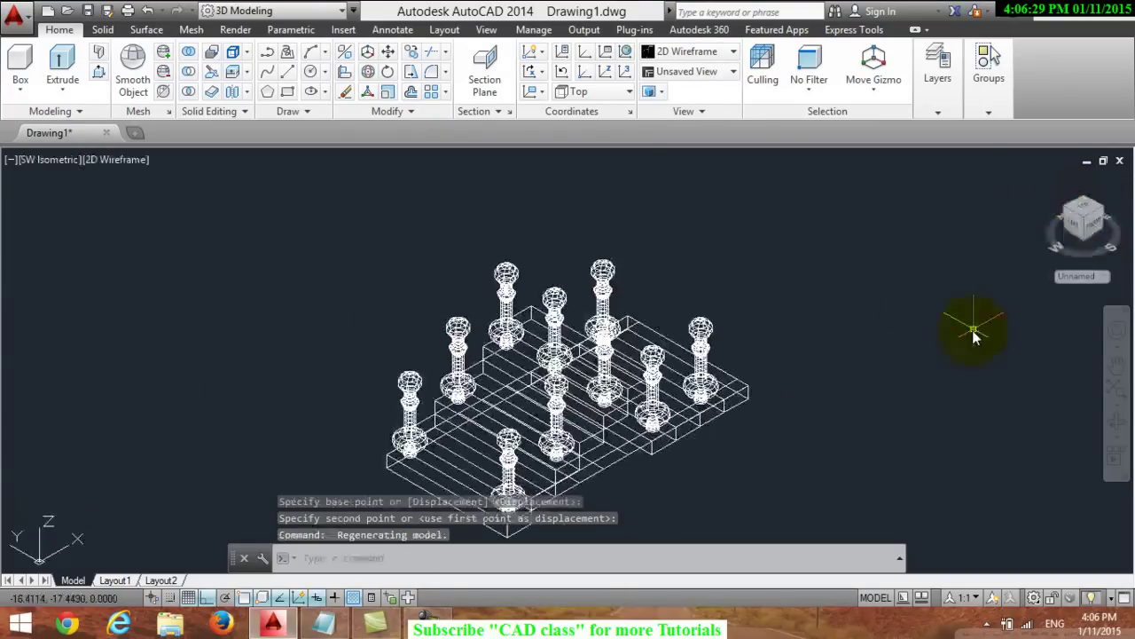
Refit the isometric view and orbit the staircase to a custom angle
scroll(858, 432, up, 2)
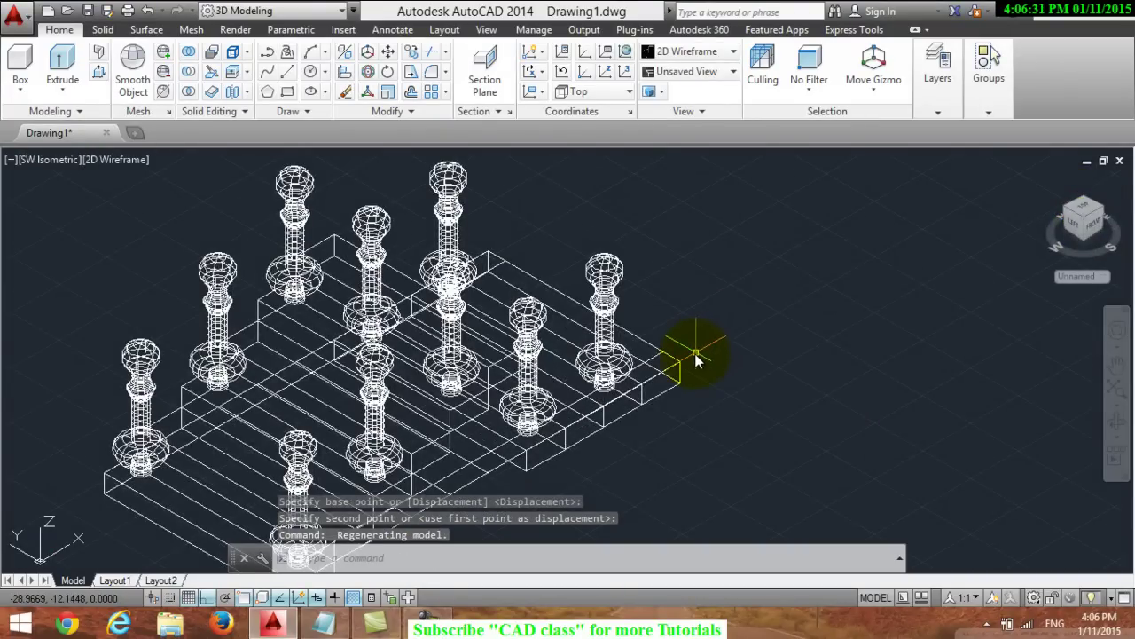
click(1091, 229)
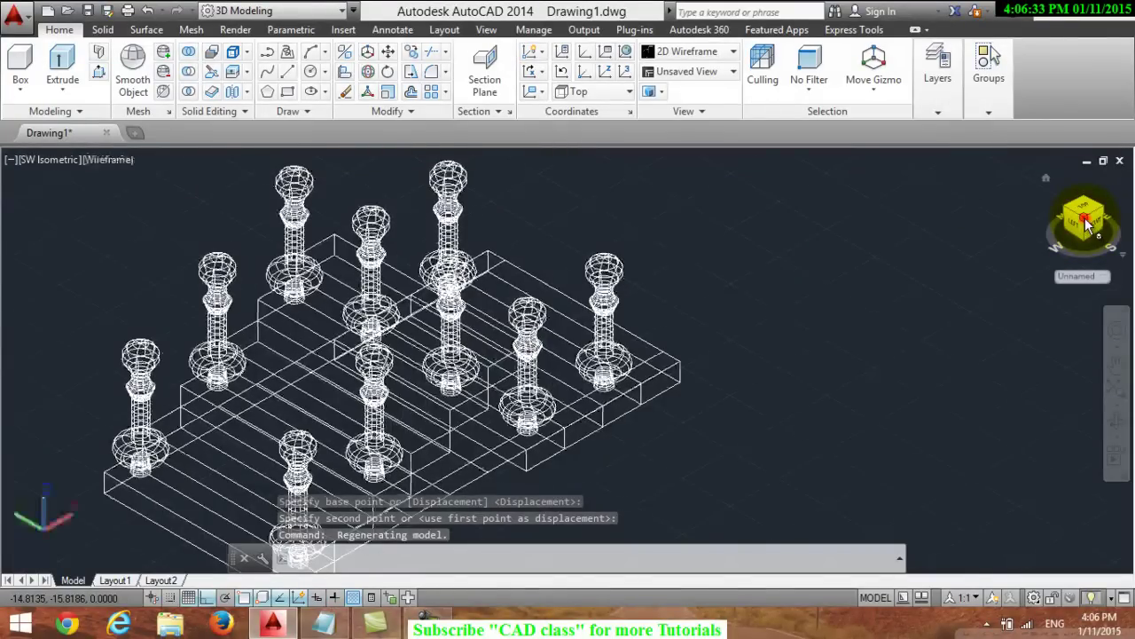
drag(1086, 230, 1061, 223)
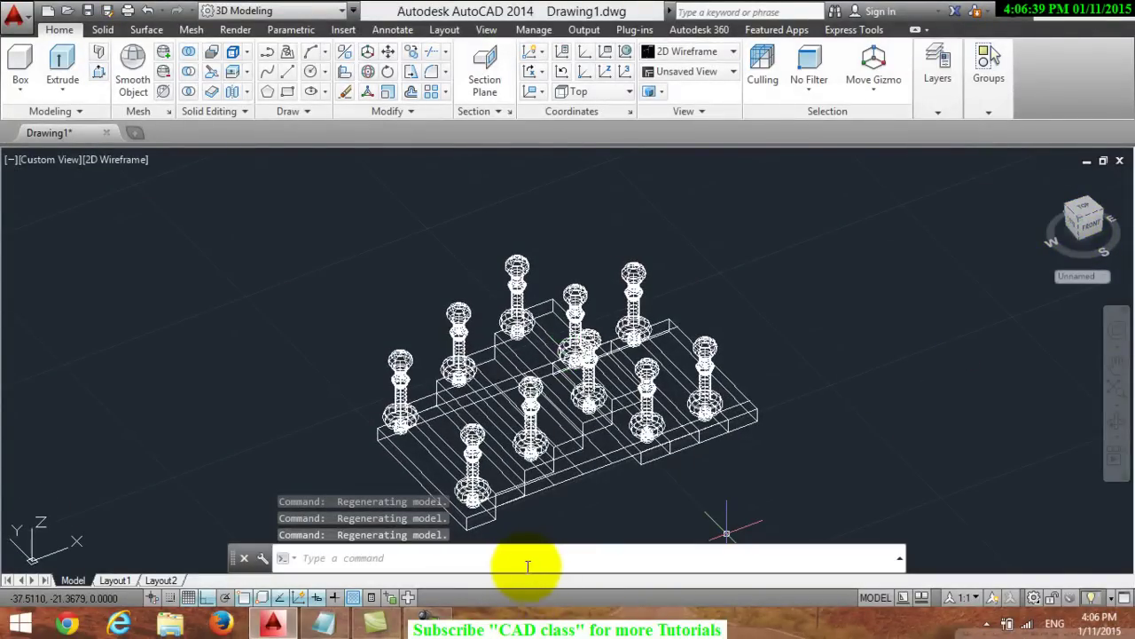
Start MOVE, cancel the first attempt, then restart MOVE from the command suggestions
text(move)
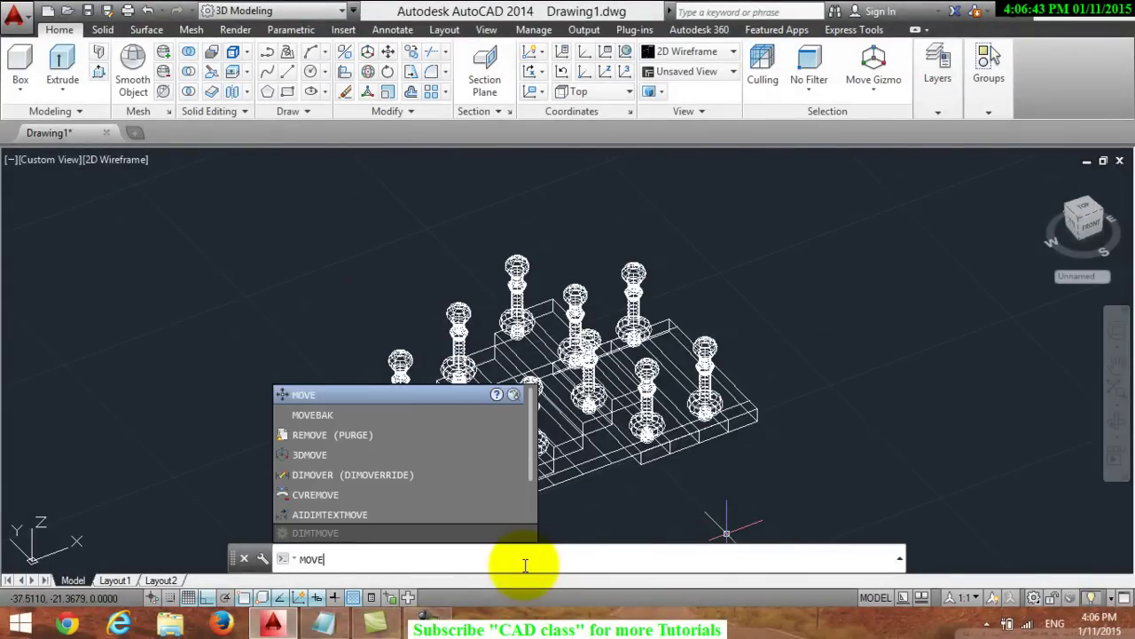
key(Return)
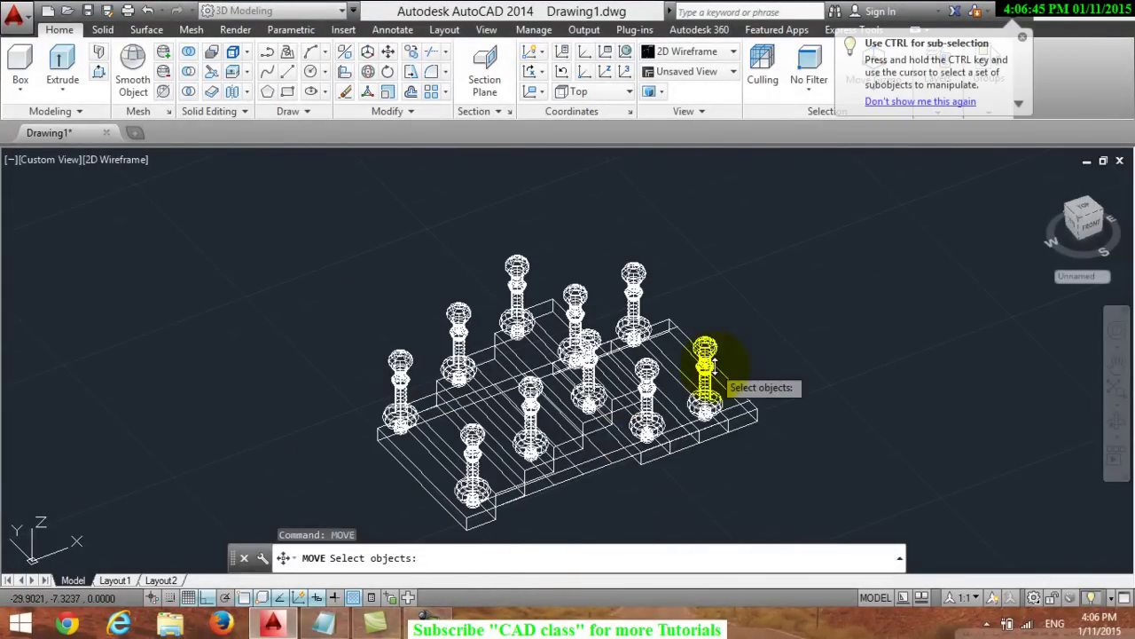
click(646, 377)
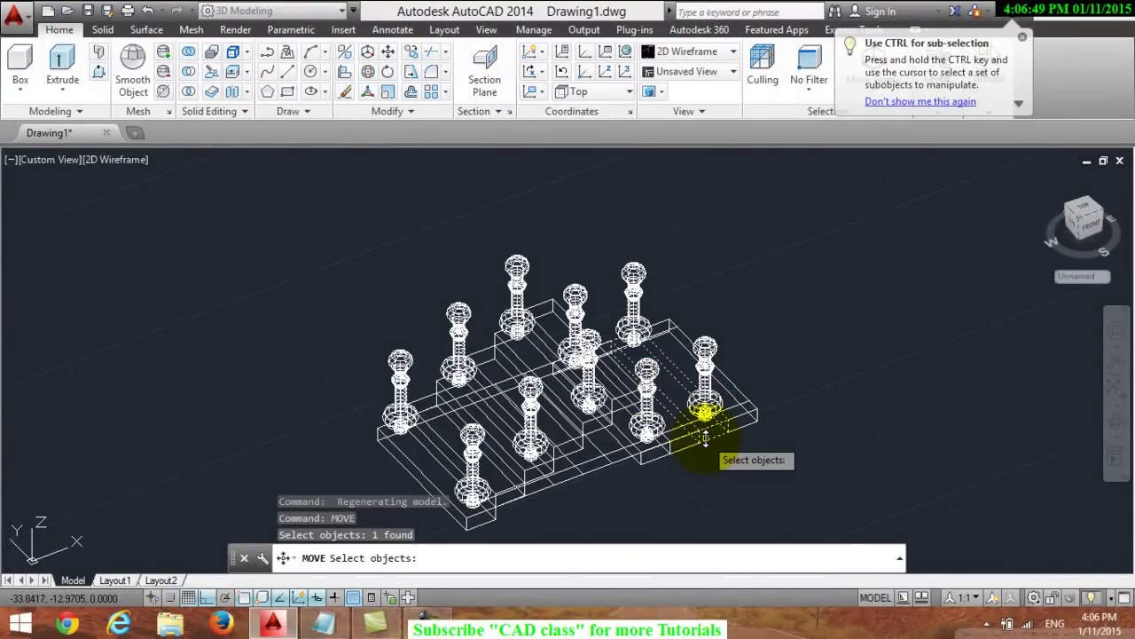
key(Escape)
click(487, 559)
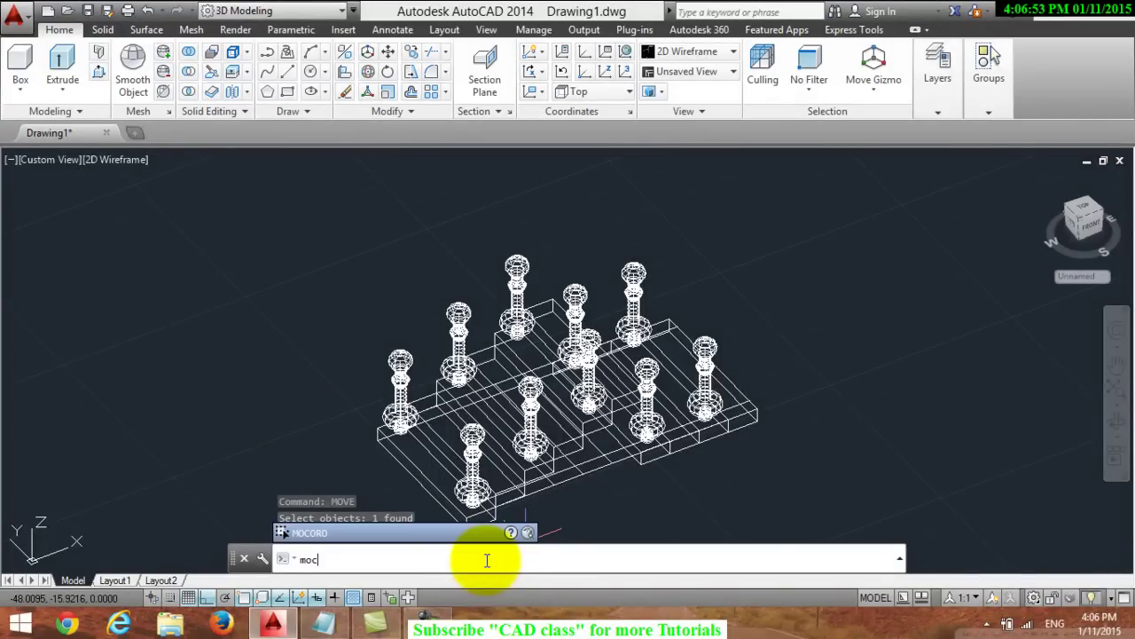
text(v)
key(BackSpace)
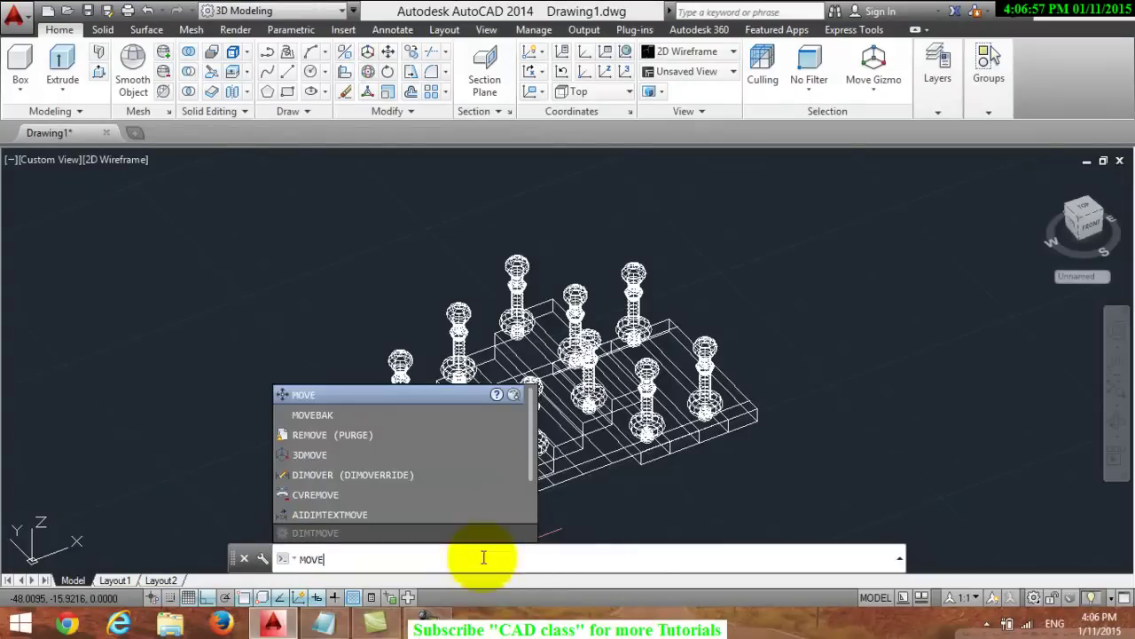
click(379, 399)
key(Return)
Move the top-centre and front-right balusters plus the small step block into position
scroll(720, 404, up, 2)
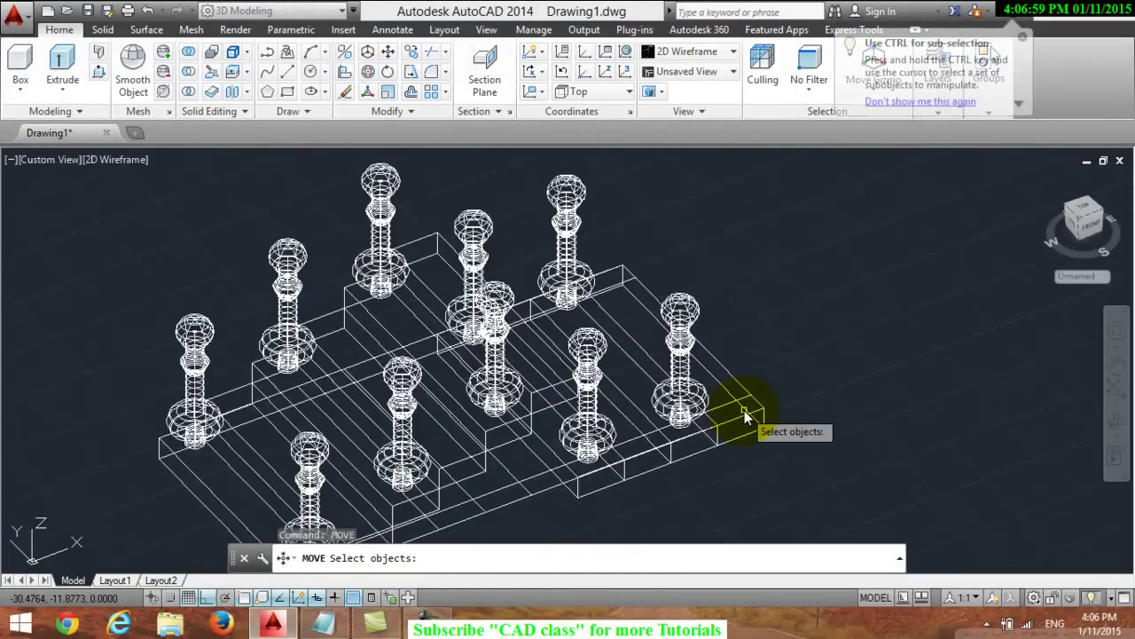
click(473, 229)
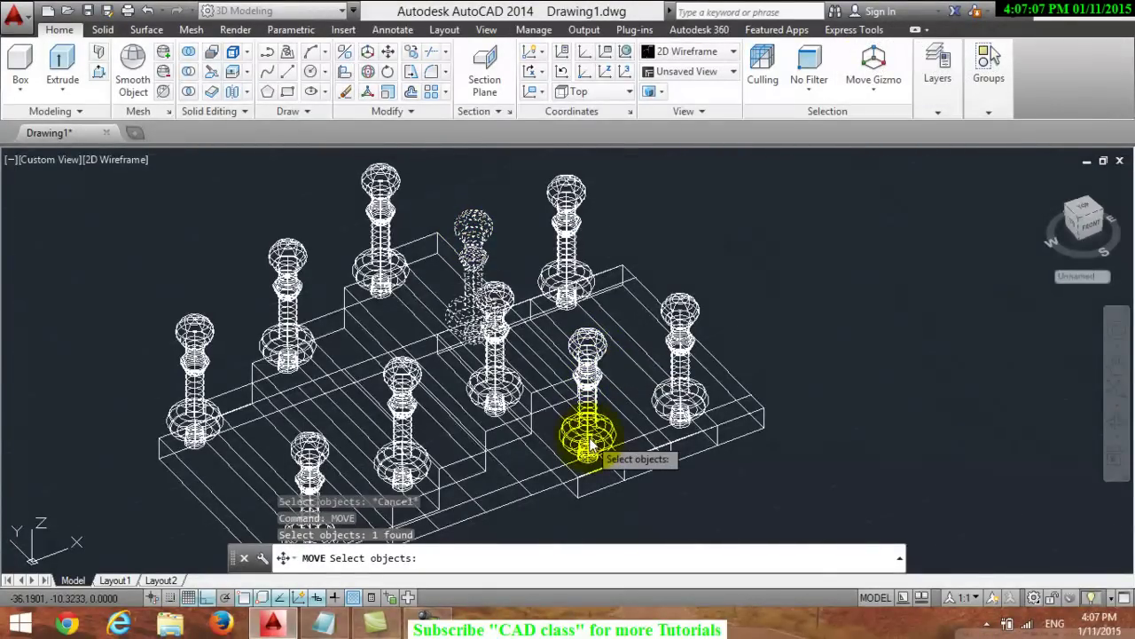
click(587, 377)
scroll(615, 514, down, 2)
scroll(614, 514, up, 2)
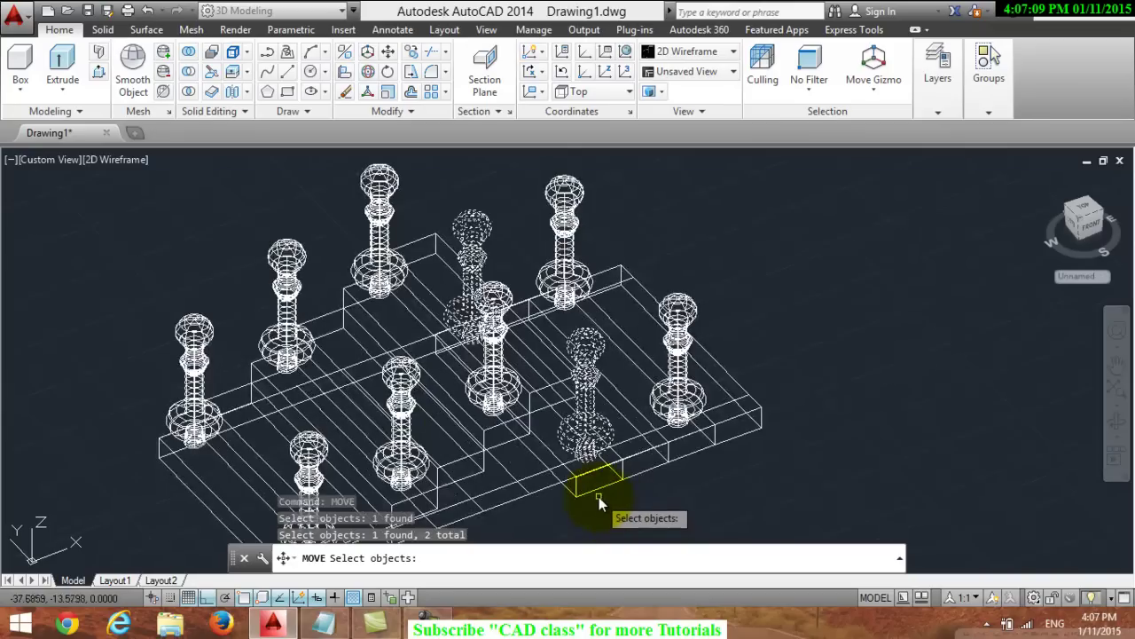
click(594, 490)
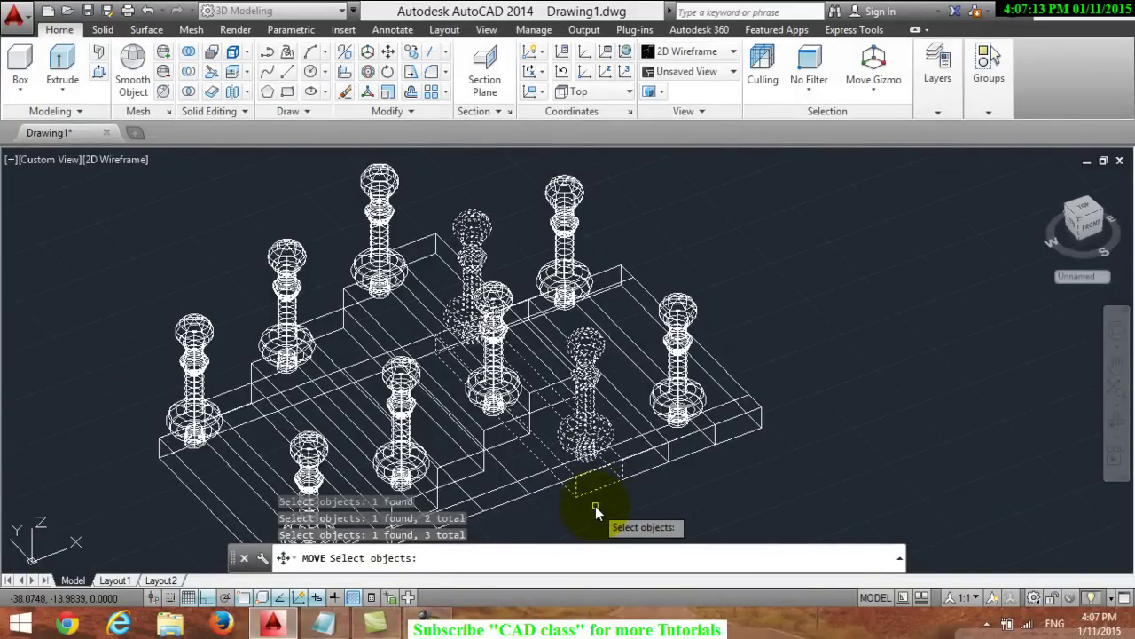
key(Return)
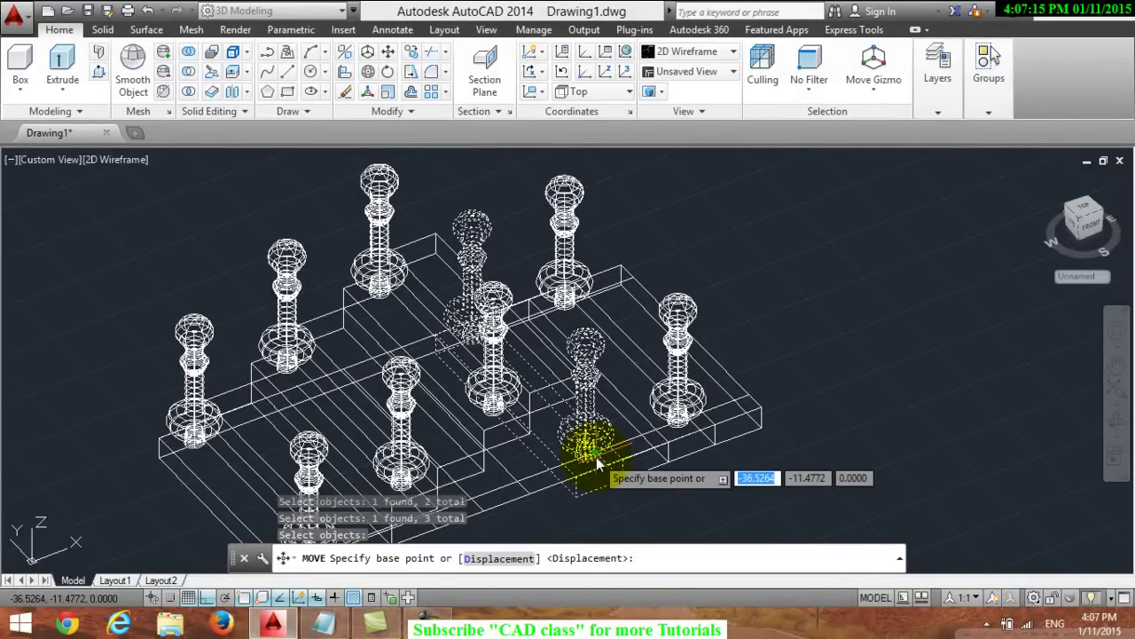
click(577, 500)
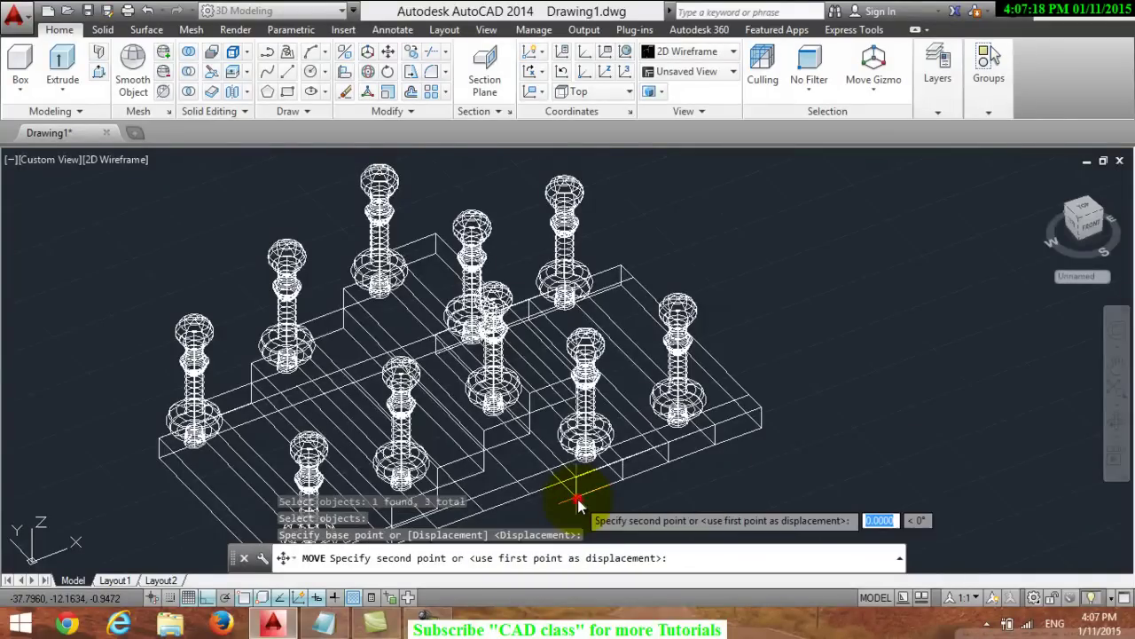
scroll(577, 382, up, 4)
scroll(575, 380, up, 1)
scroll(573, 380, up, 1)
scroll(571, 380, up, 1)
click(570, 382)
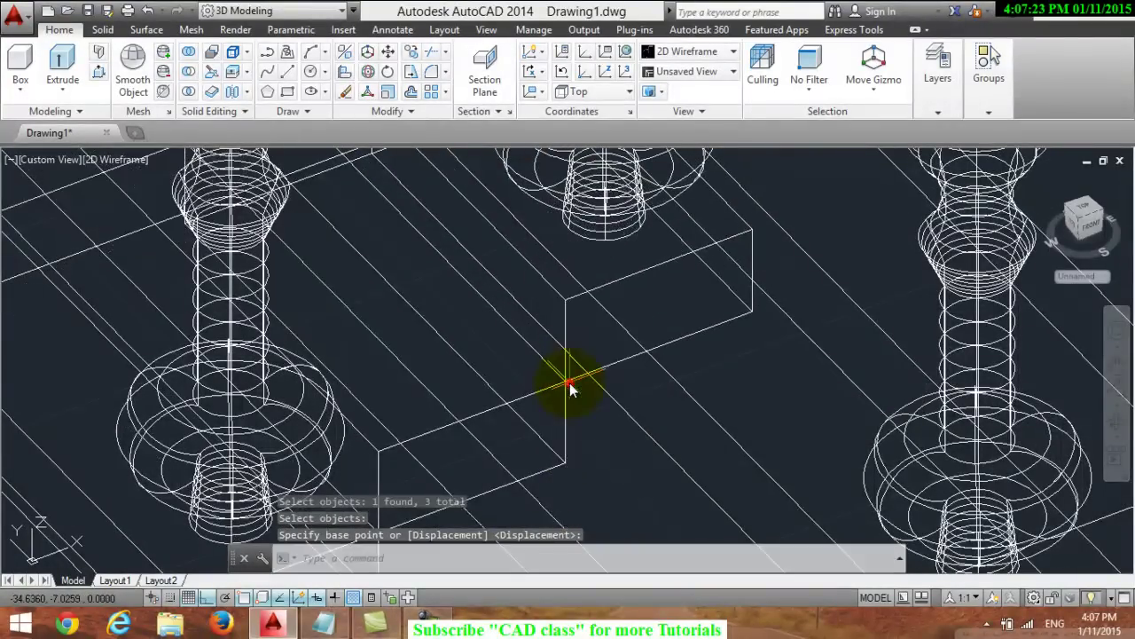
scroll(570, 387, down, 5)
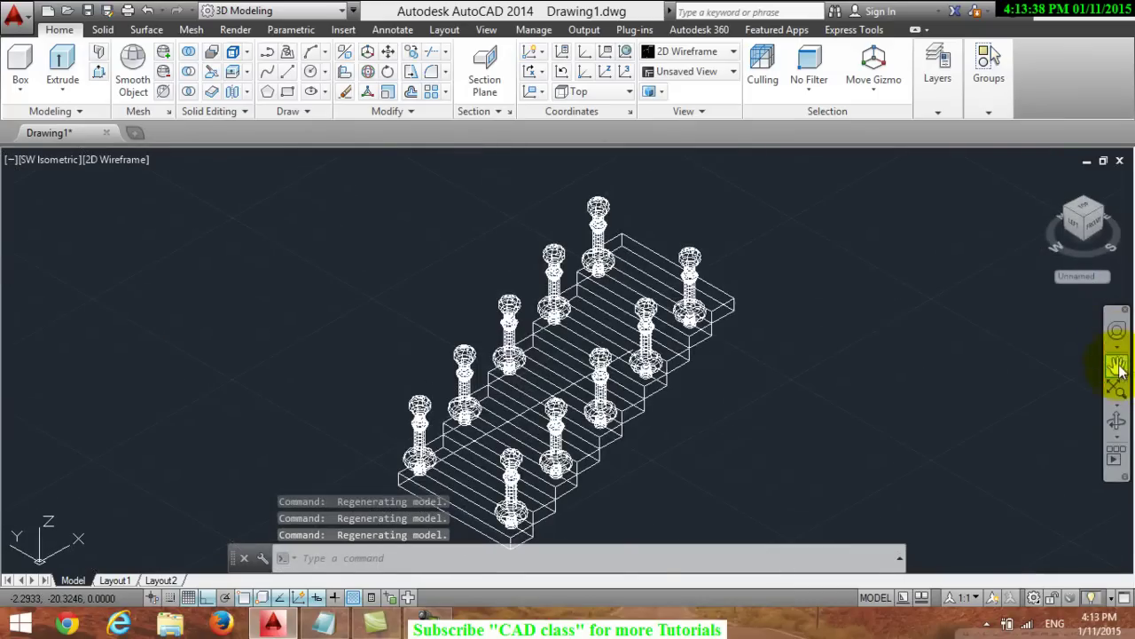
Re-centre the staircase, clear the selection and switch to the Conceptual visual style
click(1115, 367)
mouse_move(857, 379)
mouse_down()
mouse_move(787, 357)
mouse_move(822, 386)
mouse_up()
right_click(786, 315)
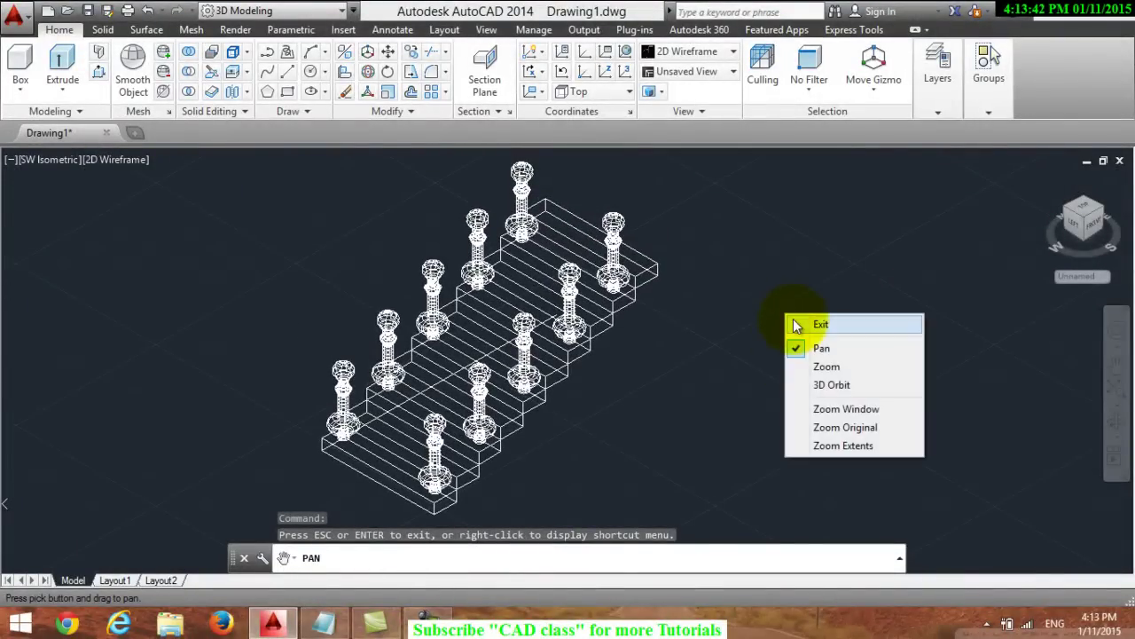
click(794, 321)
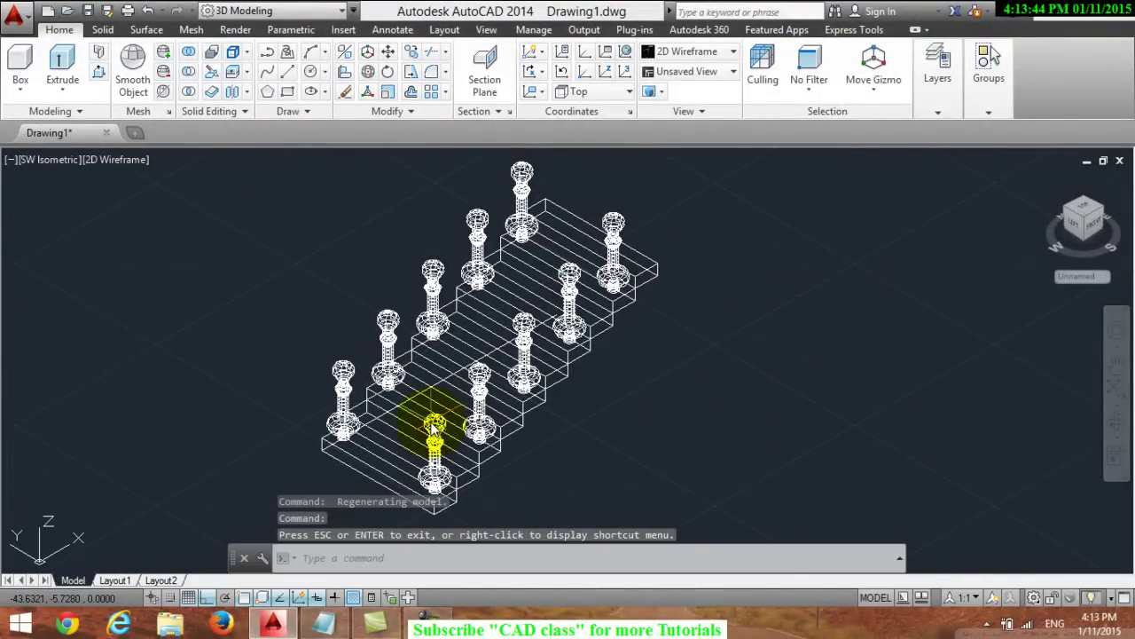
click(436, 448)
right_click(683, 412)
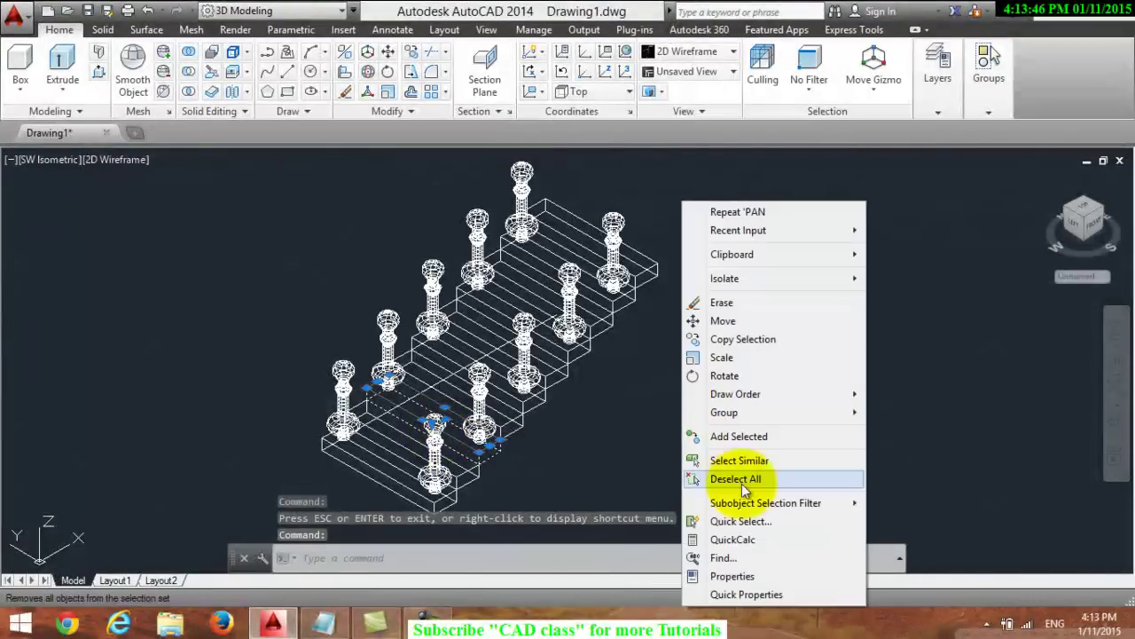
click(752, 478)
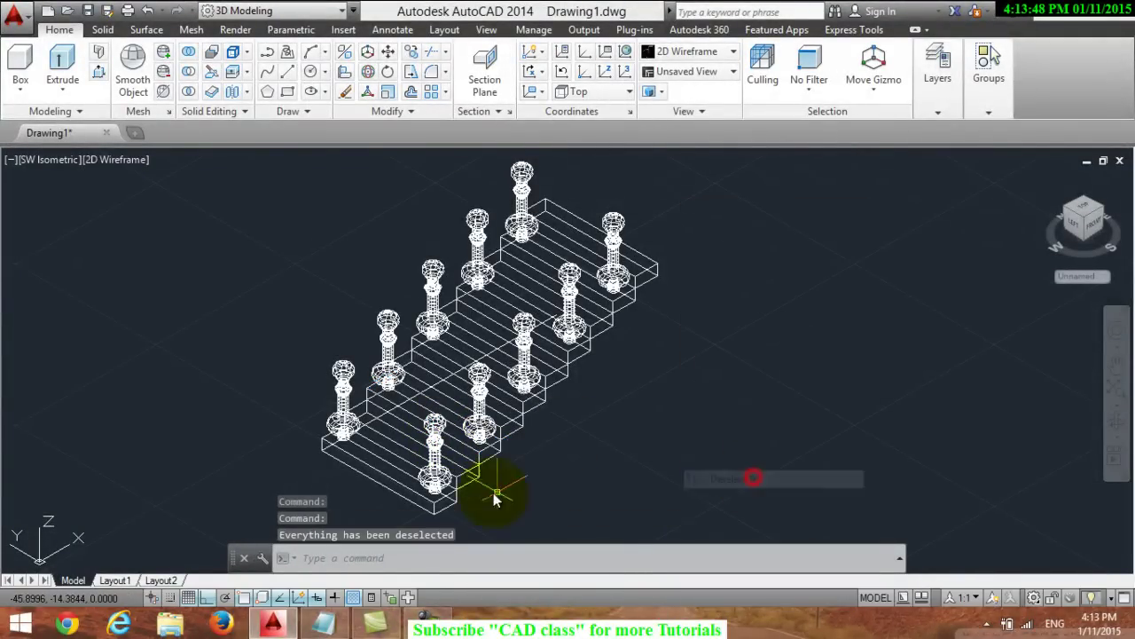
click(111, 159)
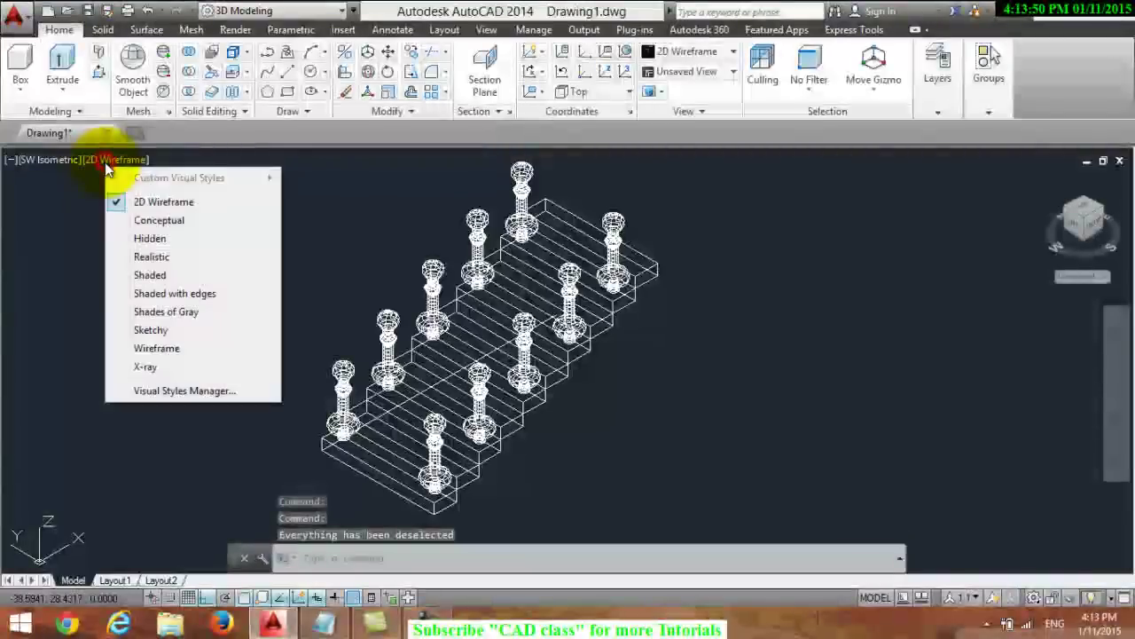
click(128, 216)
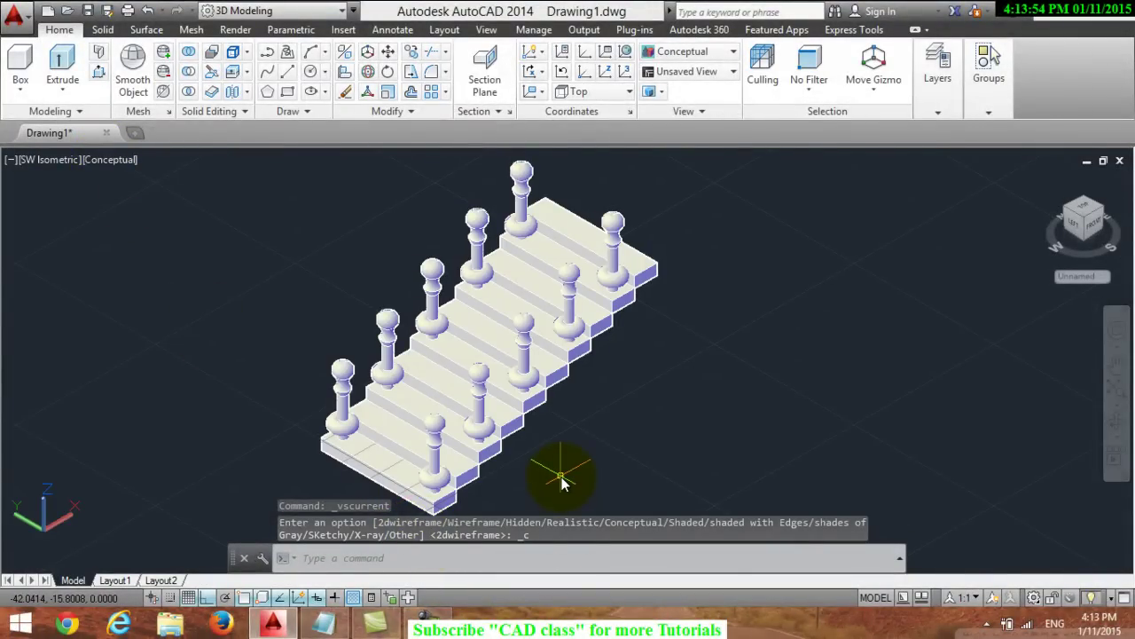
Select four balusters up the stairs, then deselect them all
click(435, 428)
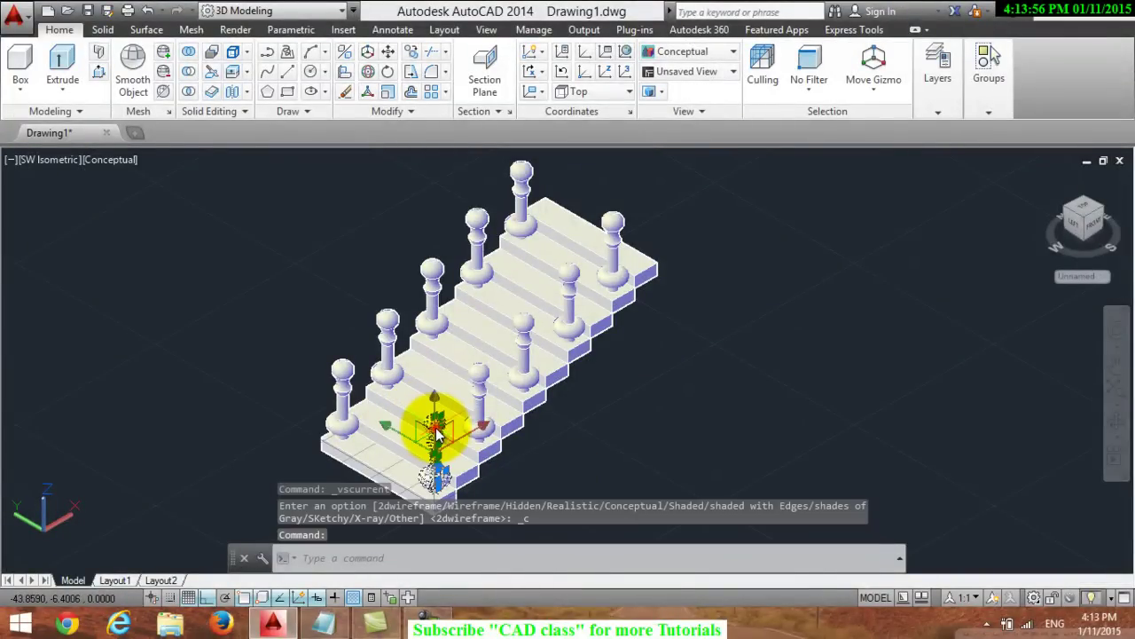
drag(435, 429, 482, 381)
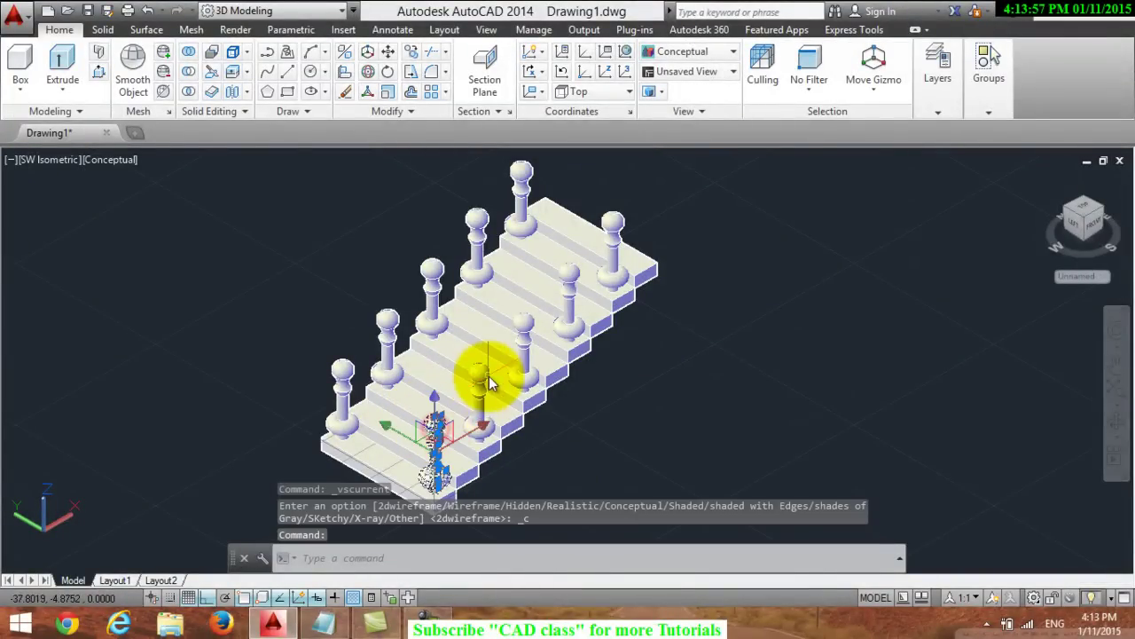
click(528, 335)
click(576, 284)
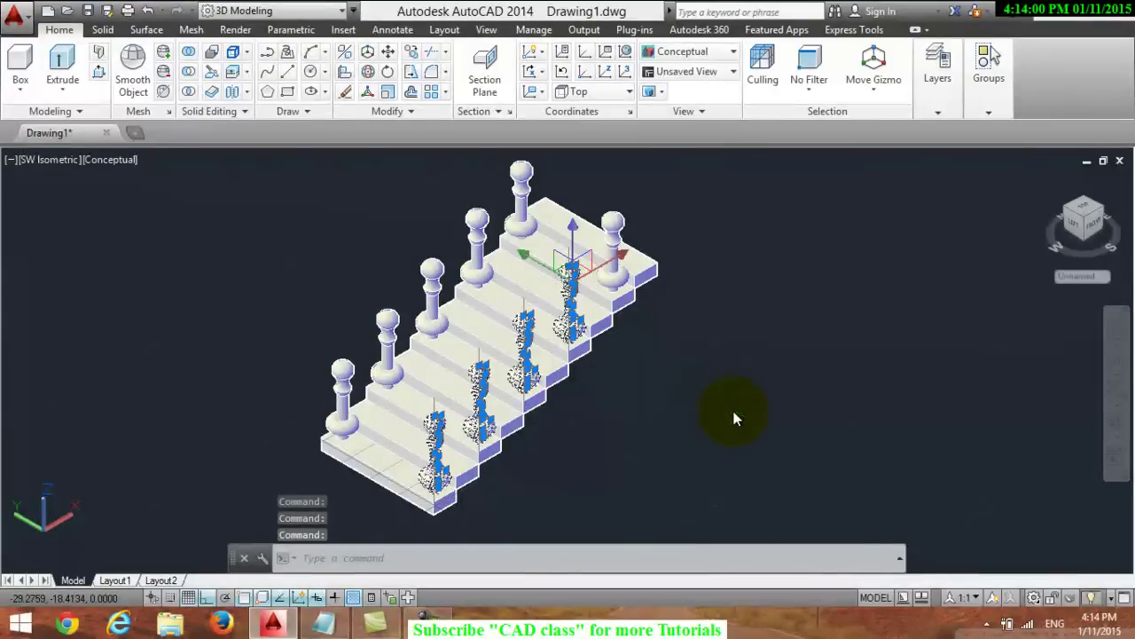
right_click(734, 419)
click(780, 475)
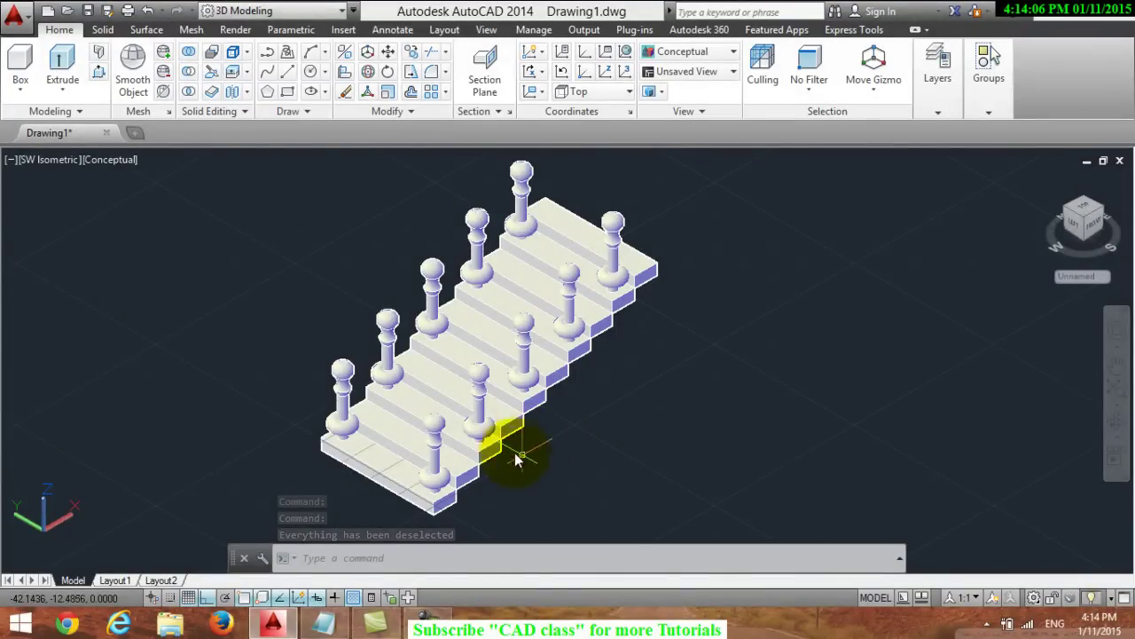
Select all ten balusters and newel posts along both sides of the stair
click(435, 432)
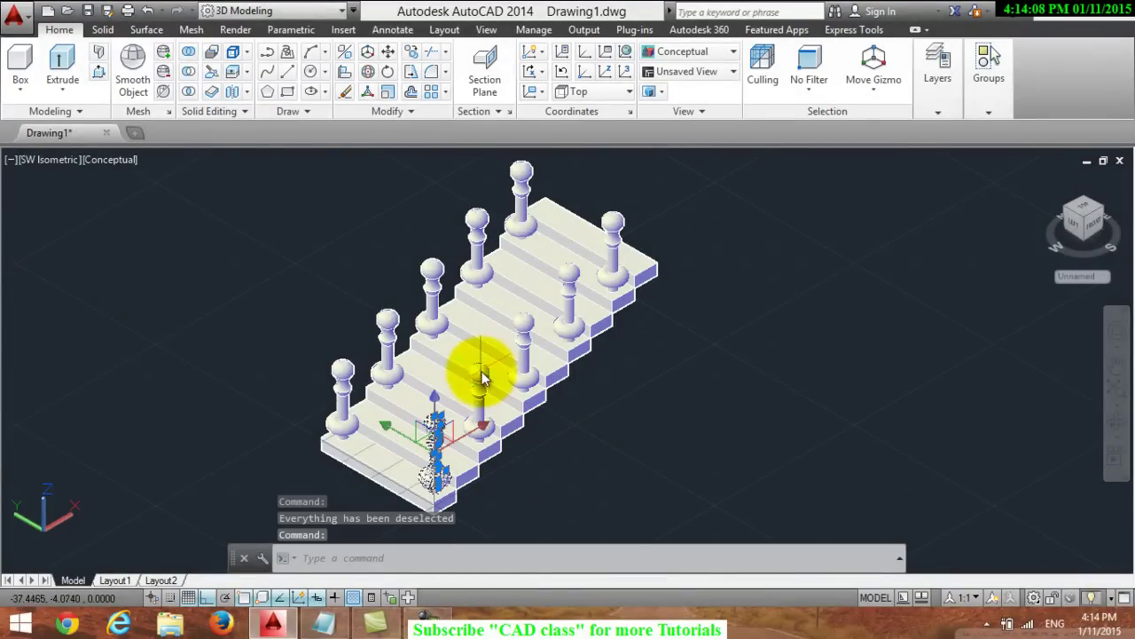
click(484, 380)
click(525, 324)
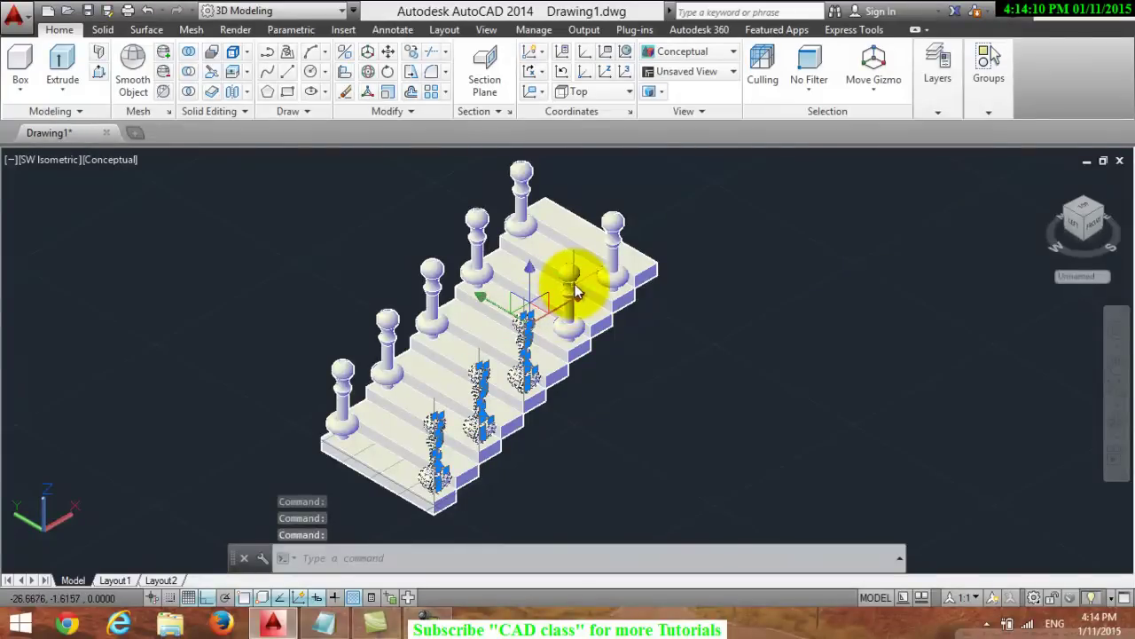
click(572, 298)
click(611, 241)
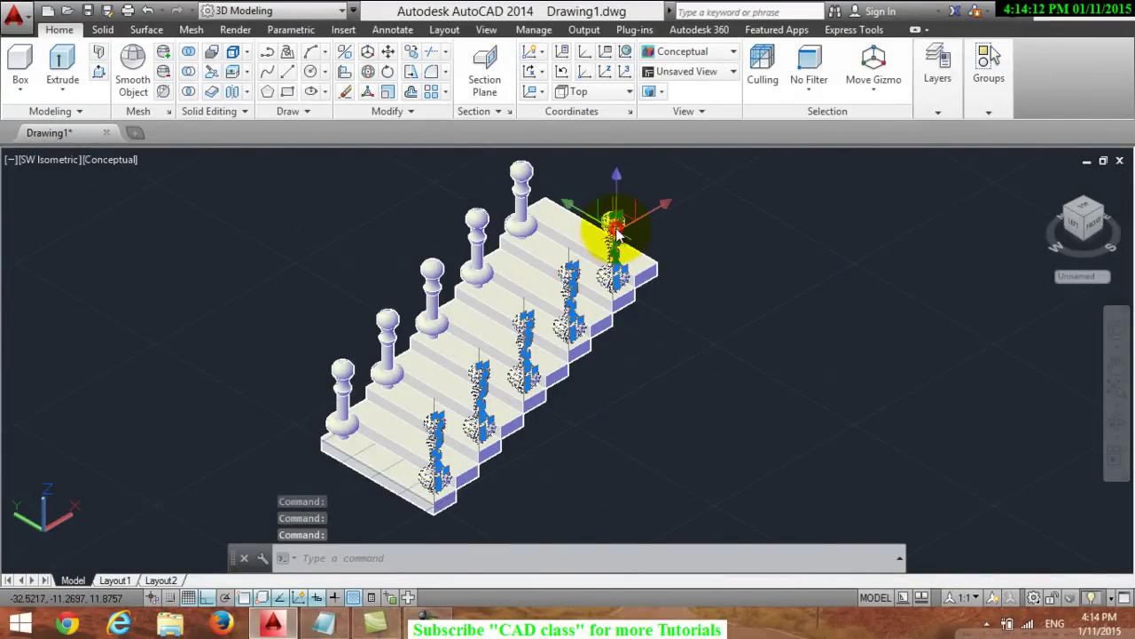
click(342, 387)
click(390, 327)
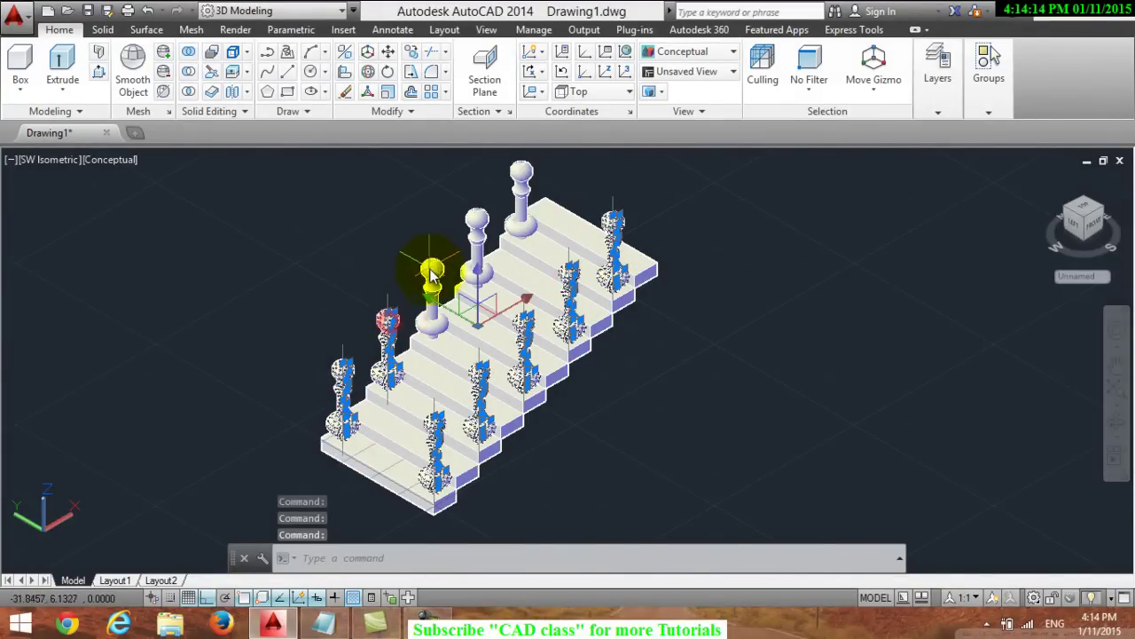
click(432, 274)
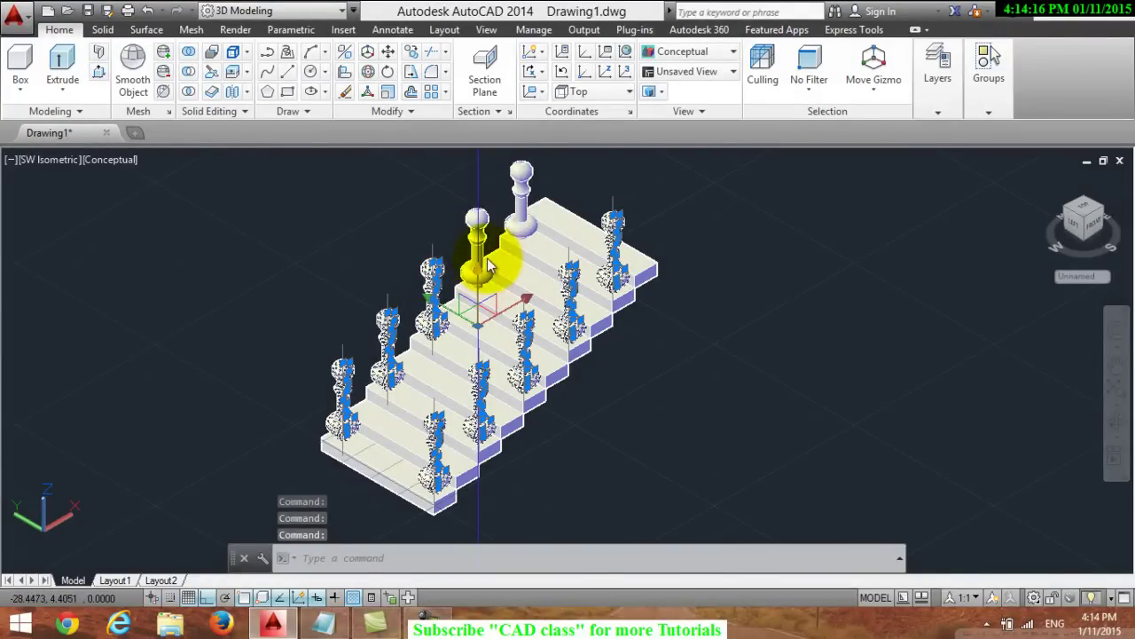
click(477, 226)
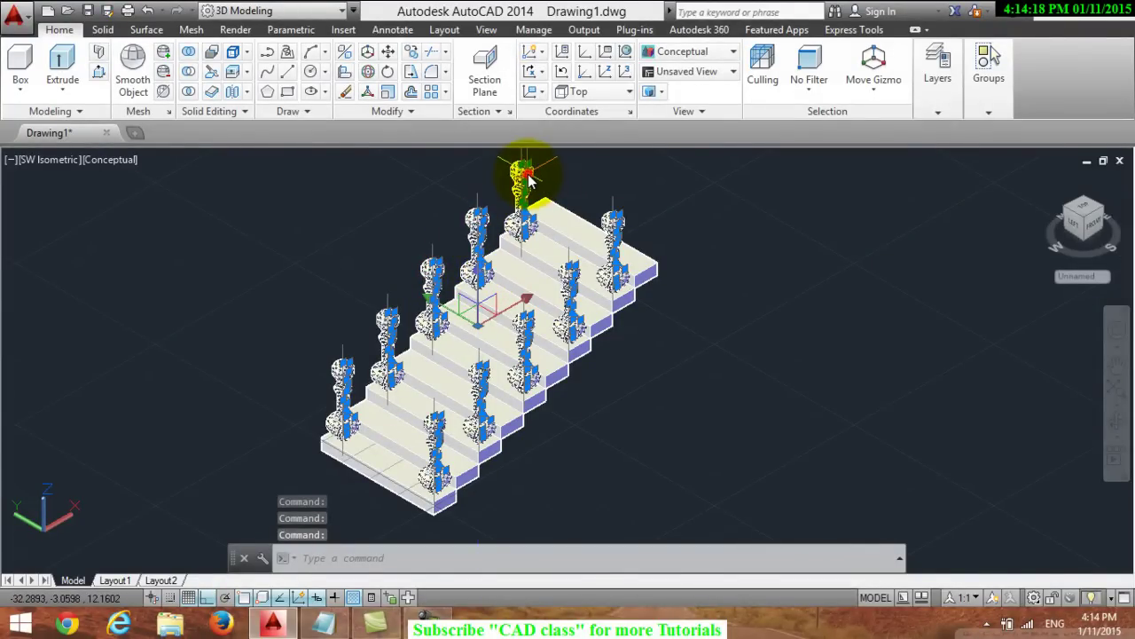
click(528, 177)
Set the selected balusters' colour to red-brown index color 22 via Properties
right_click(612, 252)
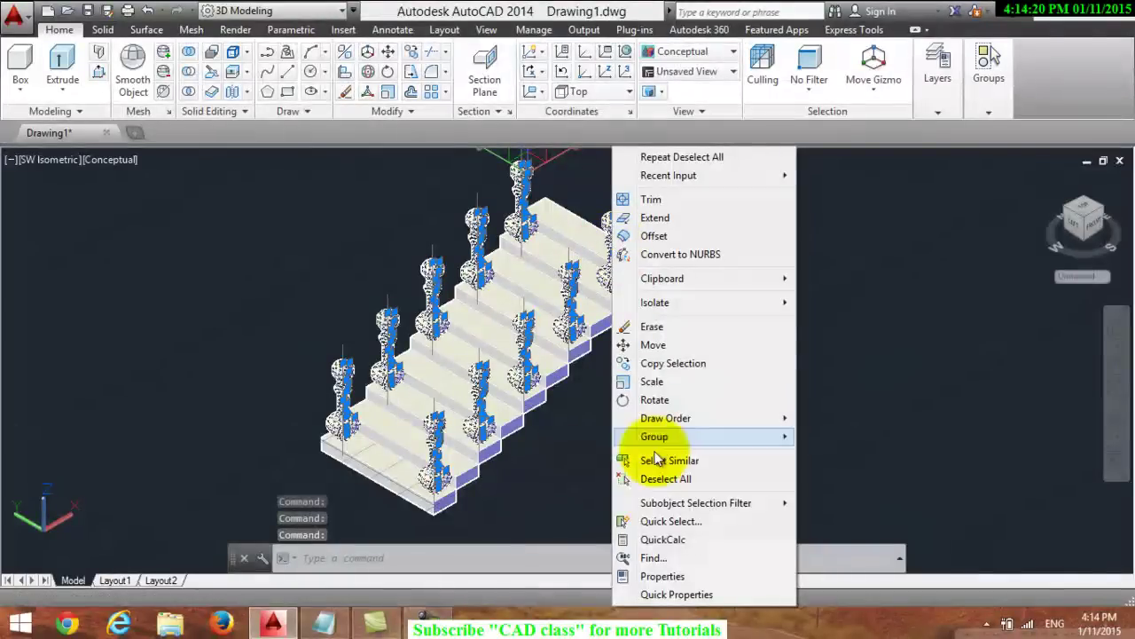
click(684, 576)
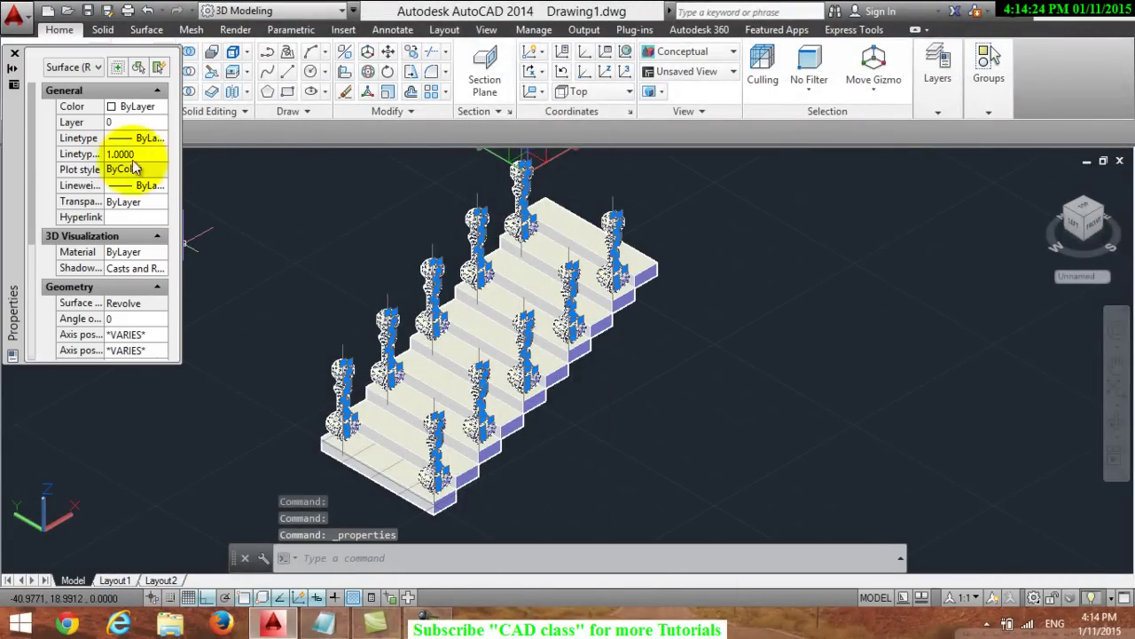
click(129, 106)
click(133, 106)
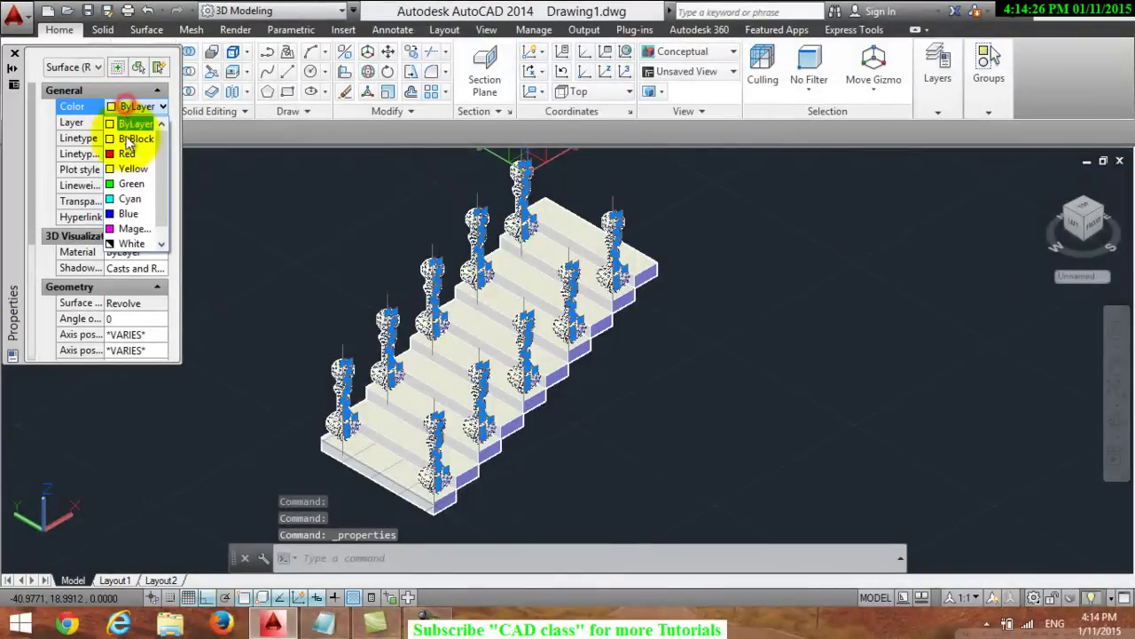
scroll(142, 246, down, 2)
click(140, 243)
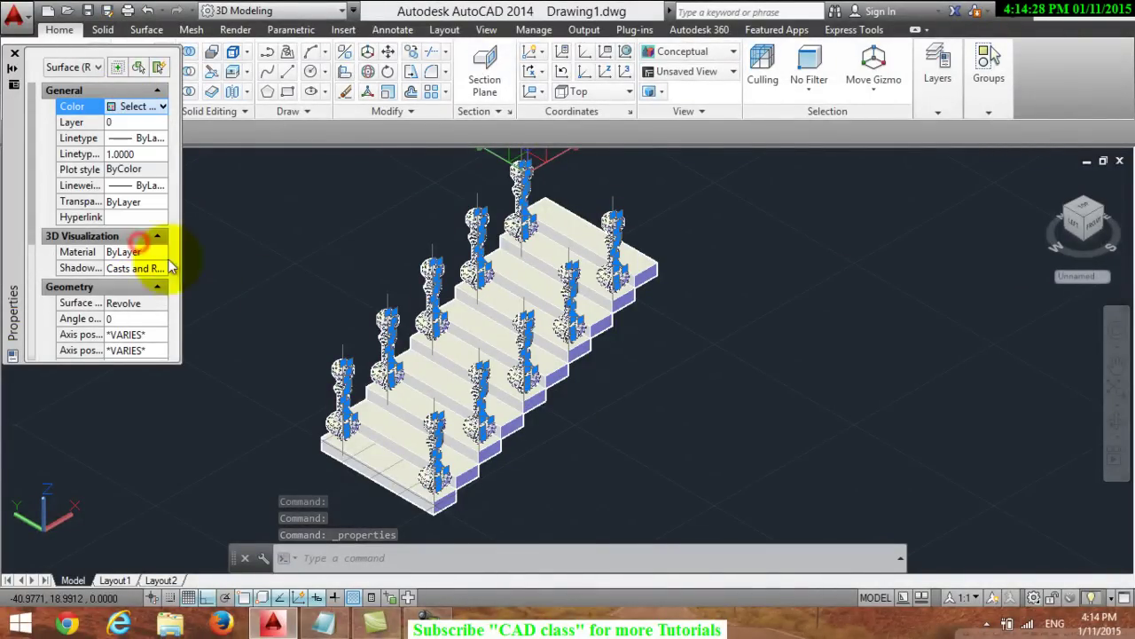
click(764, 270)
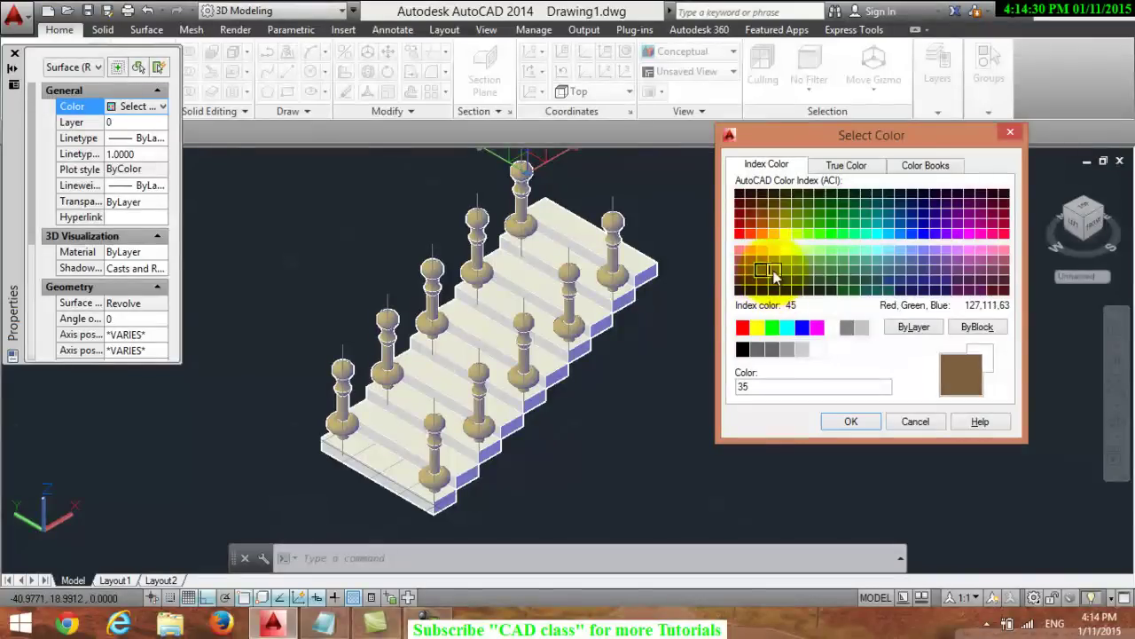
click(758, 223)
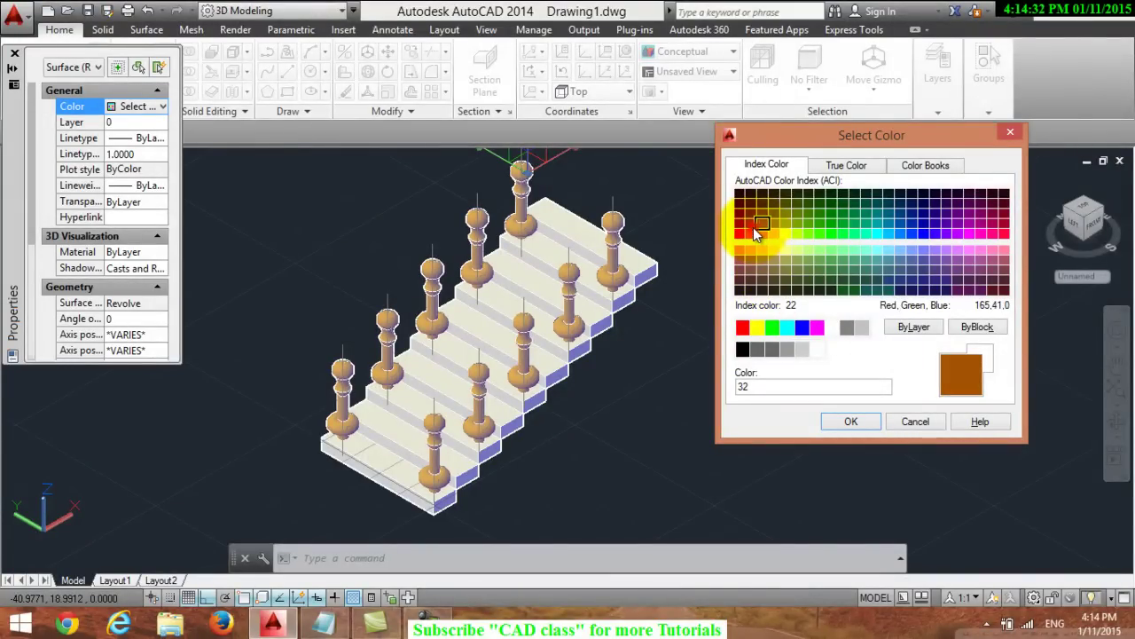
click(753, 227)
click(849, 424)
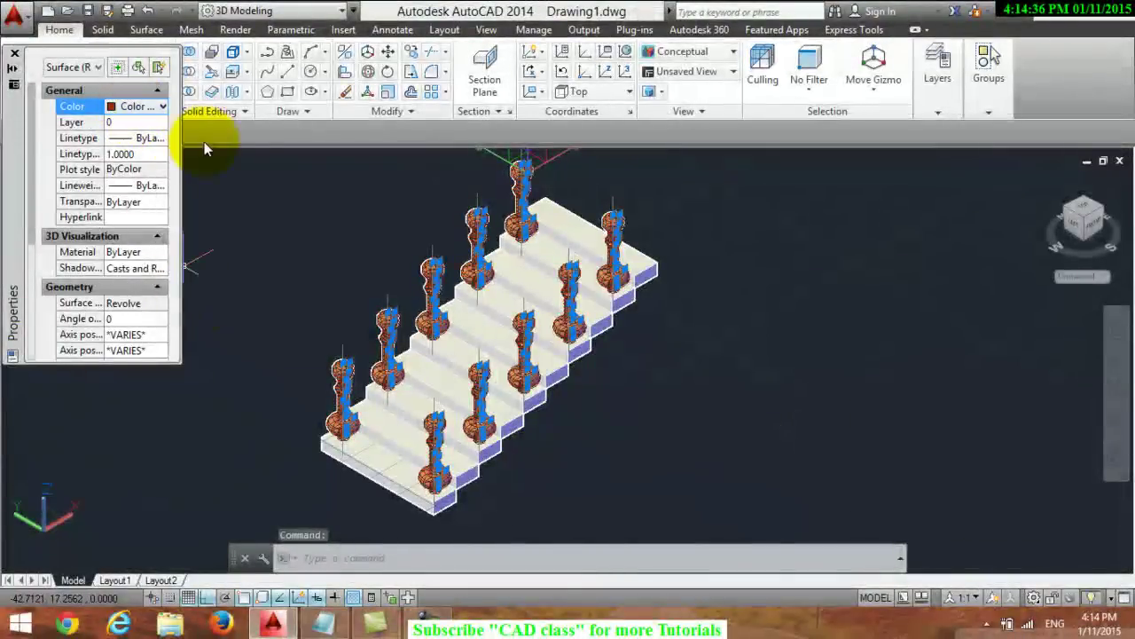
Close the Properties panel and switch the viewport to the Realistic visual style
click(15, 54)
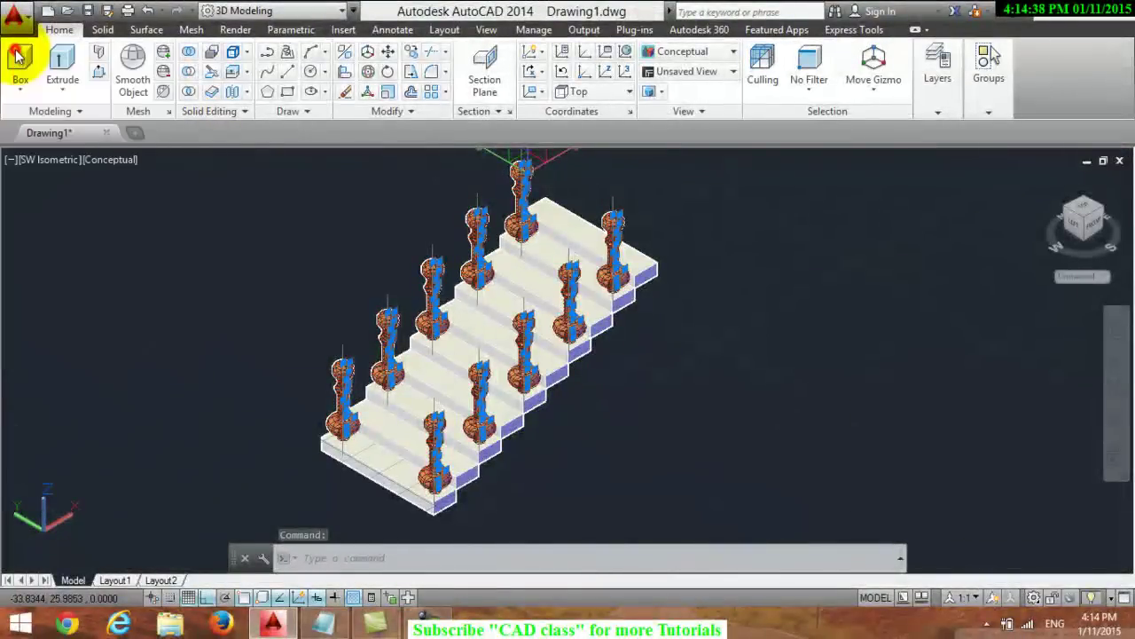
click(102, 162)
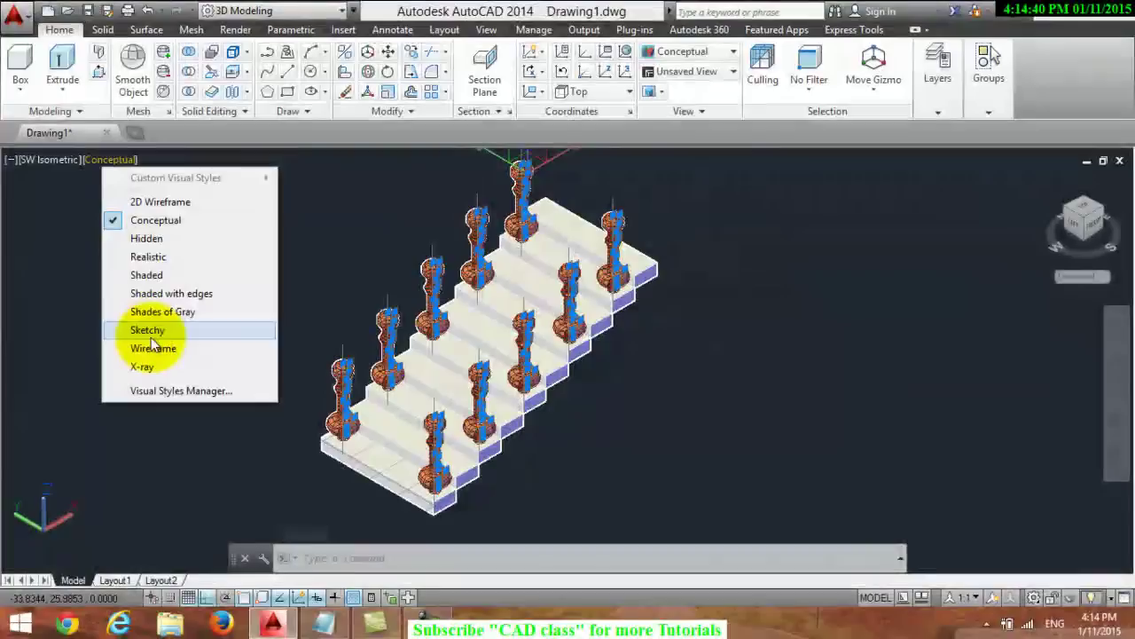
click(151, 263)
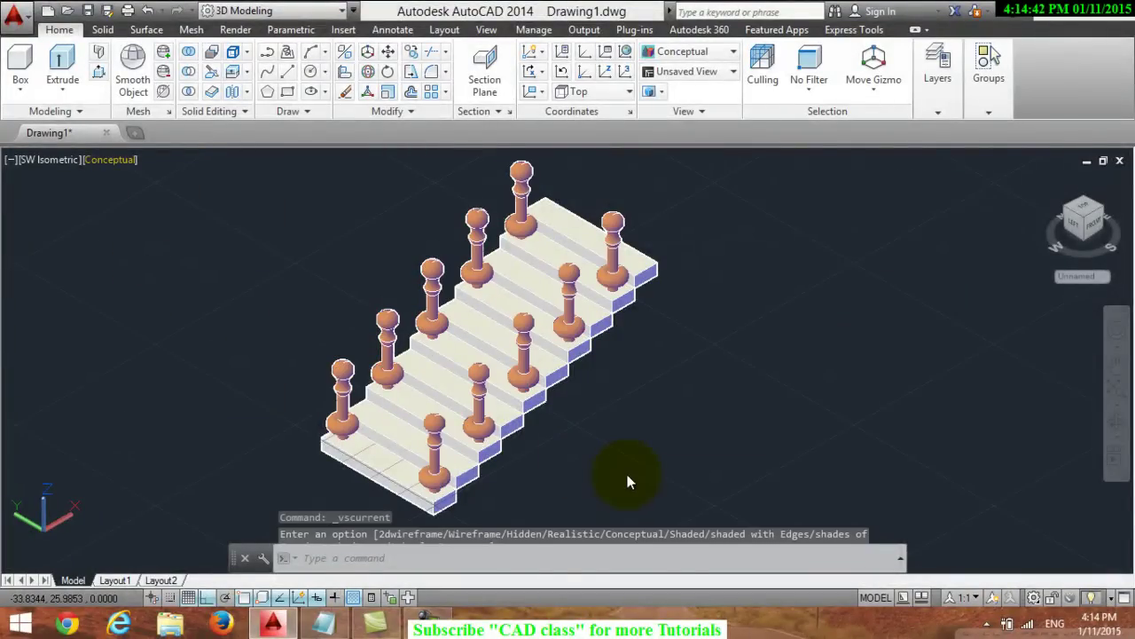
scroll(603, 452, up, 2)
scroll(603, 452, down, 3)
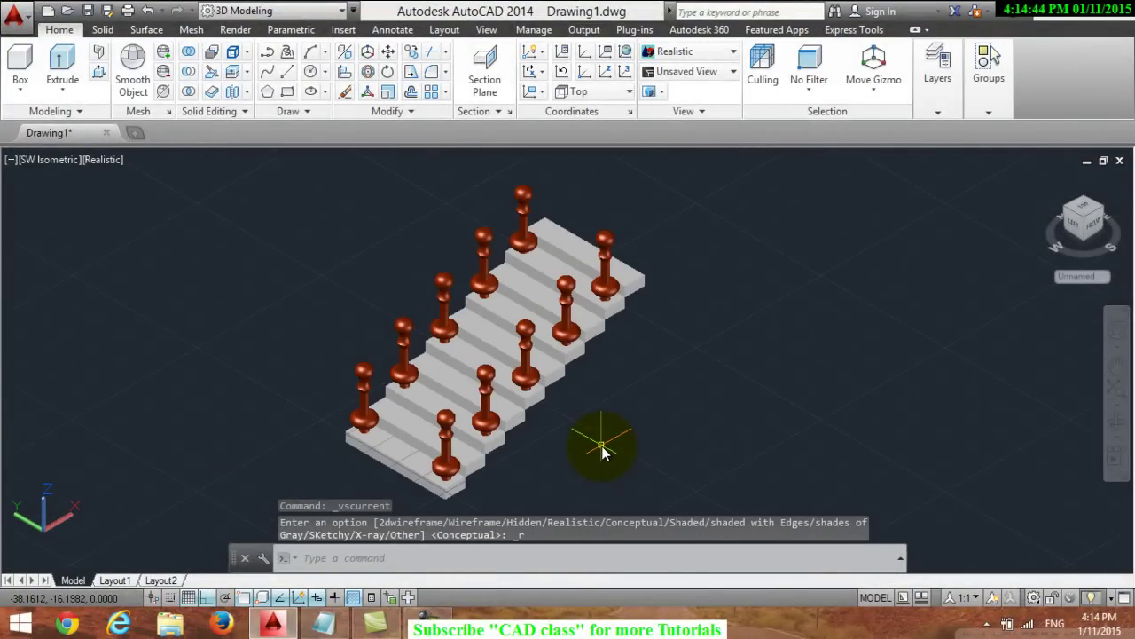
scroll(603, 453, up, 2)
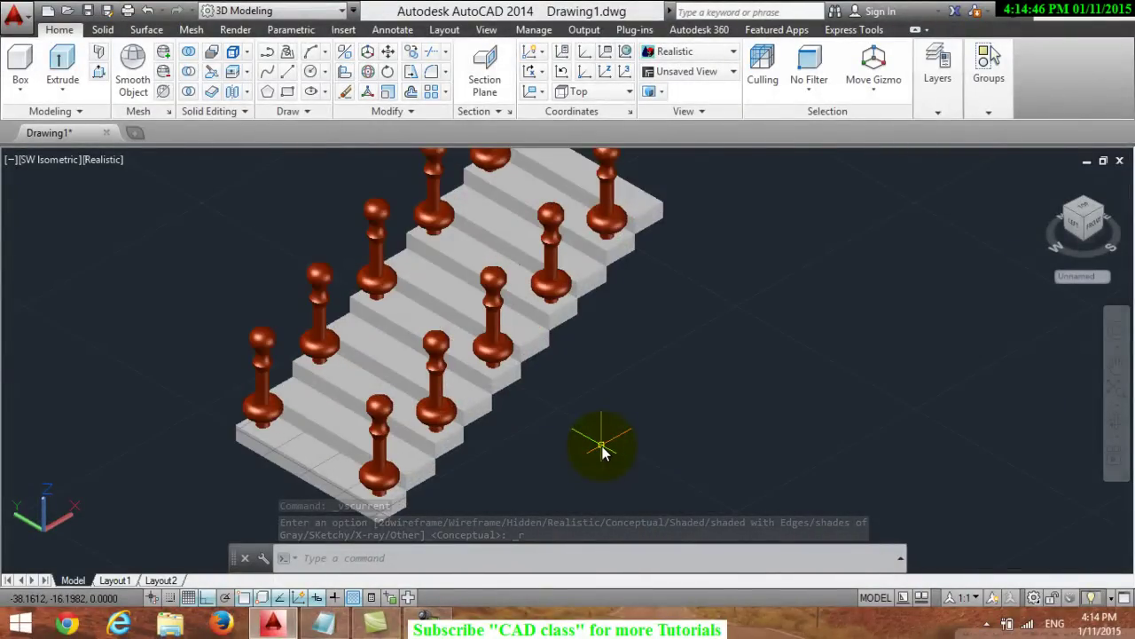
scroll(603, 452, down, 3)
scroll(603, 452, up, 2)
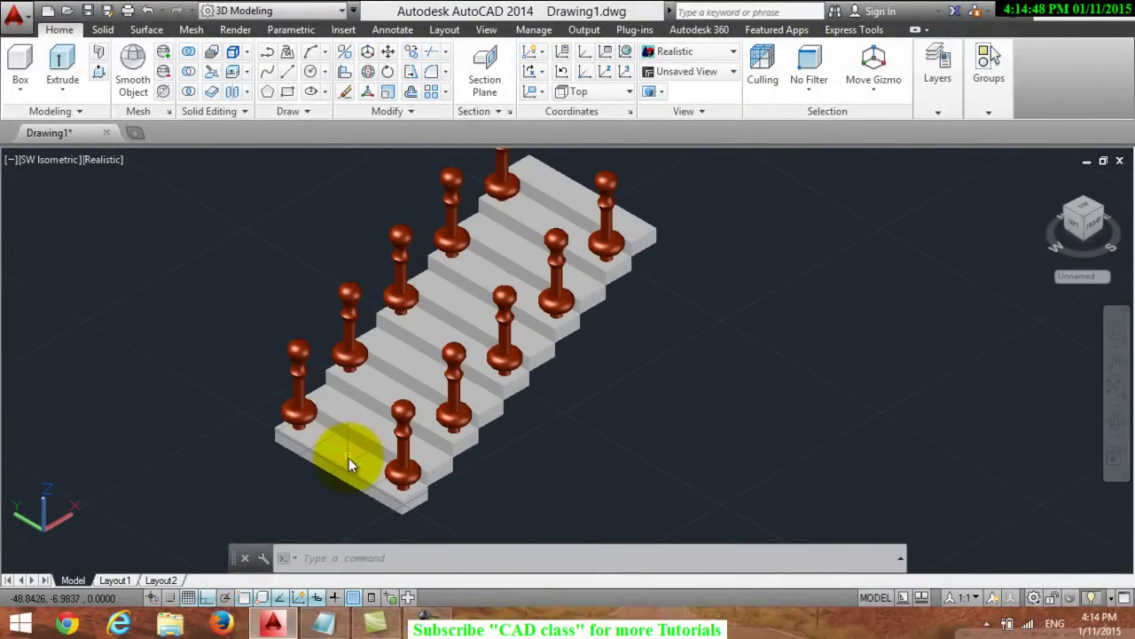
Select every stair tread, from the bottom step up to the top
click(368, 417)
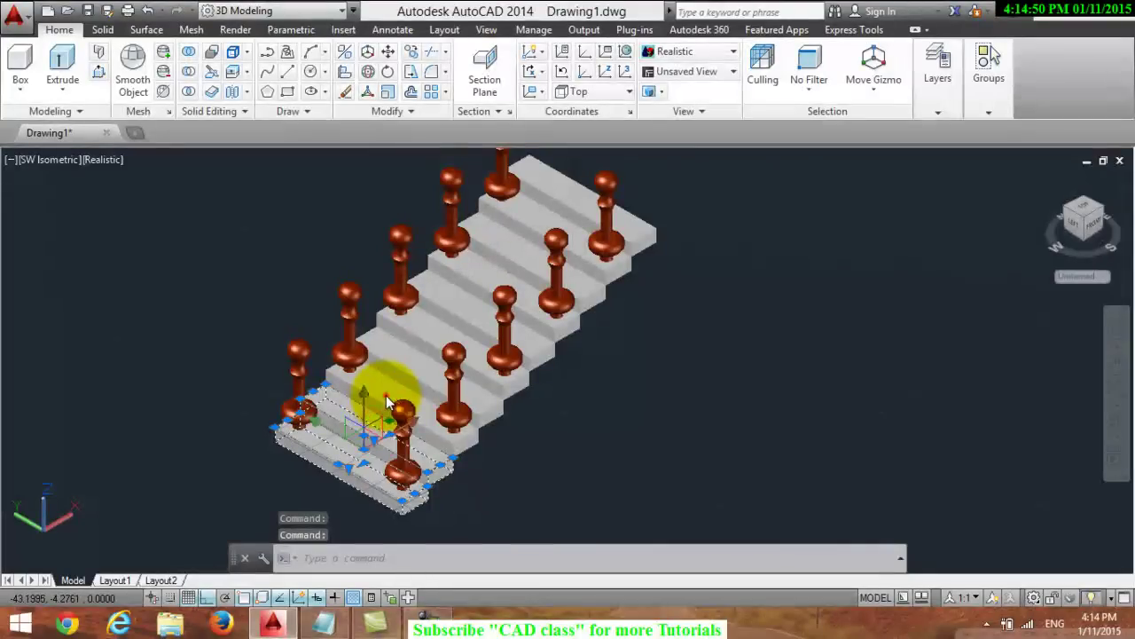
click(417, 375)
click(418, 342)
click(451, 329)
click(477, 304)
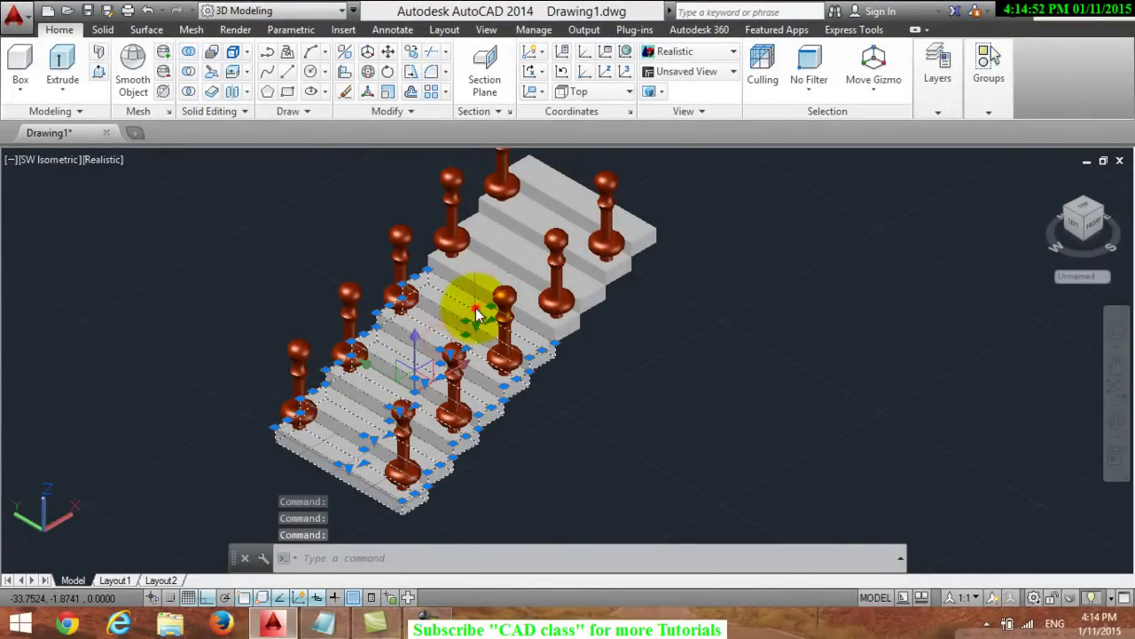
click(484, 282)
click(492, 264)
click(532, 221)
click(558, 201)
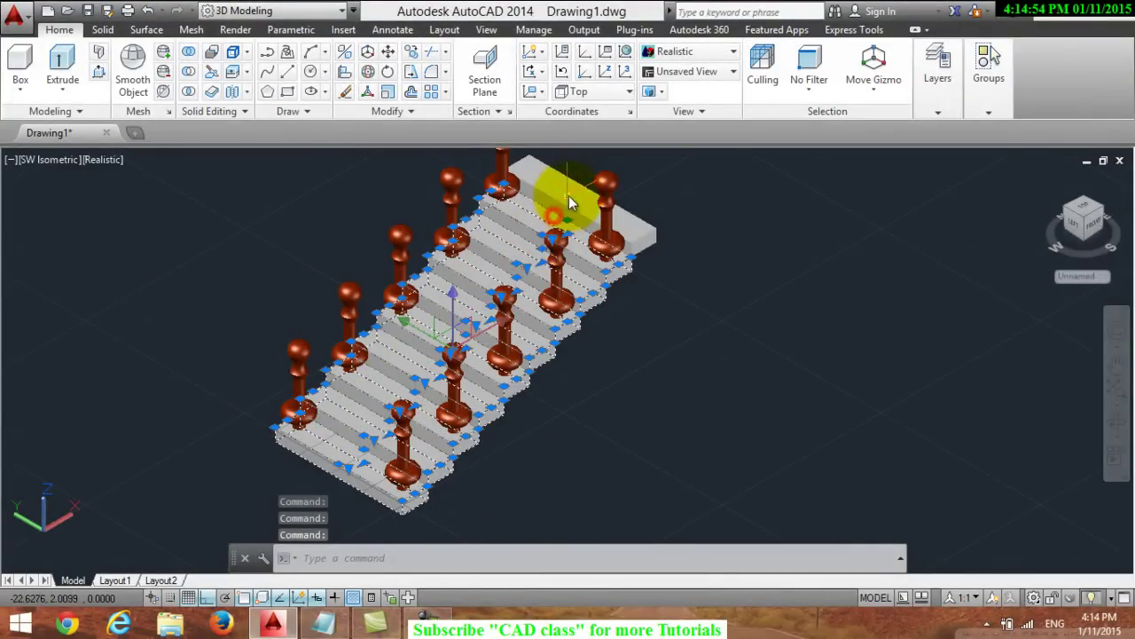
click(568, 195)
Open the selected treads' properties and bring up the full Select Color palette
right_click(413, 344)
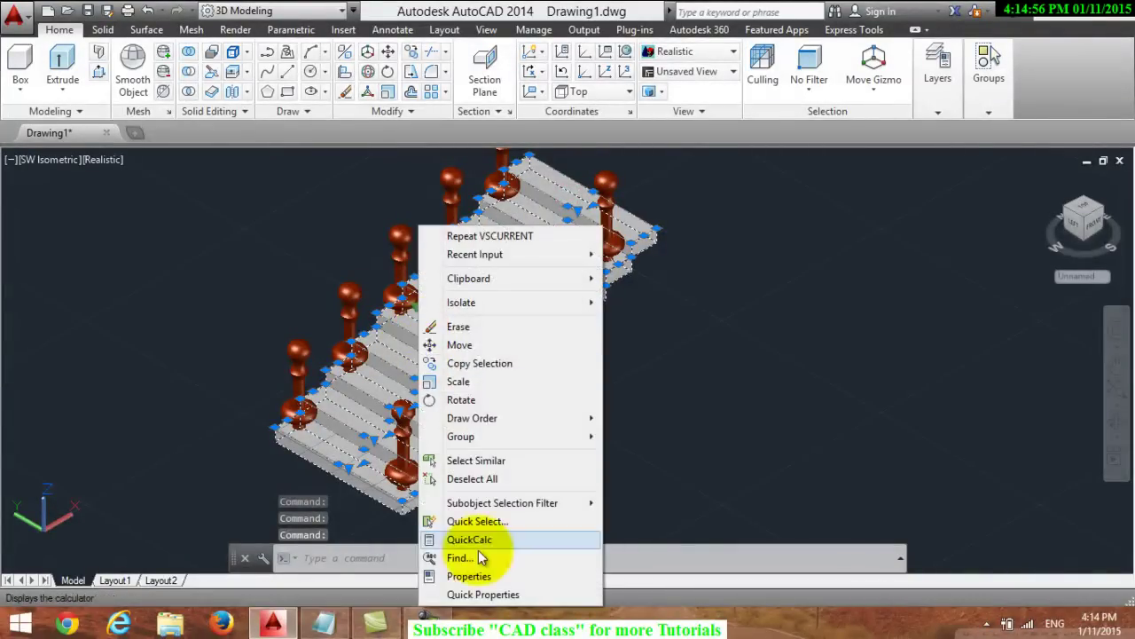
click(470, 575)
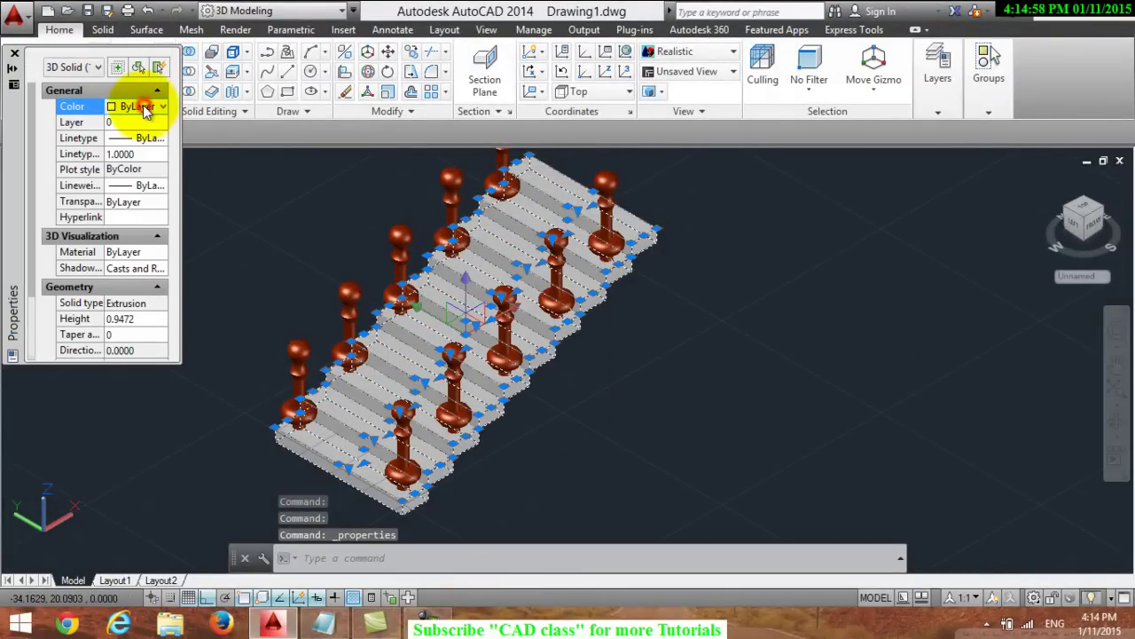
click(144, 107)
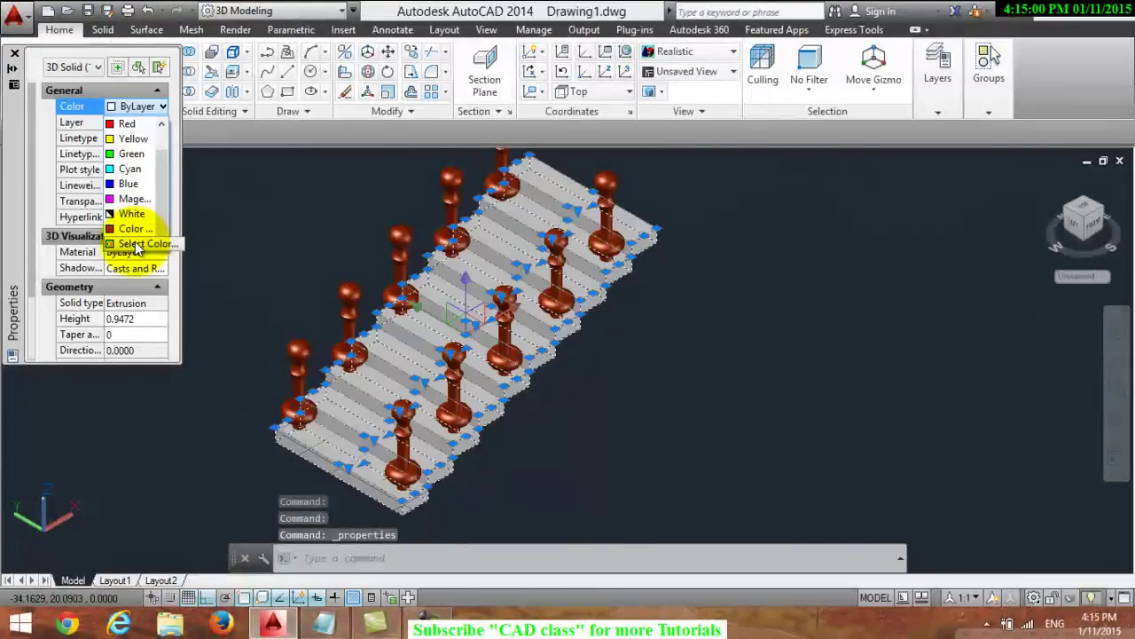
click(134, 245)
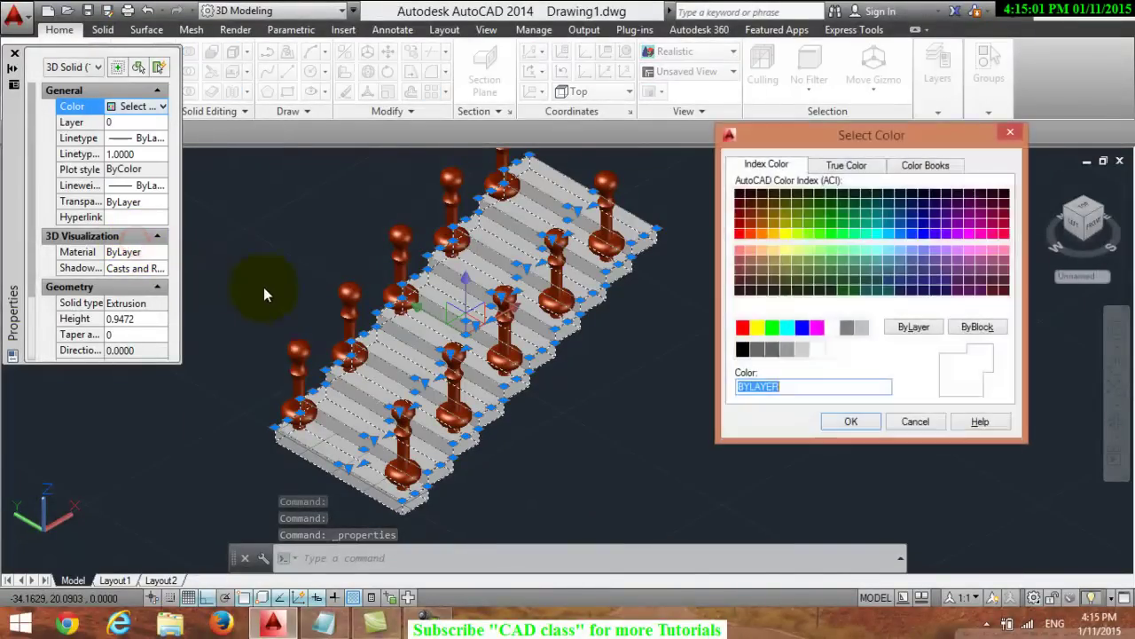
Preview teal, green 110, blue 175 and 141, and cyan 131, settling on colour 121
click(864, 255)
click(865, 248)
click(853, 250)
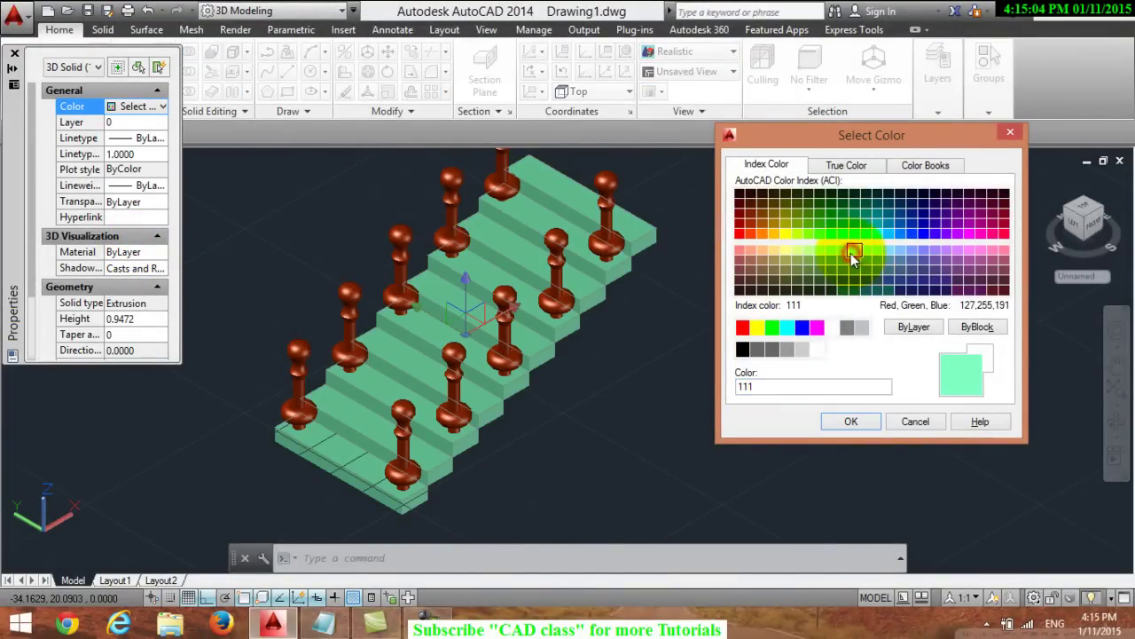
click(877, 258)
click(852, 234)
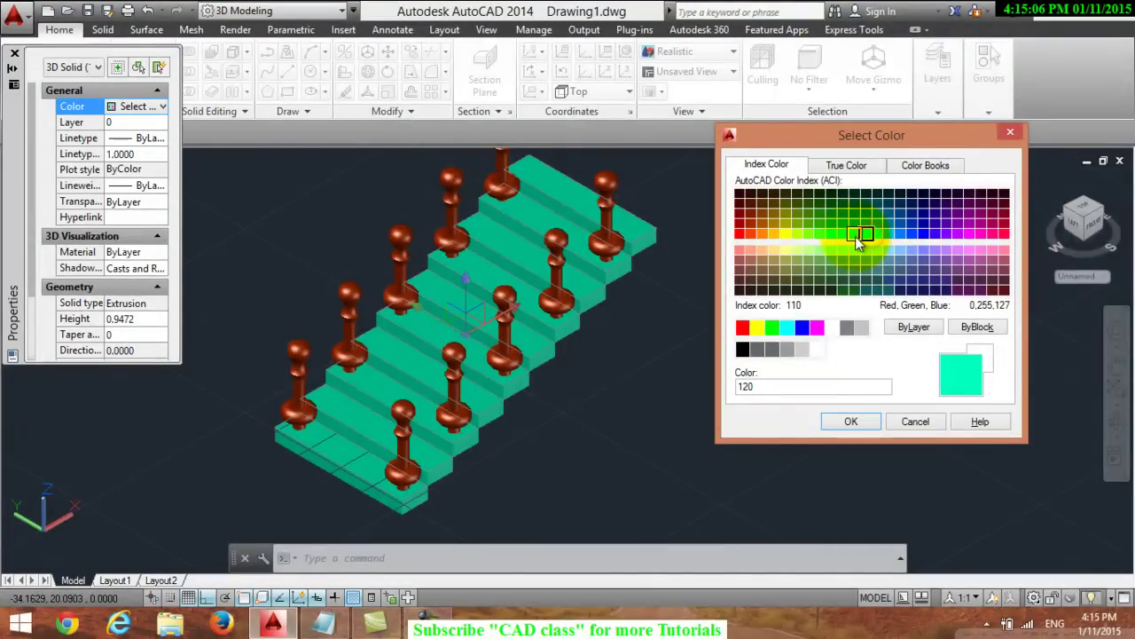
click(890, 233)
click(923, 267)
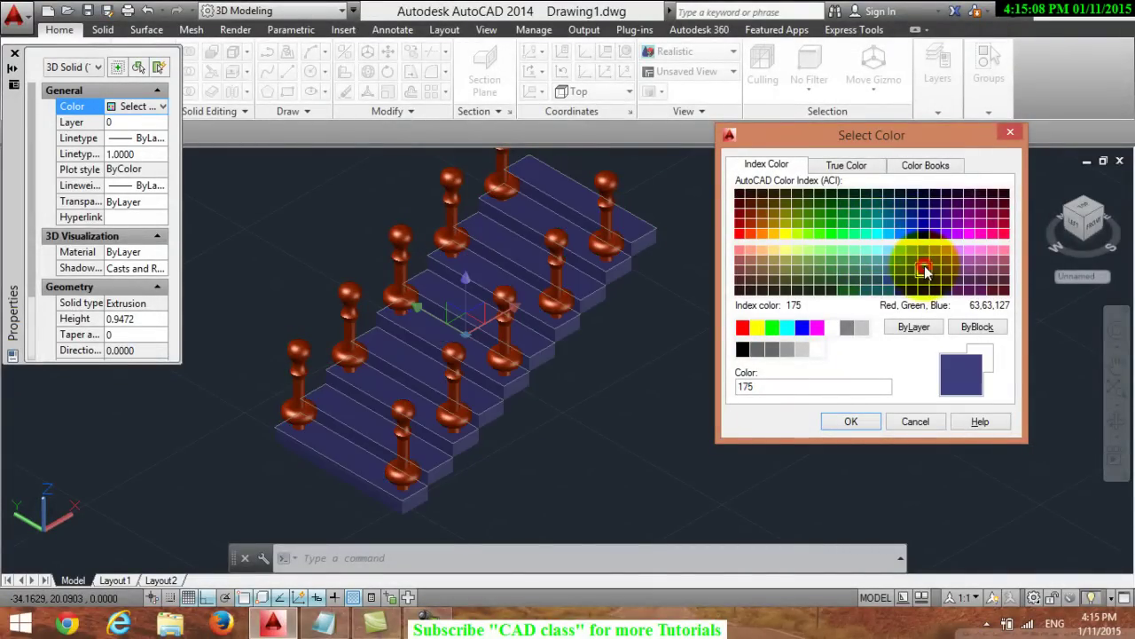
click(942, 255)
click(927, 250)
click(894, 250)
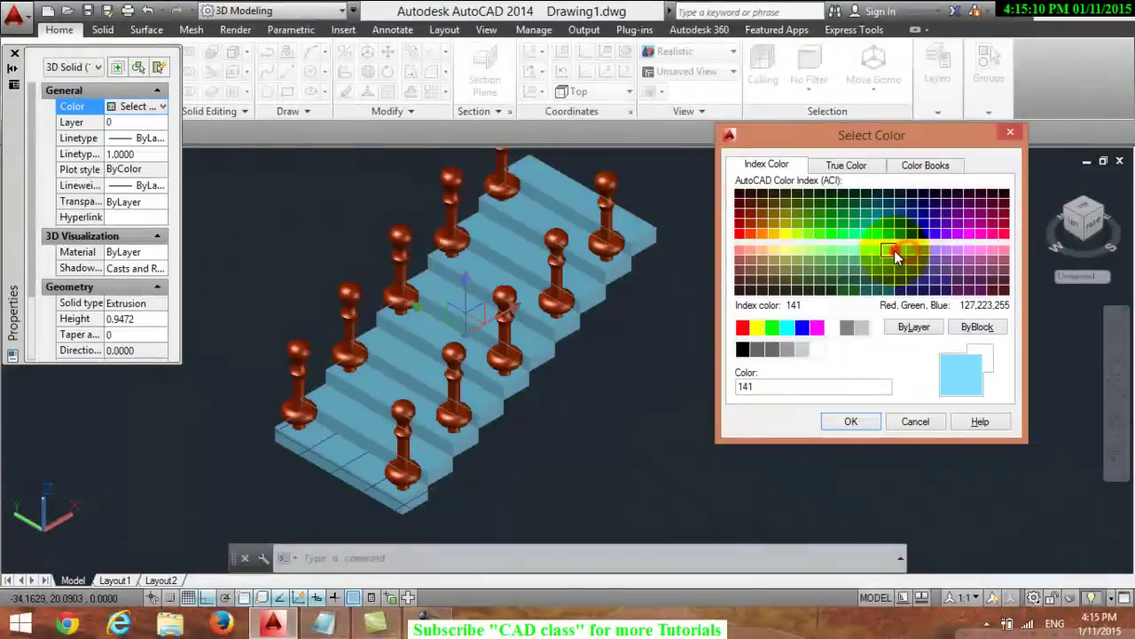
click(878, 251)
click(864, 226)
click(860, 253)
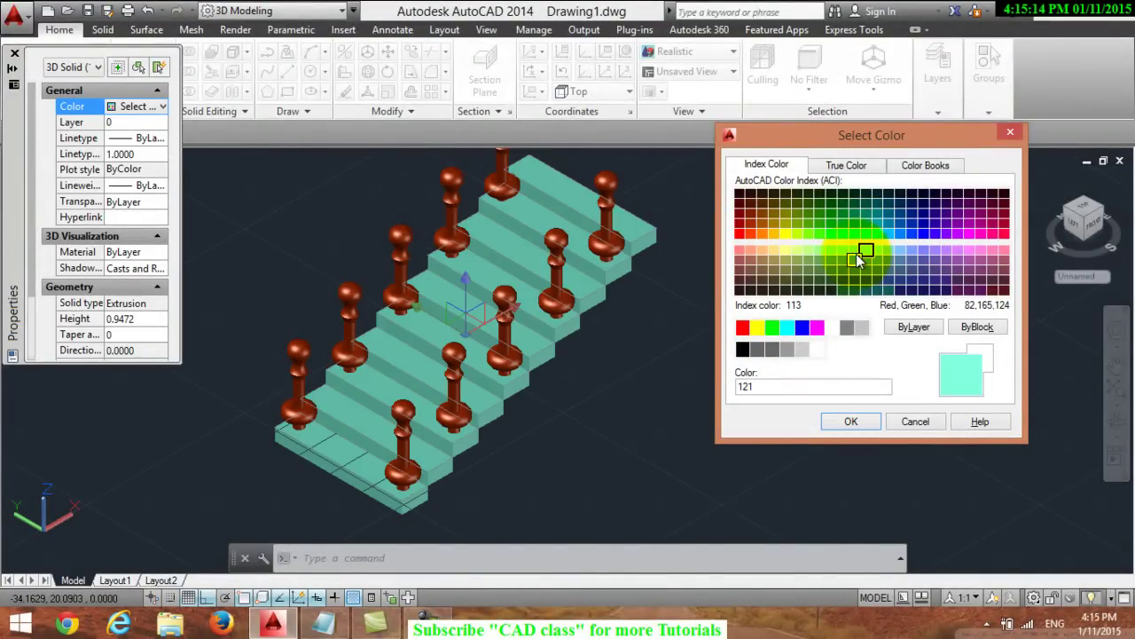